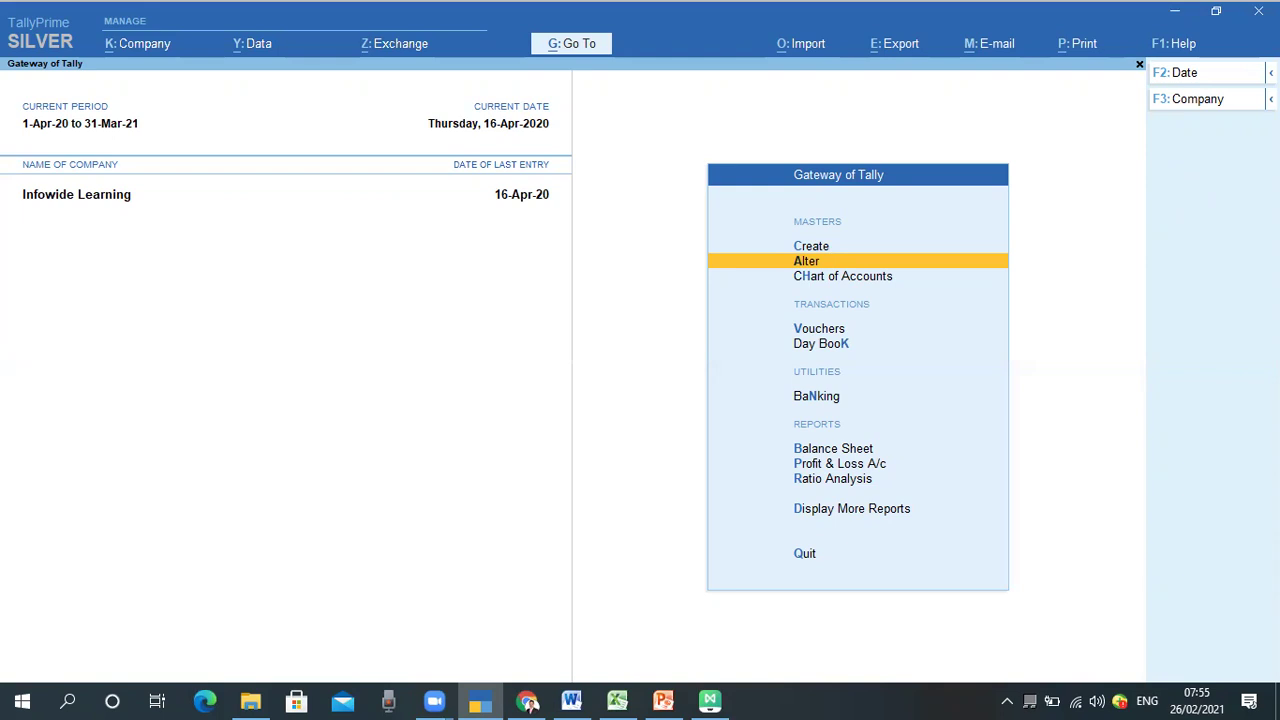
Switch to the MindMaster Profit and Loss map and examine its Cost of Materials Consumed/ Direct Cost, Indirect Expenses and Labour Charges branches
{"action": "key", "text": "Up"}
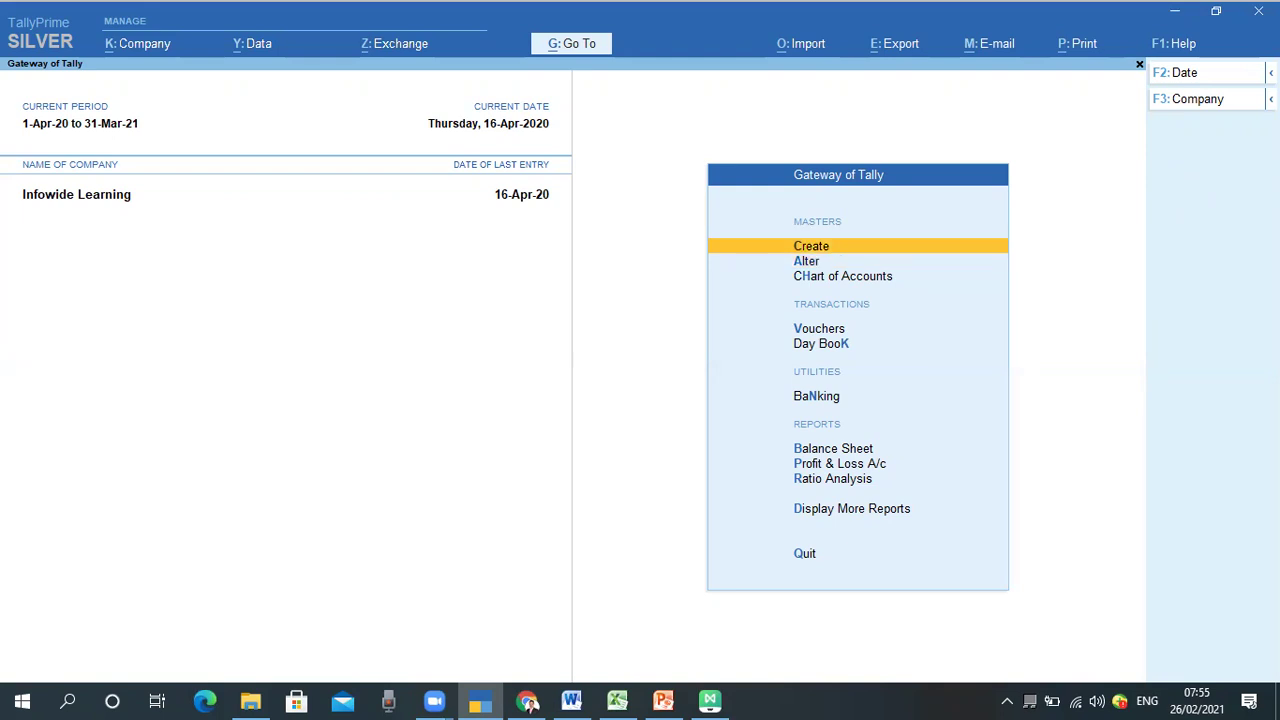
{"action": "left_click", "coordinate": [710, 700]}
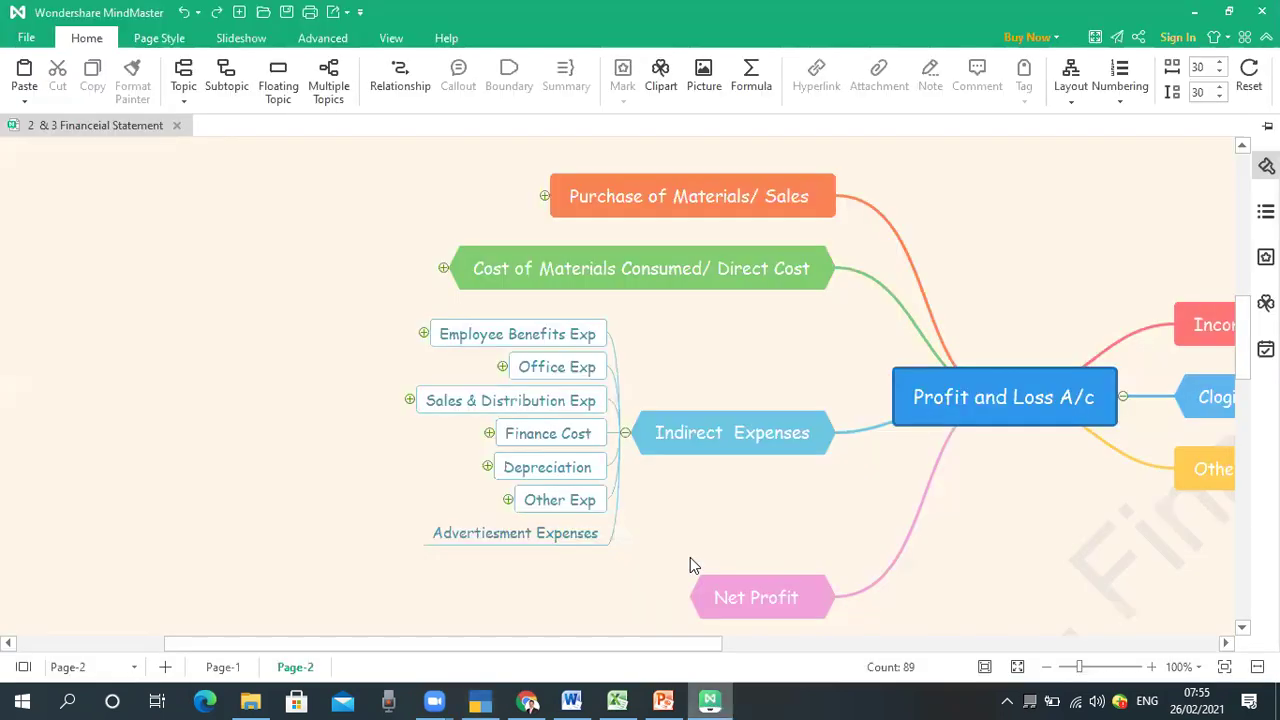
{"action": "left_click", "coordinate": [626, 434]}
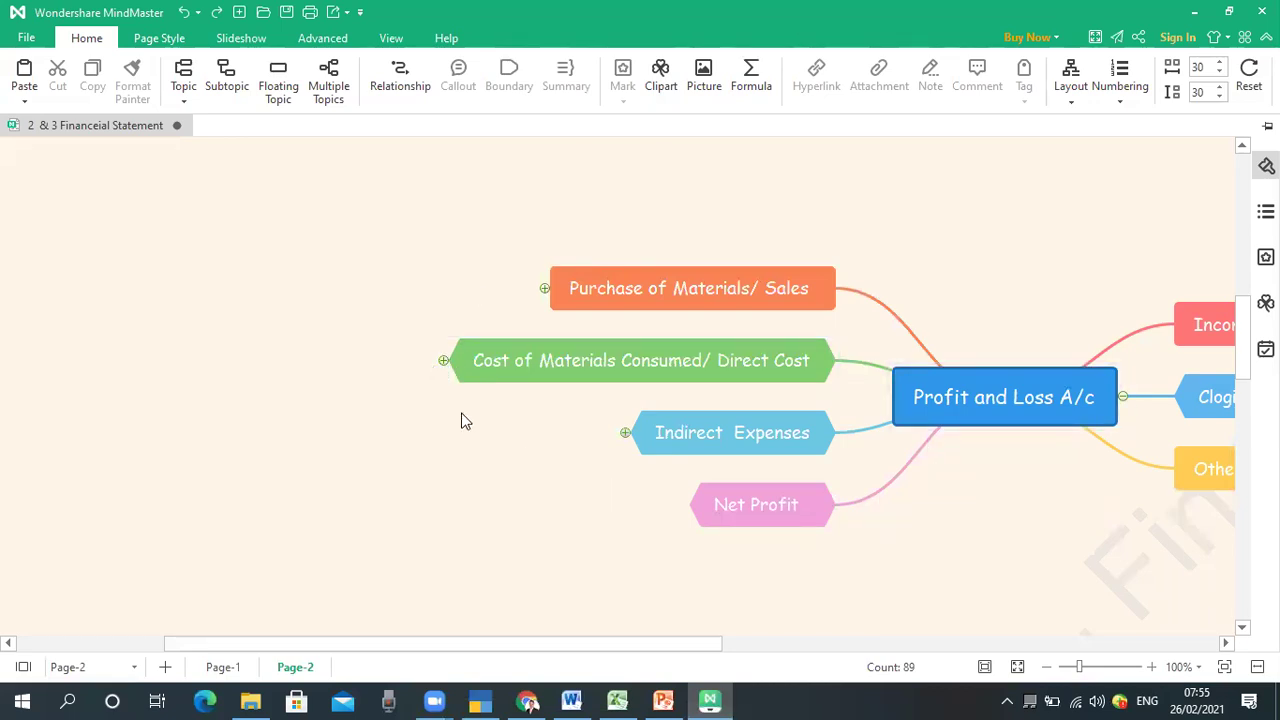
{"action": "left_click", "coordinate": [444, 361]}
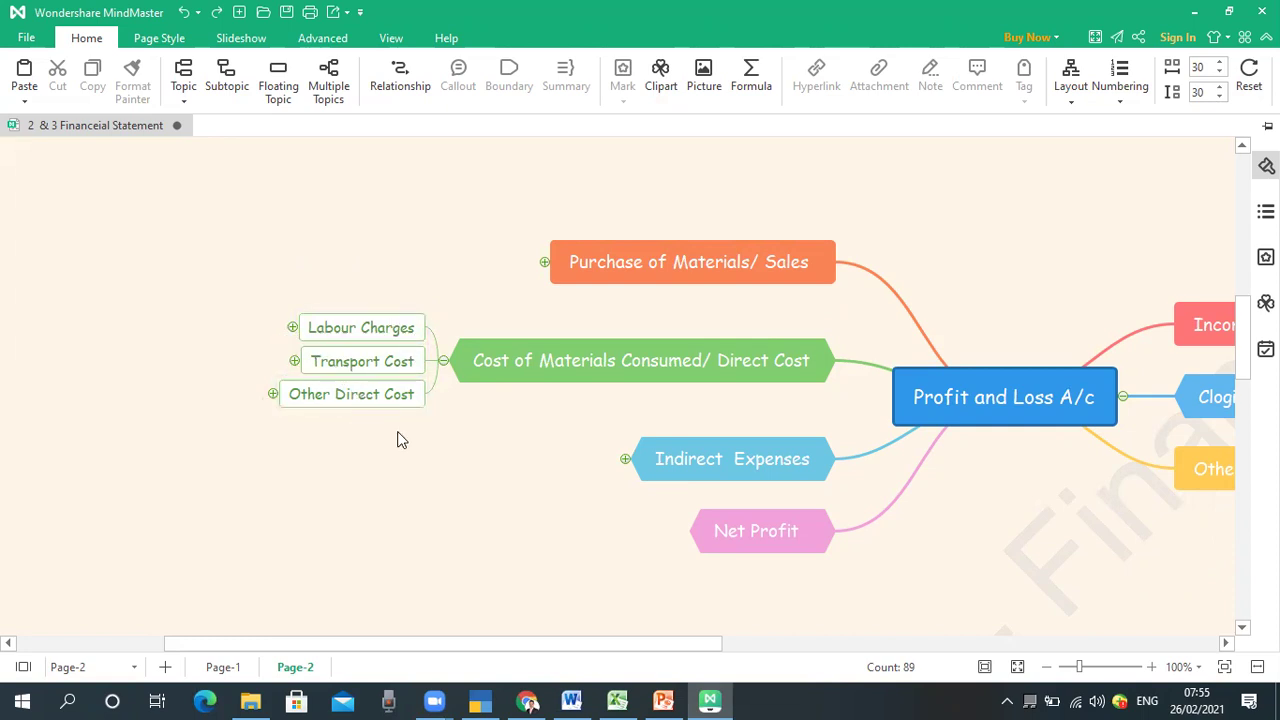
{"action": "left_click", "coordinate": [625, 460]}
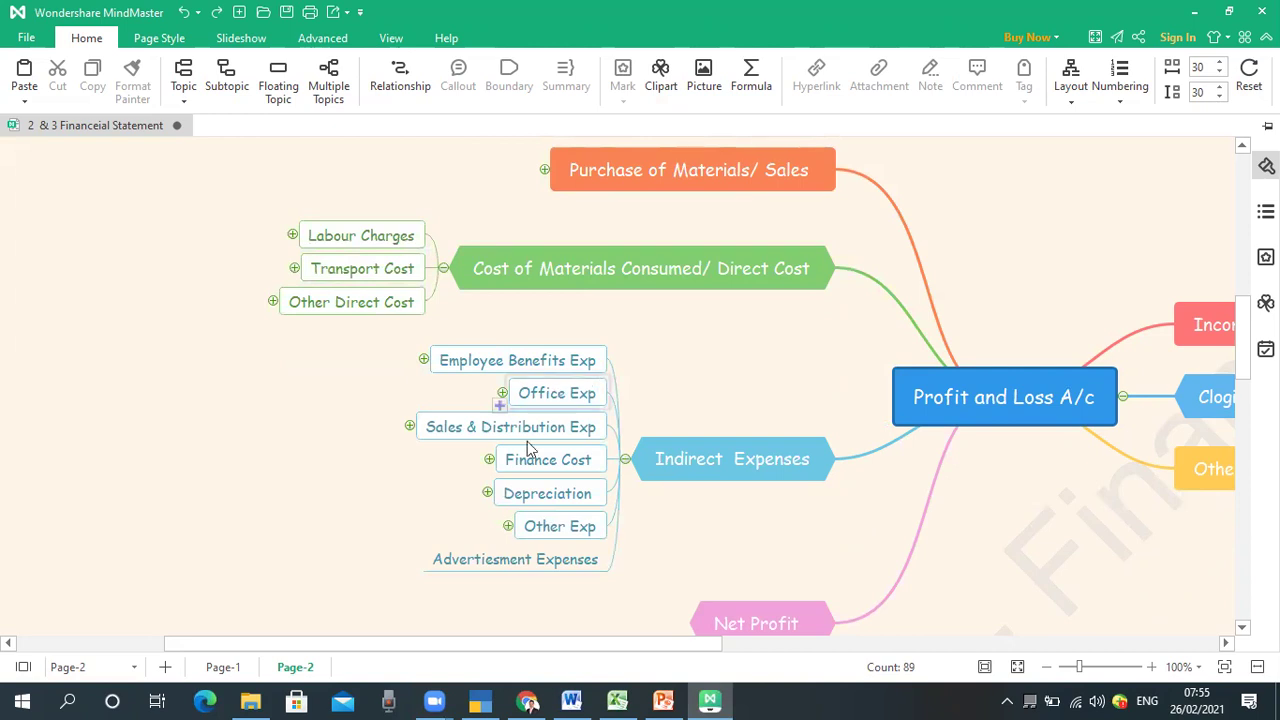
{"action": "left_click", "coordinate": [625, 460]}
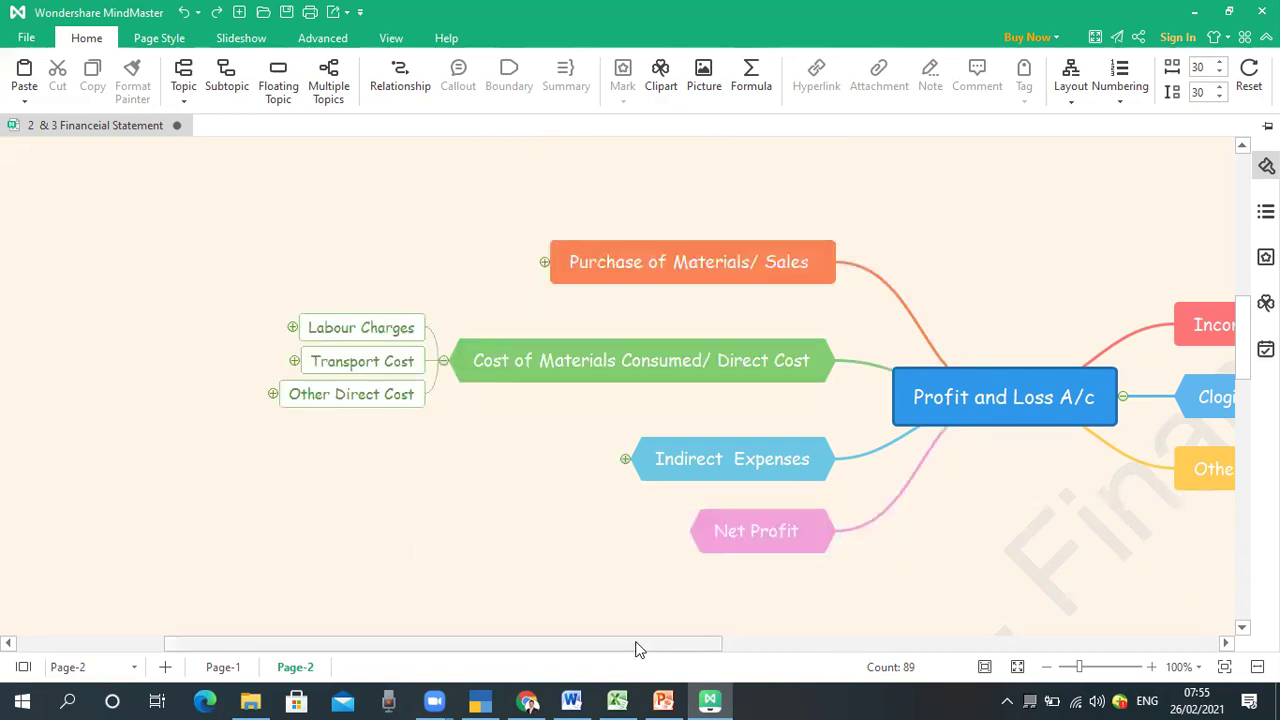
{"action": "left_click_drag", "start_coordinate": [638, 648], "coordinate": [542, 640]}
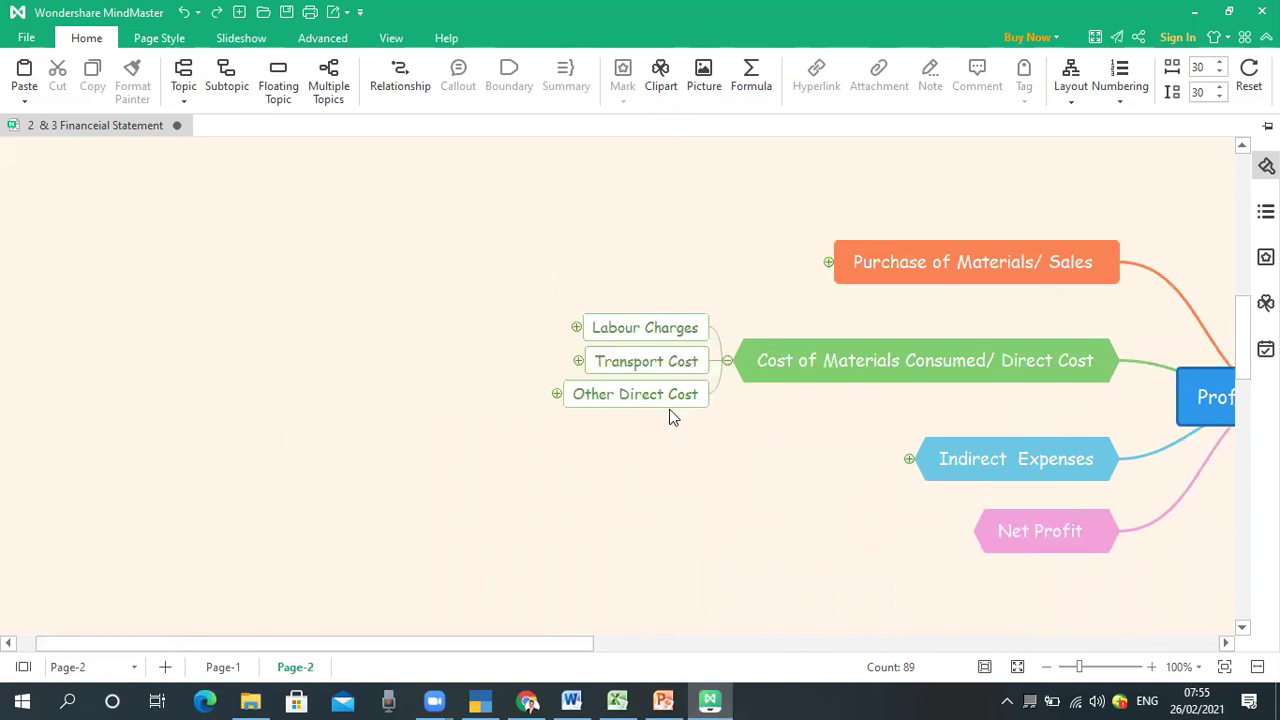
{"action": "left_click", "coordinate": [577, 330]}
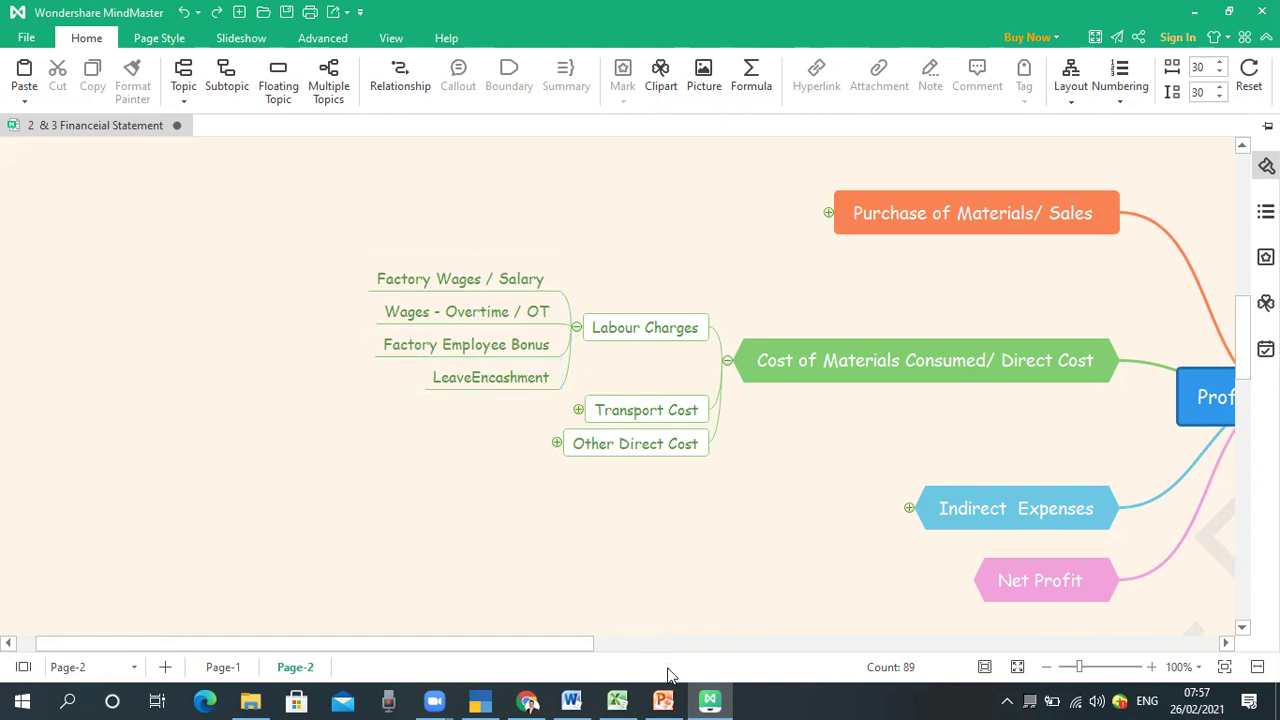
Switch to TallyPrime and start creating a new ledger master
{"action": "mouse_move", "coordinate": [480, 700]}
{"action": "left_click", "coordinate": [506, 635]}
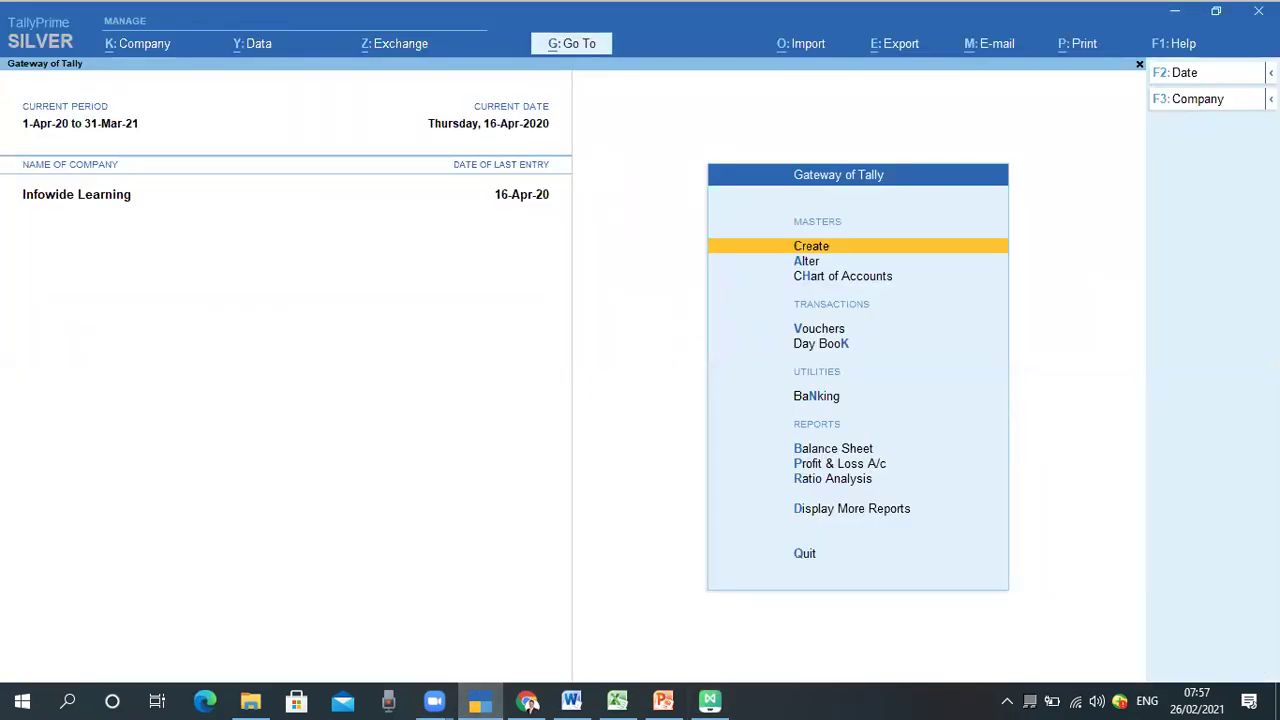
{"action": "key", "text": "Return"}
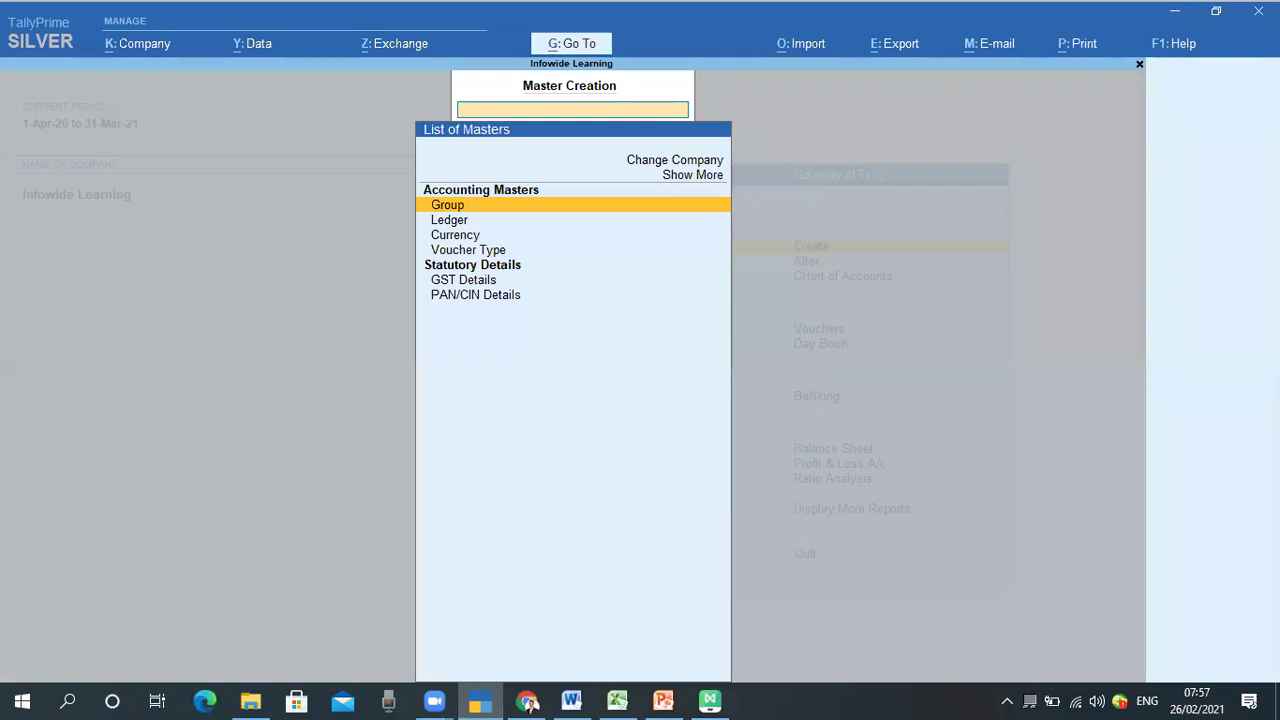
{"action": "key", "text": "Up"}
{"action": "key", "text": "Down"}
{"action": "key", "text": "Down"}
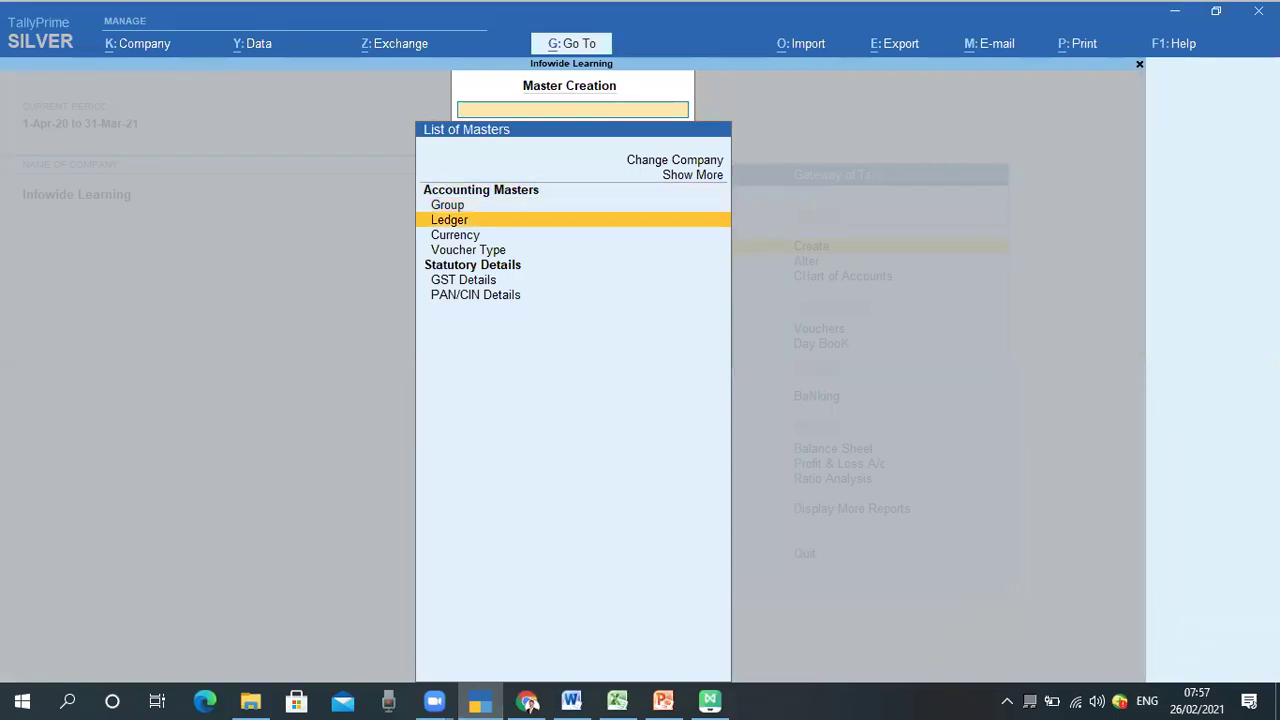
{"action": "key", "text": "Return"}
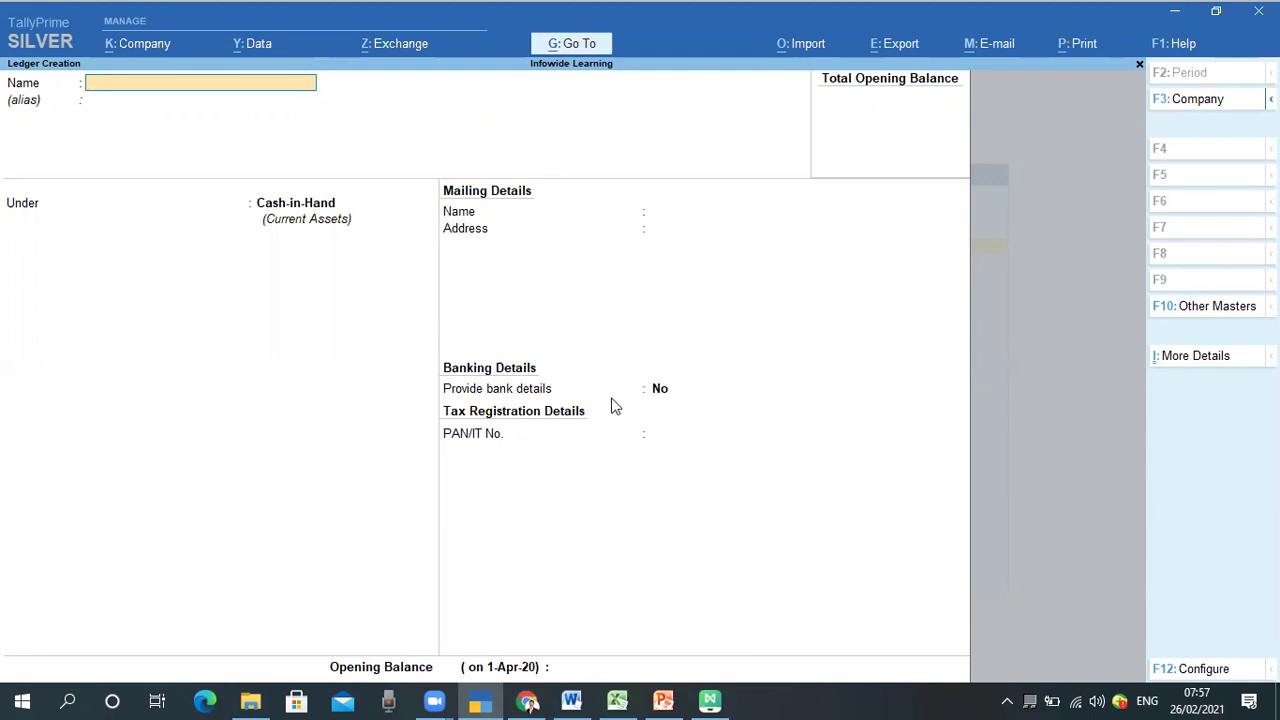
Name the ledger Factory Wages Salary, based on the Labour Charges branch of the MindMaster map, and leave its alias blank
{"action": "left_click", "coordinate": [709, 700]}
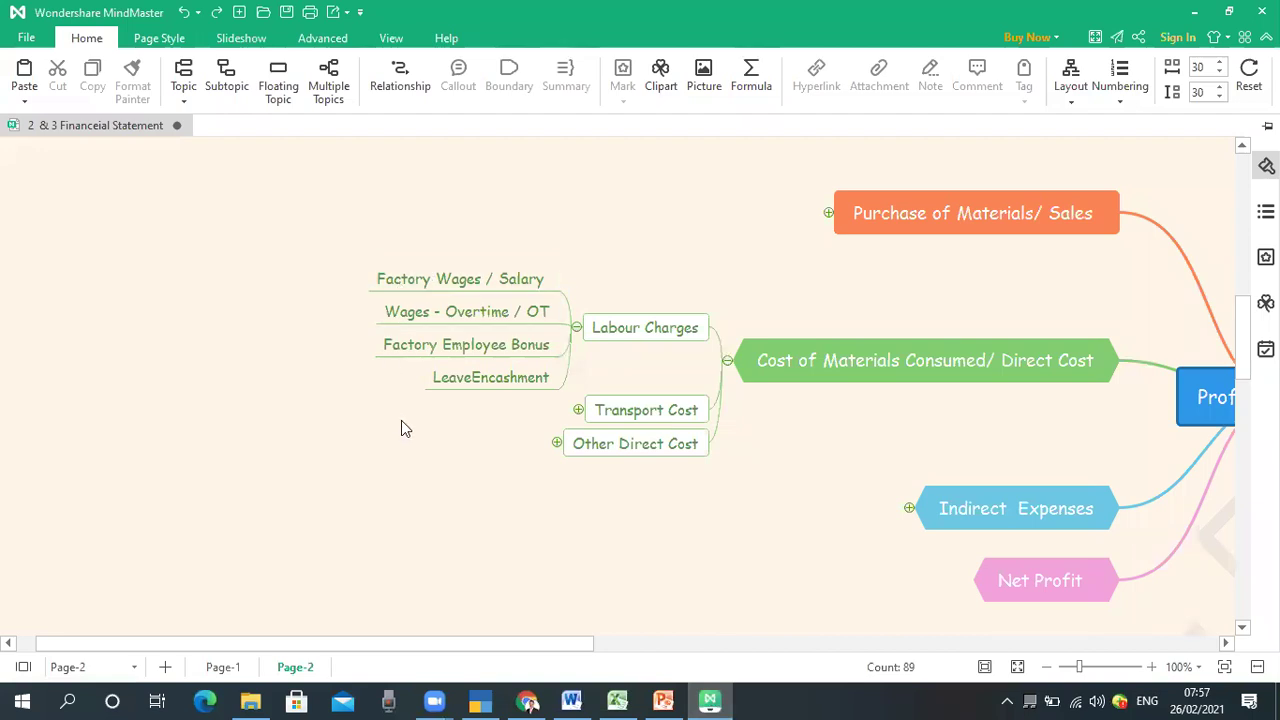
{"action": "key", "text": "alt+Tab"}
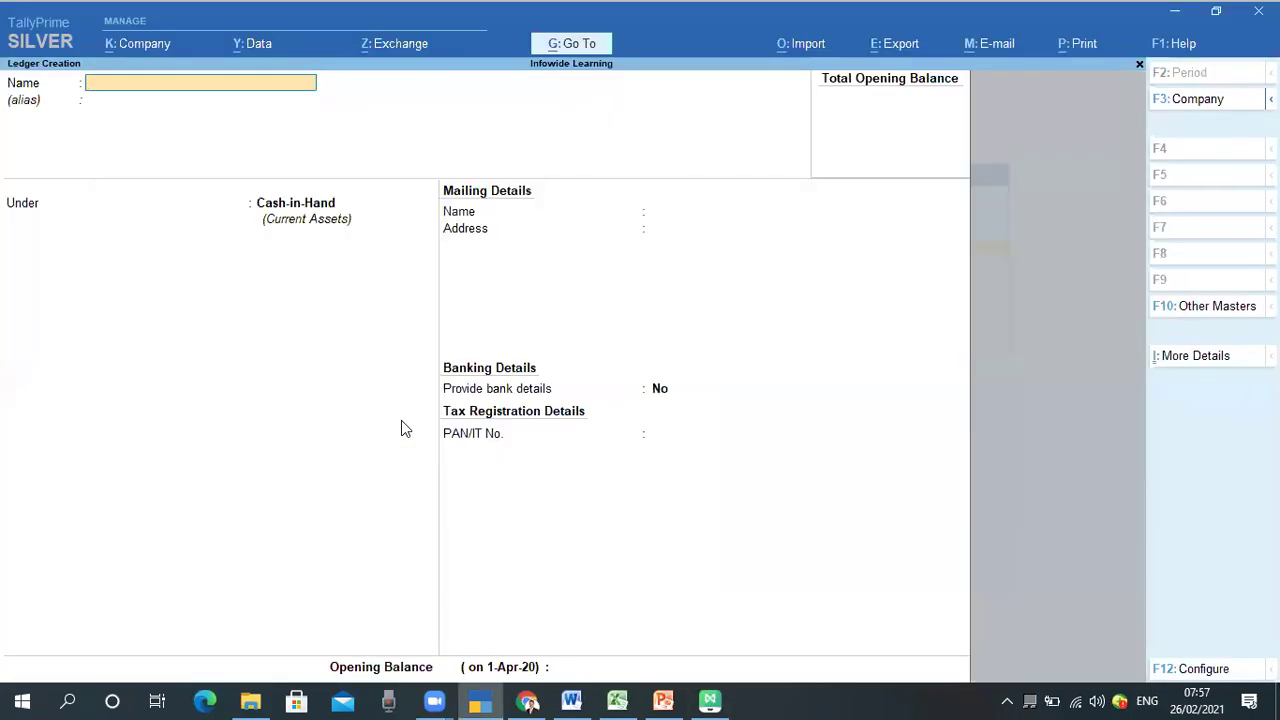
{"action": "type", "text": "Factory Wages&"}
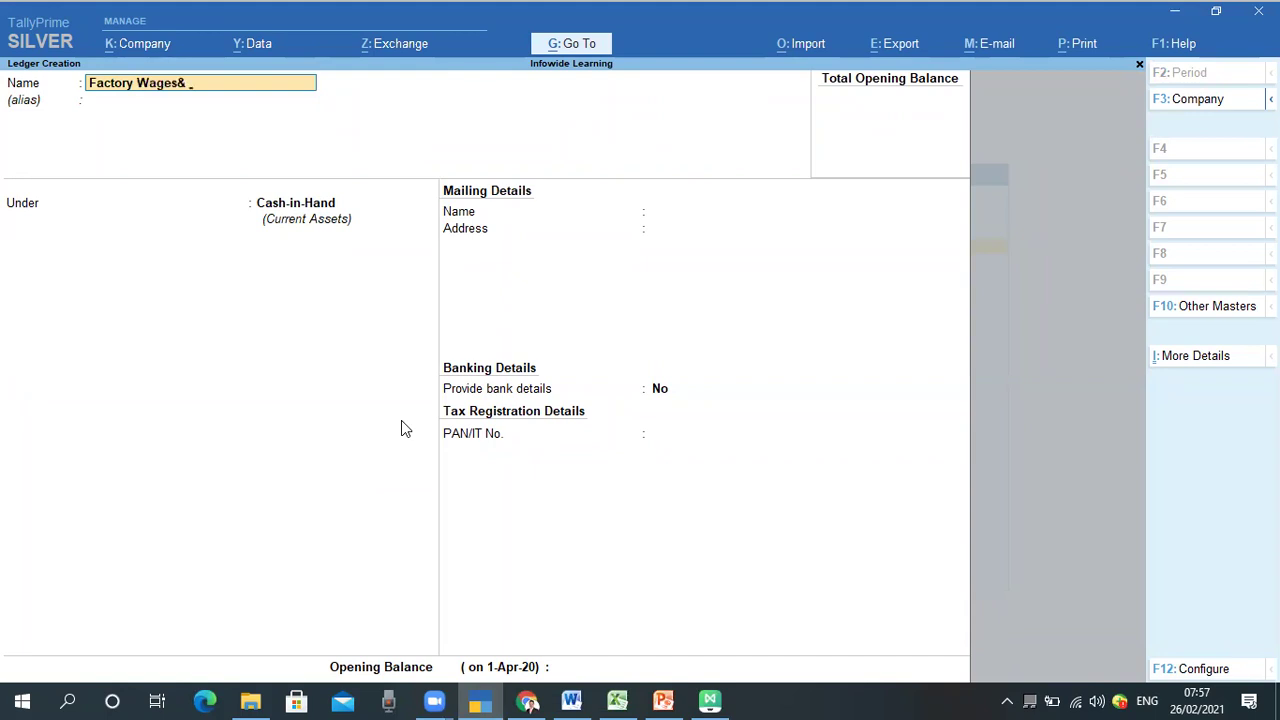
{"action": "key", "text": "BackSpace"}
{"action": "type", "text": "Salary"}
{"action": "key", "text": "Return"}
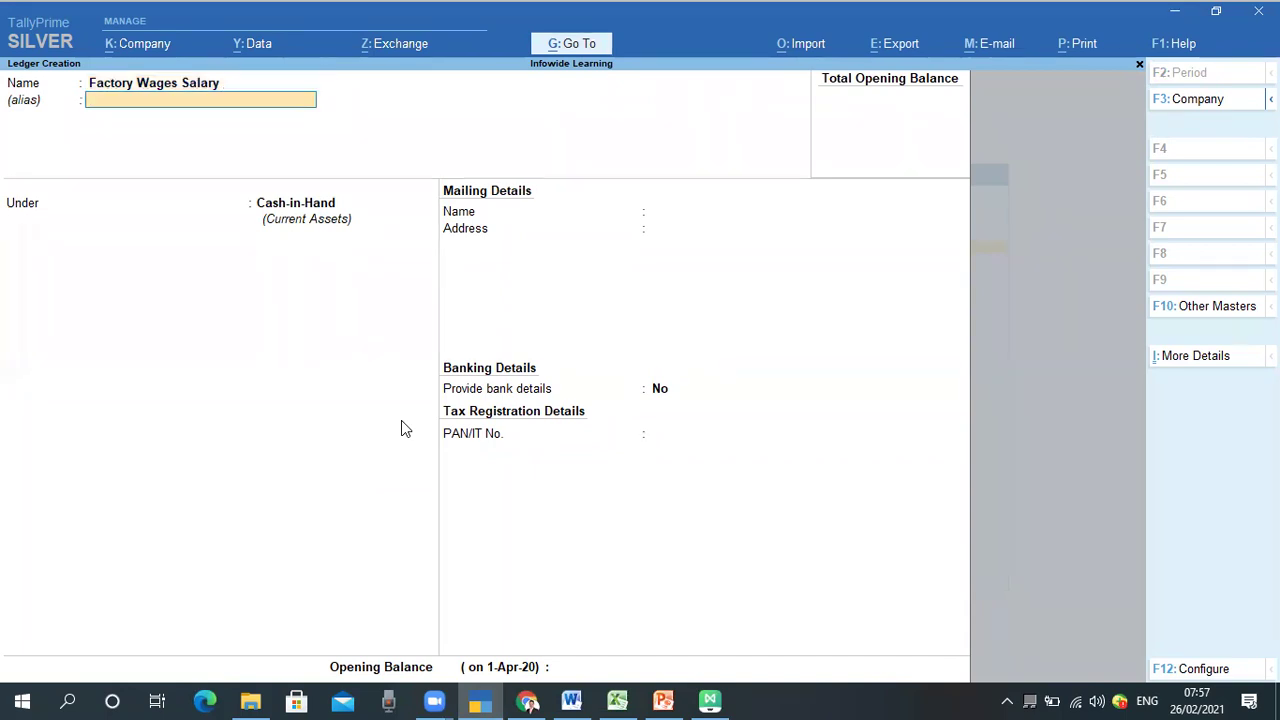
{"action": "key", "text": "Return"}
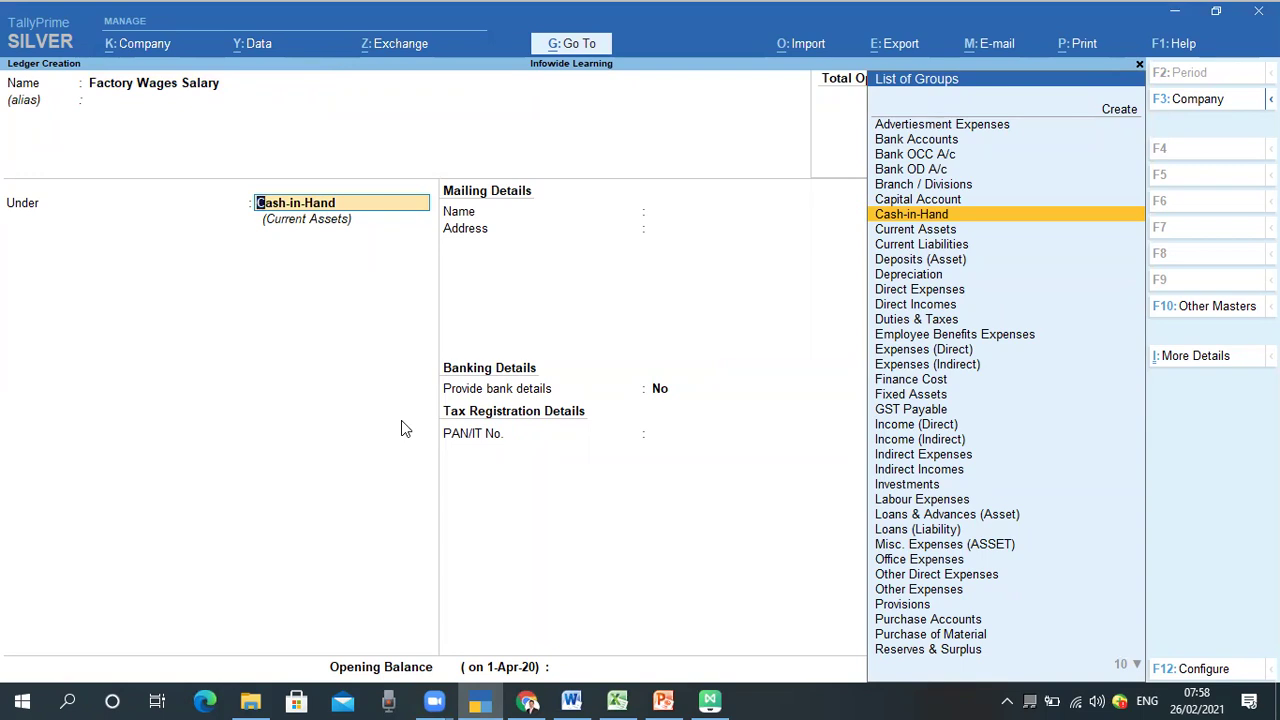
{"action": "type", "text": "di"}
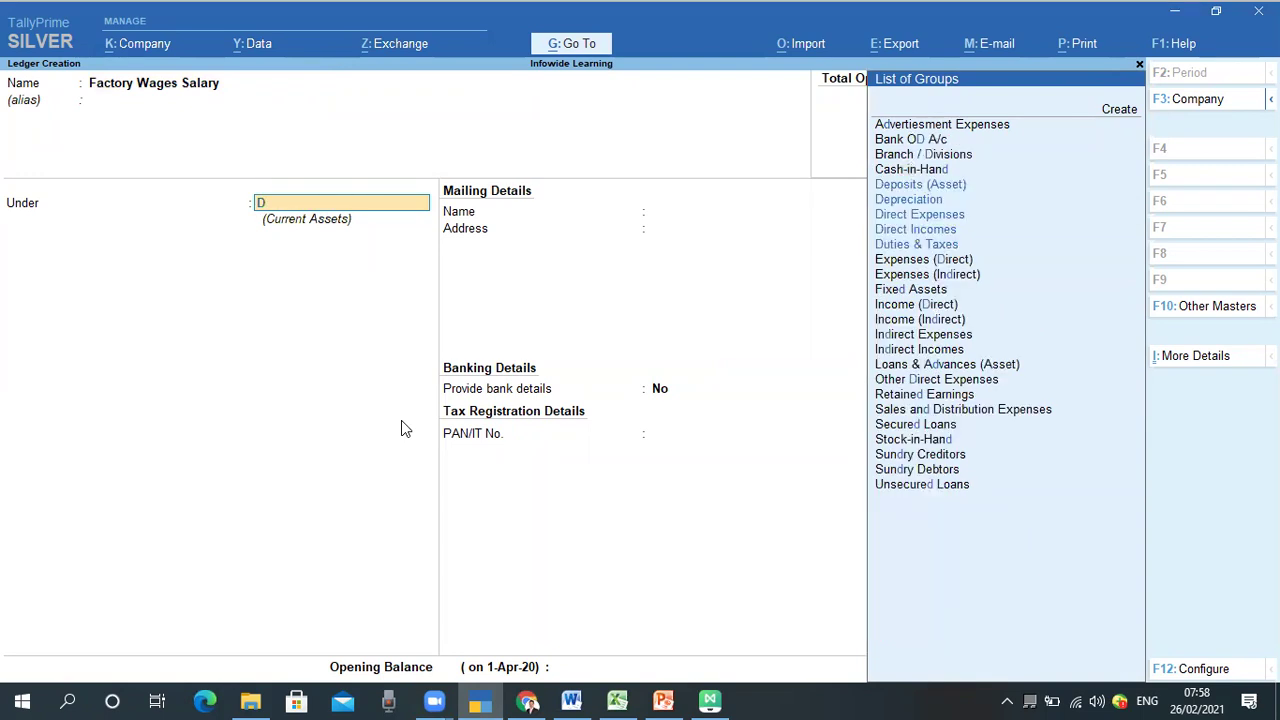
{"action": "key", "text": "BackSpace"}
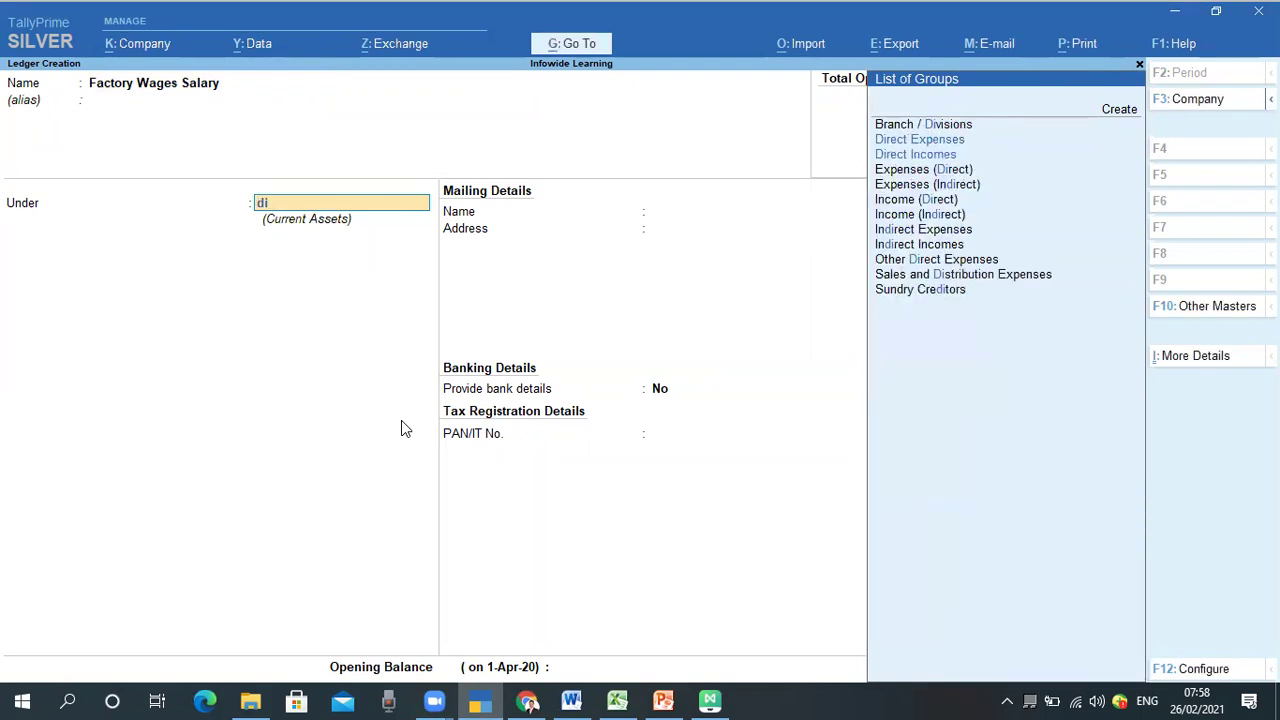
{"action": "key", "text": "BackSpace"}
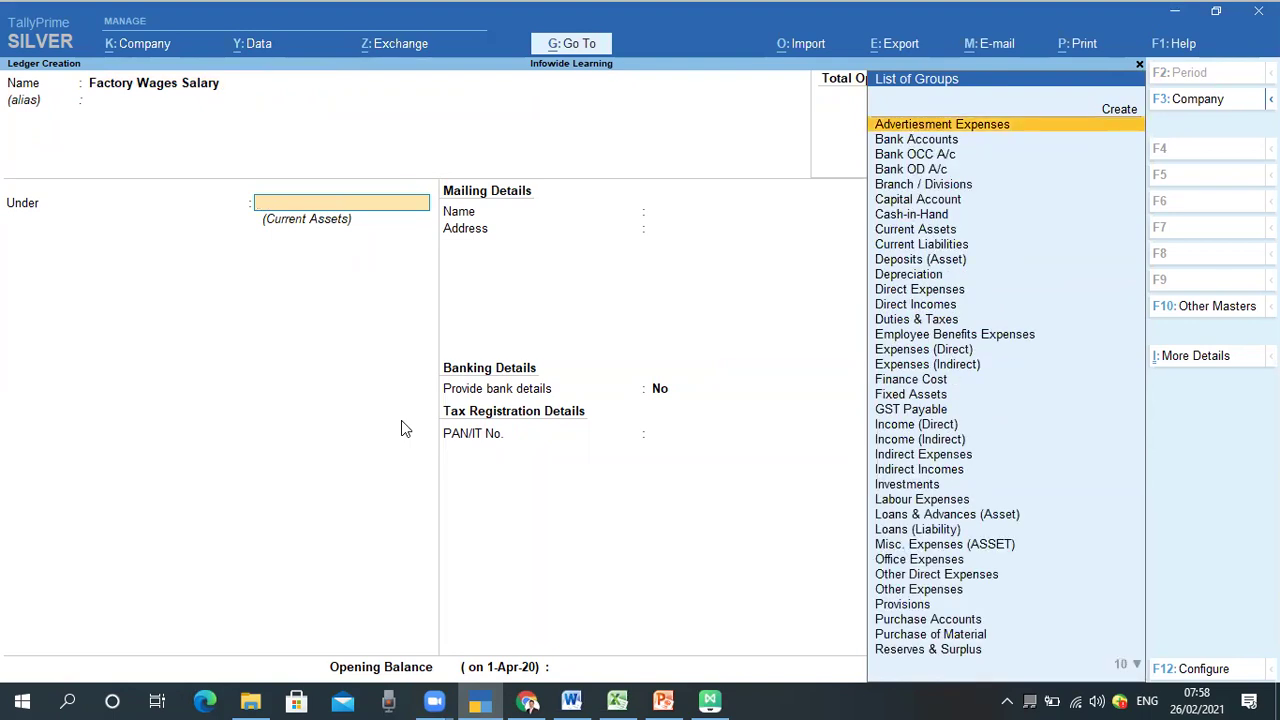
{"action": "type", "text": "f"}
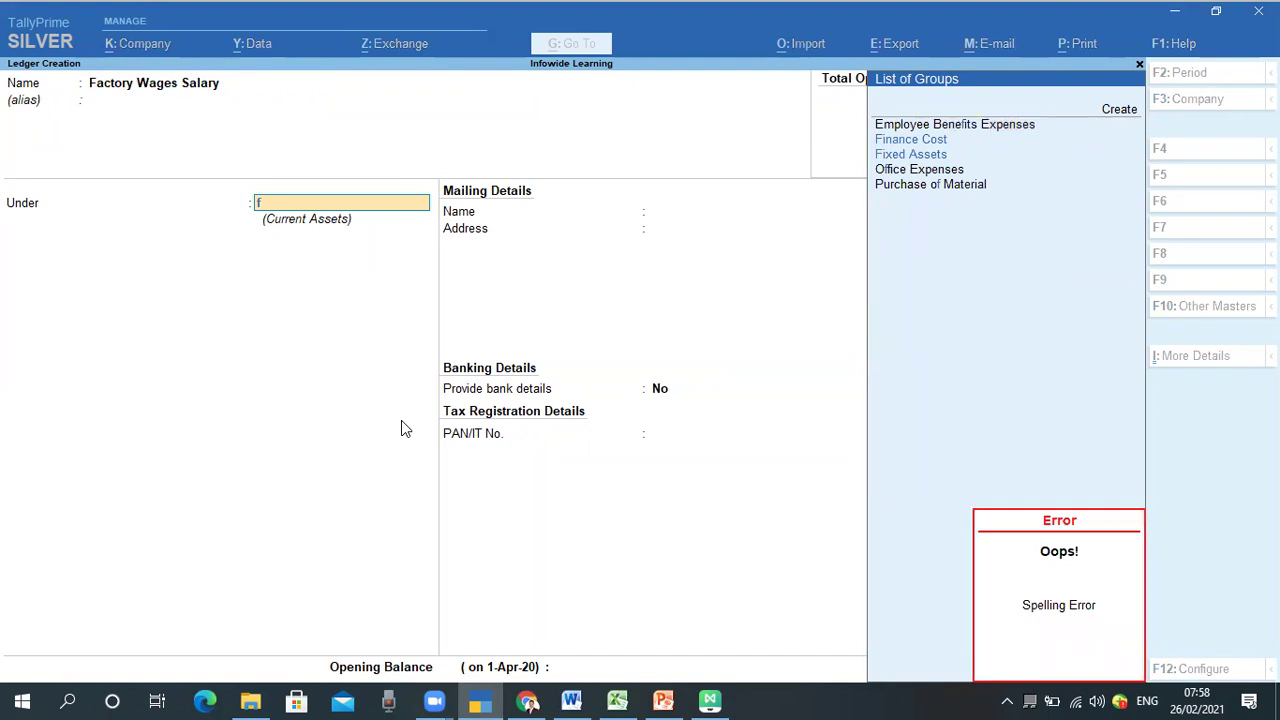
{"action": "key", "text": "alt+Tab"}
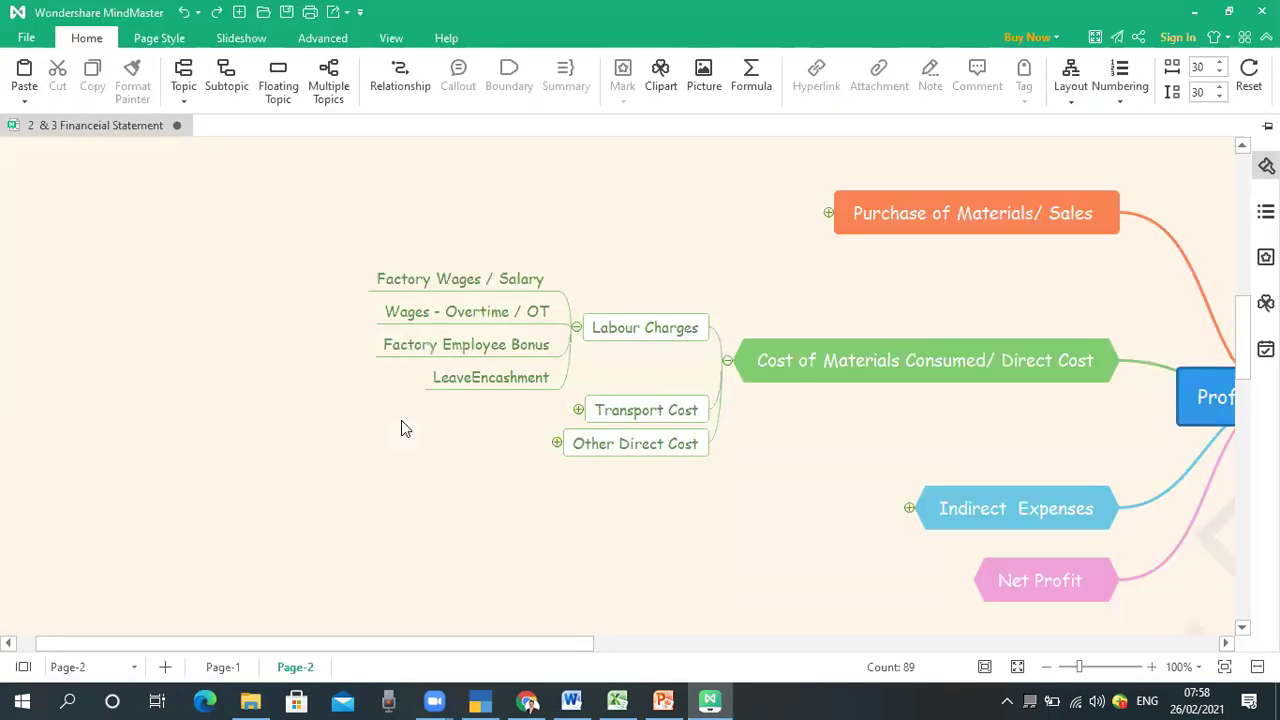
{"action": "key", "text": "alt+Tab"}
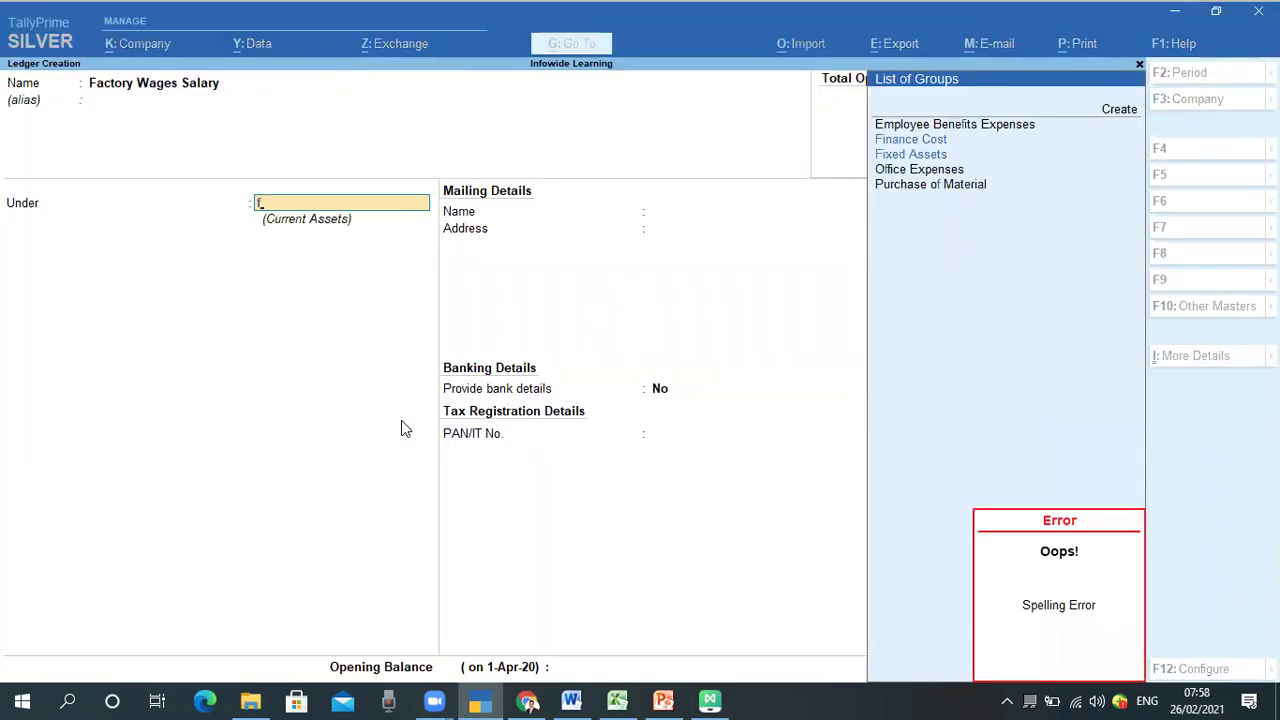
{"action": "key", "text": "BackSpace"}
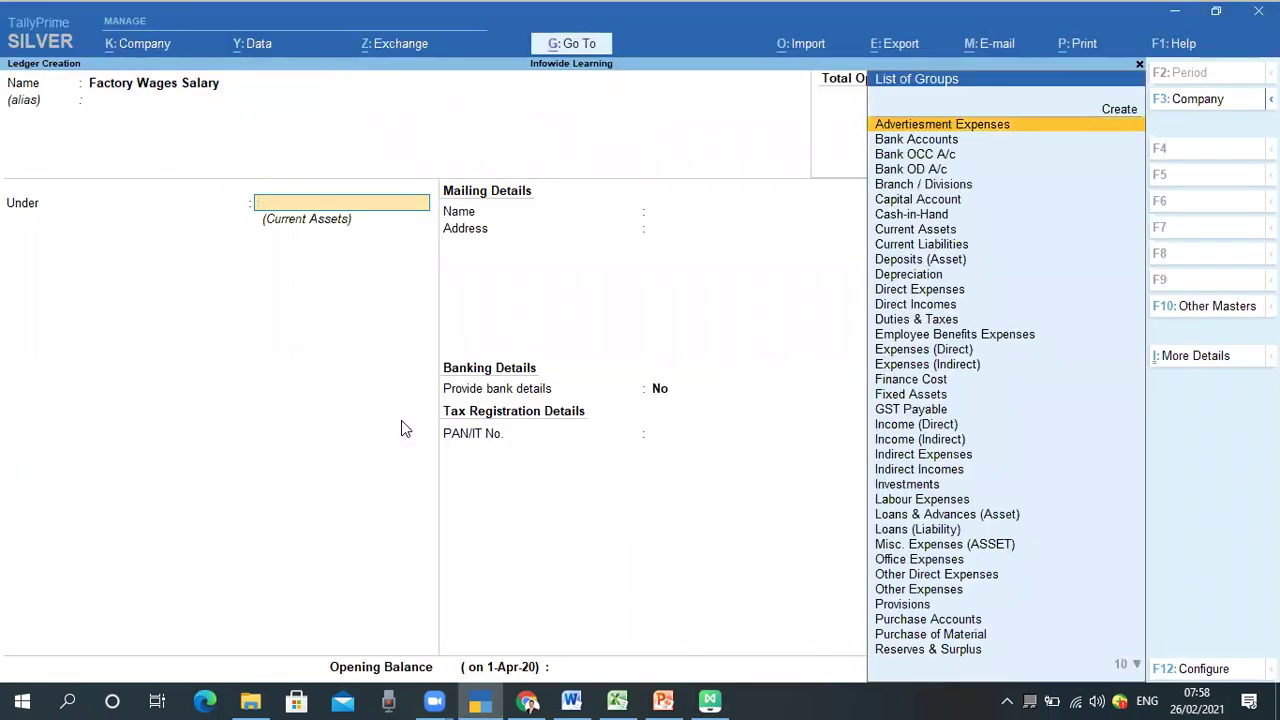
Place the ledger under the Labour Expenses group and set its type of ledger to Not Applicable
{"action": "type", "text": "labour"}
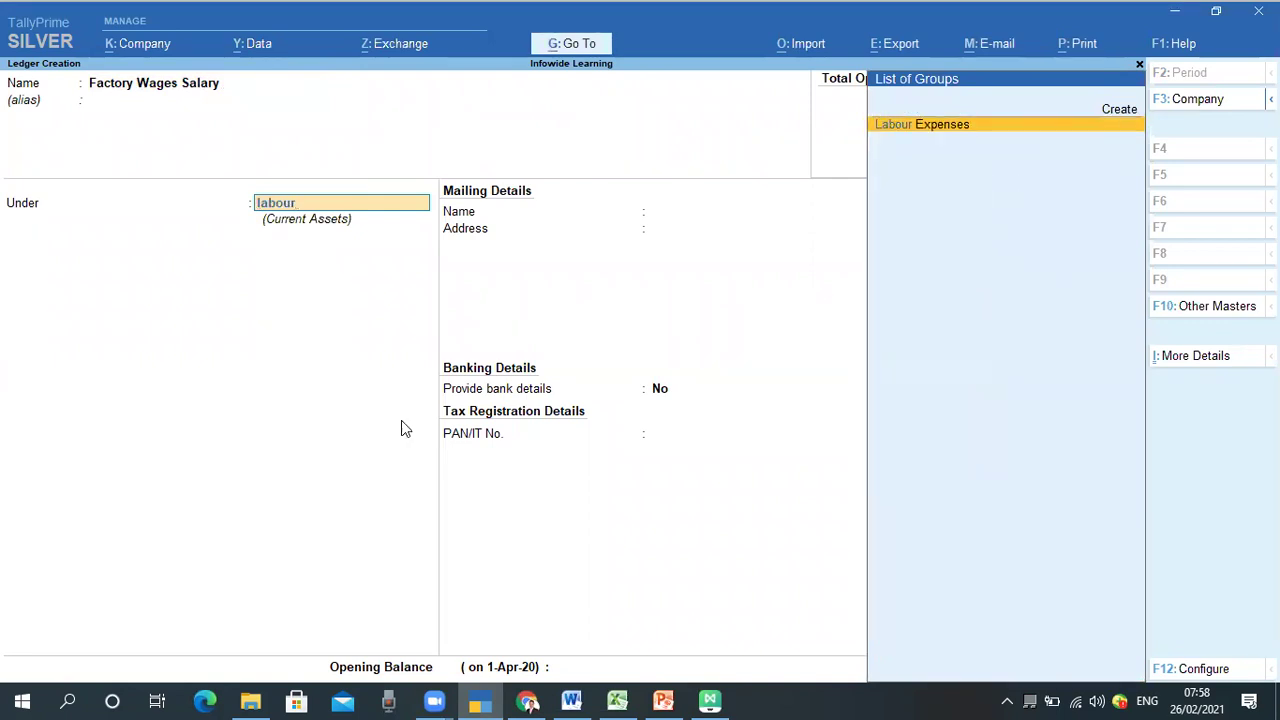
{"action": "key", "text": "Return"}
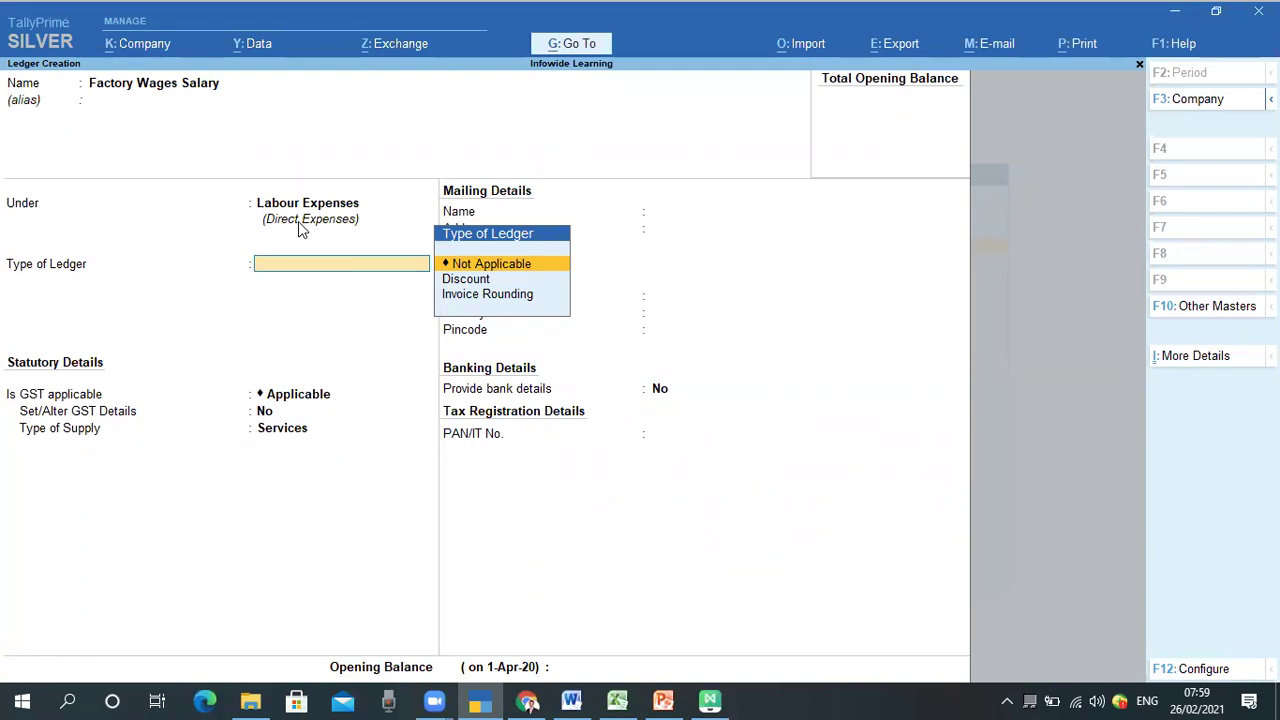
{"action": "key", "text": "Down"}
{"action": "key", "text": "Up"}
{"action": "key", "text": "Return"}
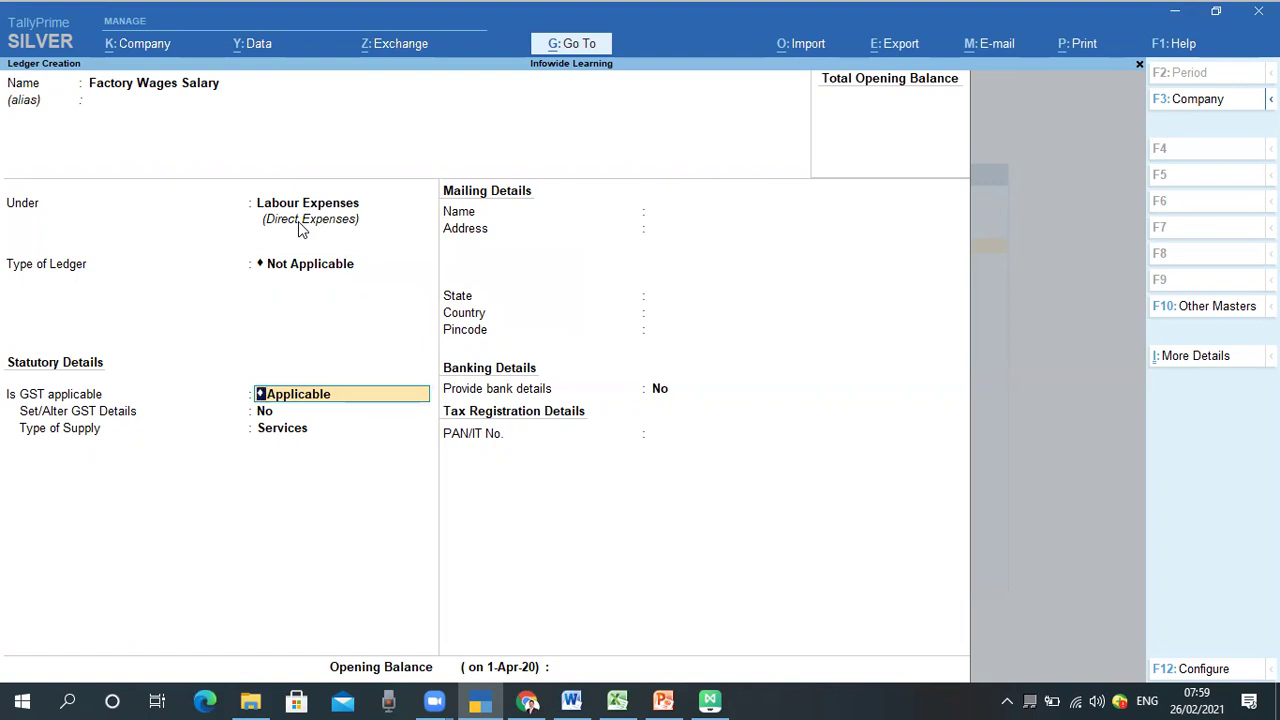
Set the ledger's GST applicability and its inclusion in assessable value calculation to Not Applicable
{"action": "type", "text": "N"}
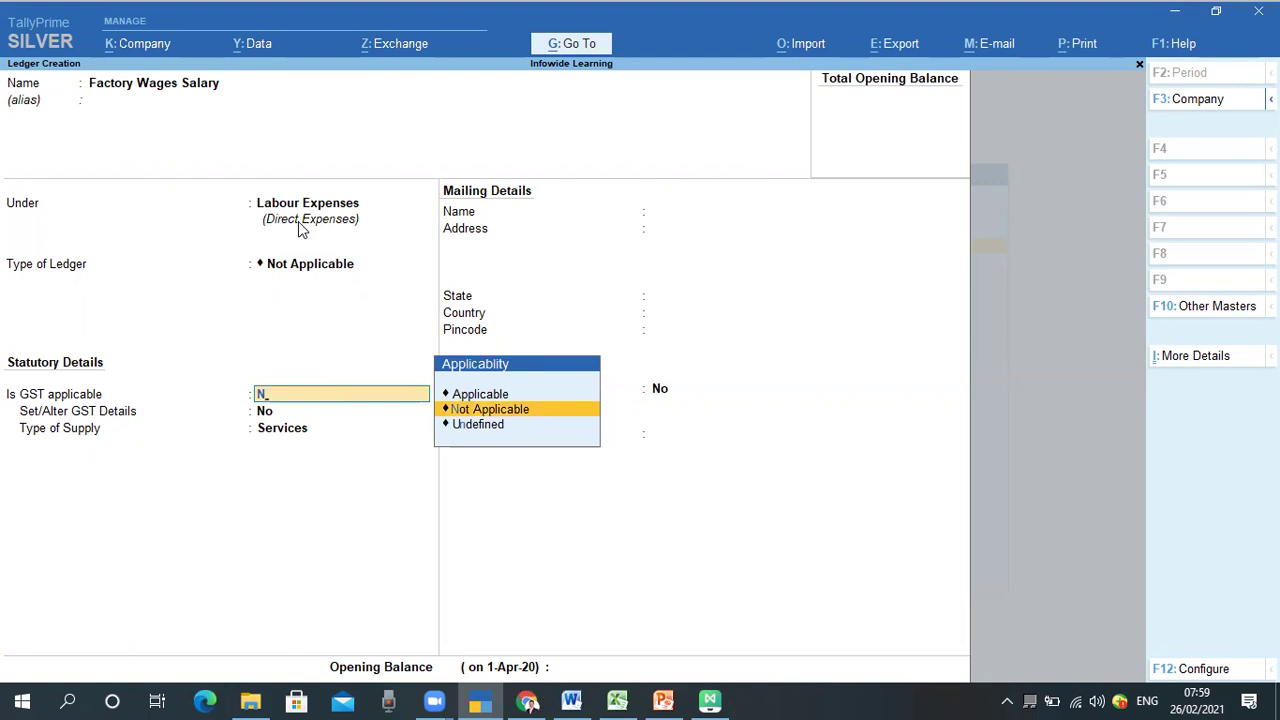
{"action": "key", "text": "Return"}
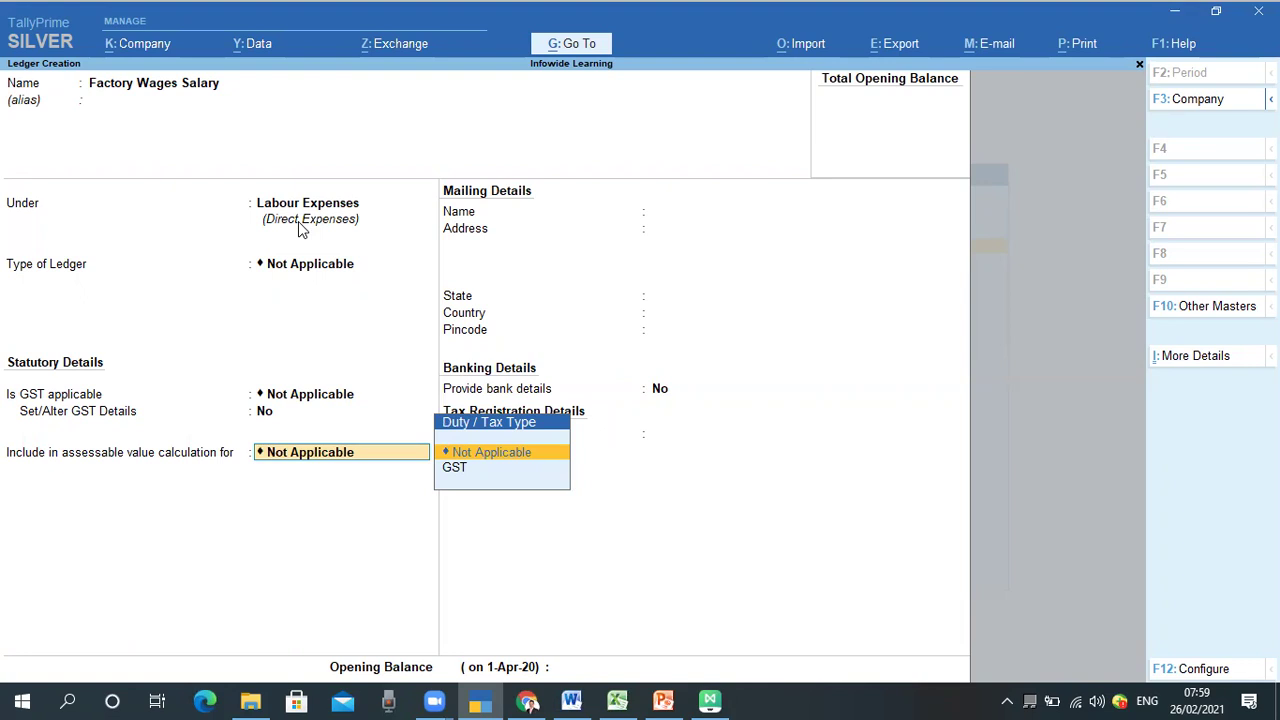
{"action": "key", "text": "Down"}
{"action": "key", "text": "Up"}
{"action": "key", "text": "Return"}
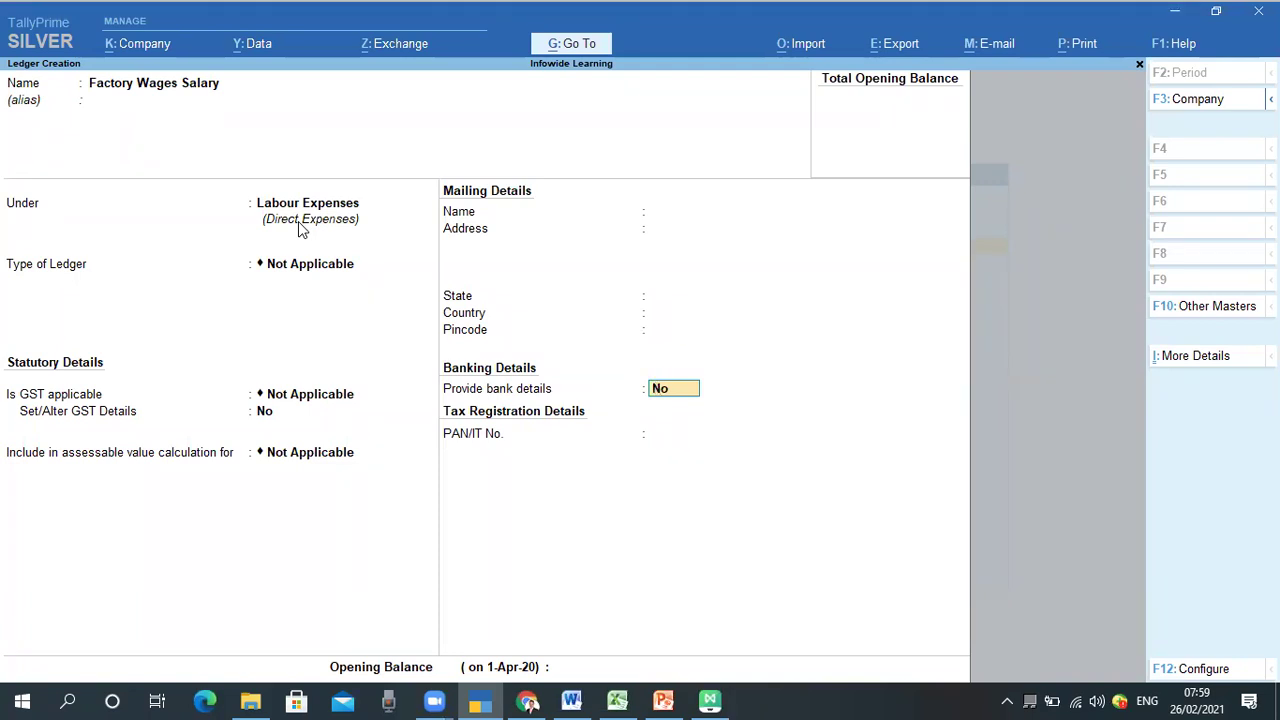
Keep bank details at No, leave the opening balance blank and save the Factory Wages Salary ledger
{"action": "key", "text": "Return"}
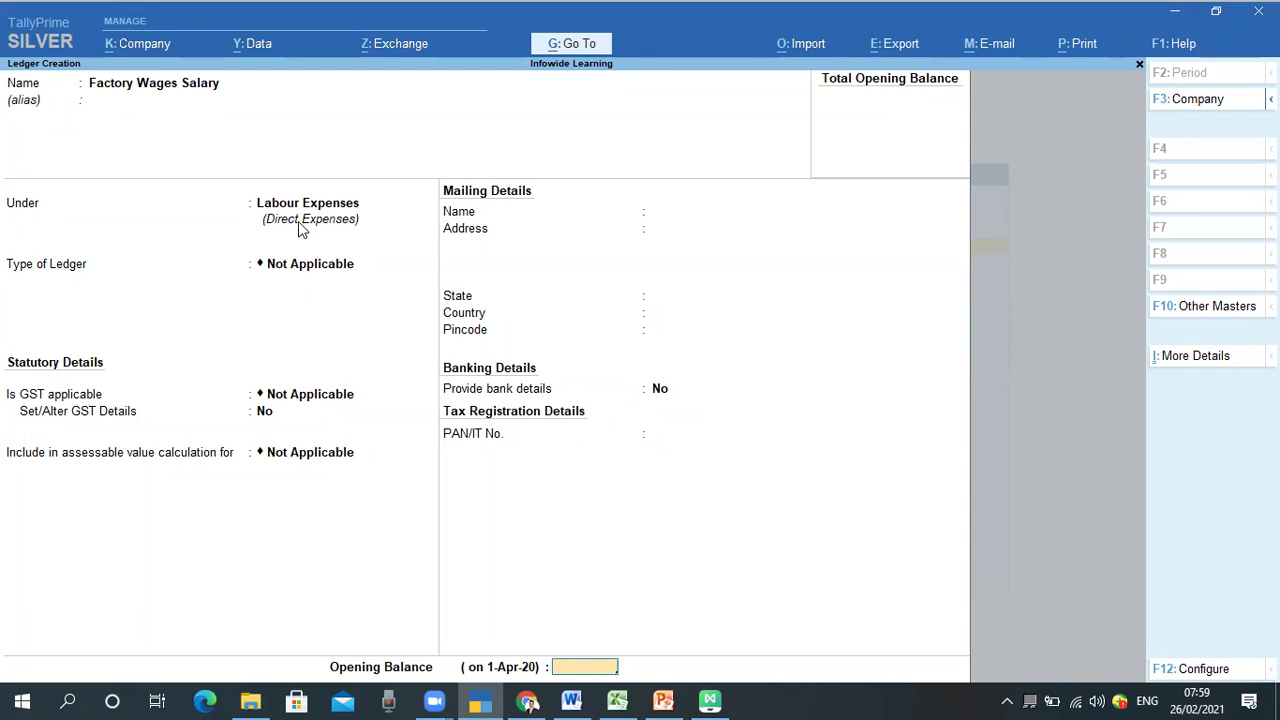
{"action": "key", "text": "Return"}
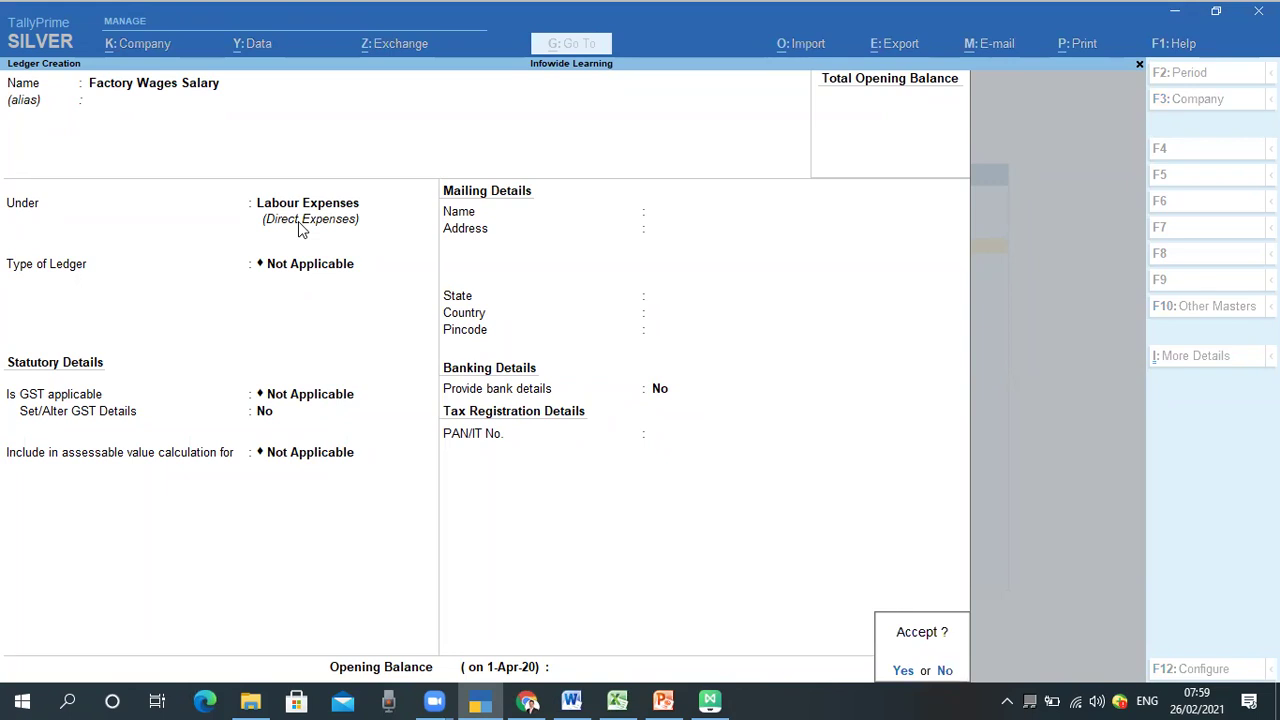
{"action": "key", "text": "Return"}
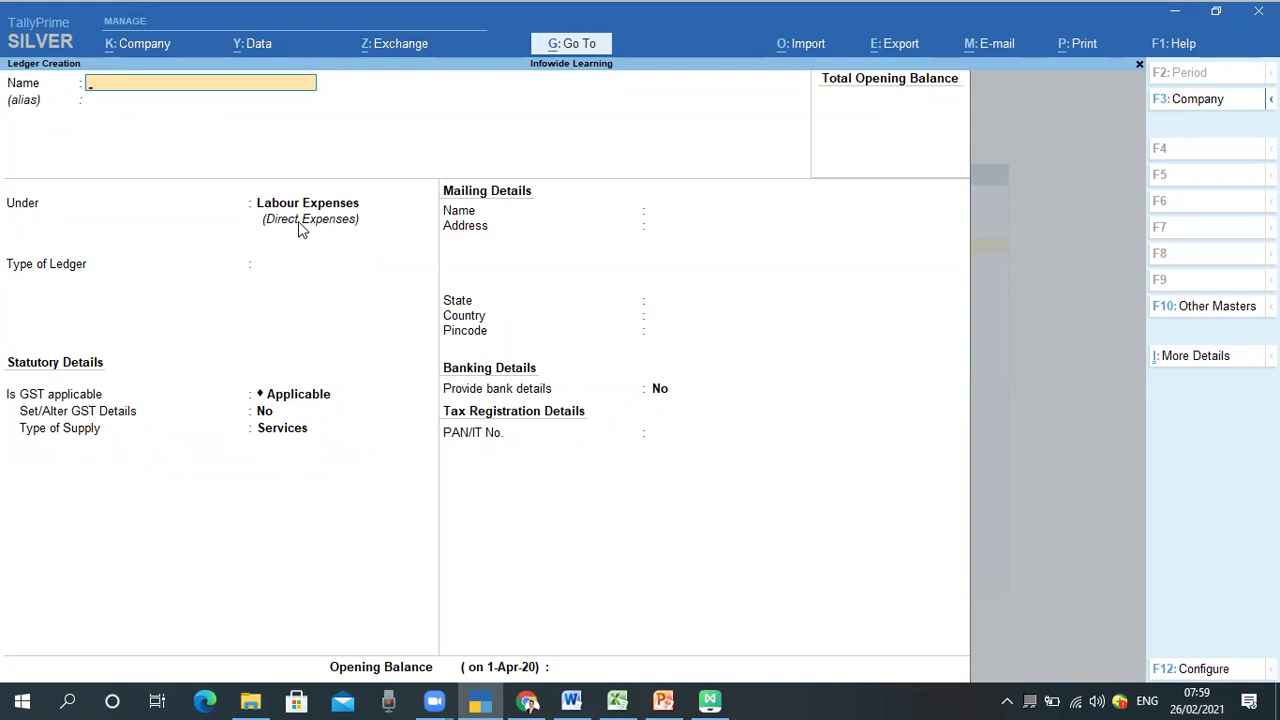
Name the next ledger Wages Overtime, based on the Labour Charges branch of the MindMaster map, and leave its alias blank
{"action": "key", "text": "alt+Tab"}
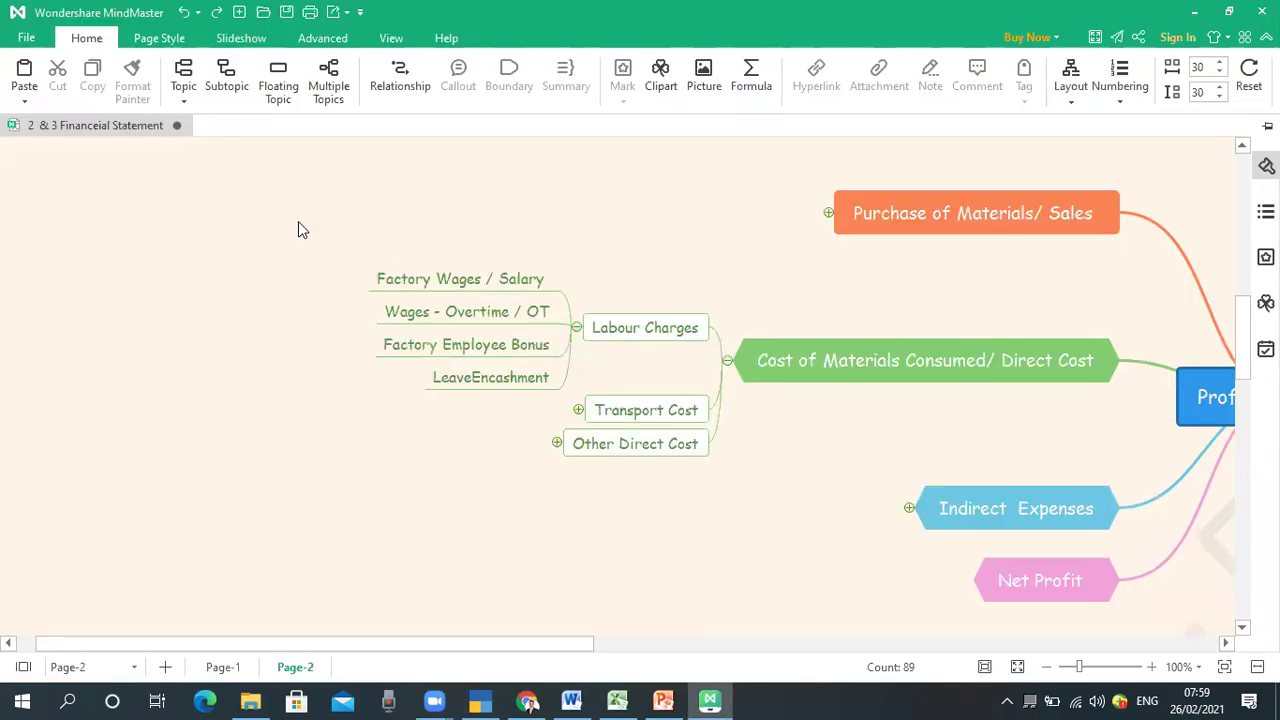
{"action": "key", "text": "alt+Tab"}
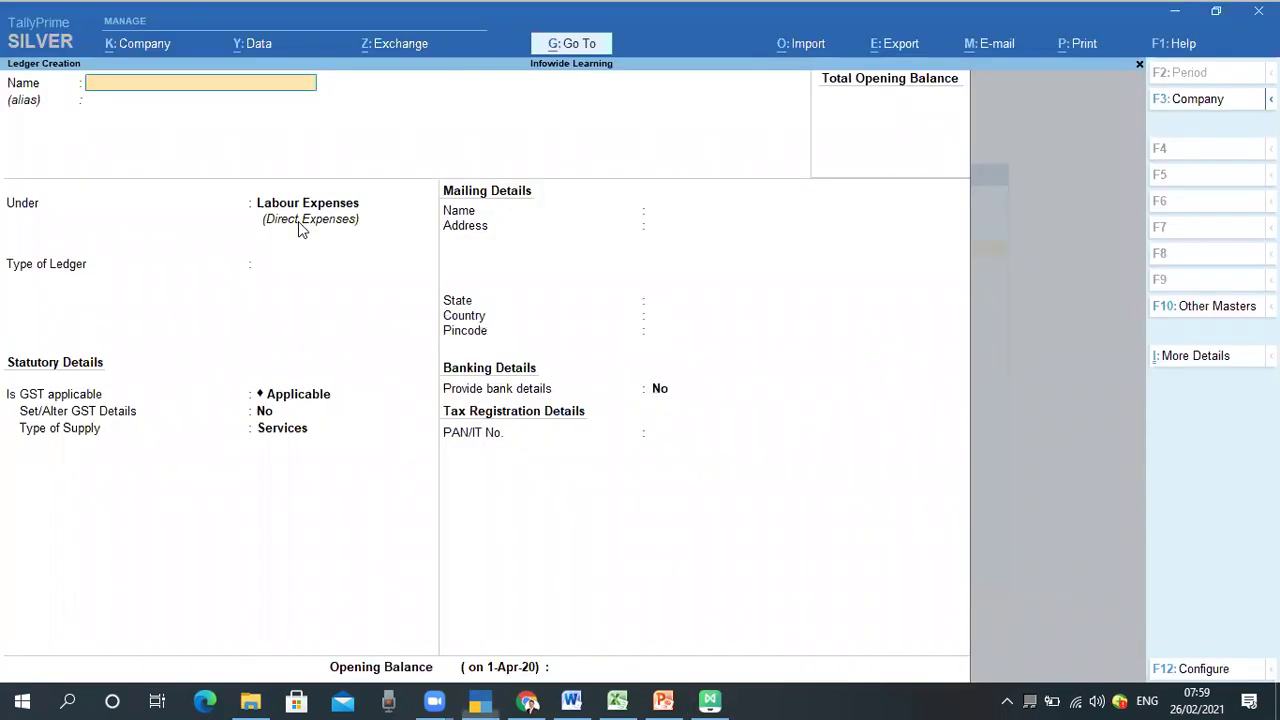
{"action": "key", "text": "alt+Tab"}
{"action": "key", "text": "alt+Tab"}
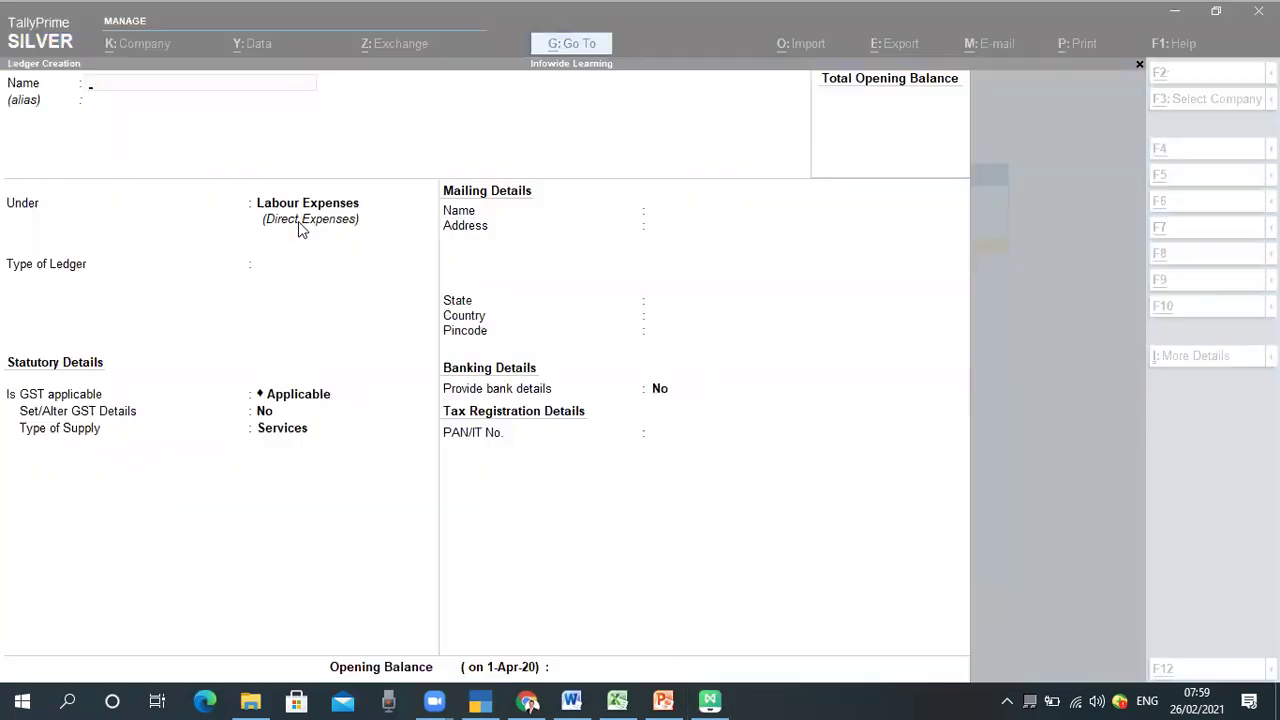
{"action": "key", "text": "alt+Tab"}
{"action": "key", "text": "alt+Tab"}
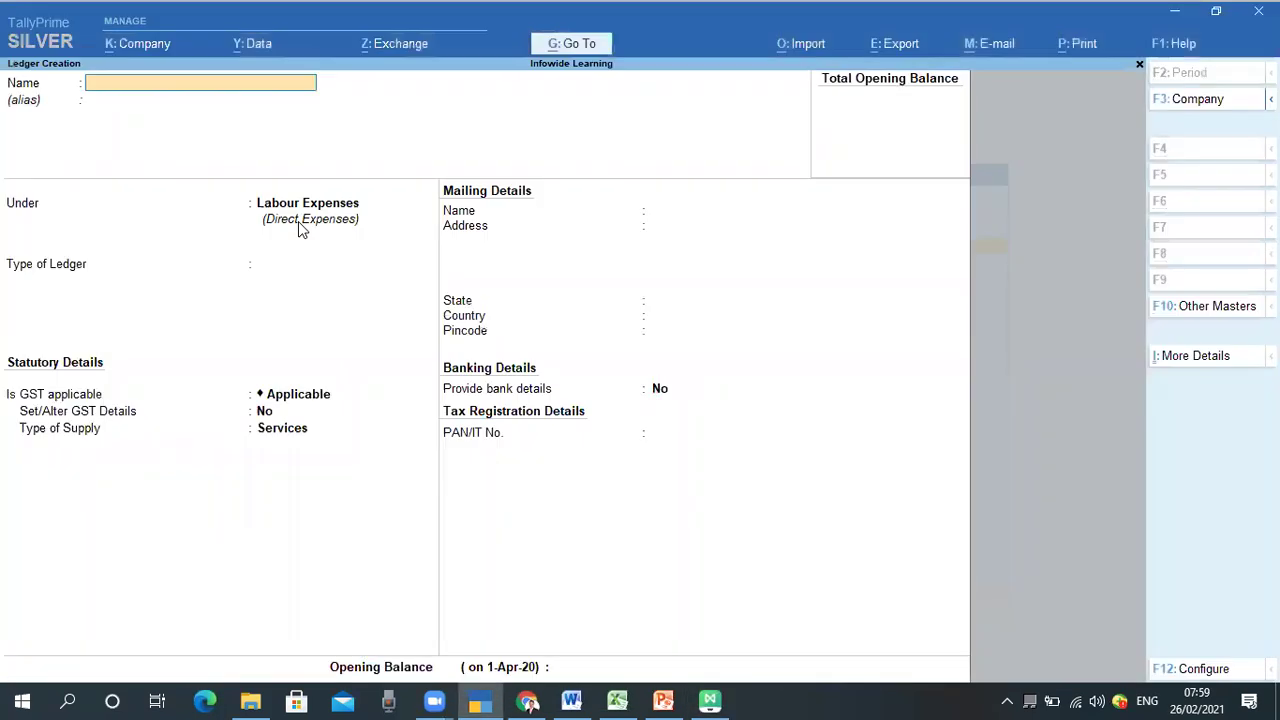
{"action": "type", "text": "Wages Overtime"}
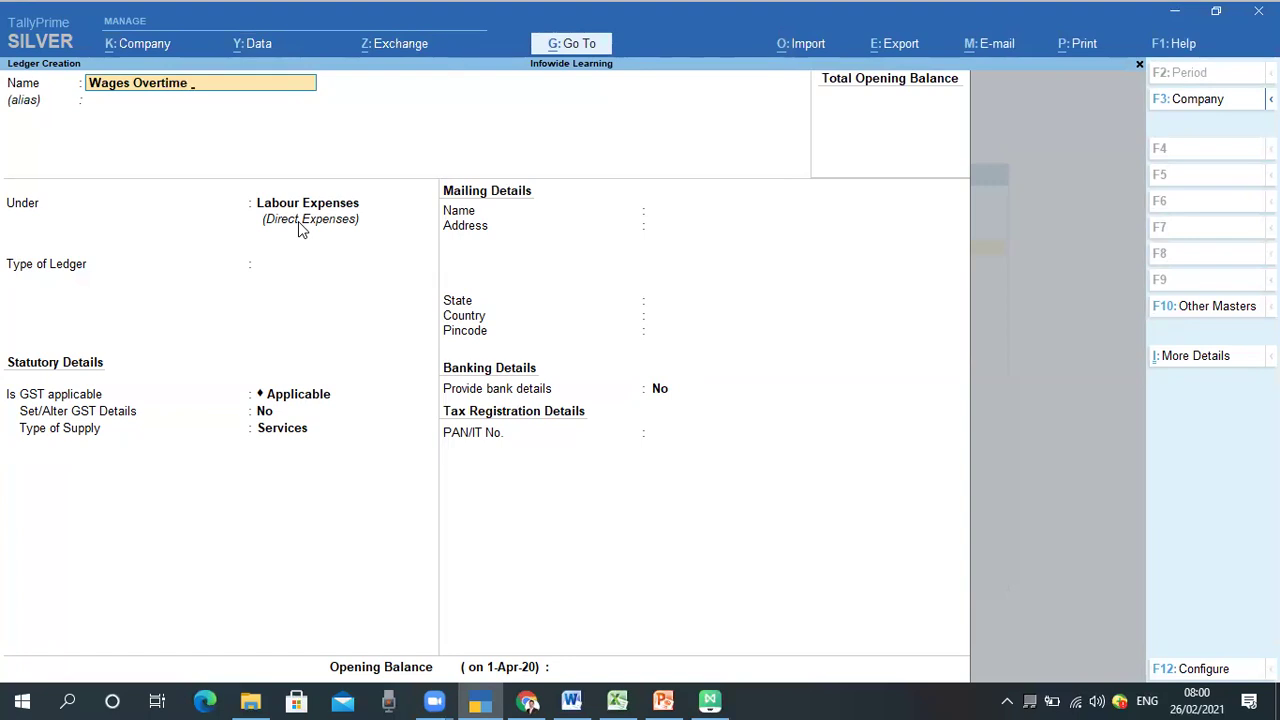
{"action": "key", "text": "Return"}
{"action": "key", "text": "Return"}
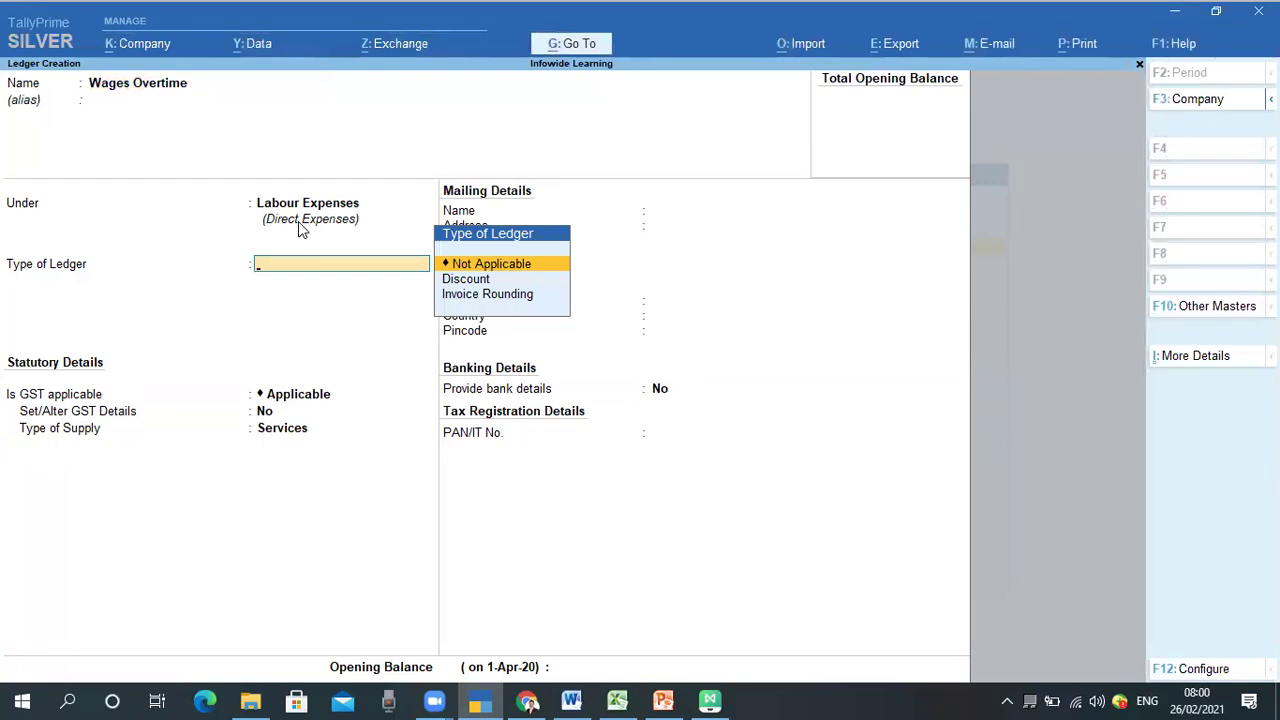
Keep the Wages Overtime ledger under Labour Expenses and set its type of ledger to Not Applicable
{"action": "key", "text": "BackSpace"}
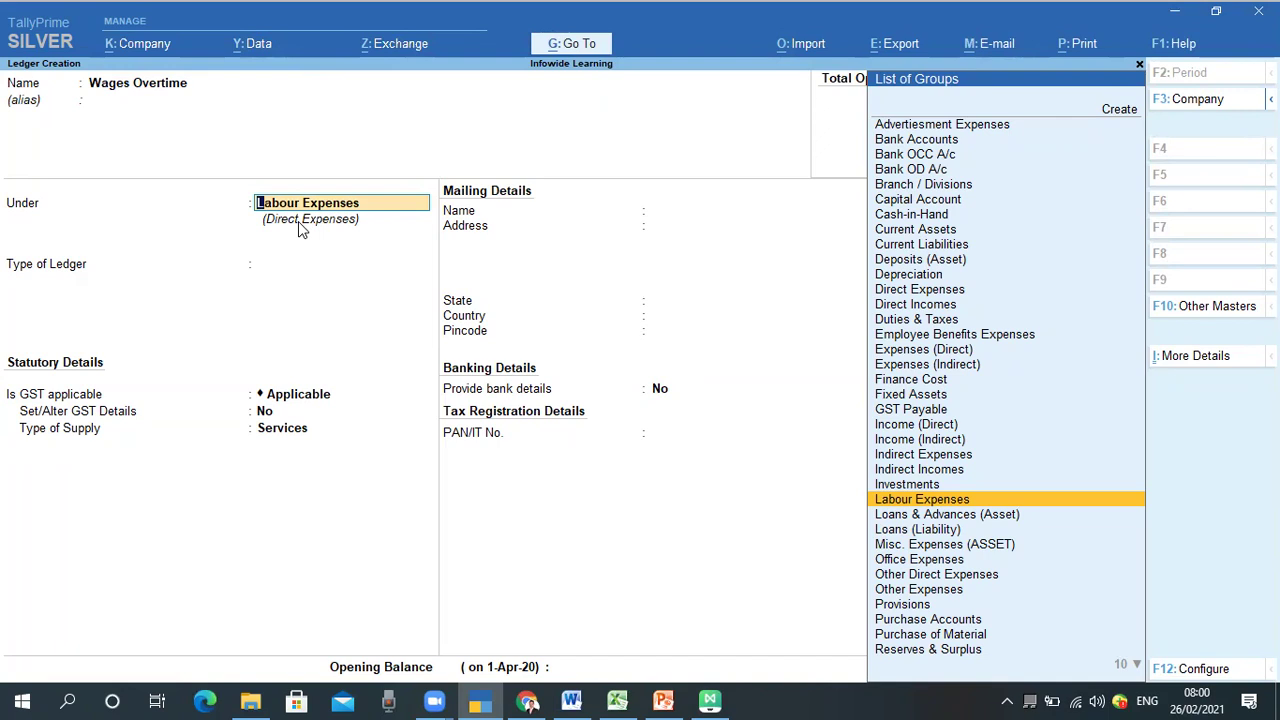
{"action": "key", "text": "Return"}
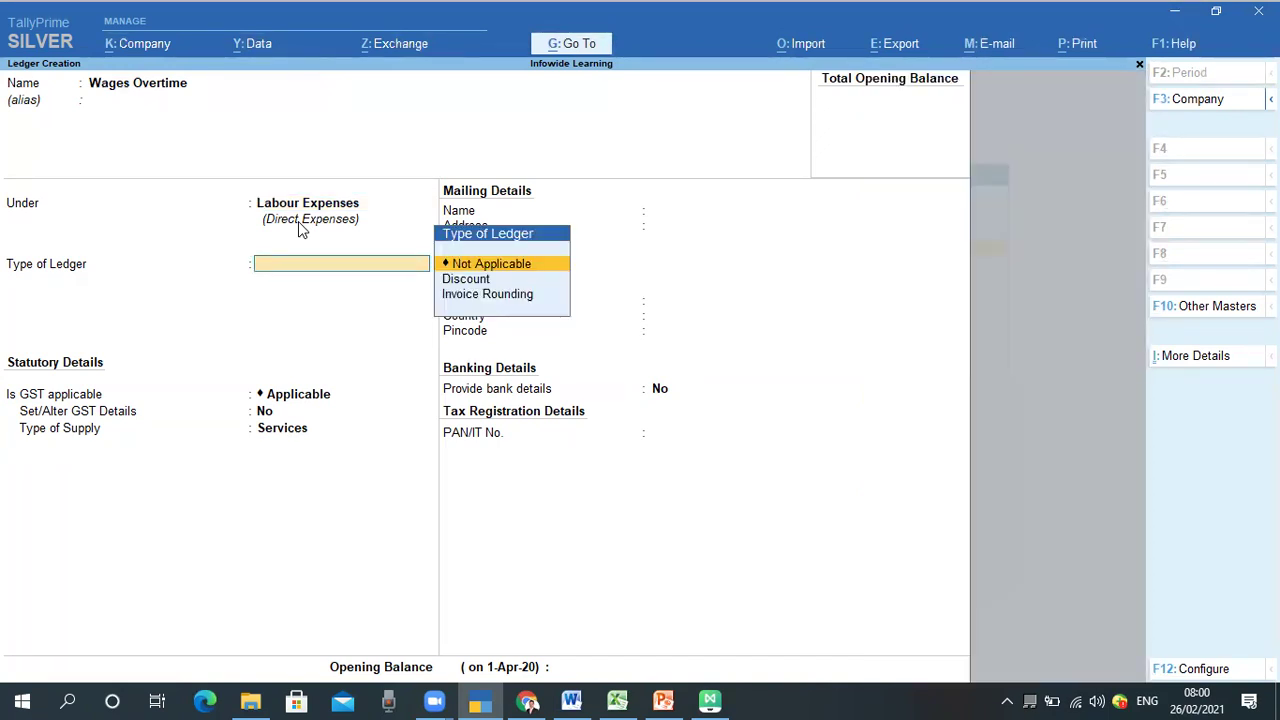
{"action": "key", "text": "Return"}
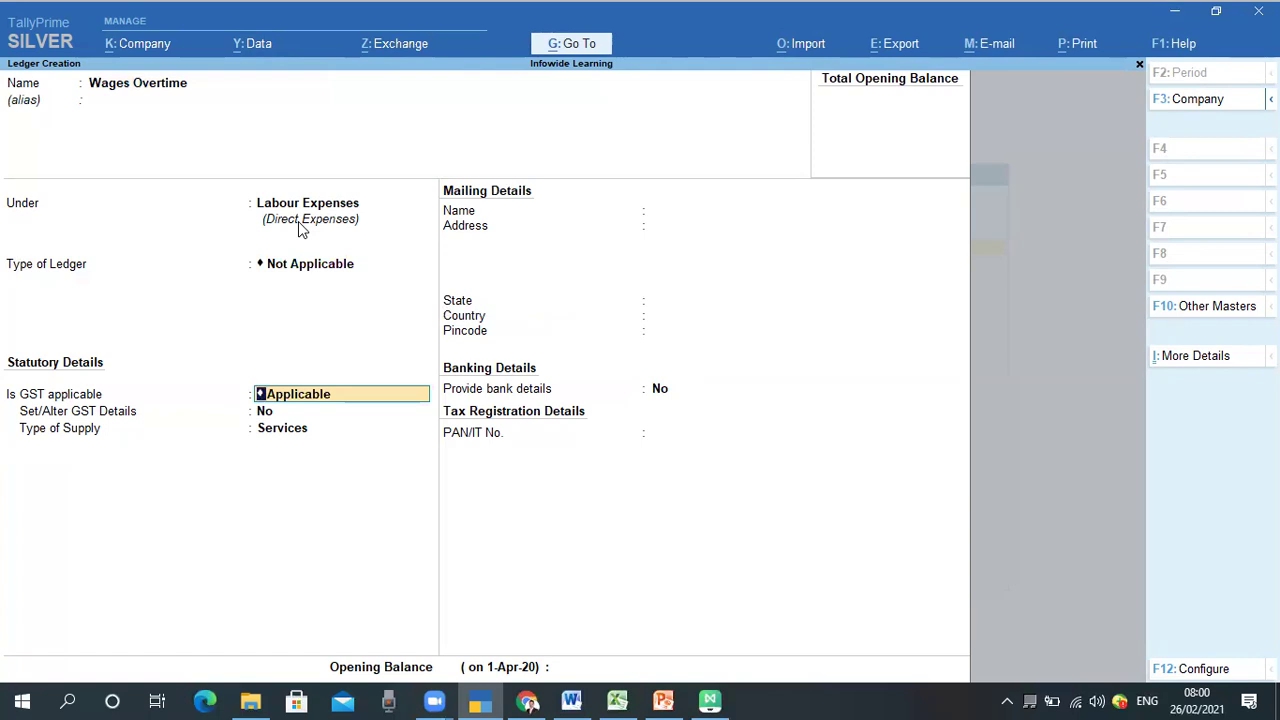
Set the Wages Overtime ledger's GST applicability and its inclusion in assessable value calculation to Not Applicable
{"action": "type", "text": "N"}
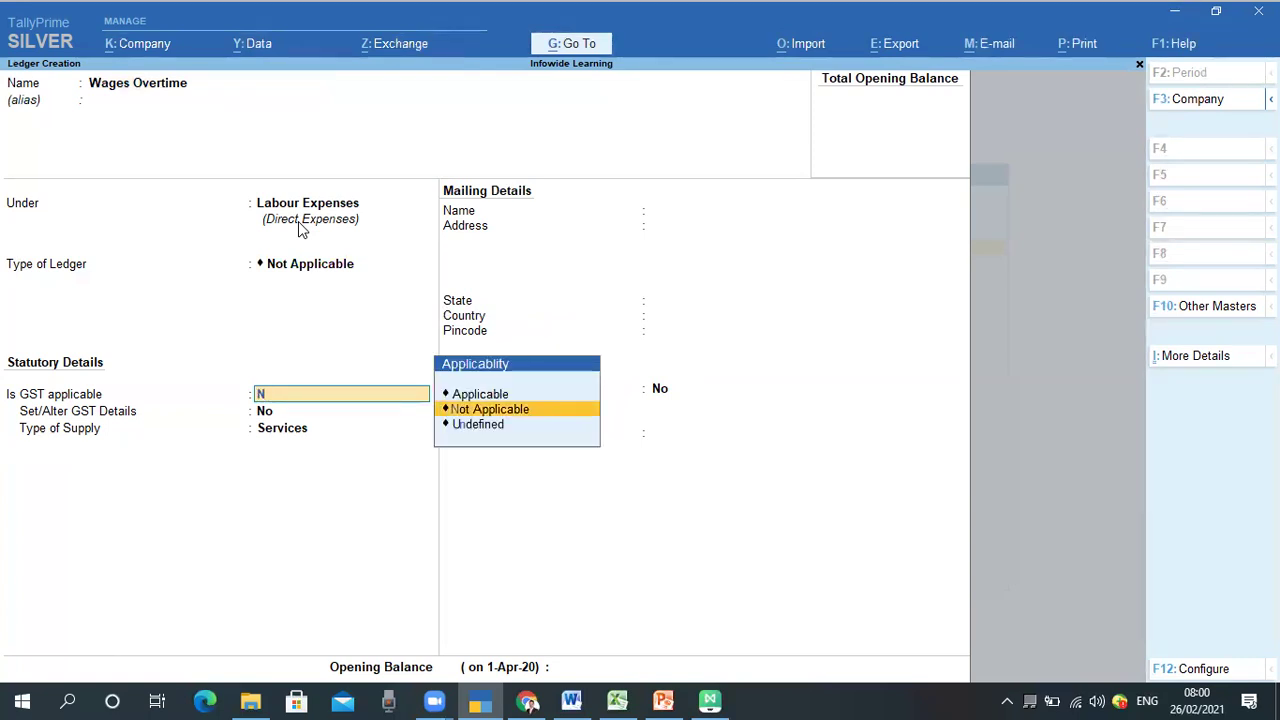
{"action": "key", "text": "Up"}
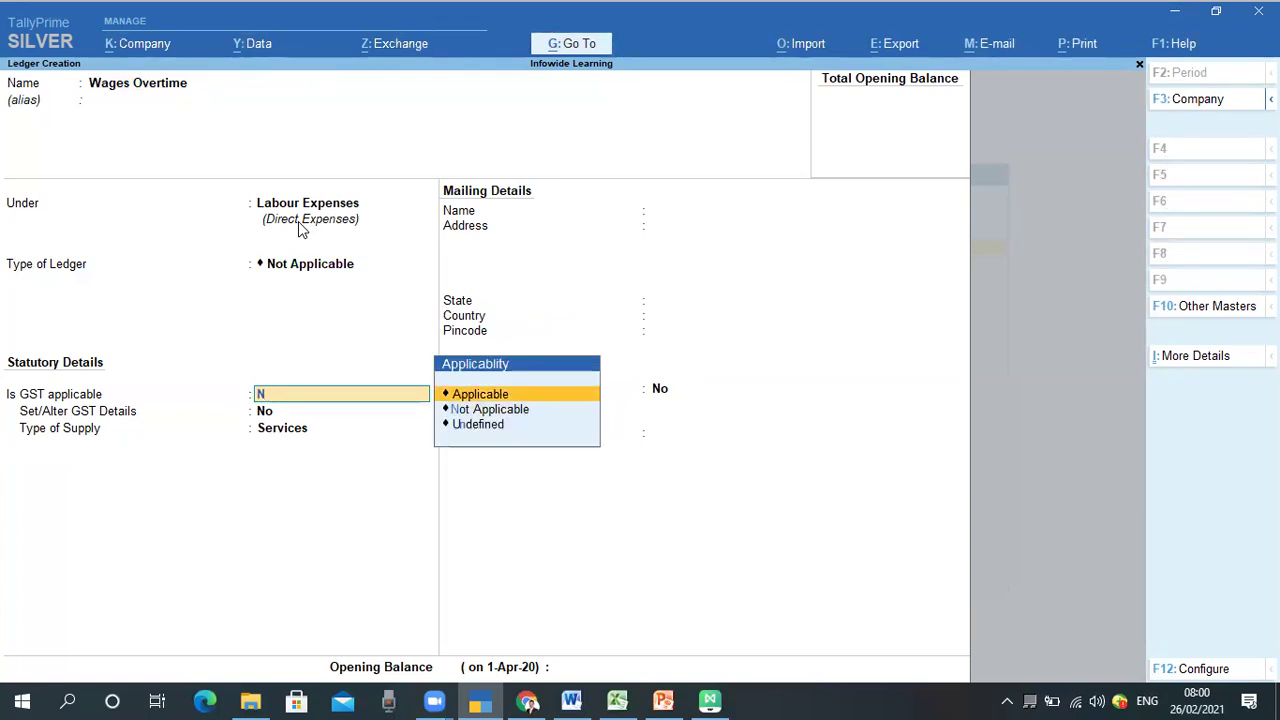
{"action": "key", "text": "Down"}
{"action": "key", "text": "Return"}
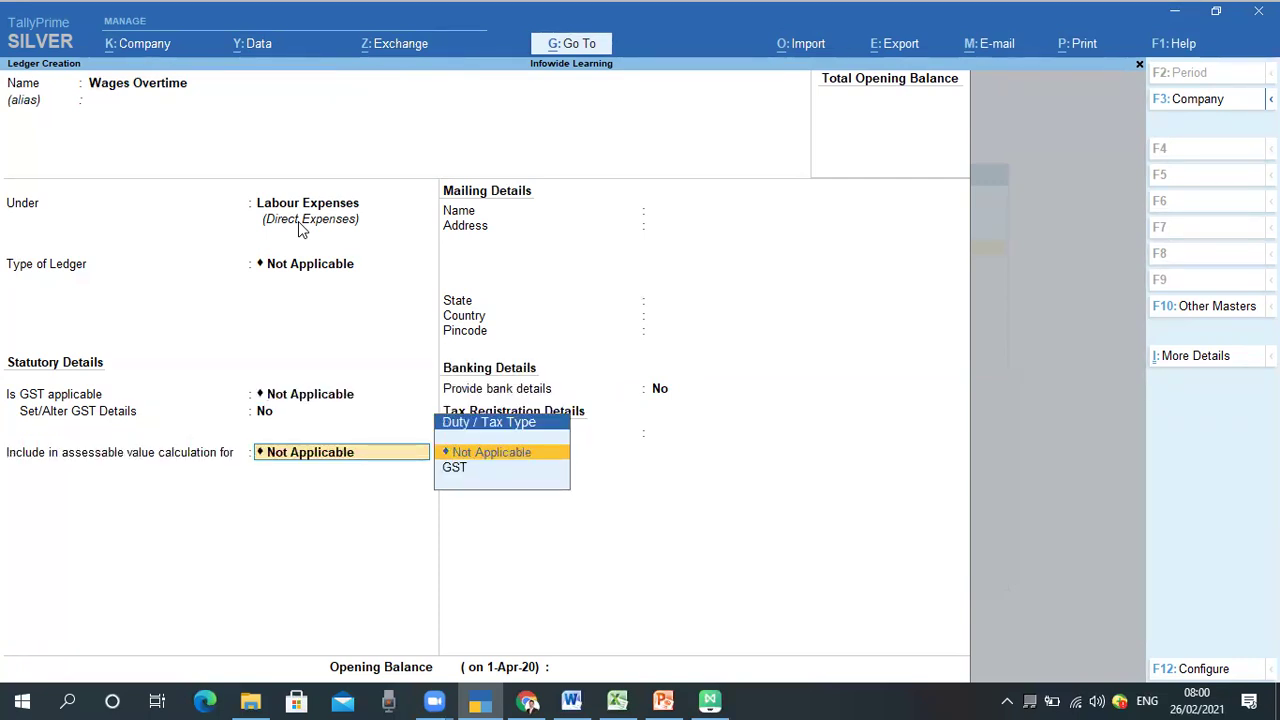
{"action": "key", "text": "Return"}
Keep bank details at No, leave the opening balance blank and save the Wages Overtime ledger
{"action": "key", "text": "Return"}
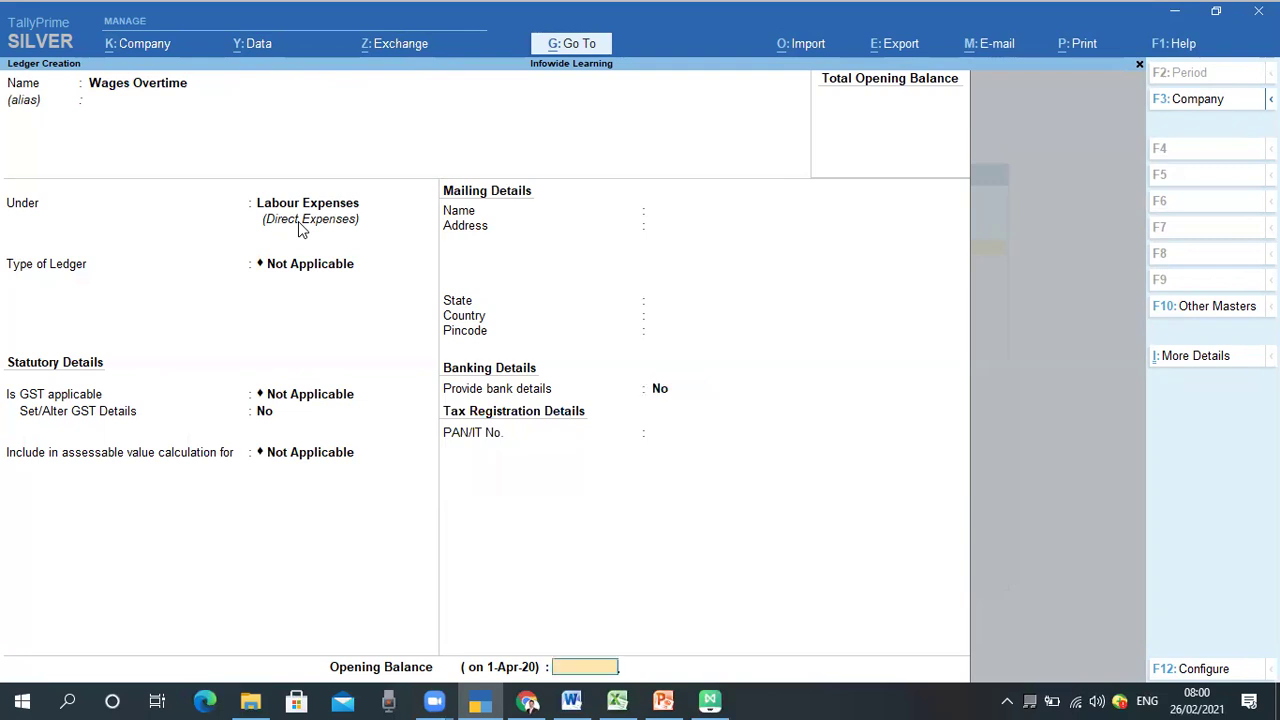
{"action": "key", "text": "ctrl"}
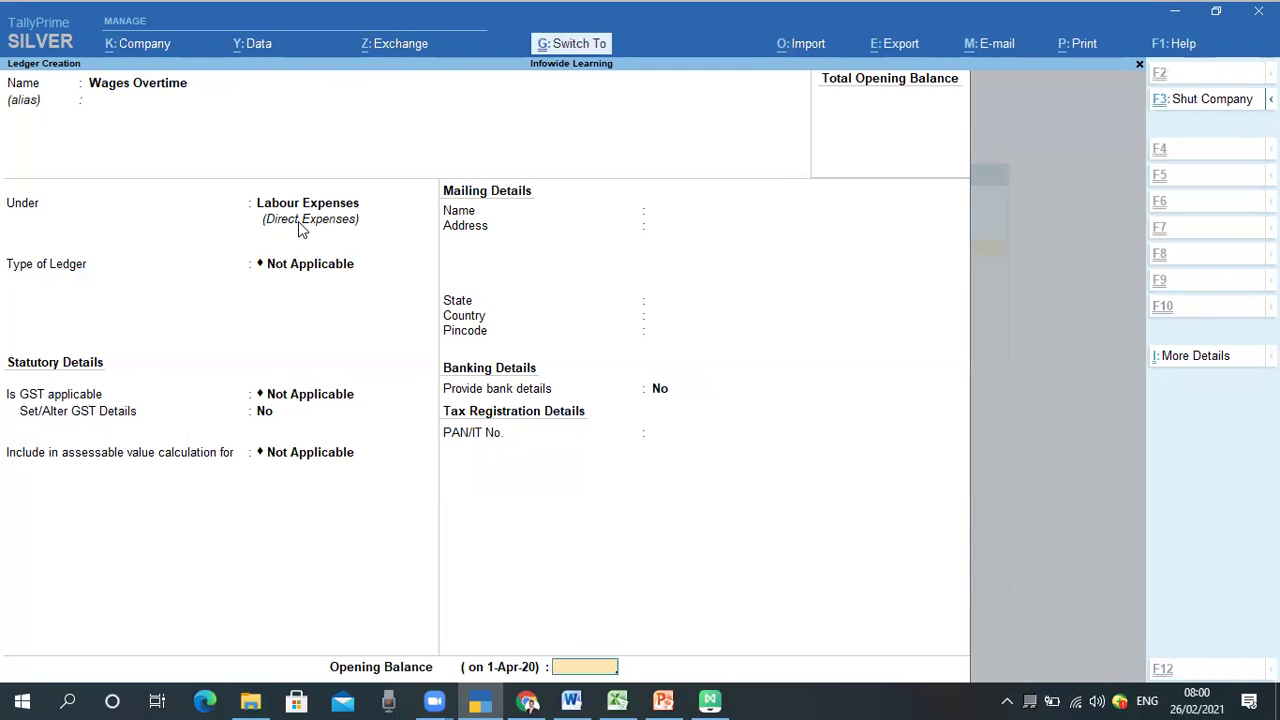
{"action": "key", "text": "ctrl+a"}
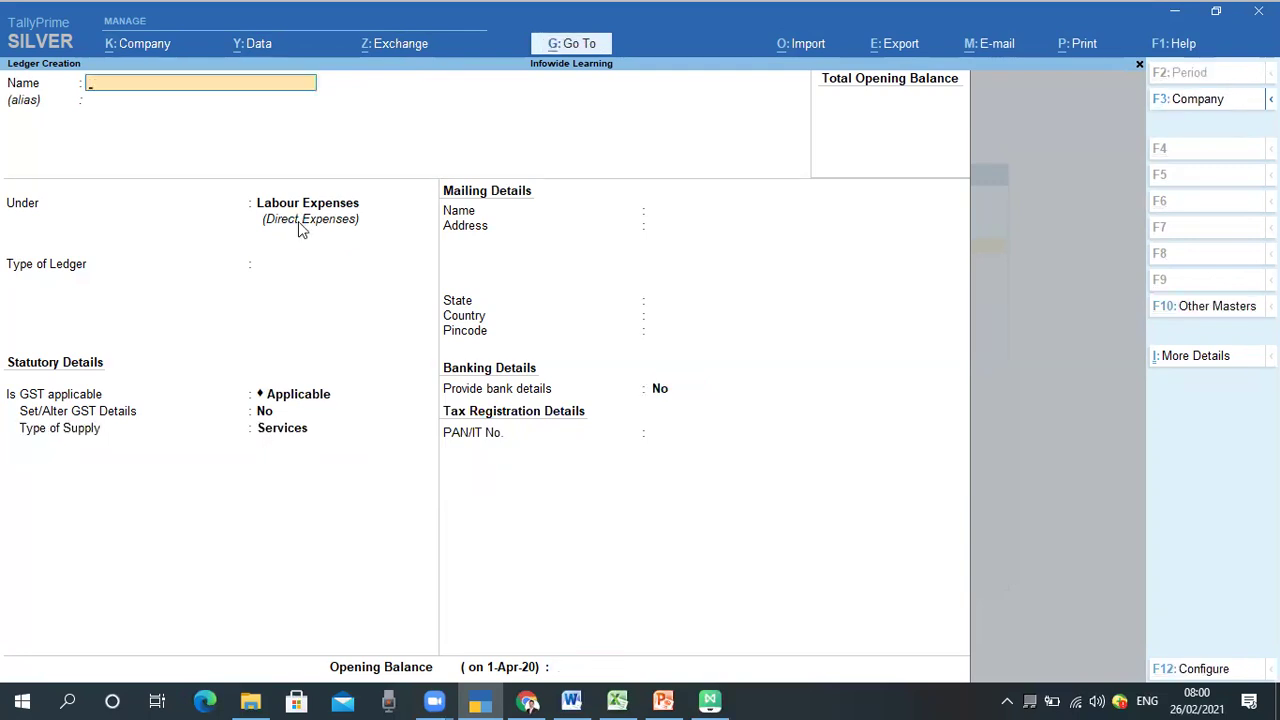
Name a new ledger Factory Employee Bonus, as listed in the MindMaster map's Labour Charges branch, and leave its alias blank
{"action": "key", "text": "alt+Tab"}
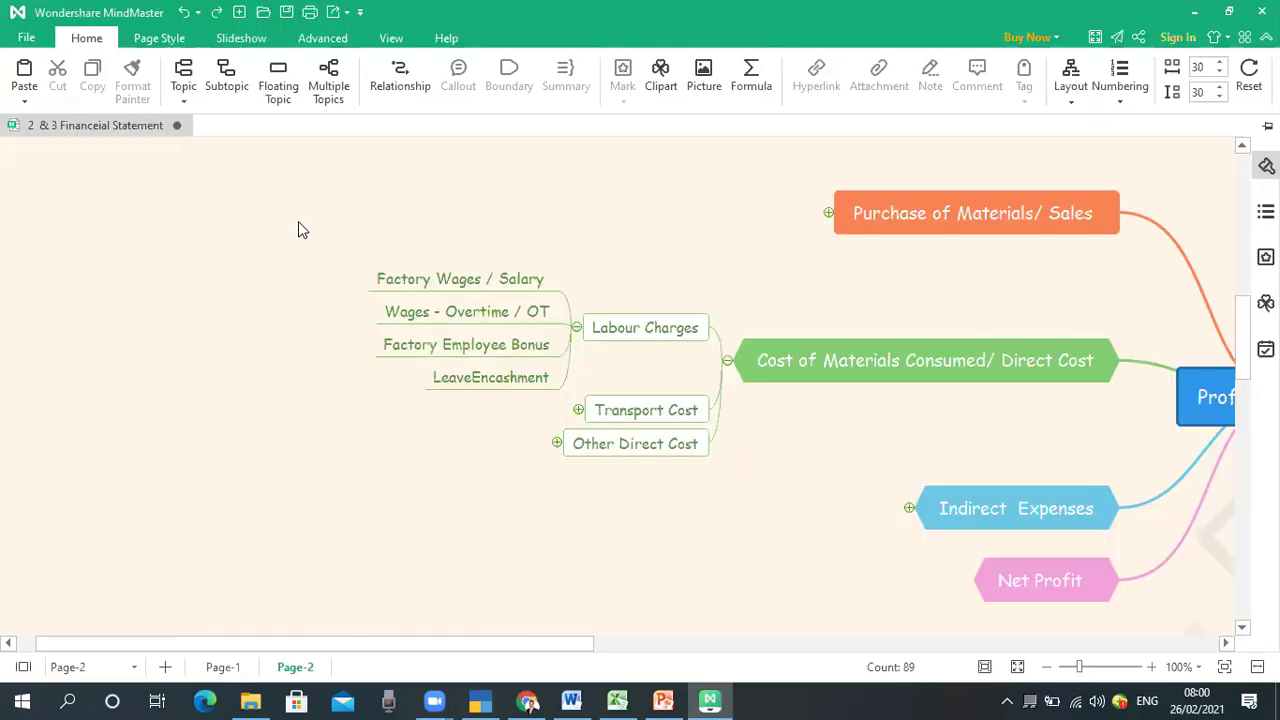
{"action": "key", "text": "alt+Tab"}
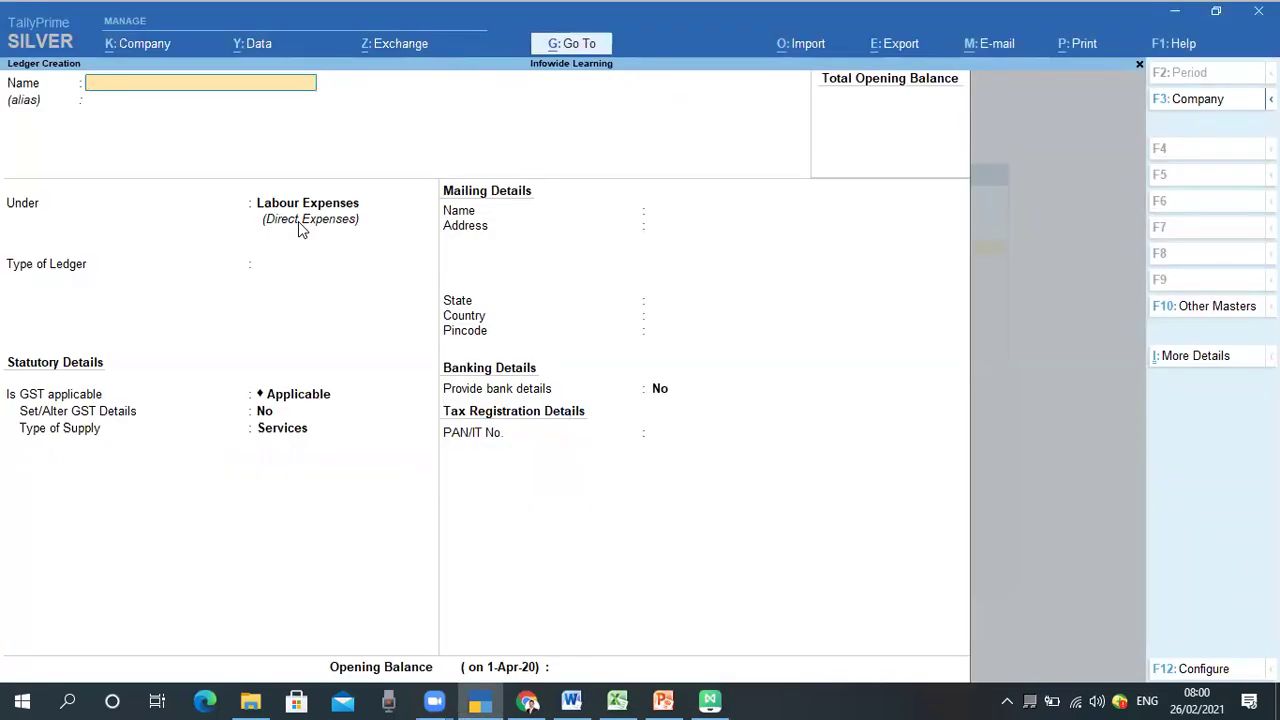
{"action": "type", "text": "Factory Employee"}
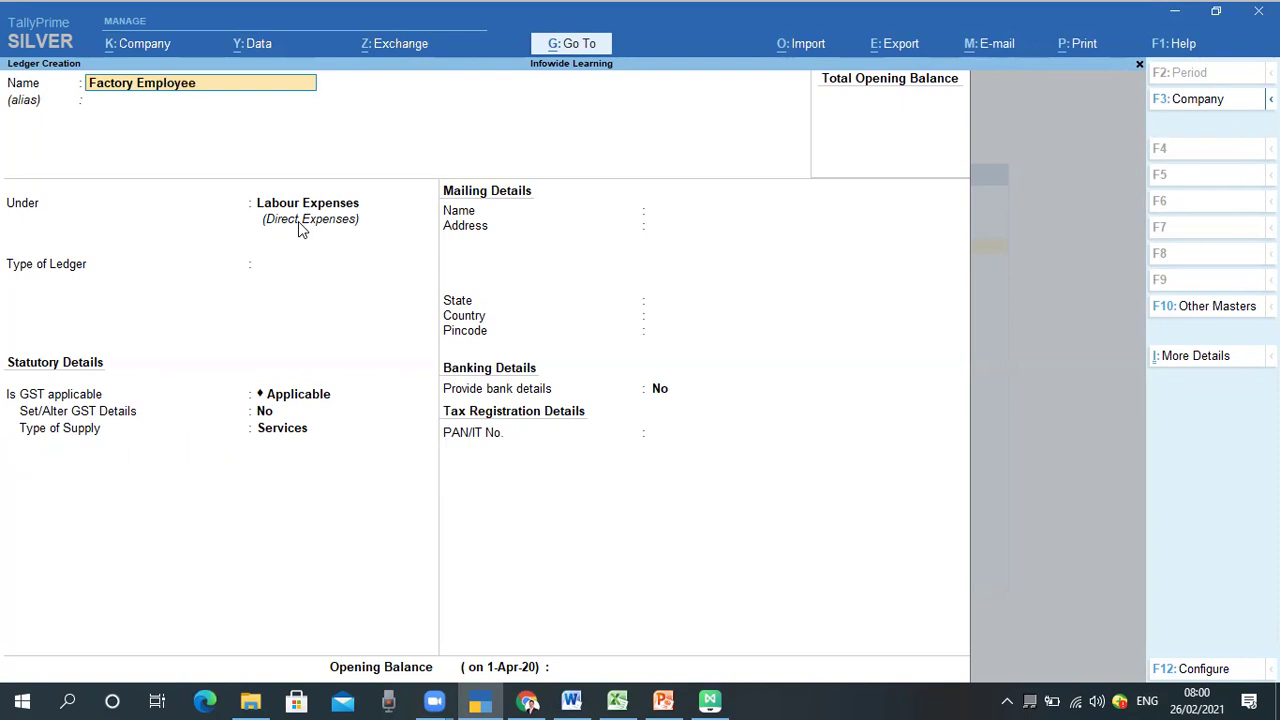
{"action": "type", "text": " Bonus"}
{"action": "key", "text": "Return"}
{"action": "key", "text": "Return"}
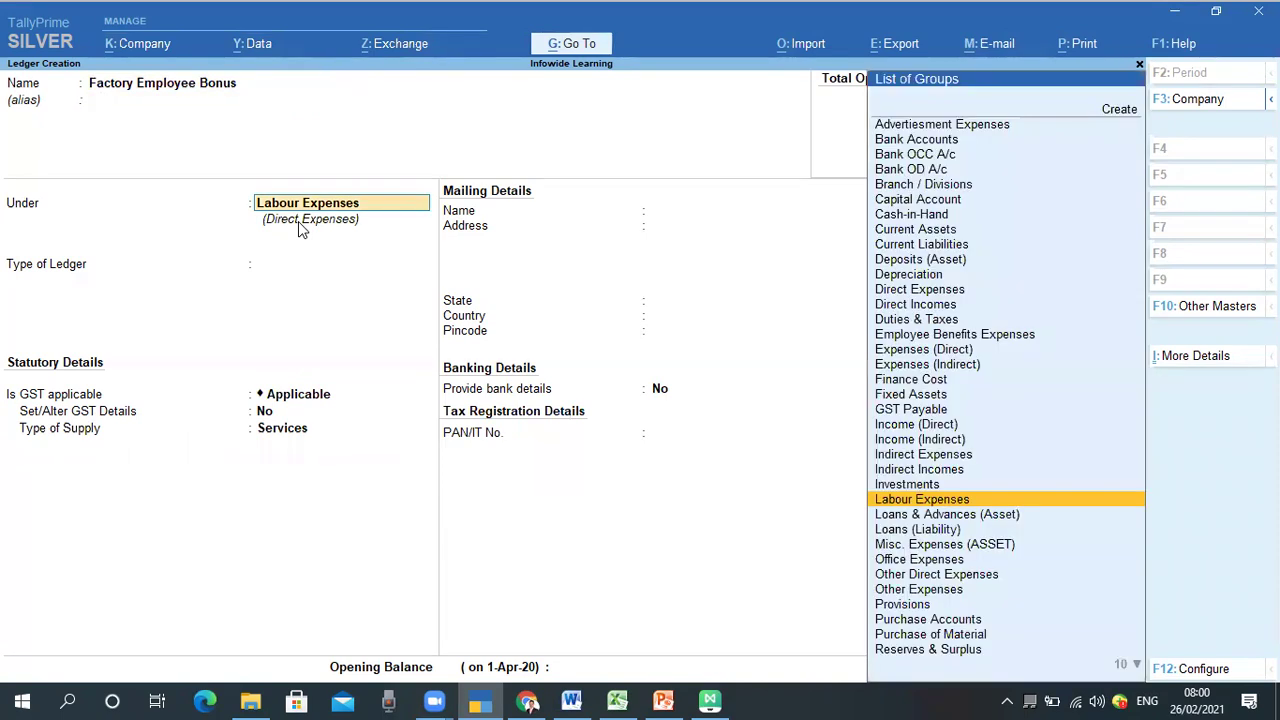
Keep Factory Employee Bonus under Labour Expenses and set its ledger type, GST applicability and assessable value inclusion to Not Applicable
{"action": "key", "text": "Return"}
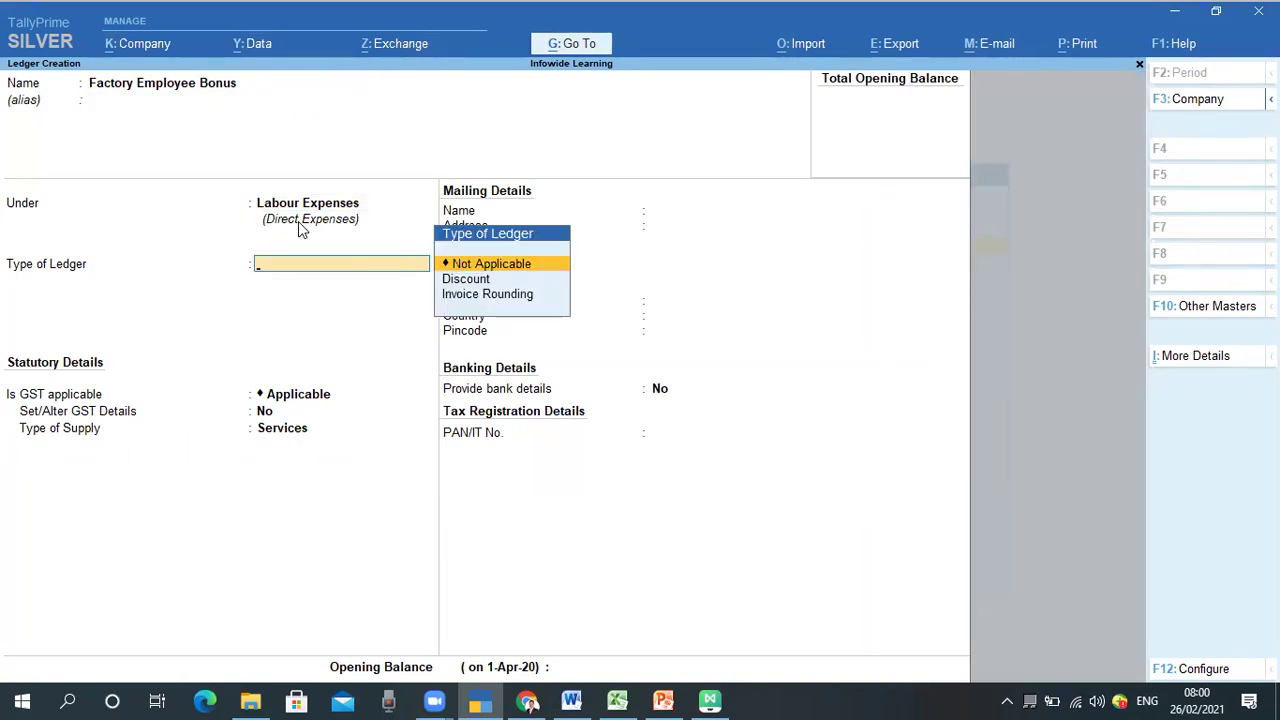
{"action": "key", "text": "Return"}
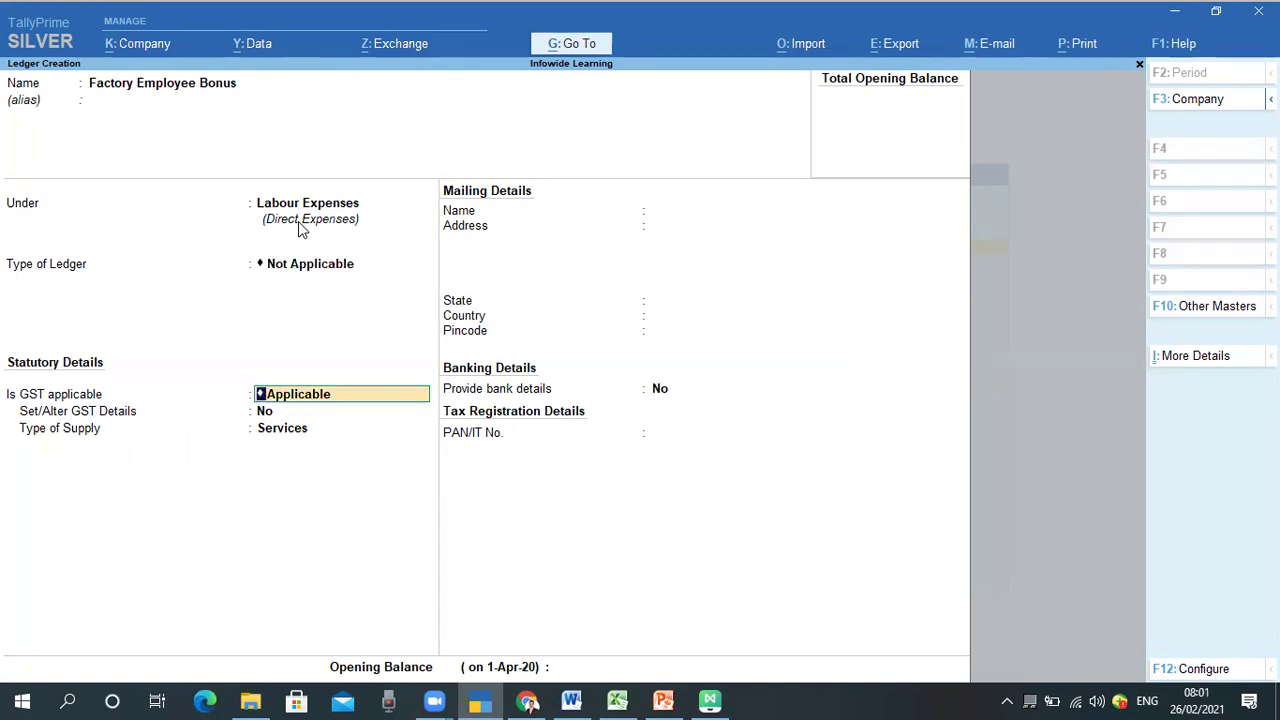
{"action": "type", "text": "n"}
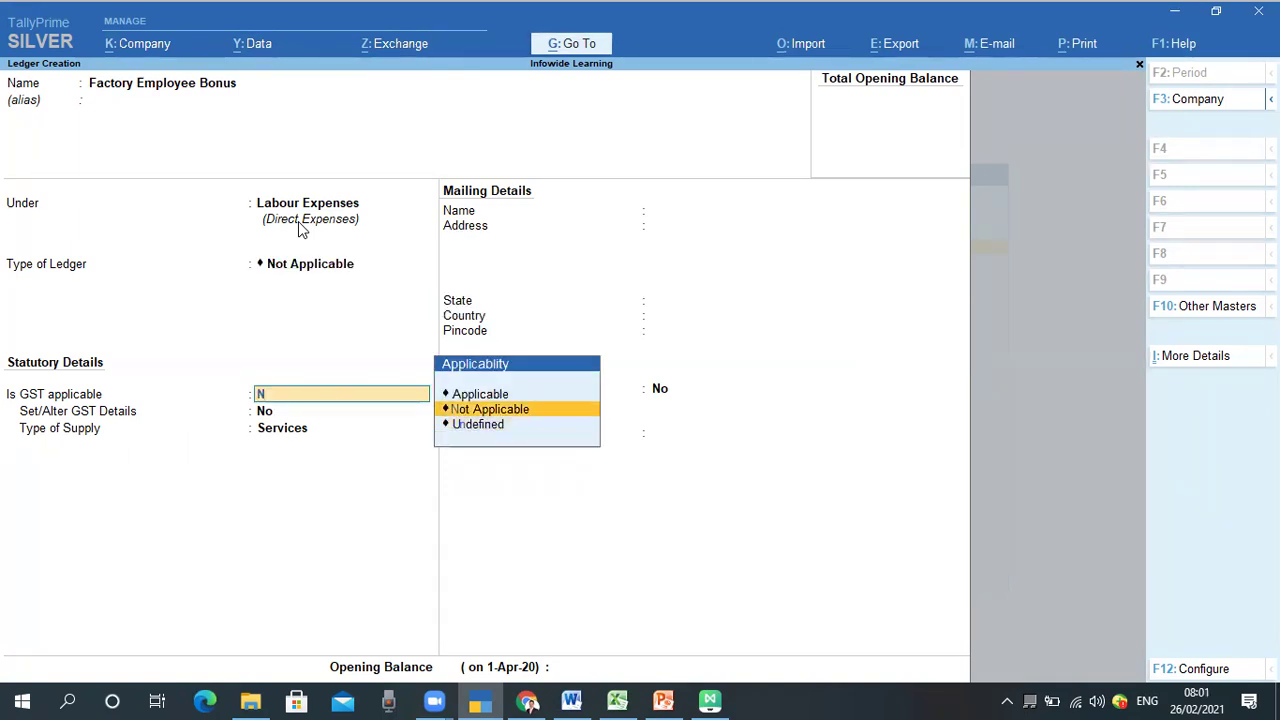
{"action": "key", "text": "Return"}
{"action": "key", "text": "Down"}
{"action": "key", "text": "Up"}
{"action": "key", "text": "Return"}
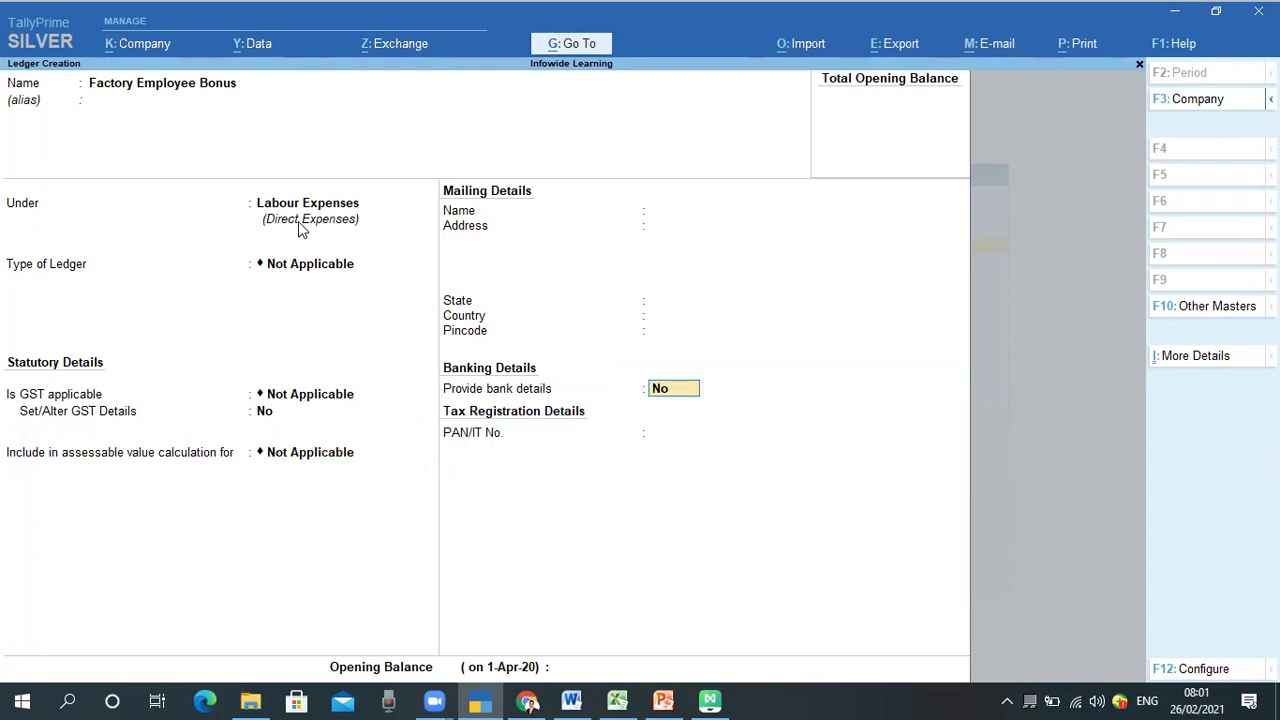
Keep bank details at No, leave the opening balance blank and save the Factory Employee Bonus ledger
{"action": "key", "text": "Return"}
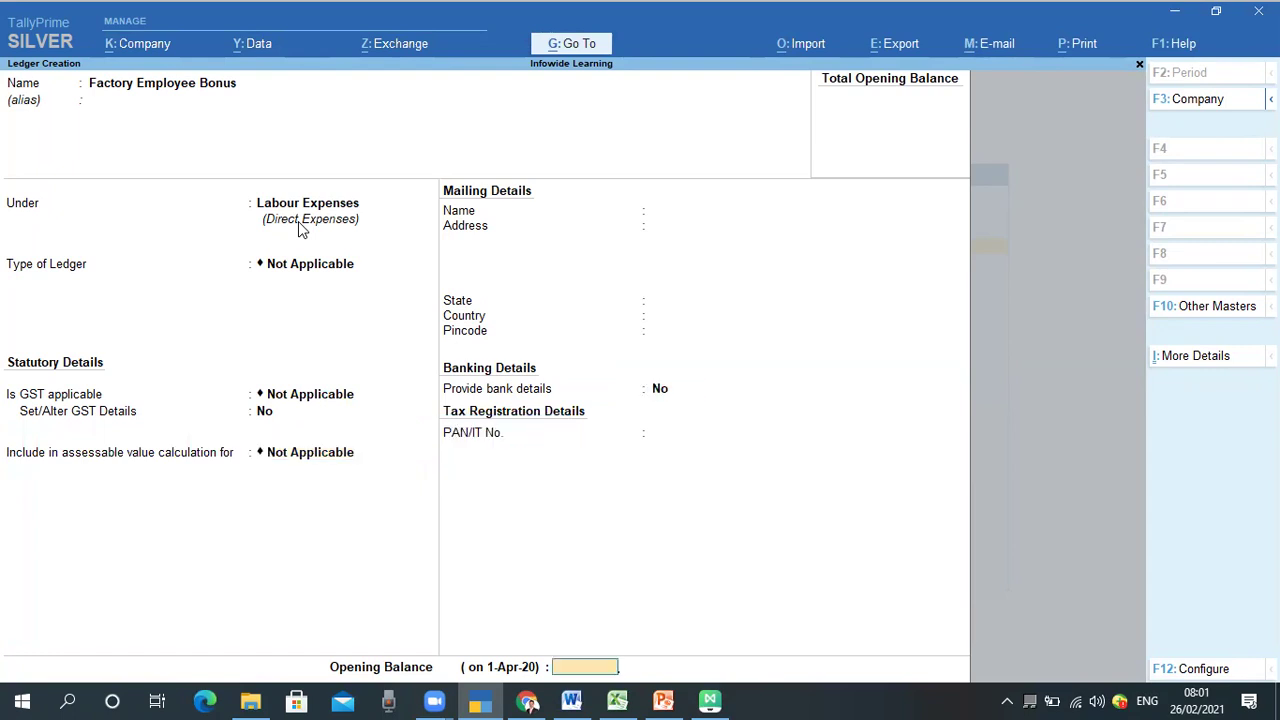
{"action": "key", "text": "Return"}
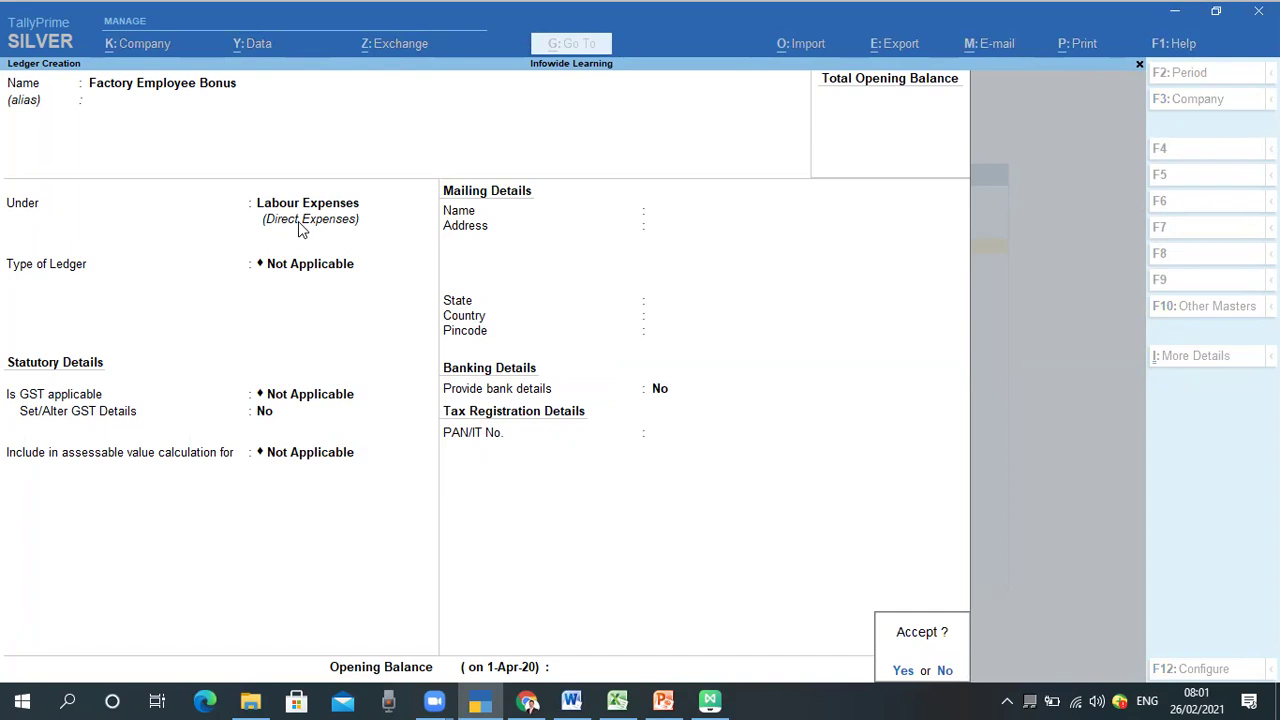
{"action": "key", "text": "Return"}
Name a new ledger Leave Encashment, following the last Labour Charges item in the MindMaster map, and leave its alias blank
{"action": "key", "text": "alt+Tab"}
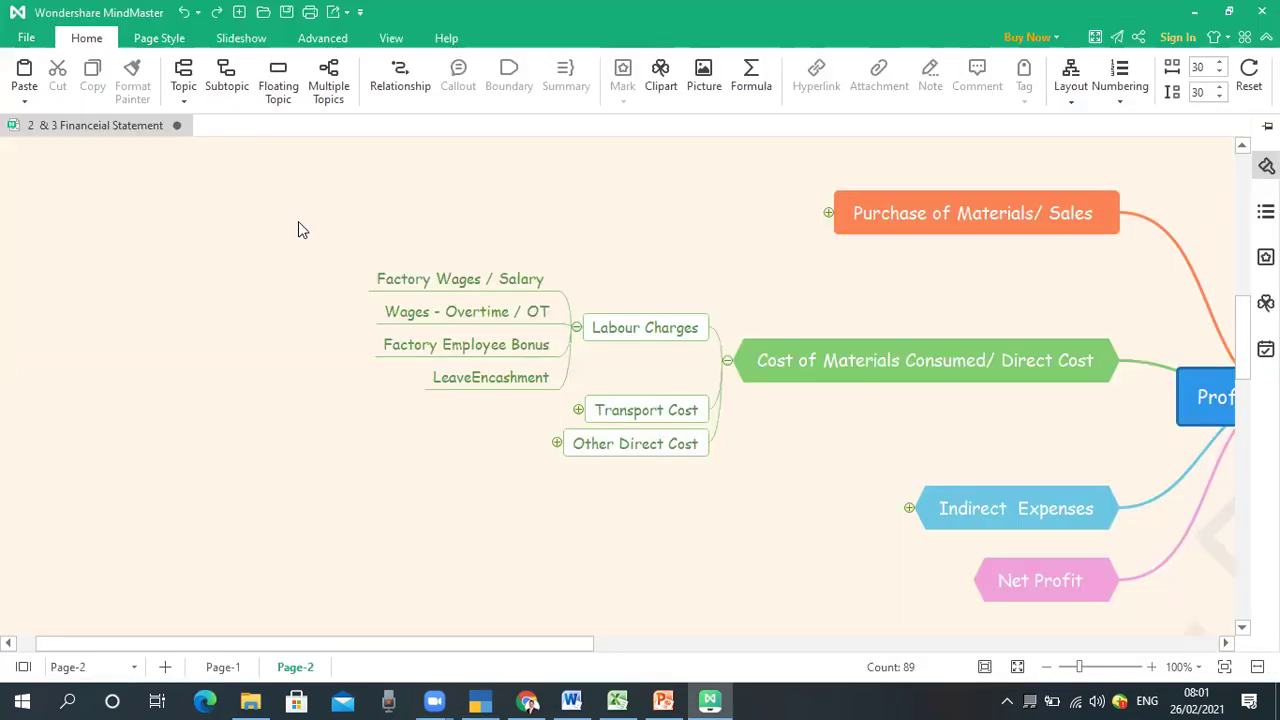
{"action": "key", "text": "alt+Tab"}
{"action": "type", "text": "Leave Encashment"}
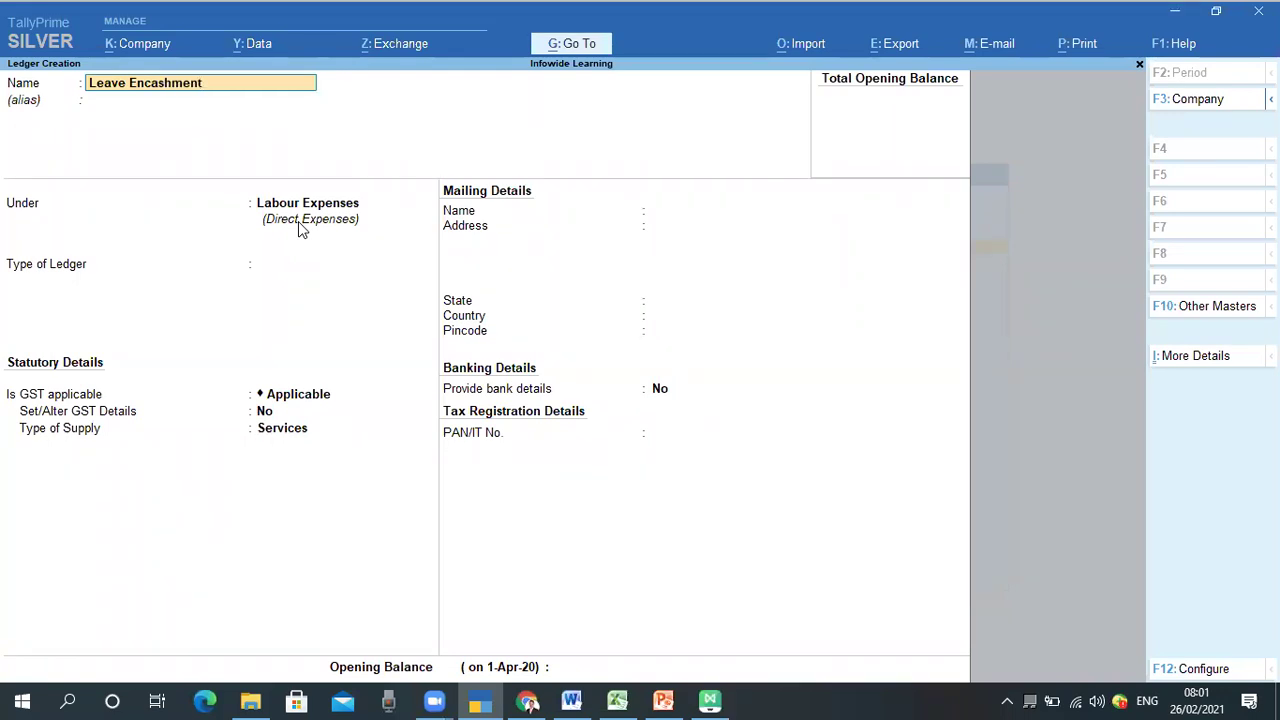
{"action": "key", "text": "Return"}
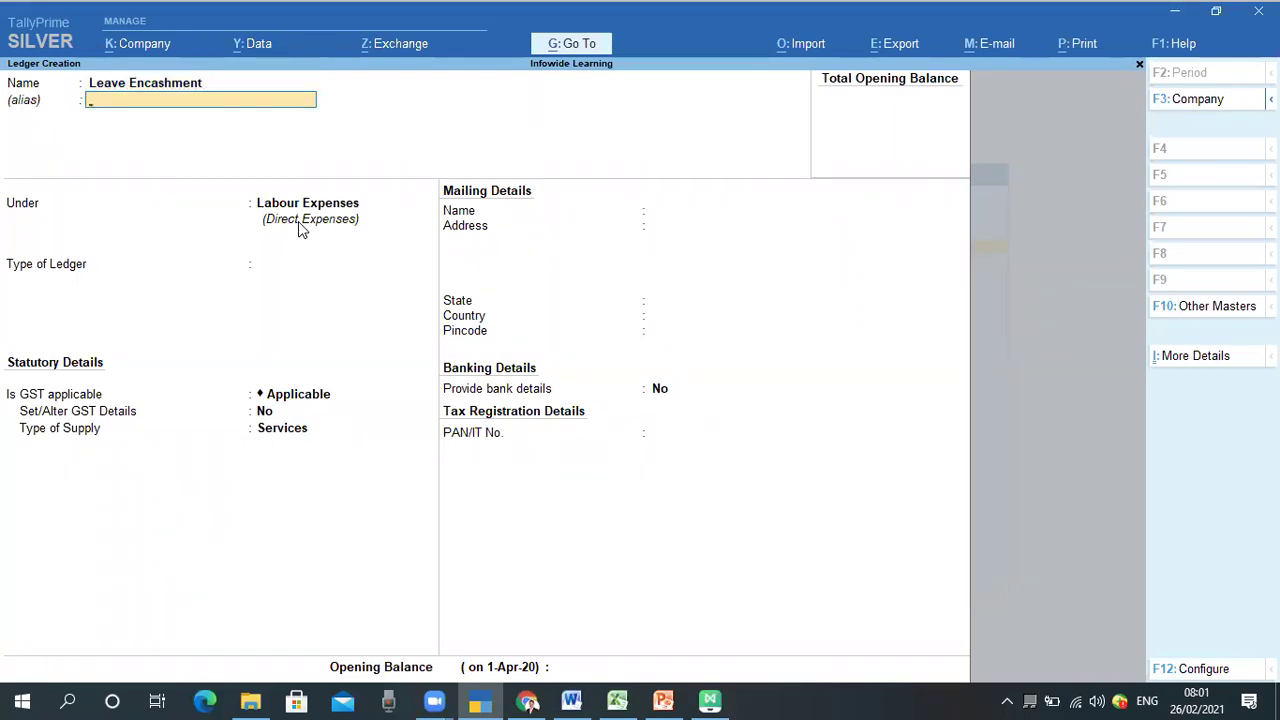
{"action": "key", "text": "Return"}
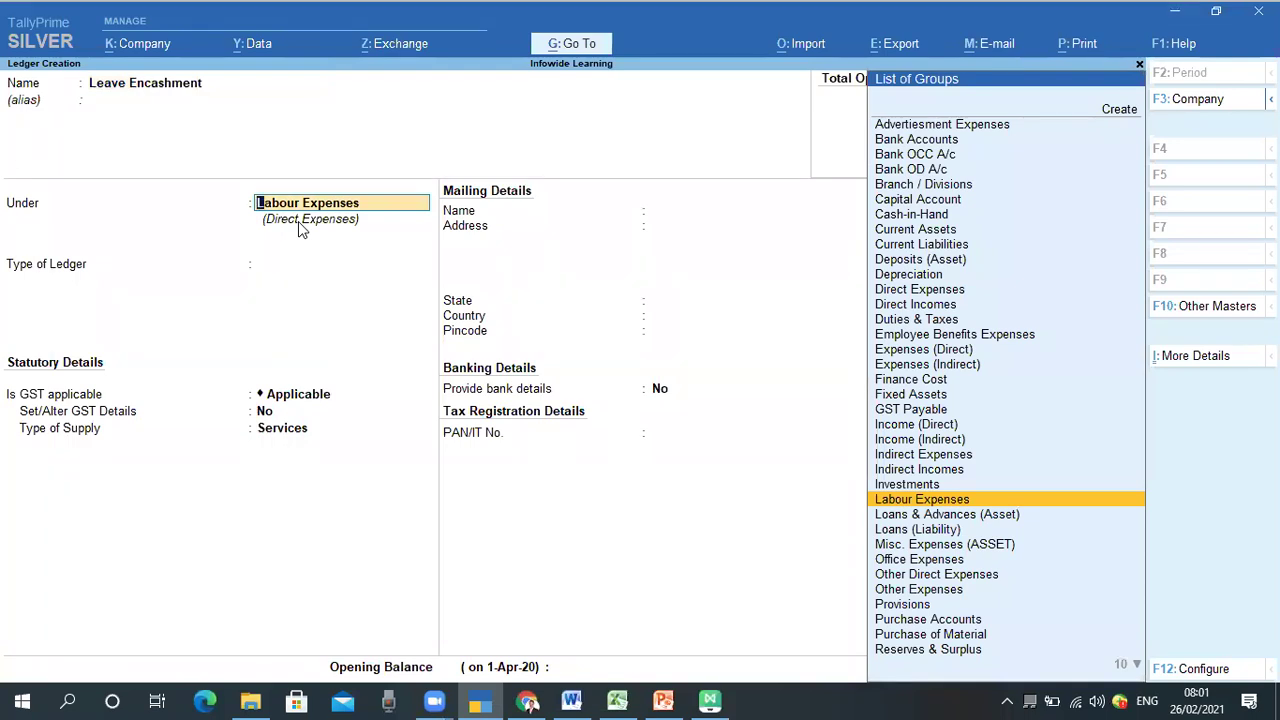
Keep Leave Encashment under Labour Expenses and set its type of ledger and GST applicability to Not Applicable
{"action": "key", "text": "Return"}
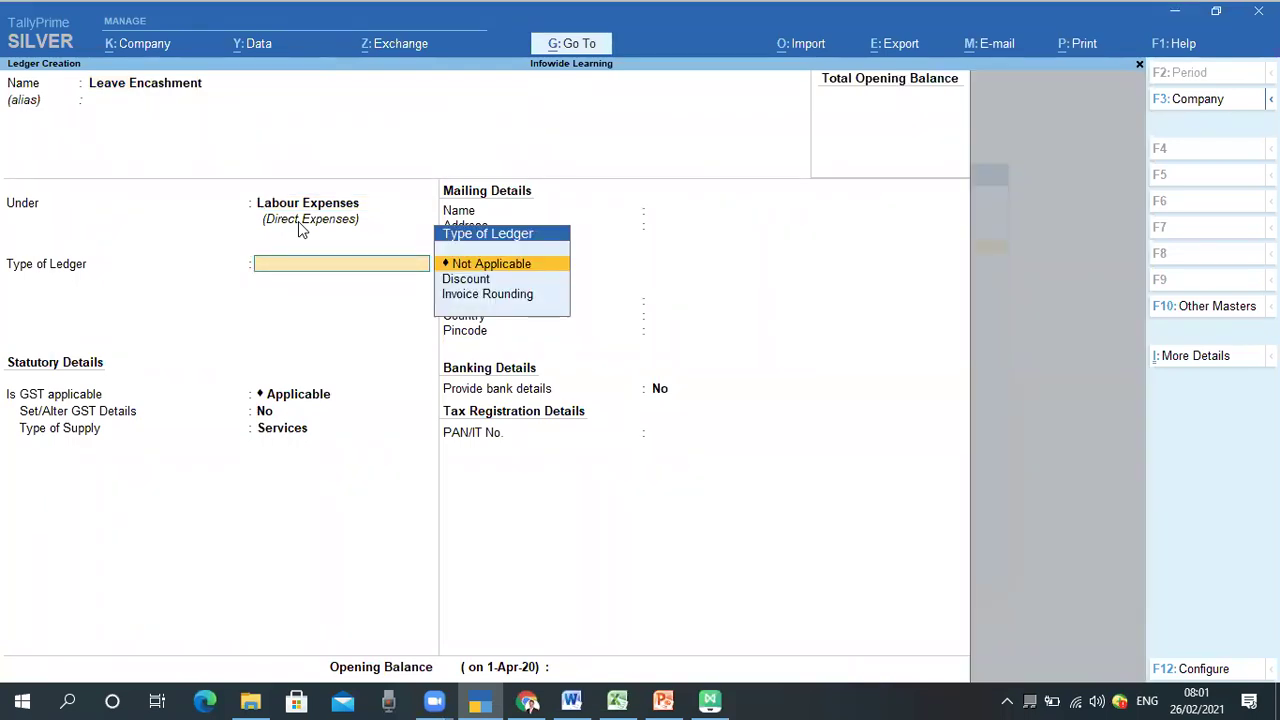
{"action": "key", "text": "Return"}
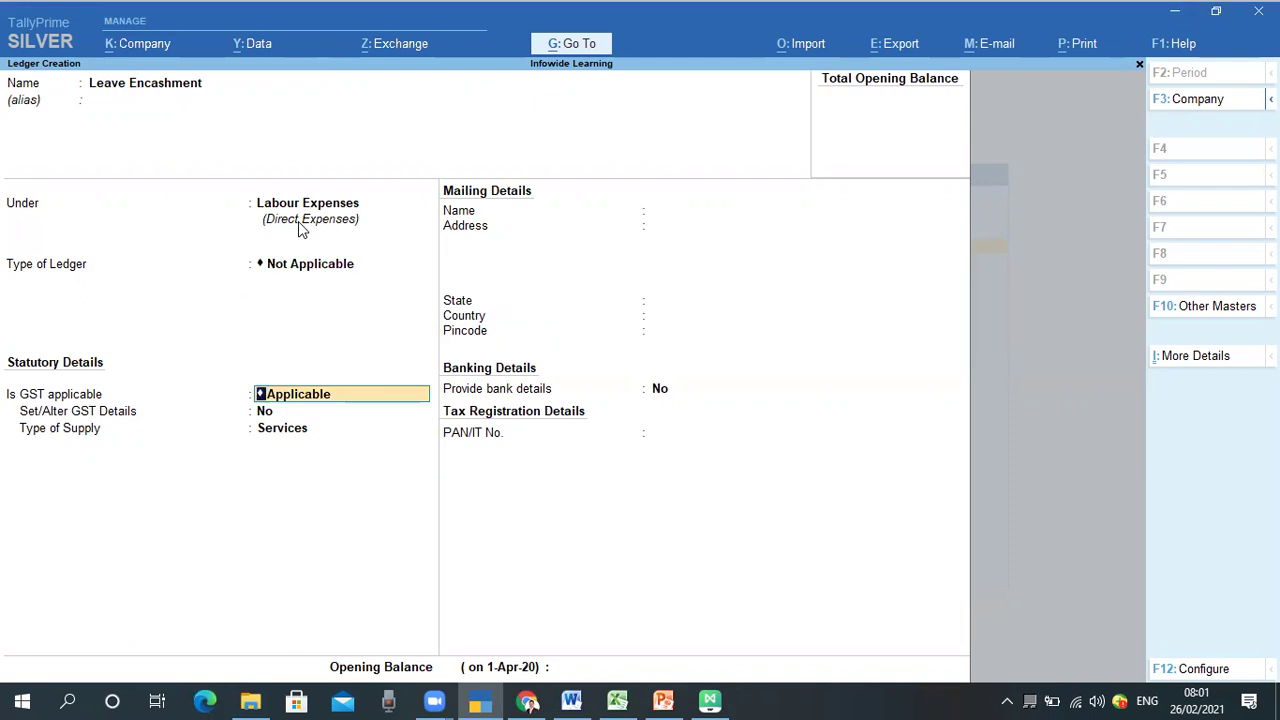
{"action": "type", "text": "N"}
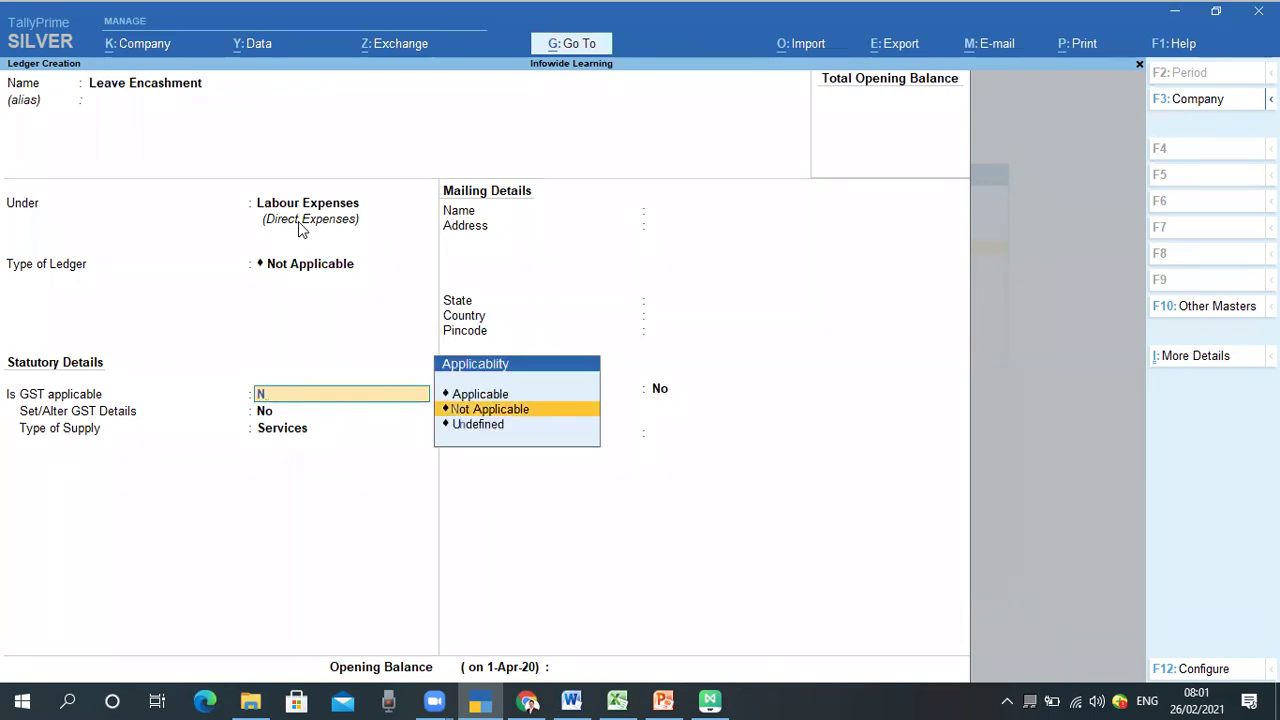
{"action": "key", "text": "Return"}
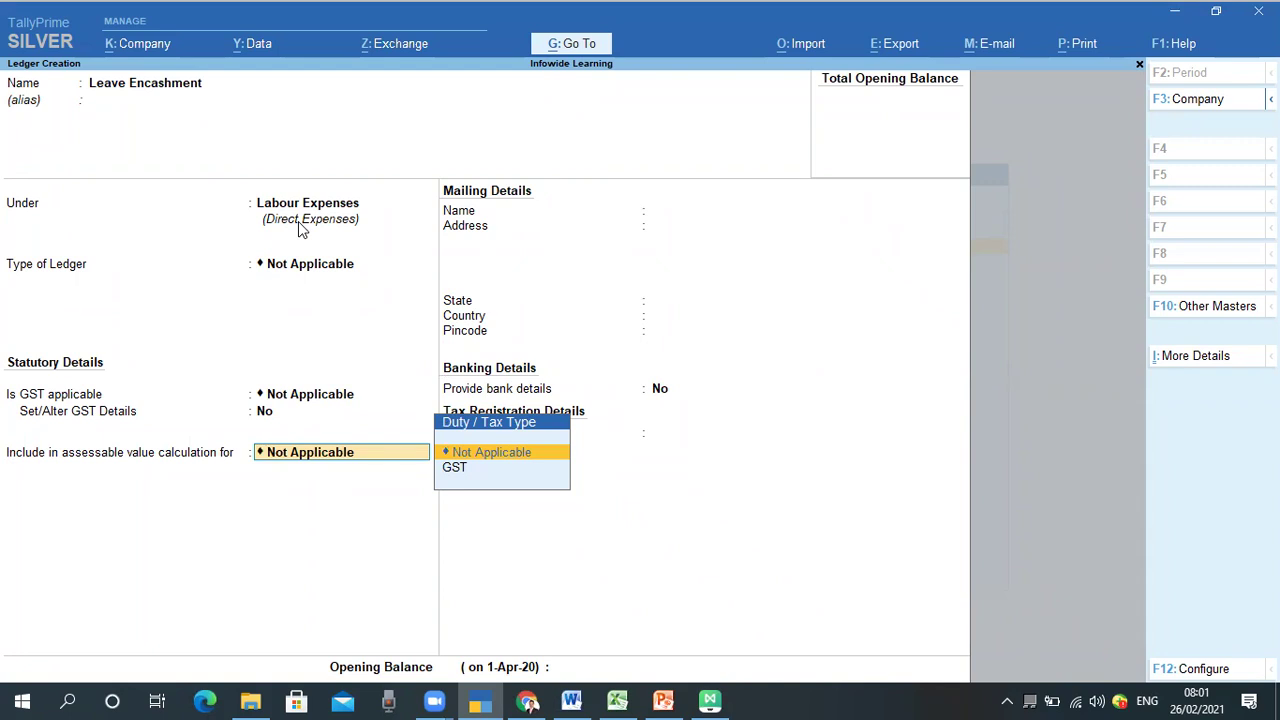
Keep assessable value inclusion at Not Applicable and bank details at No, and save the Leave Encashment ledger without an opening balance
{"action": "key", "text": "Return"}
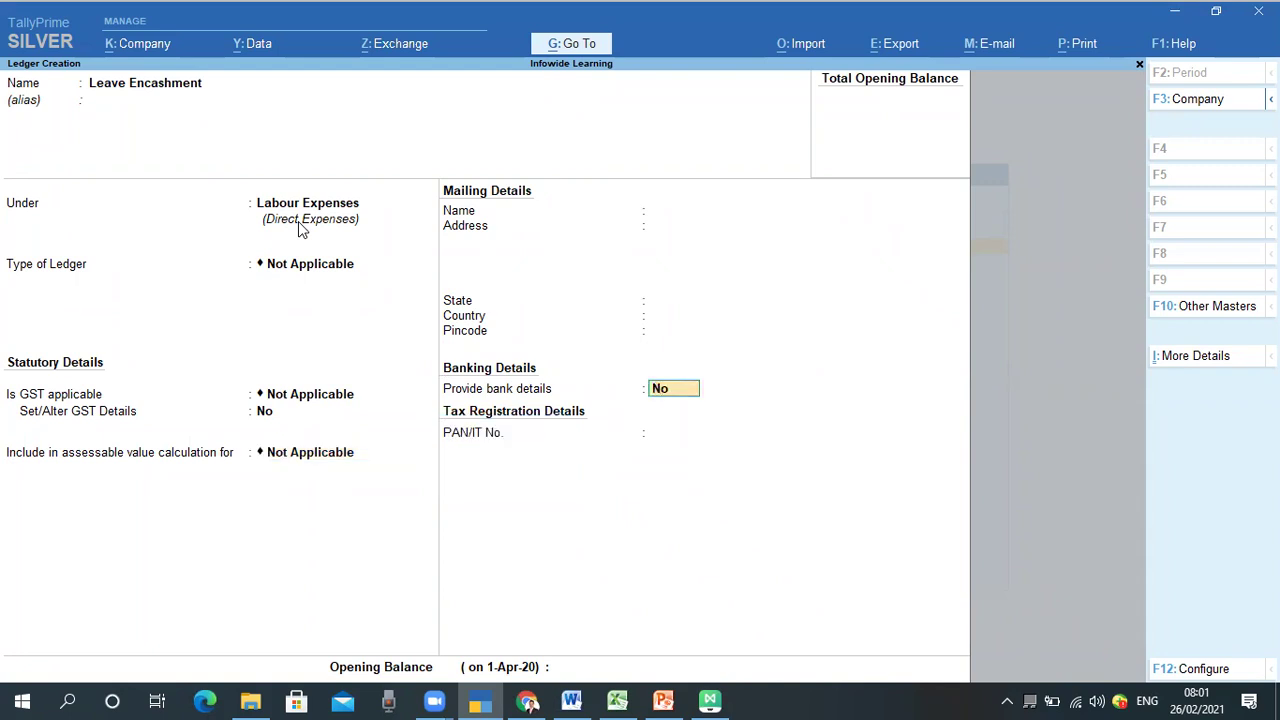
{"action": "key", "text": "Return"}
{"action": "key", "text": "Return"}
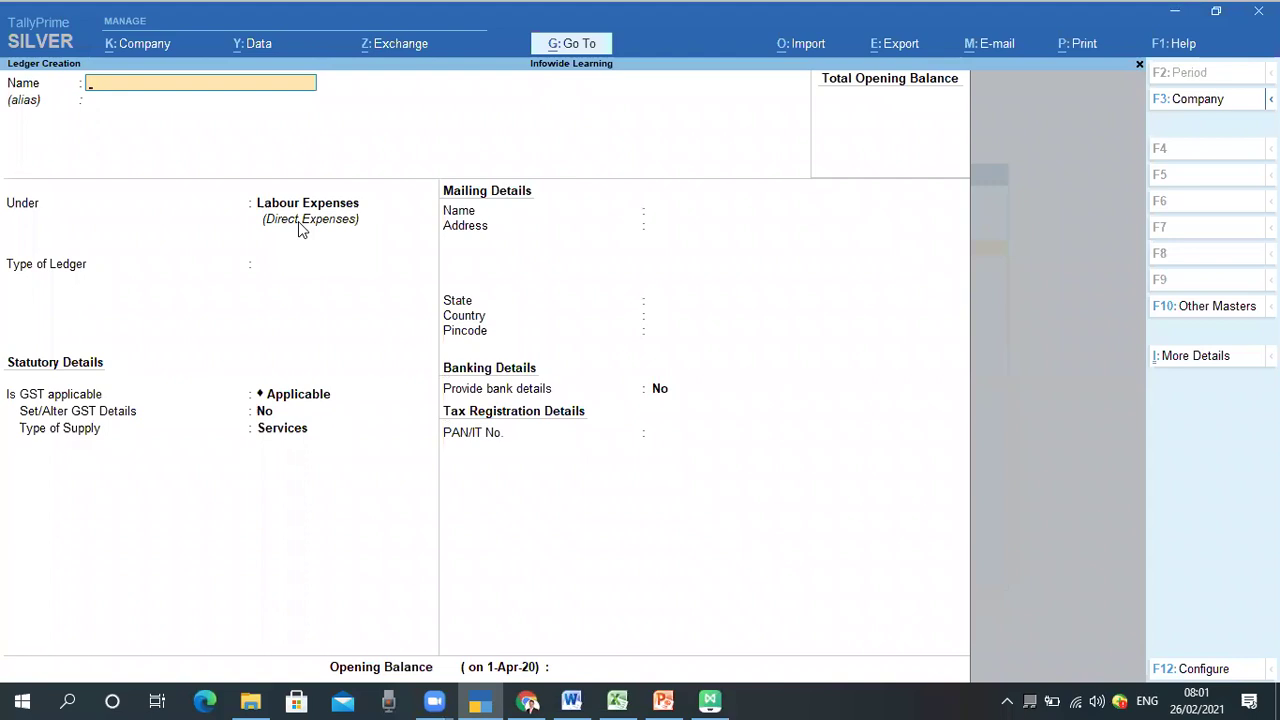
Switch to the MindMaster map, collapse the Labour Charges branch and expand the Transport Cost branch
{"action": "key", "text": "alt+Tab"}
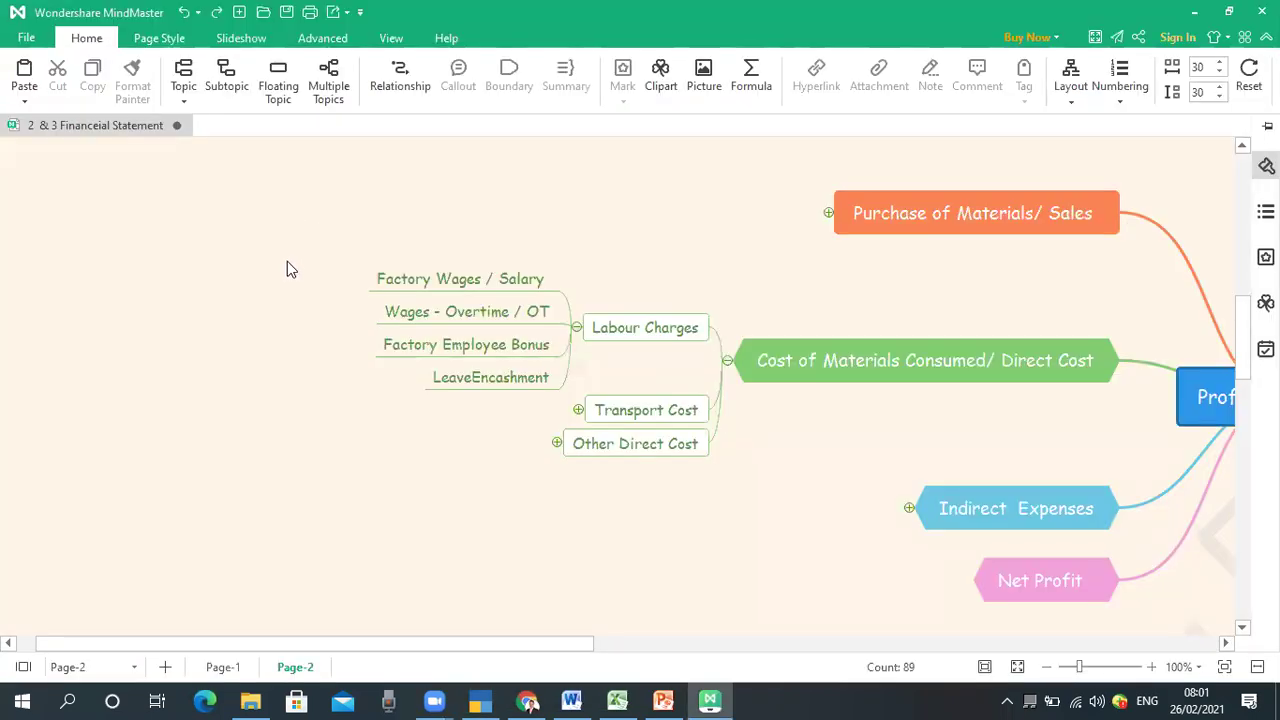
{"action": "left_click", "coordinate": [577, 329]}
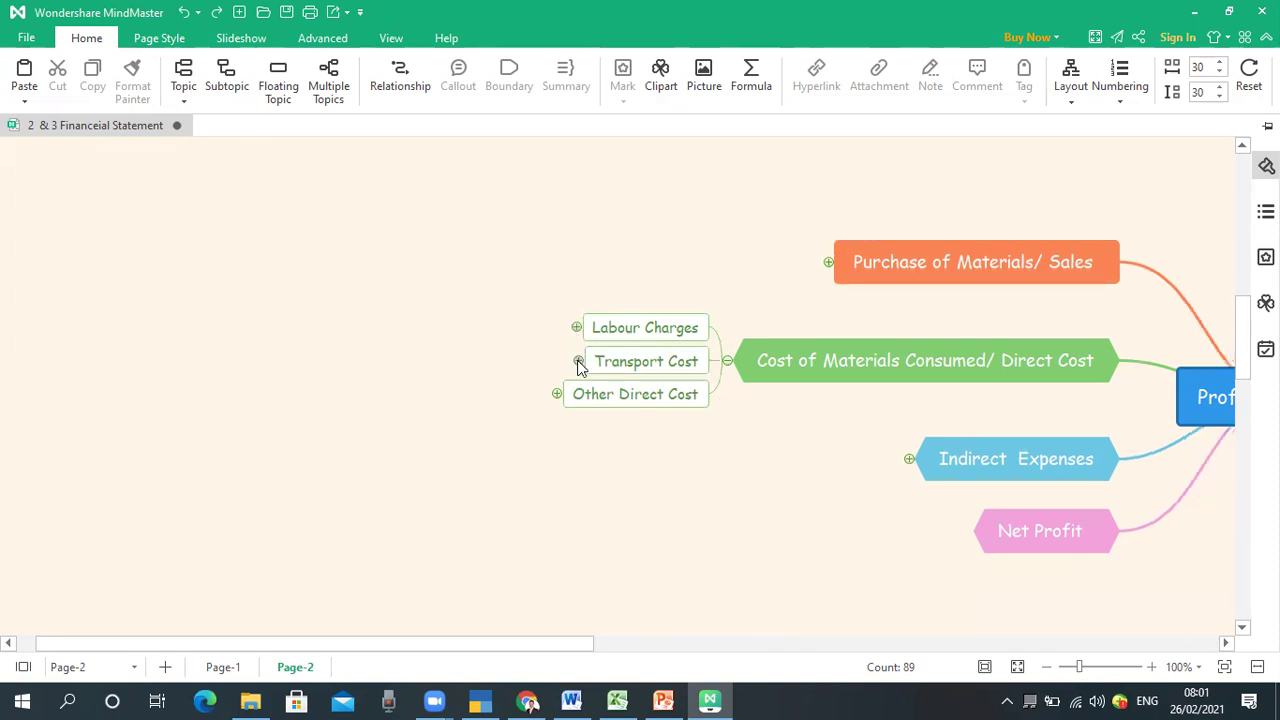
{"action": "left_click", "coordinate": [578, 362]}
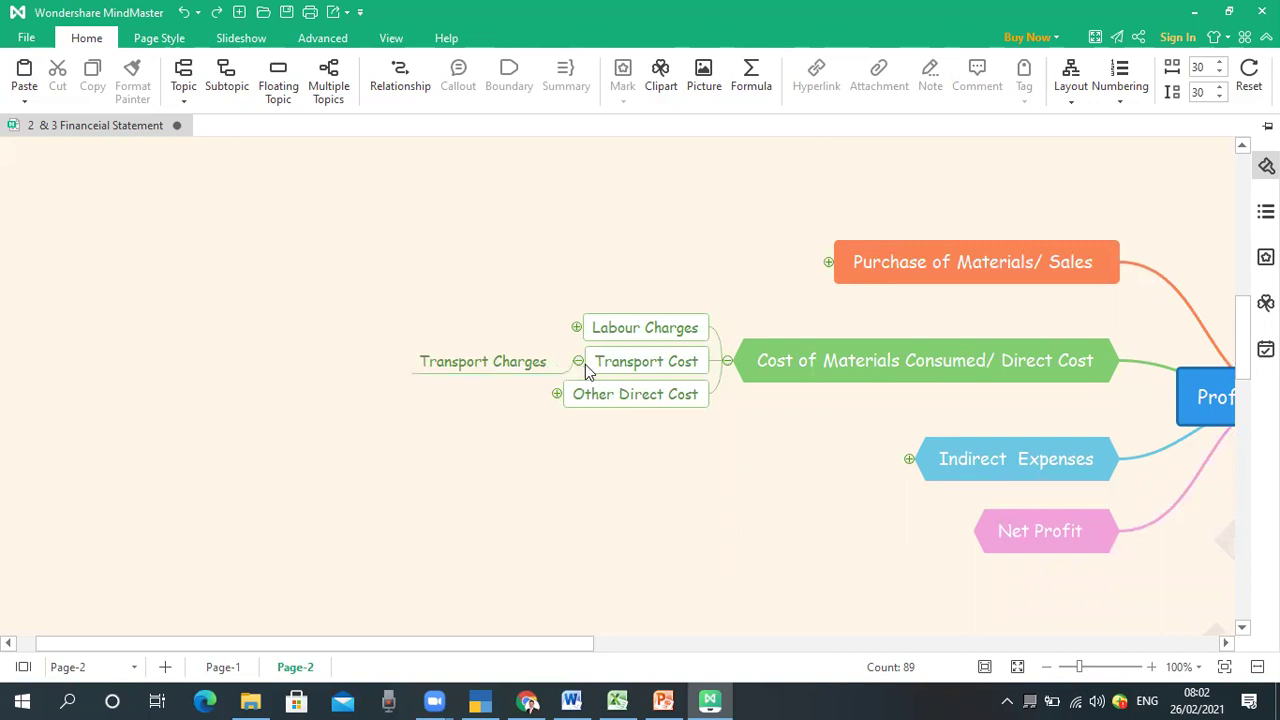
Add a subtopic named Import Fright Charges under Transport Cost in the mind map
{"action": "left_click", "coordinate": [577, 374]}
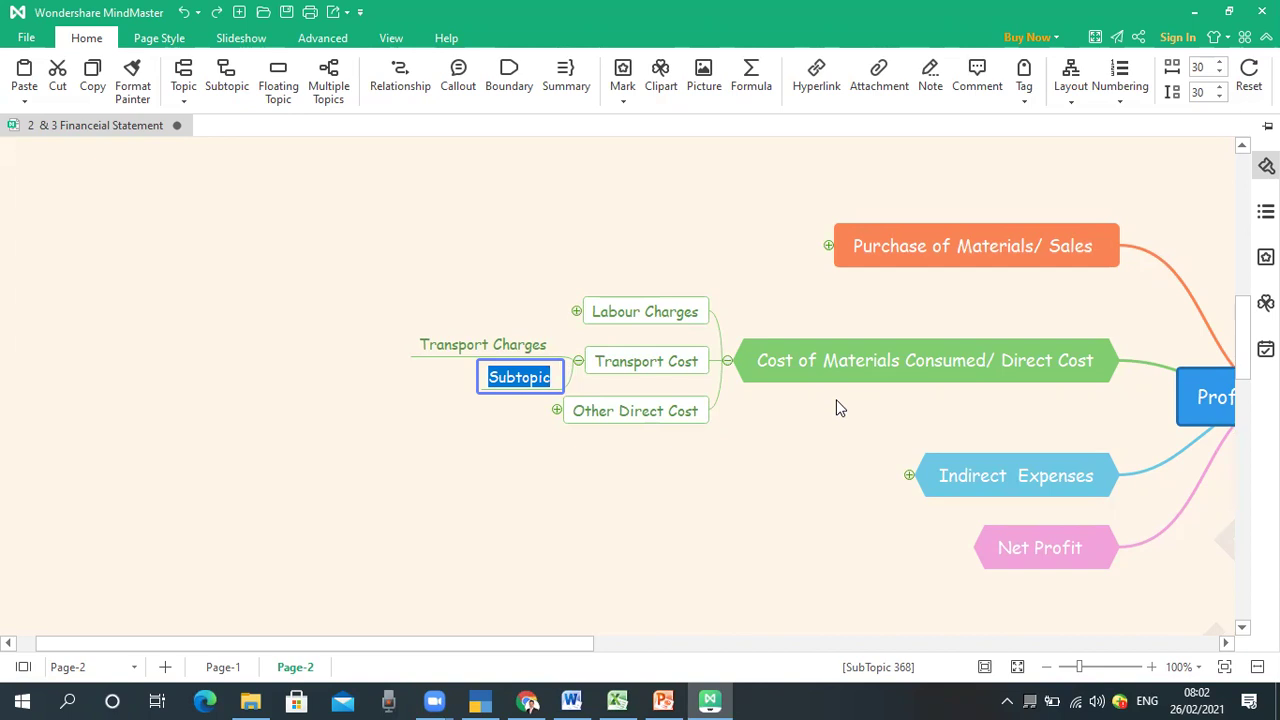
{"action": "type", "text": "Import"}
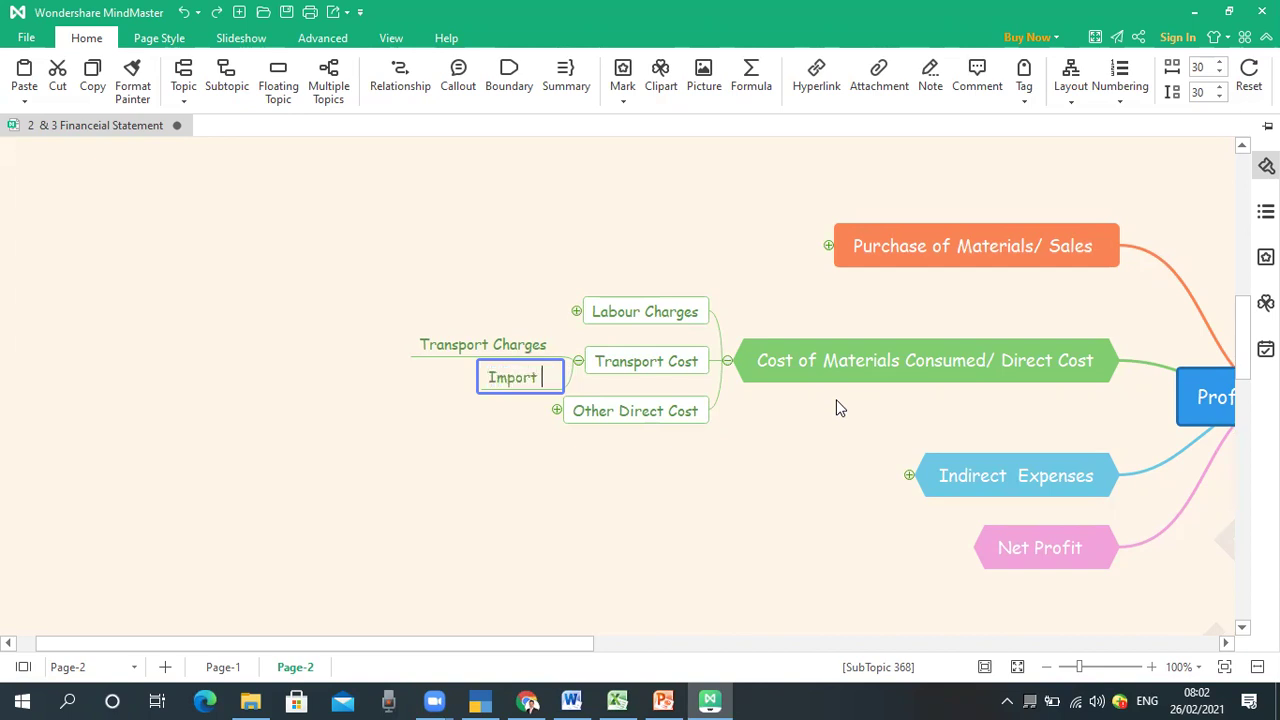
{"action": "type", "text": " Fright"}
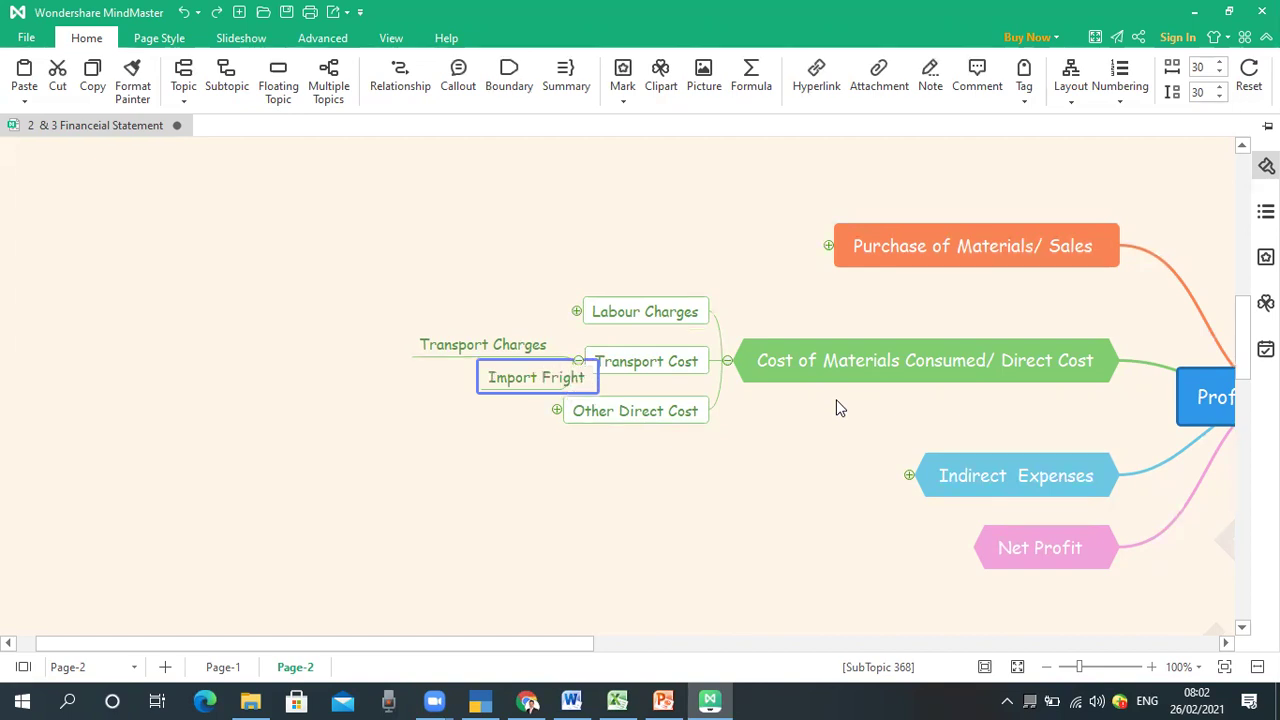
{"action": "type", "text": " Charges"}
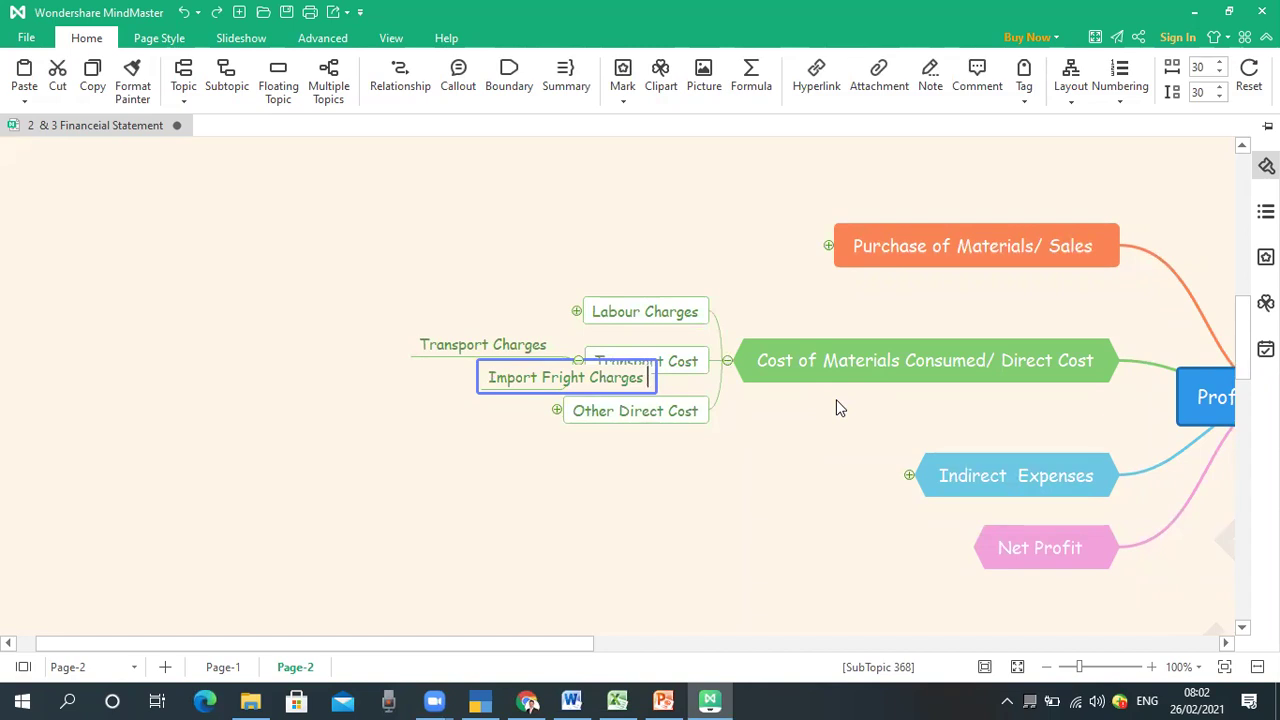
{"action": "left_click", "coordinate": [528, 502]}
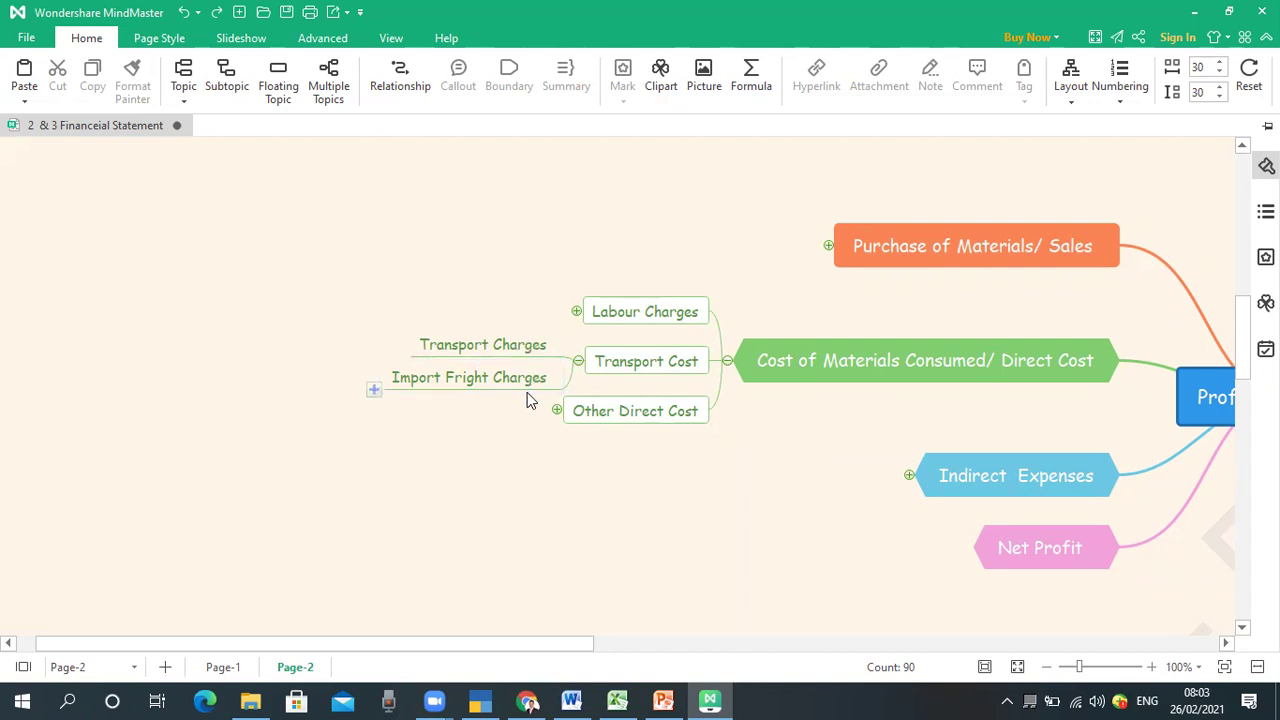
Switch to TallyPrime, name a new ledger Transport Charges without an alias and place it under Transport Expenses
{"action": "key", "text": "alt+Tab"}
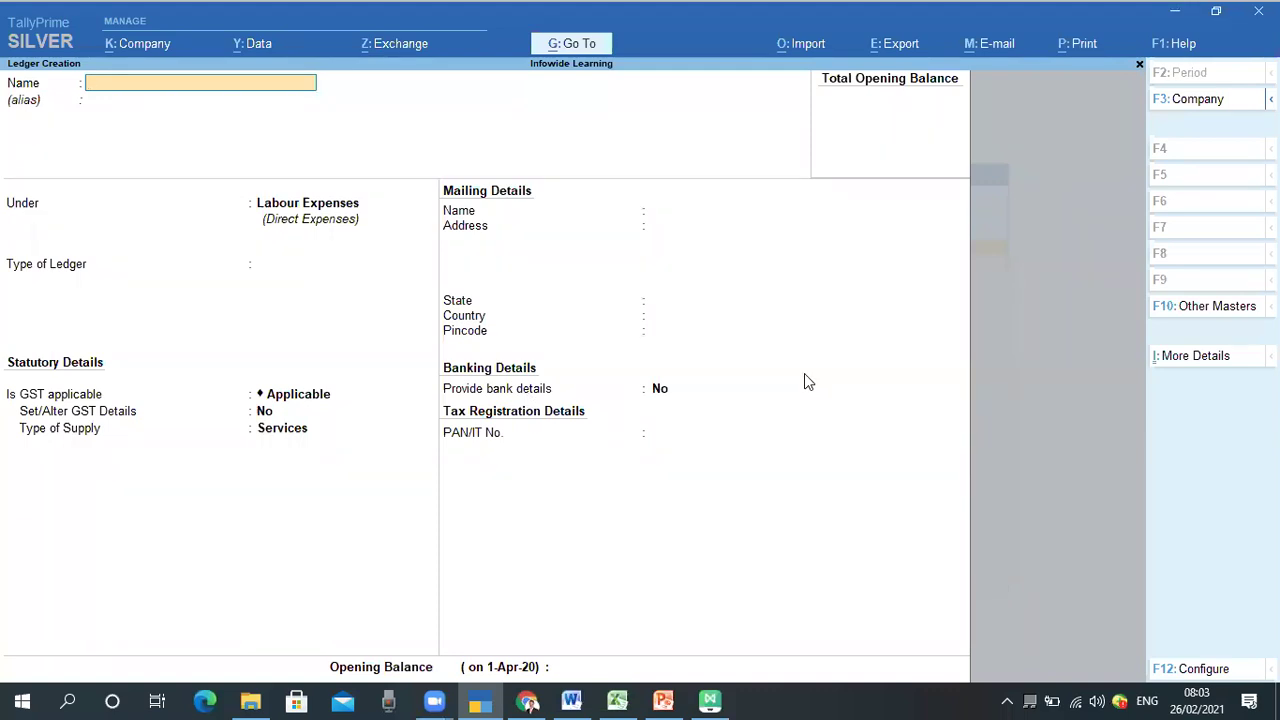
{"action": "type", "text": "Transport Ch"}
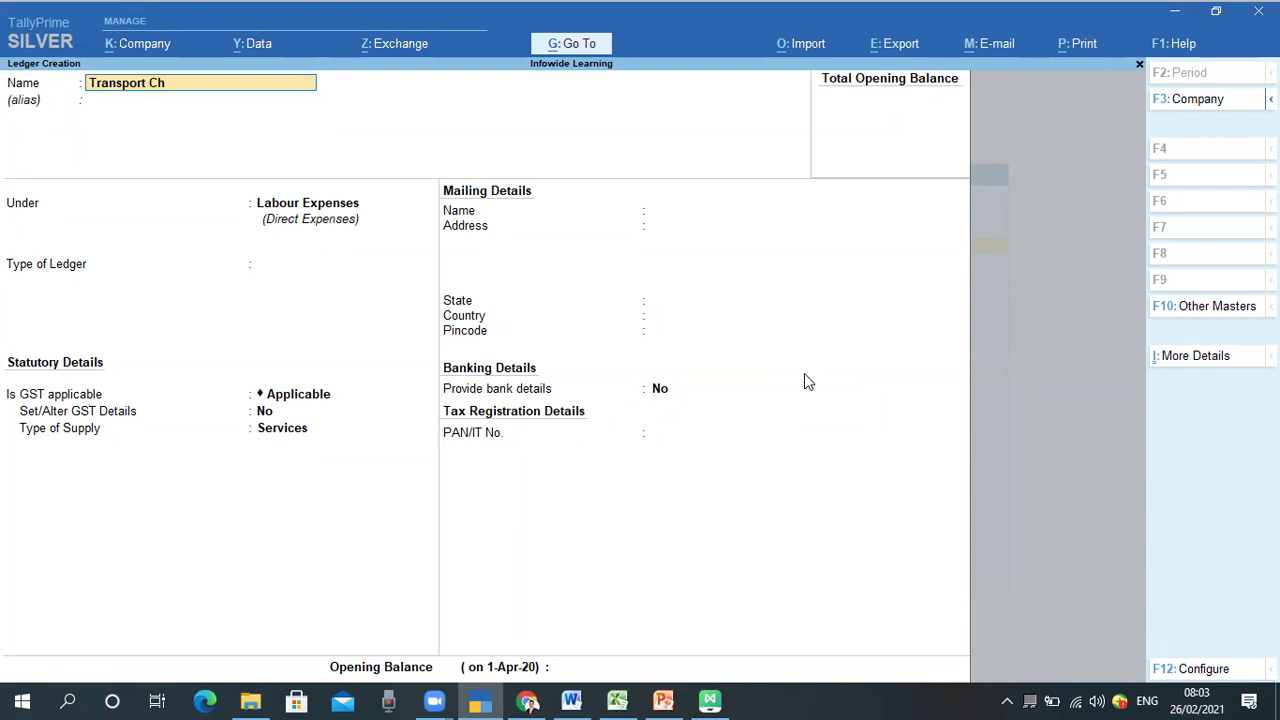
{"action": "type", "text": "arges"}
{"action": "key", "text": "Return"}
{"action": "key", "text": "Return"}
{"action": "type", "text": "Tran"}
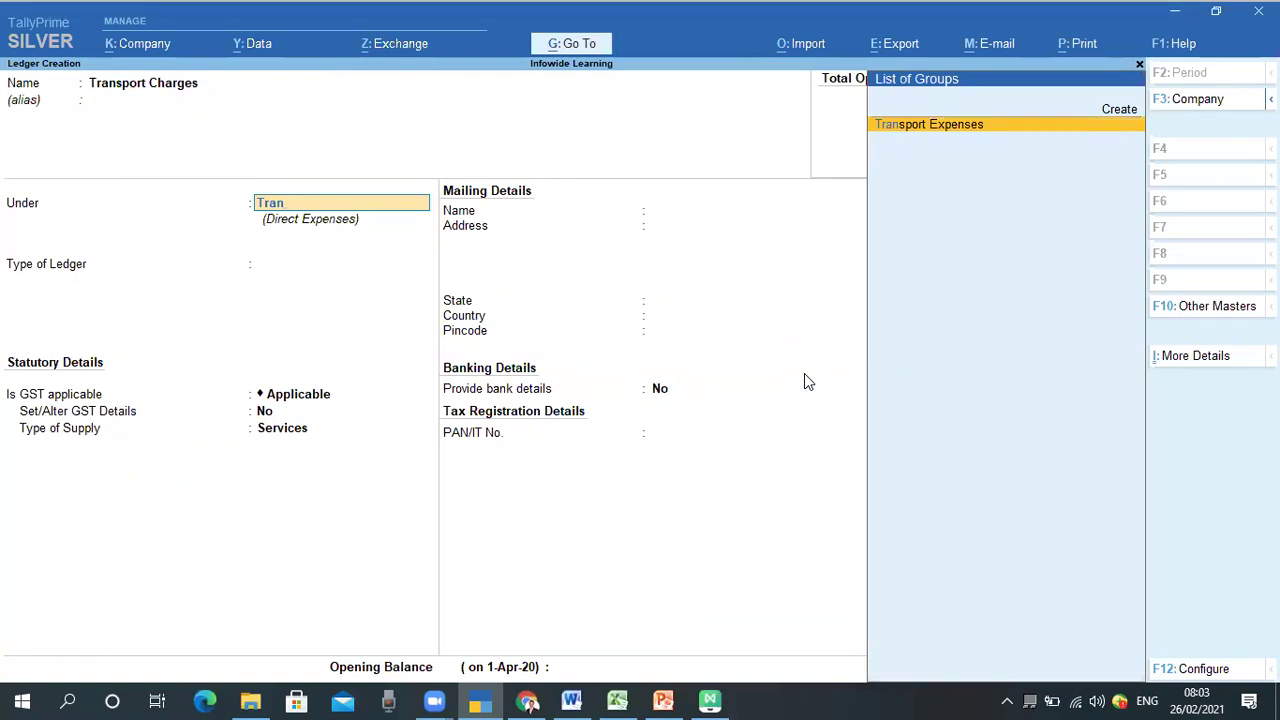
{"action": "key", "text": "Return"}
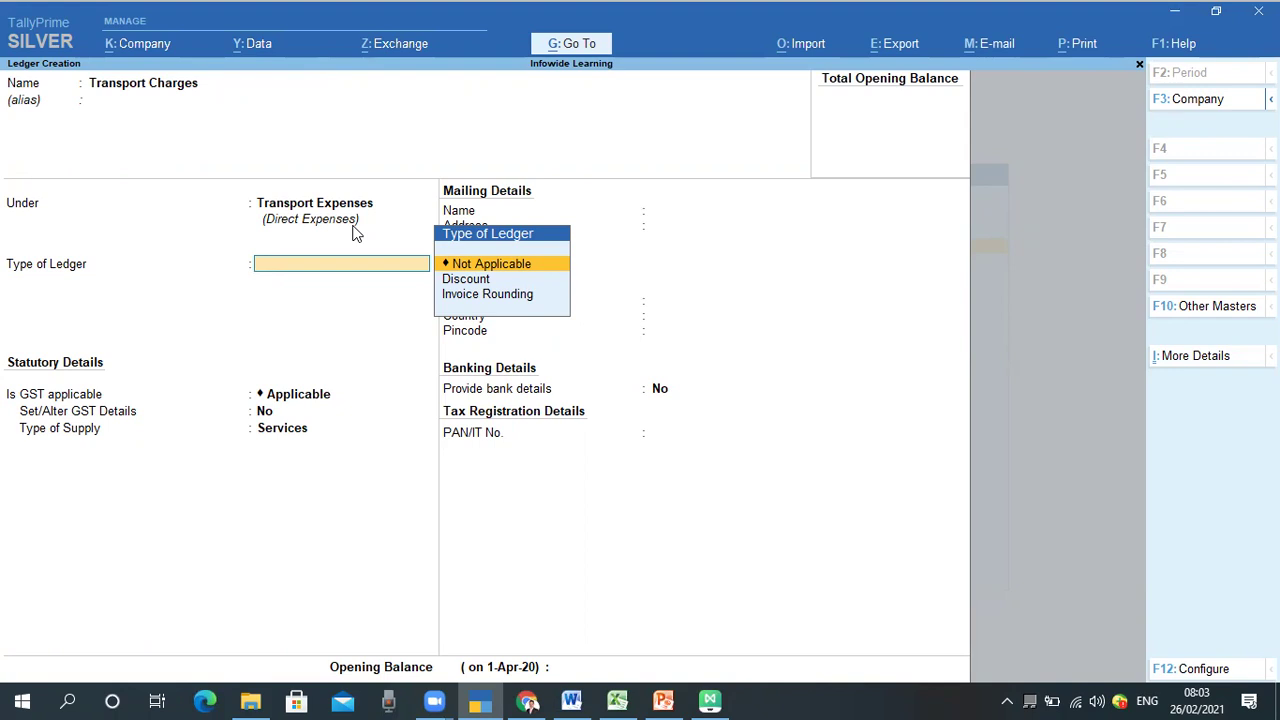
Set the Transport Charges ledger's type of ledger, GST applicability and assessable value inclusion to Not Applicable
{"action": "key", "text": "Return"}
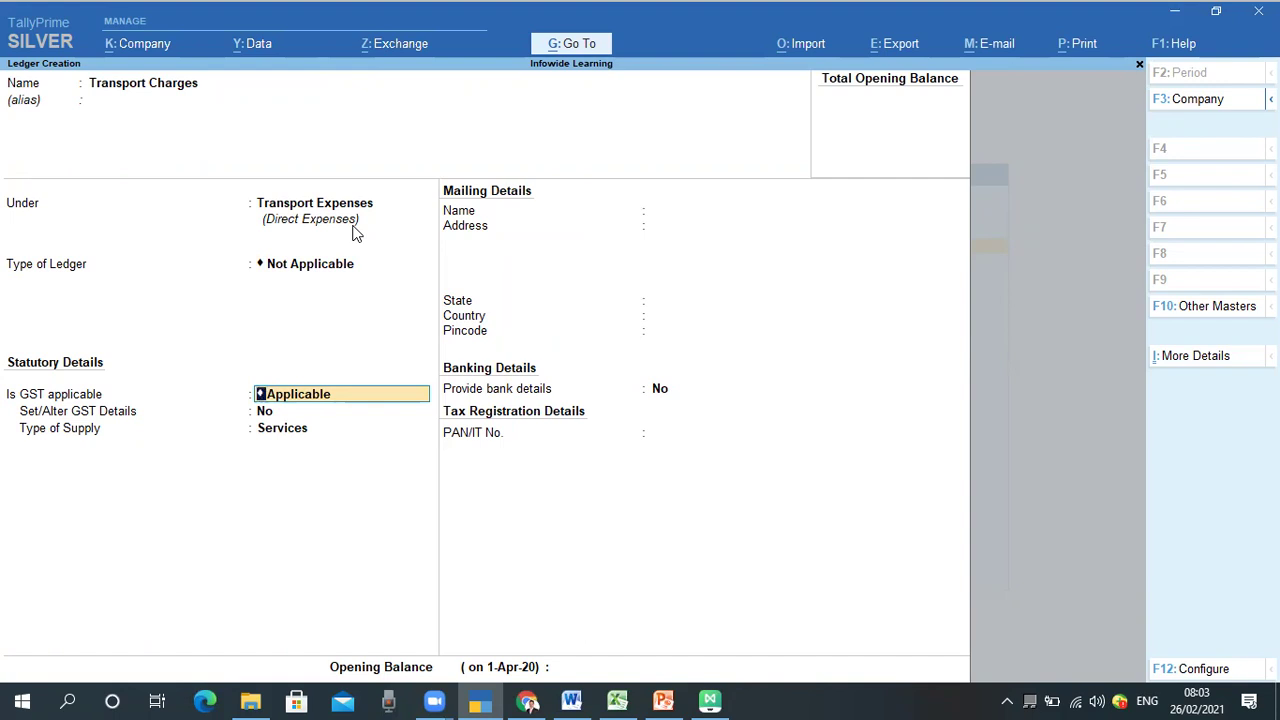
{"action": "type", "text": "N"}
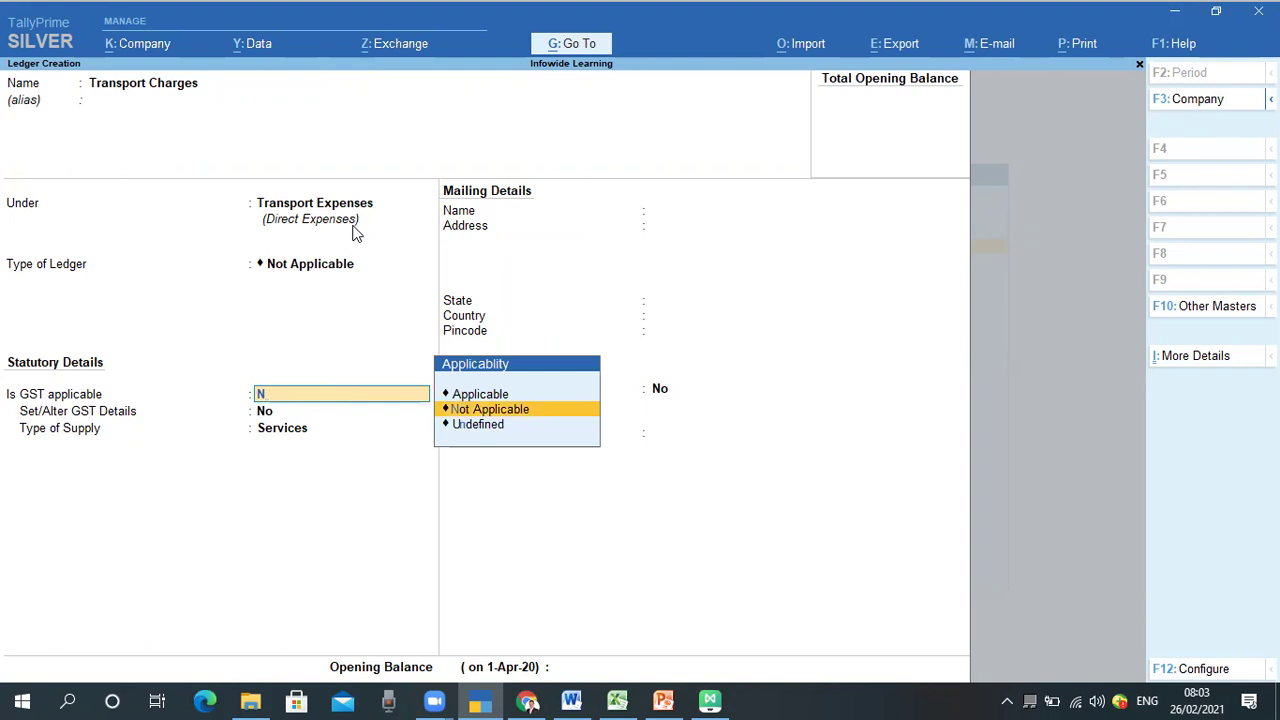
{"action": "key", "text": "Return"}
{"action": "key", "text": "Down"}
{"action": "key", "text": "Up"}
{"action": "key", "text": "Return"}
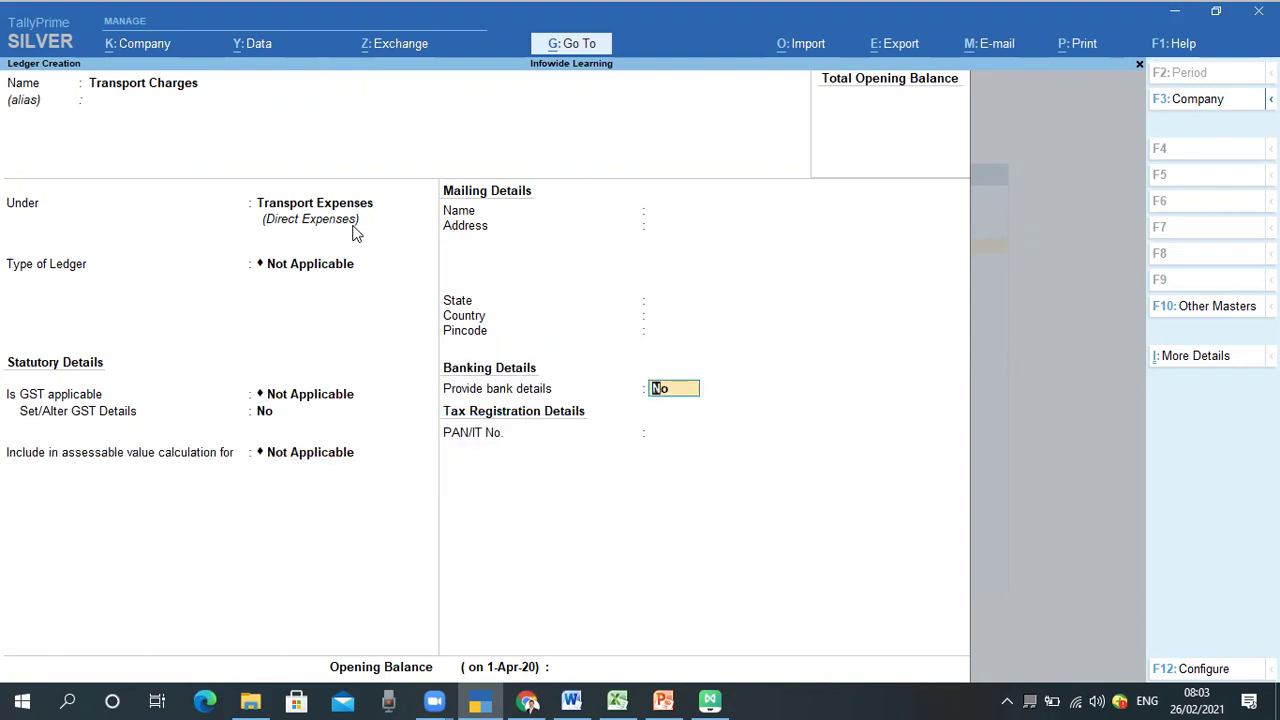
Keep bank details at No, leave the opening balance blank and save the Transport Charges ledger
{"action": "key", "text": "Return"}
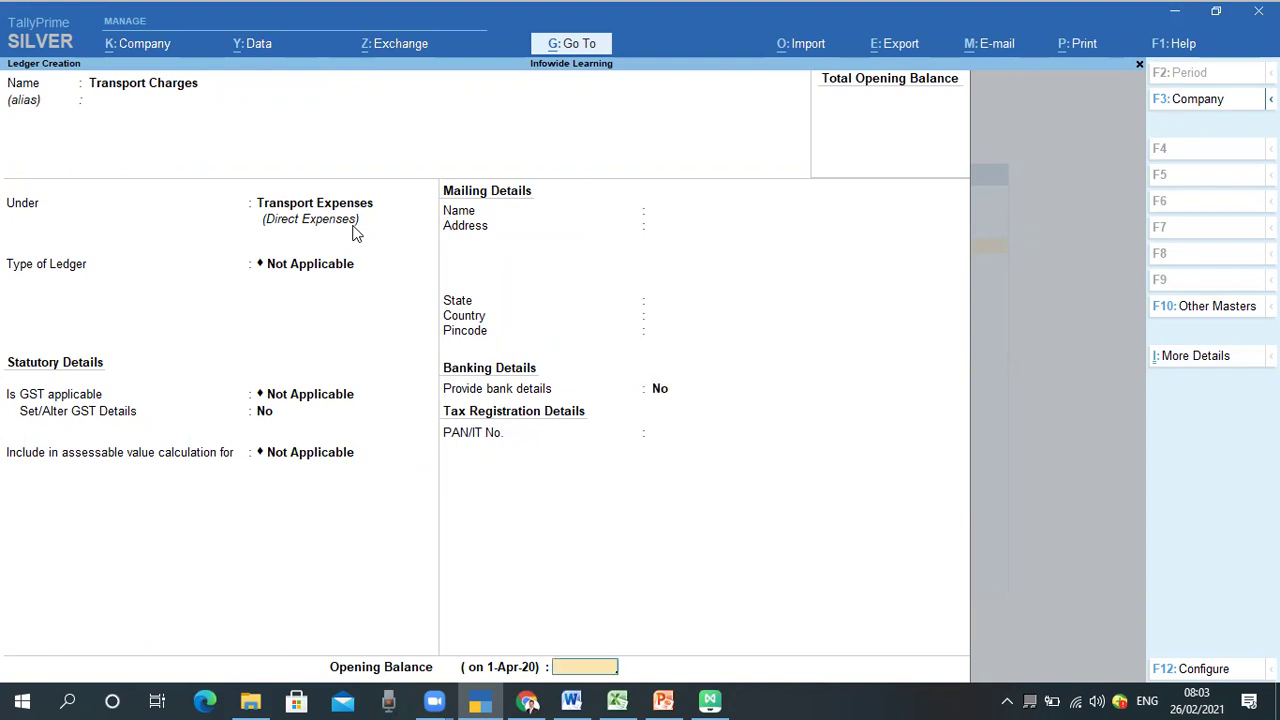
{"action": "key", "text": "Return"}
{"action": "key", "text": "y"}
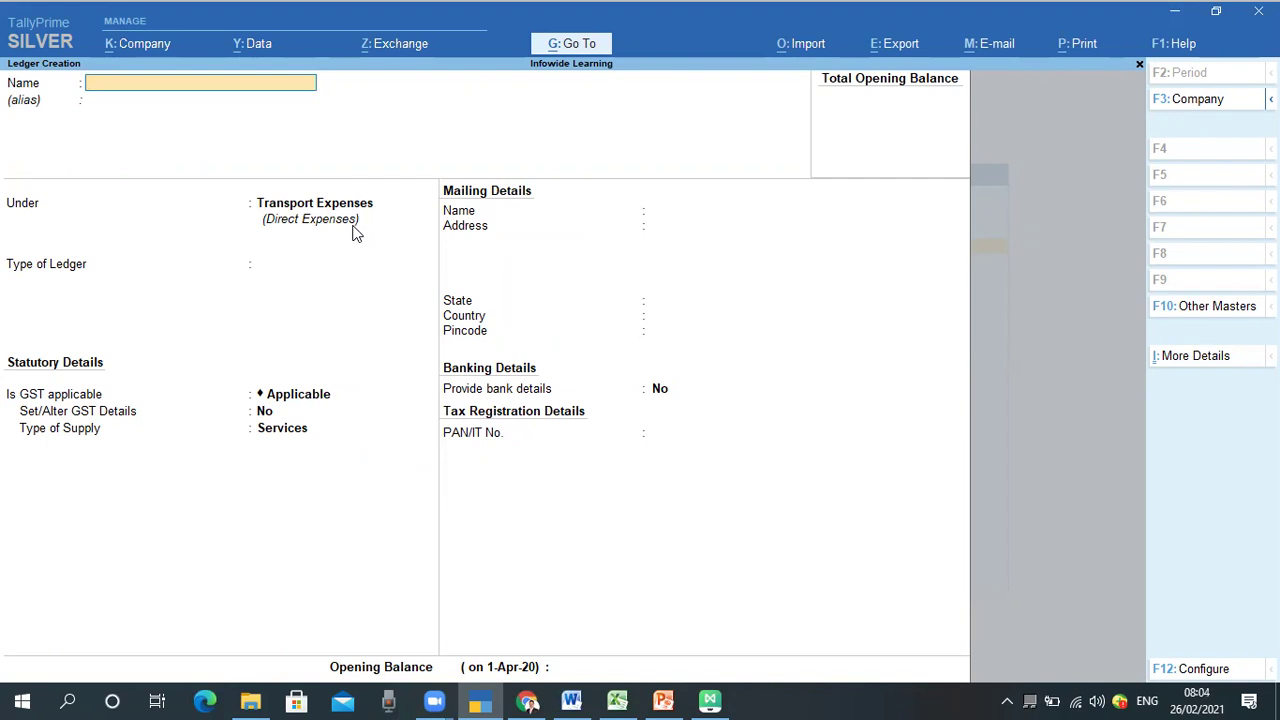
Name a new ledger Import Fright Charges, leave its alias blank and keep it under Transport Expenses
{"action": "type", "text": "Import Fright Charges"}
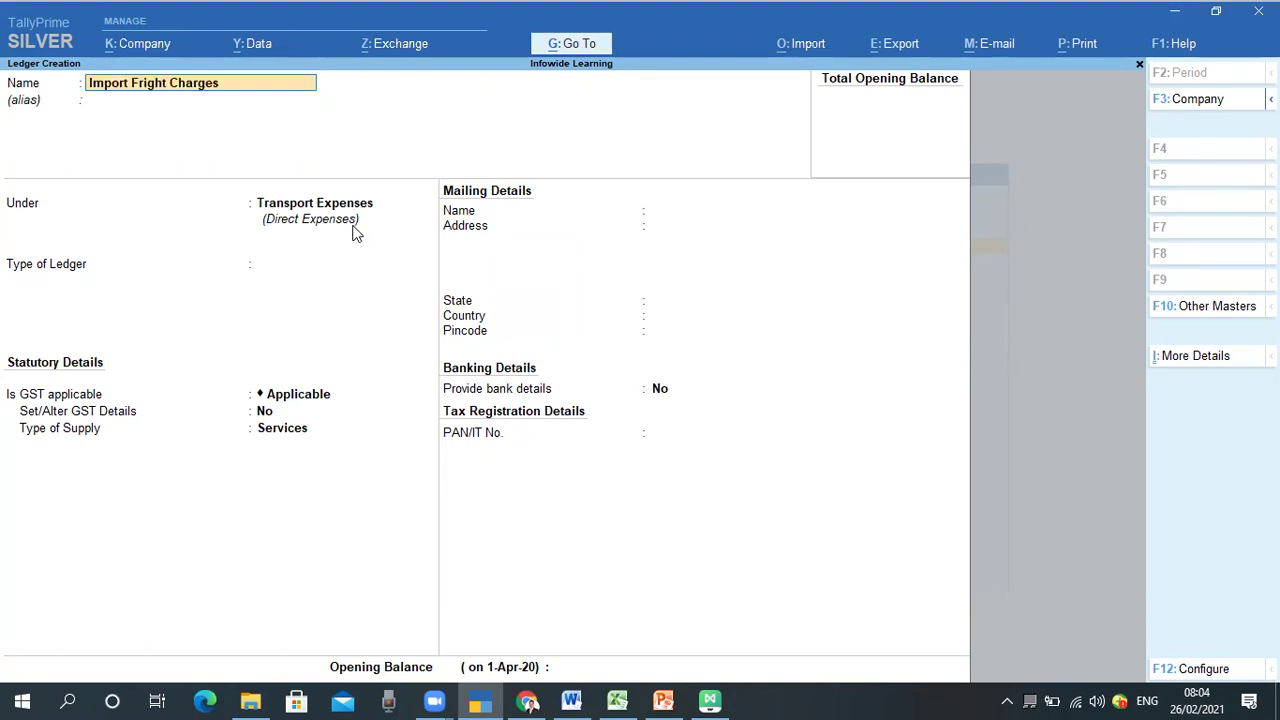
{"action": "key", "text": "Return"}
{"action": "key", "text": "Return"}
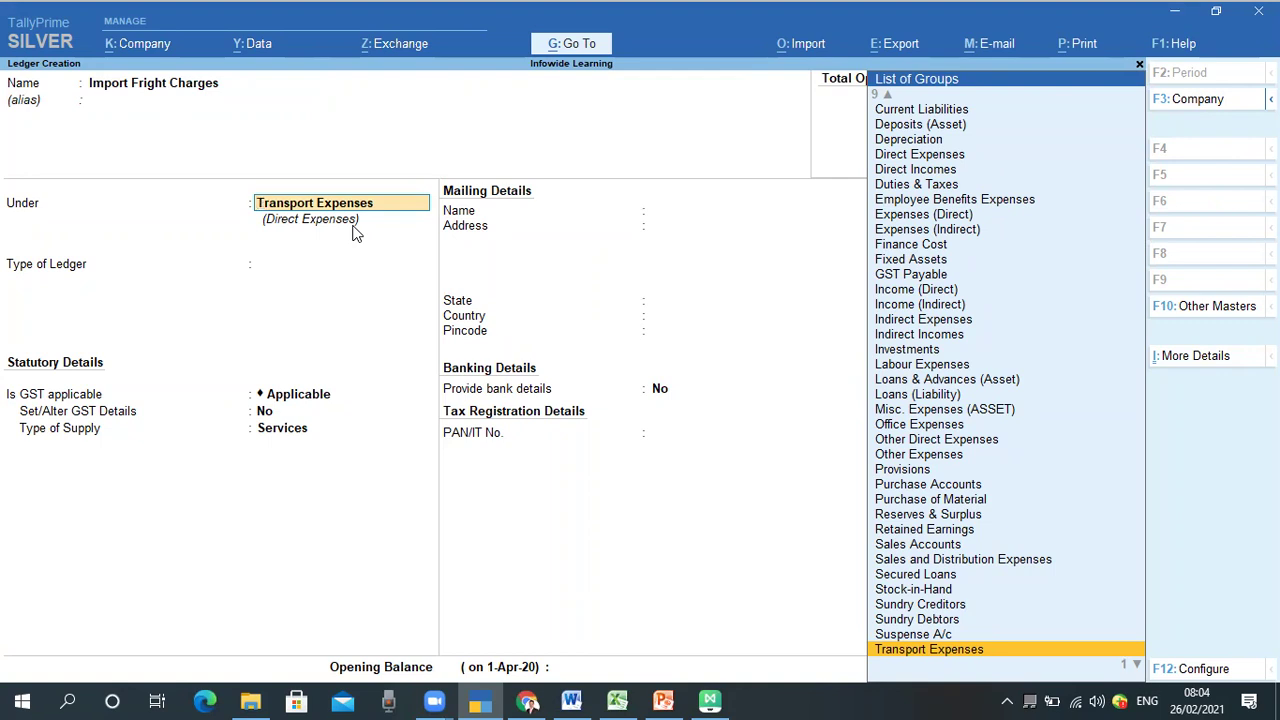
{"action": "key", "text": "Return"}
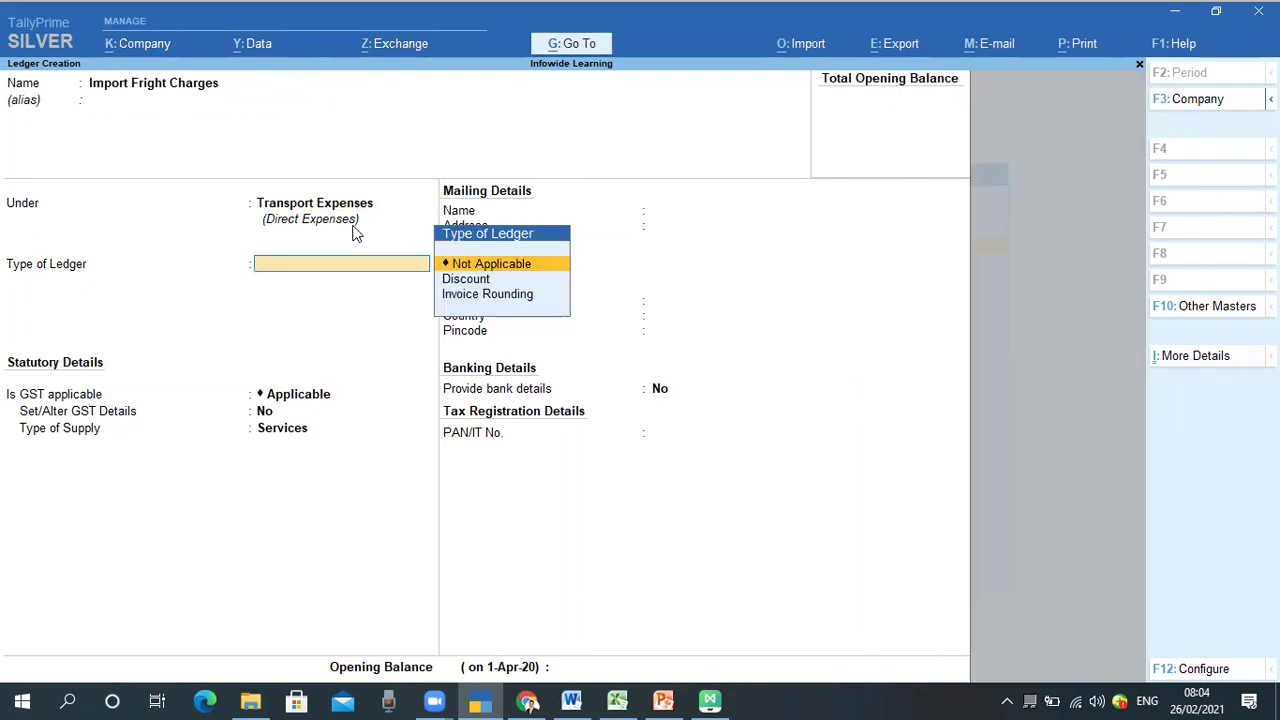
Set the Import Fright Charges ledger's type of ledger and GST applicability to Not Applicable
{"action": "key", "text": "Return"}
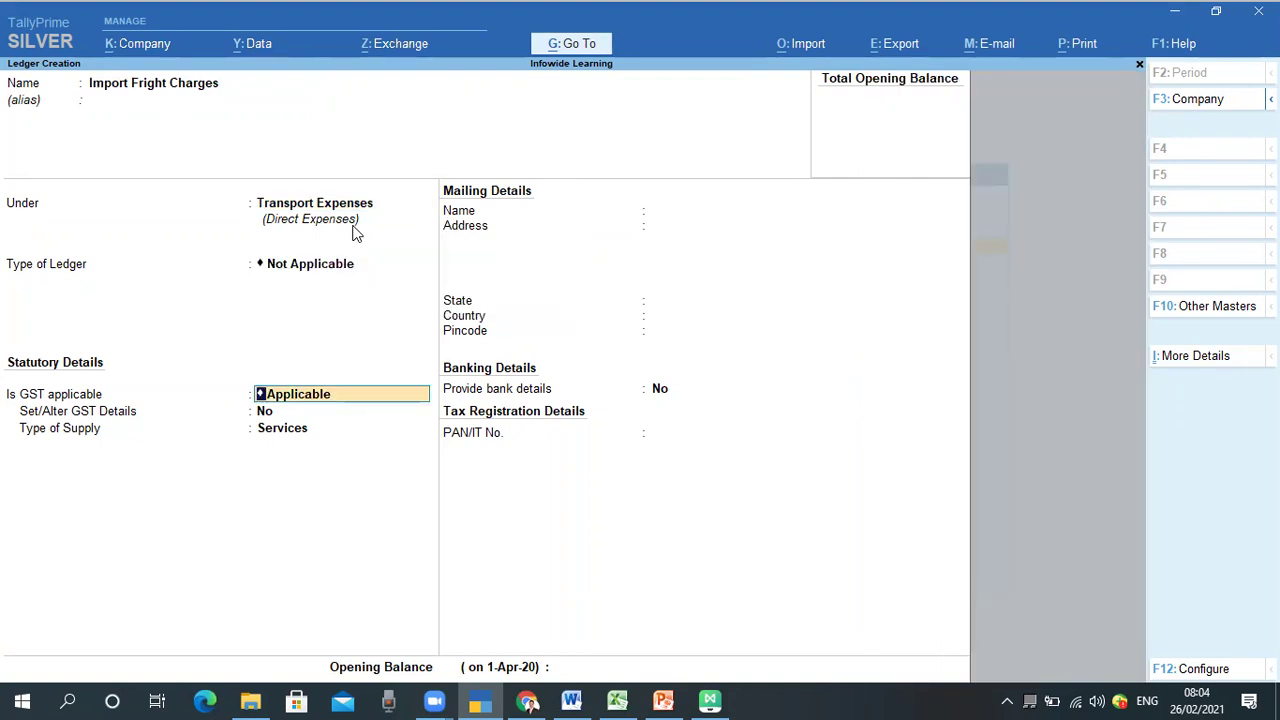
{"action": "type", "text": "N"}
{"action": "key", "text": "Down"}
{"action": "key", "text": "Up"}
{"action": "key", "text": "Return"}
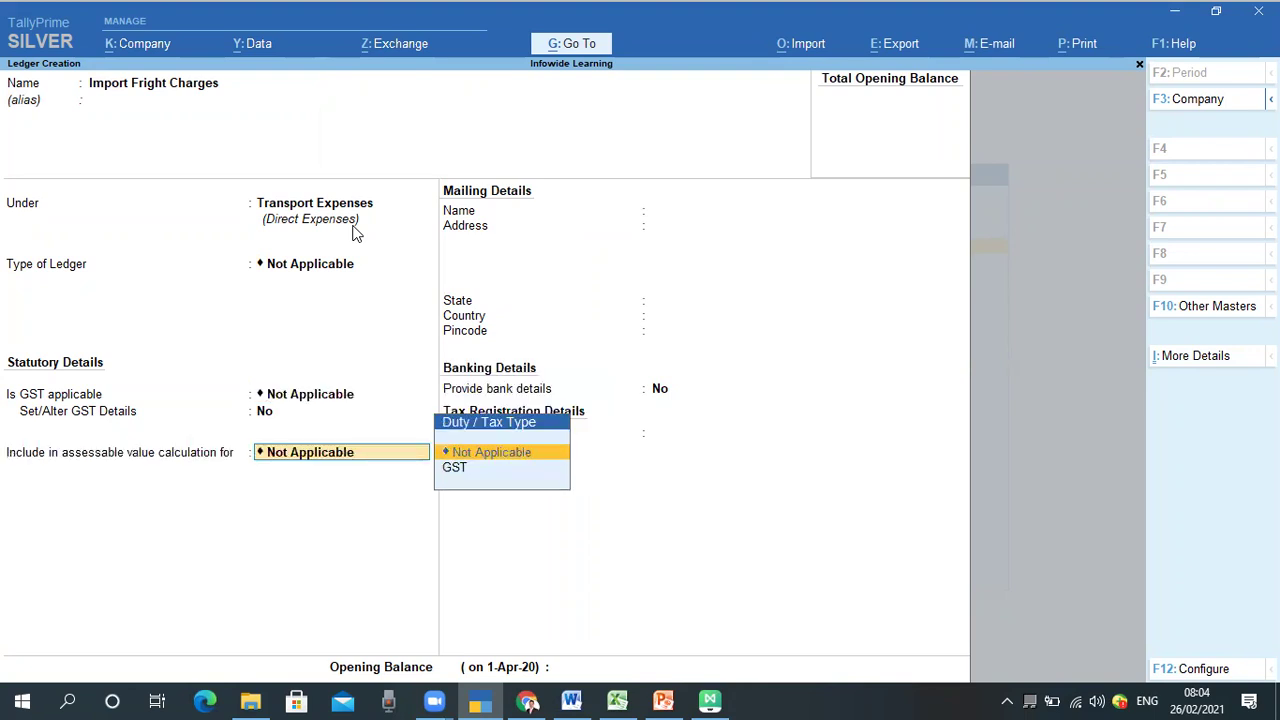
Keep assessable value inclusion at Not Applicable and bank details at No, and save Import Fright Charges without an opening balance
{"action": "key", "text": "Return"}
{"action": "key", "text": "Return"}
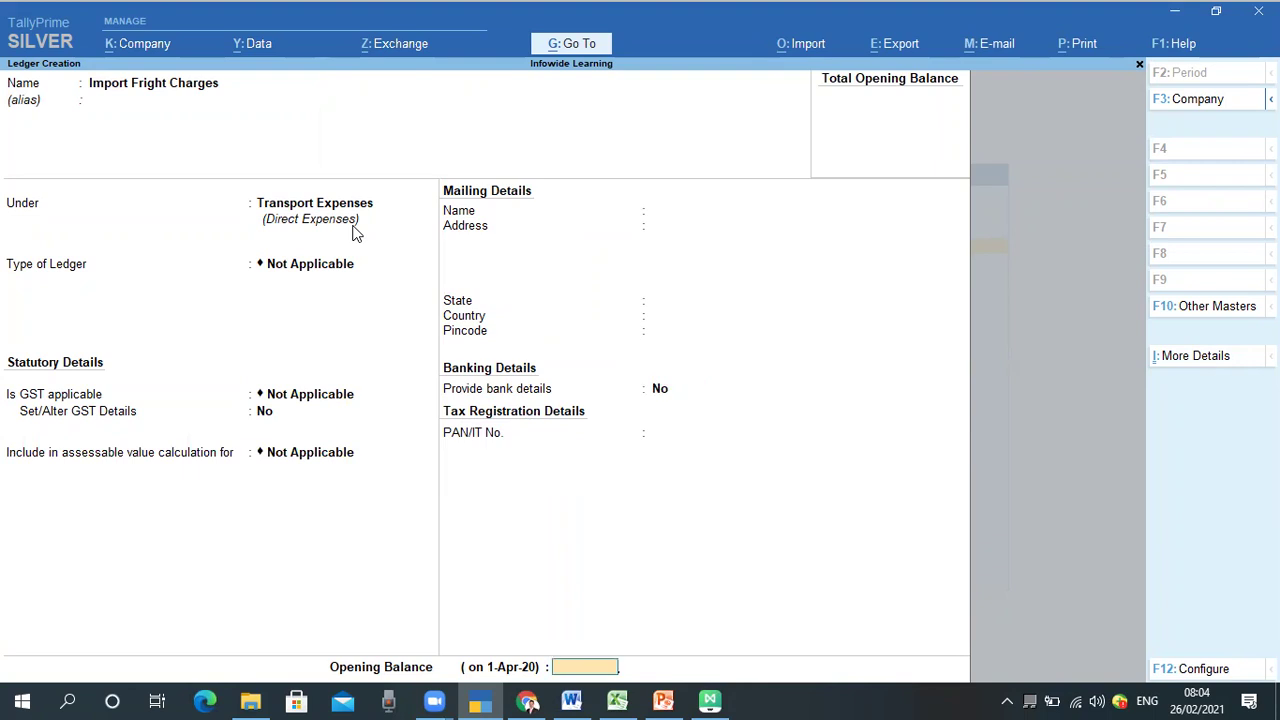
{"action": "key", "text": "Return"}
{"action": "key", "text": "Return"}
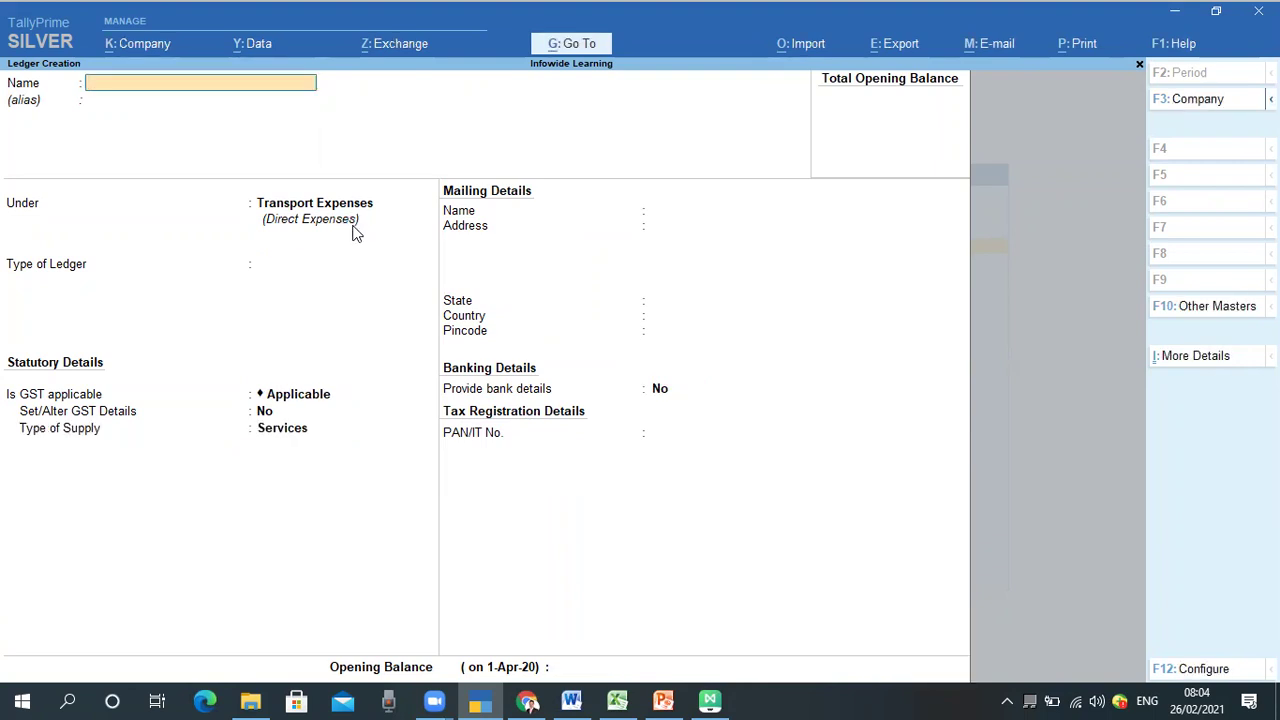
Switch to the MindMaster map, expand the Other Direct Cost branch to review its items and collapse Transport Cost
{"action": "key", "text": "alt+Tab"}
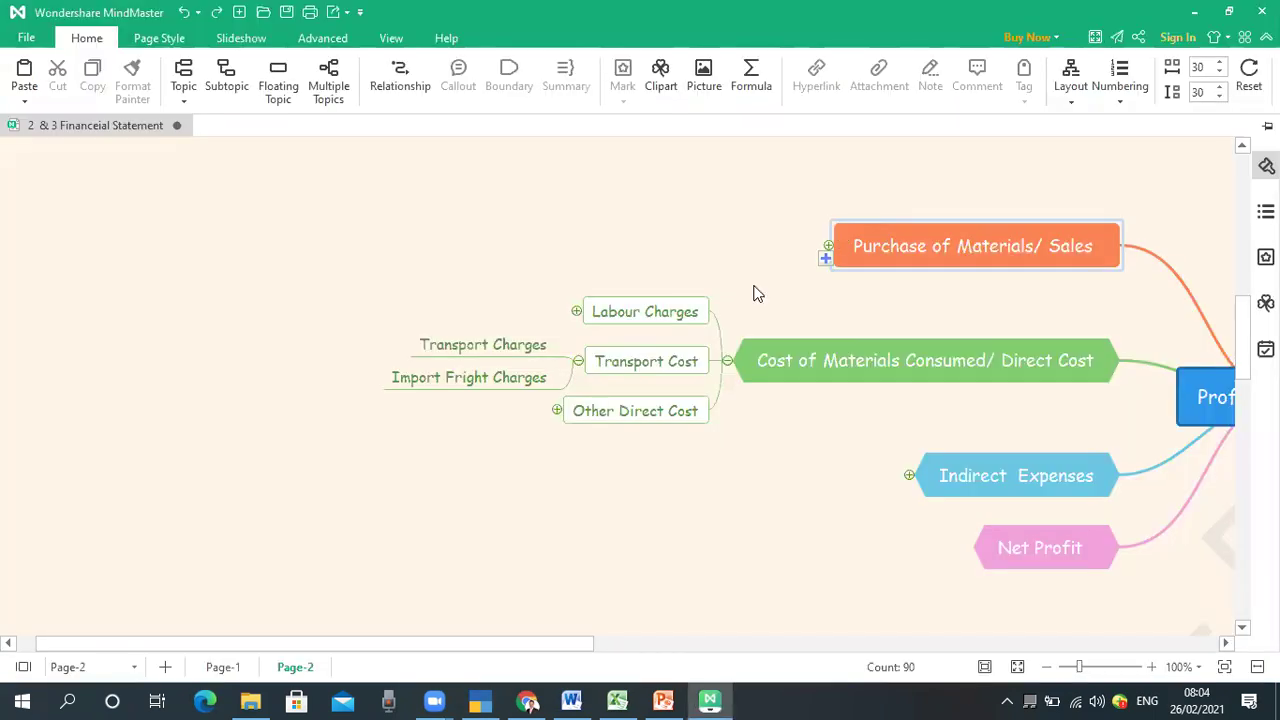
{"action": "left_click", "coordinate": [557, 411]}
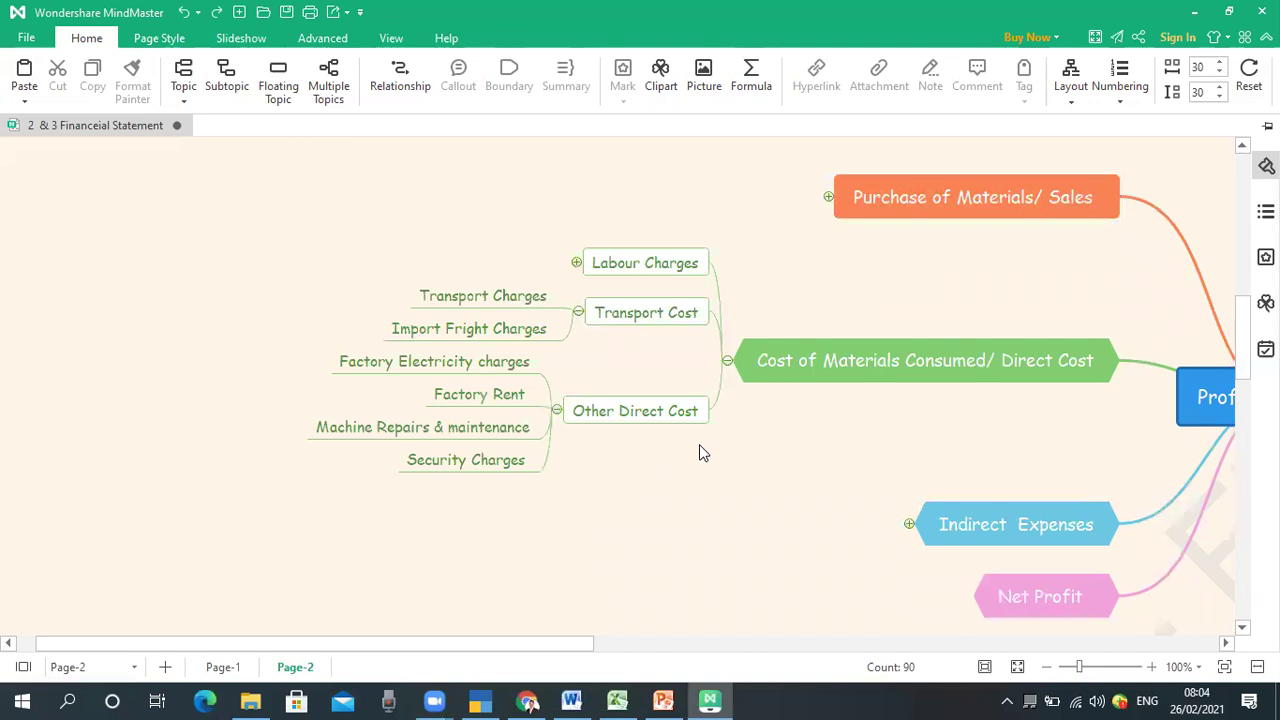
{"action": "left_click", "coordinate": [579, 313]}
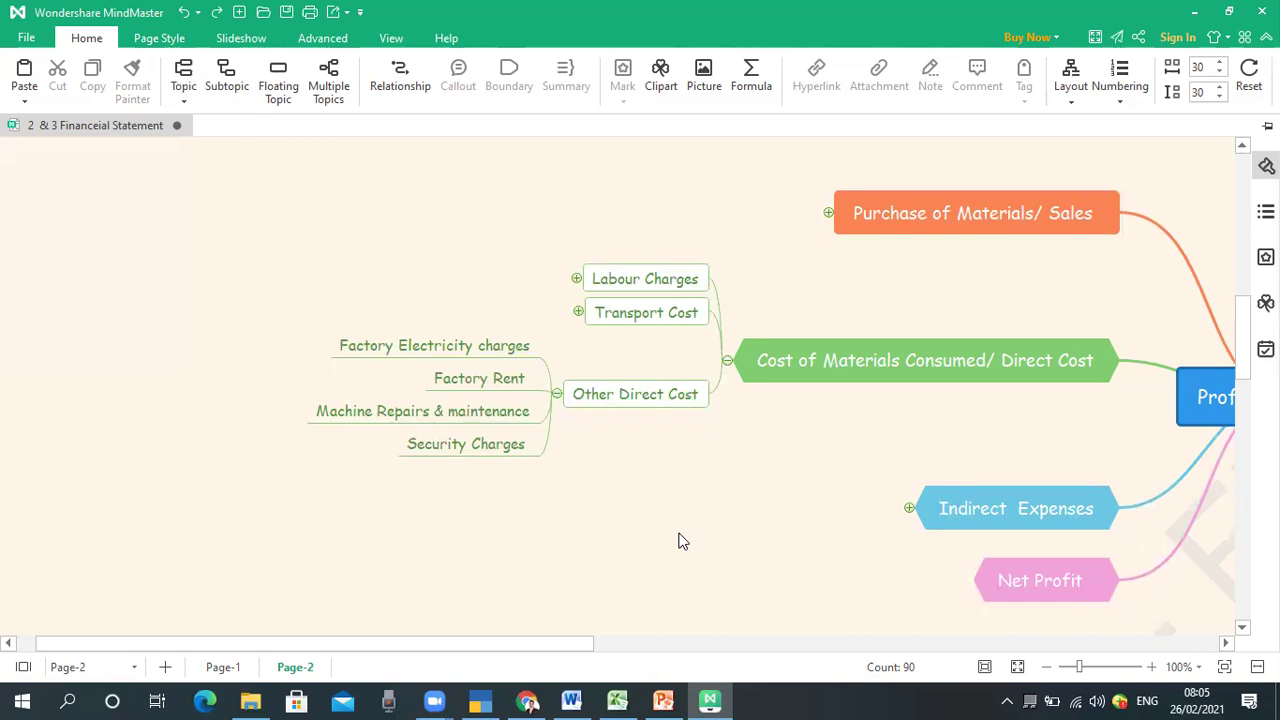
Switch to TallyPrime, name a new ledger Factory Electricity Charges without an alias and place it under Other Direct Expenses
{"action": "key", "text": "alt+Tab"}
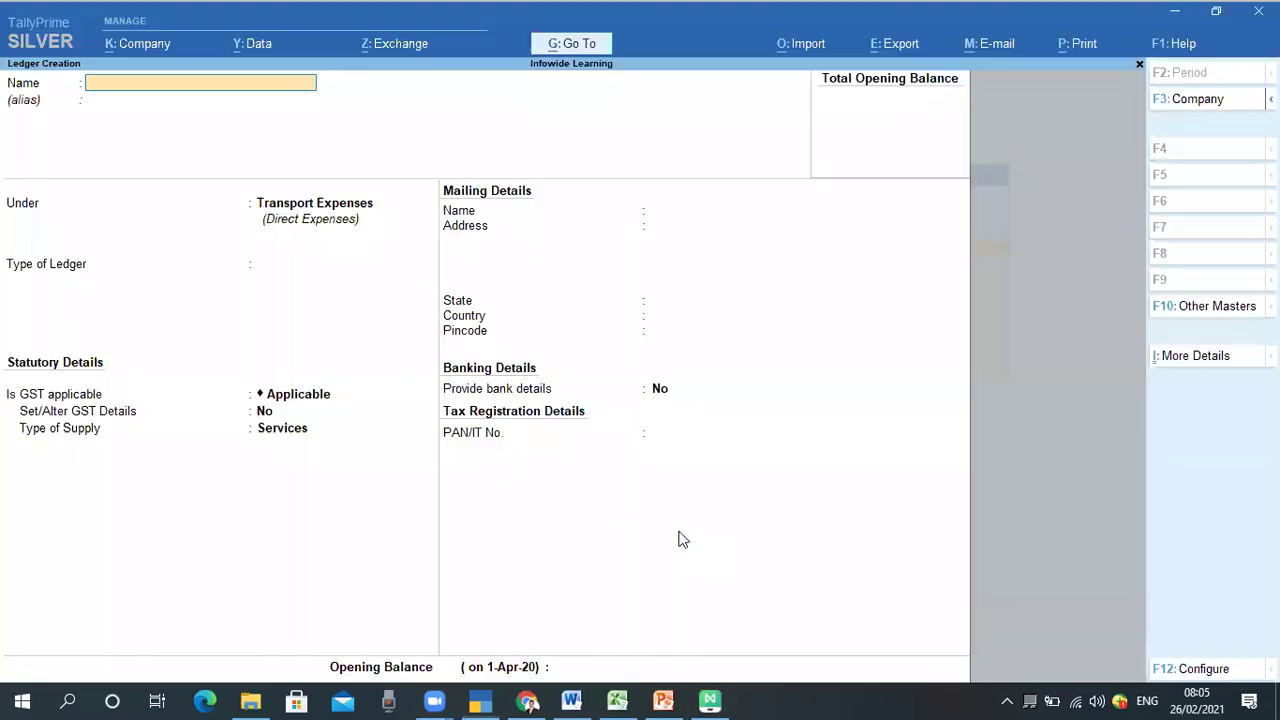
{"action": "type", "text": "Facto"}
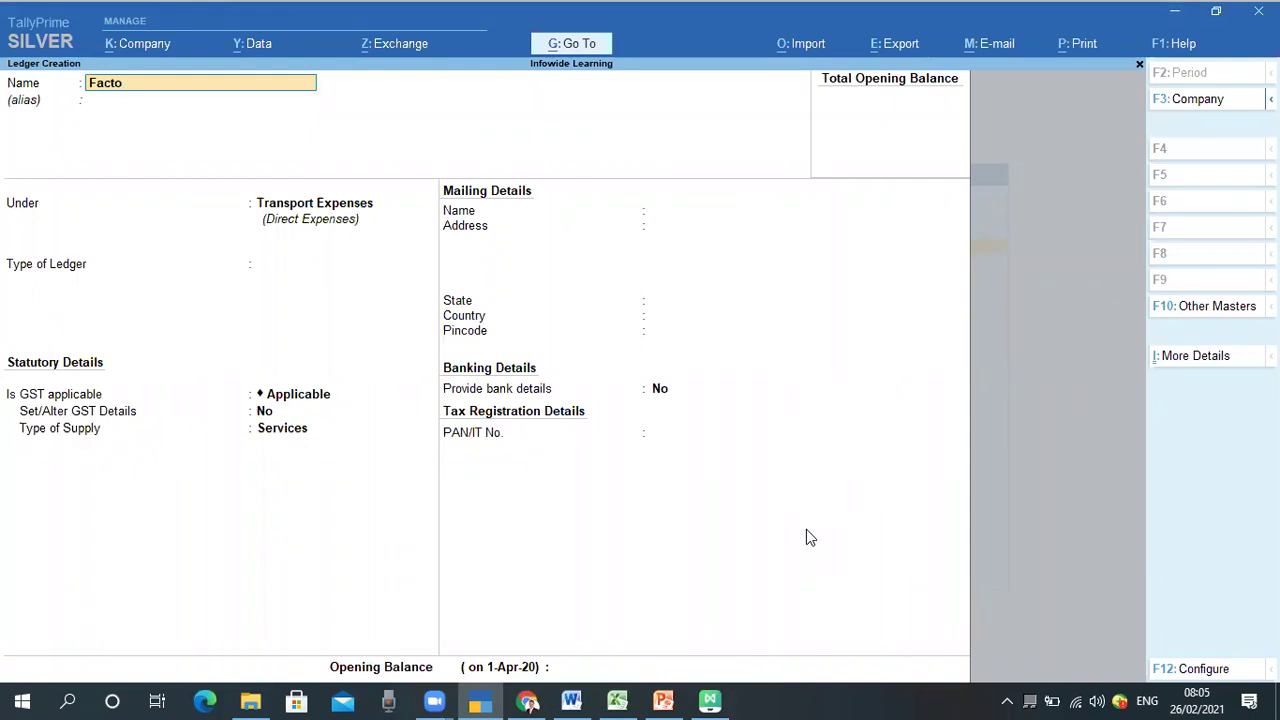
{"action": "type", "text": "ry Exlectricity Charges"}
{"action": "key", "text": "BackSpace"}
{"action": "key", "text": "Return"}
{"action": "key", "text": "Return"}
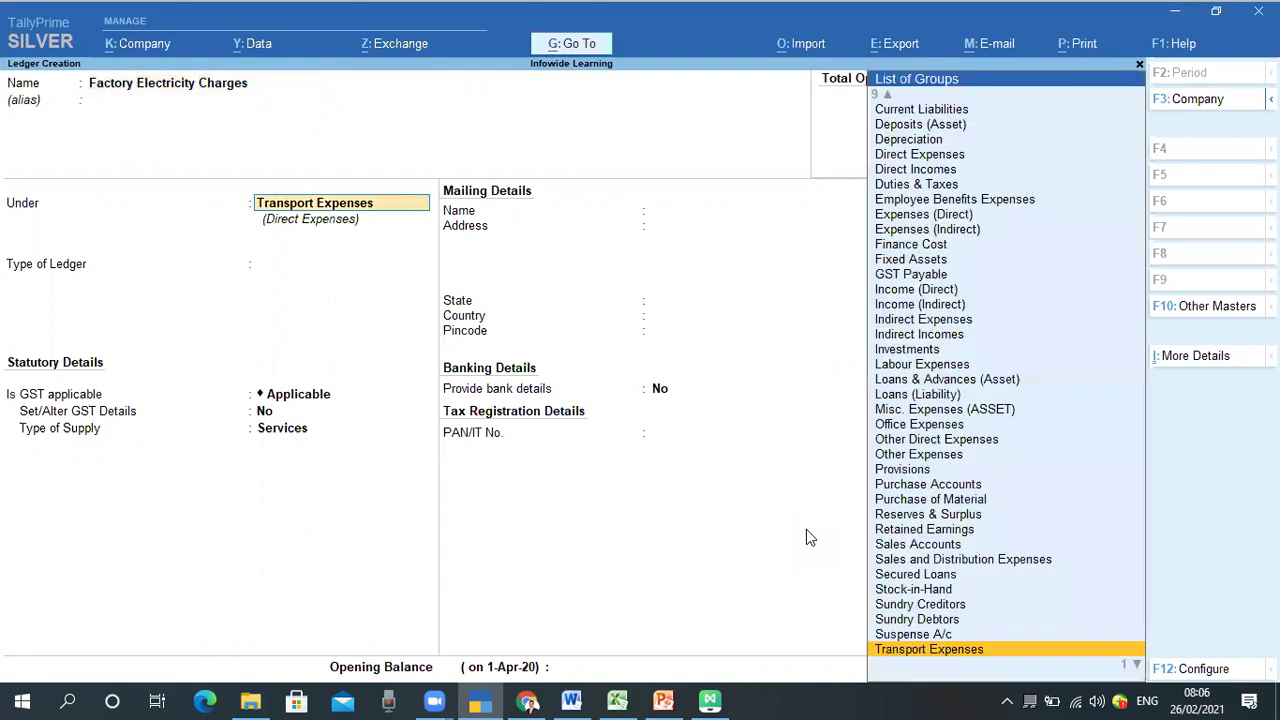
{"action": "type", "text": "Other"}
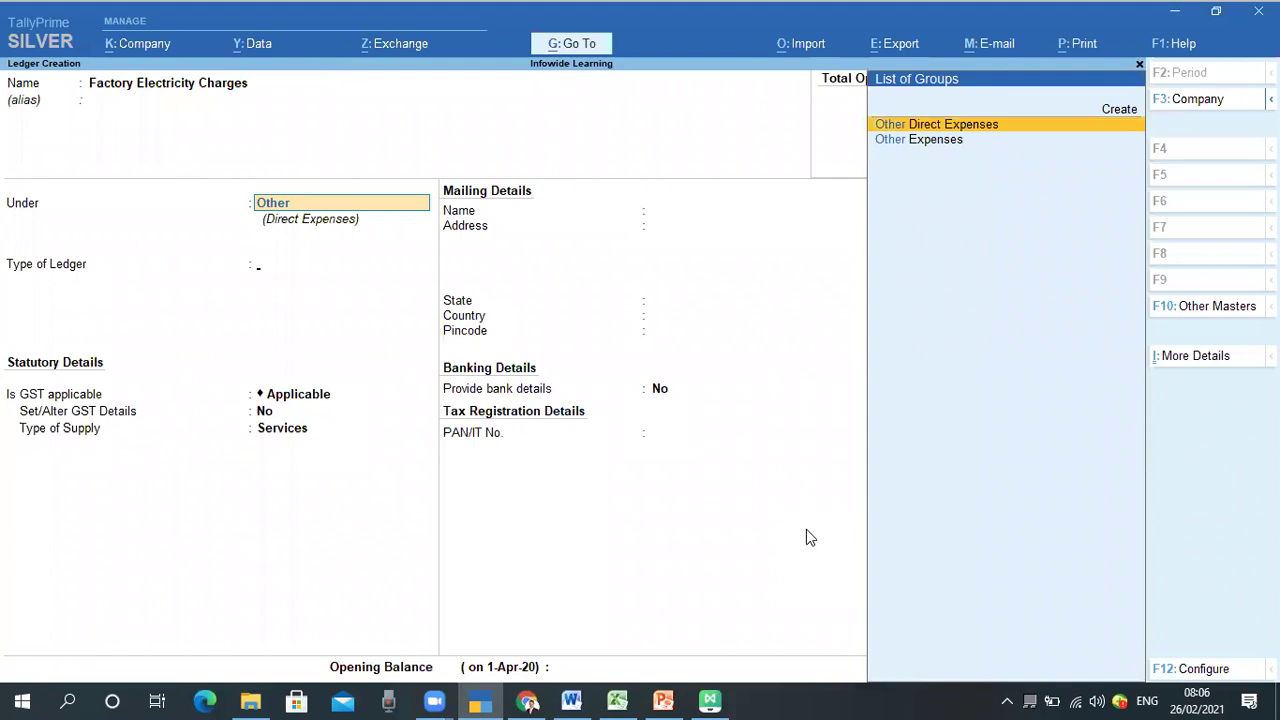
{"action": "key", "text": "Return"}
Set the Factory Electricity Charges ledger's type of ledger, GST applicability and assessable value inclusion to Not Applicable
{"action": "key", "text": "Return"}
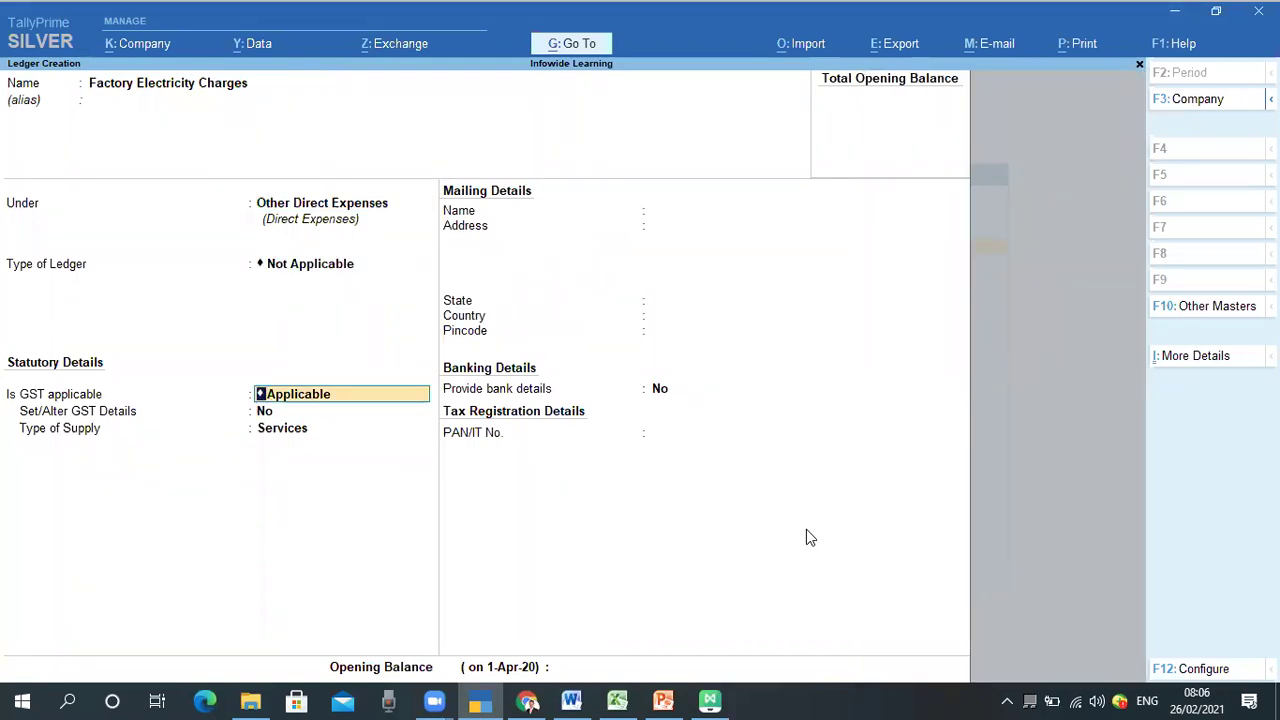
{"action": "type", "text": "N"}
{"action": "key", "text": "Return"}
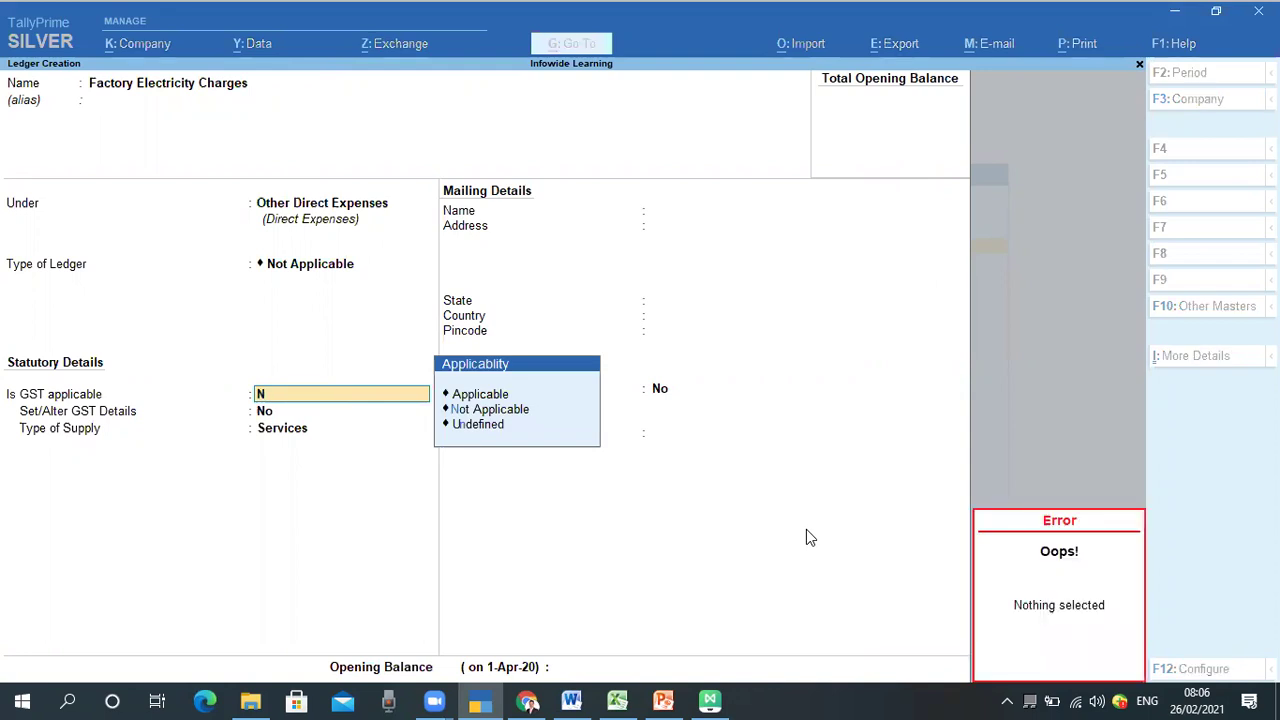
{"action": "key", "text": "Up"}
{"action": "key", "text": "Up"}
{"action": "key", "text": "Return"}
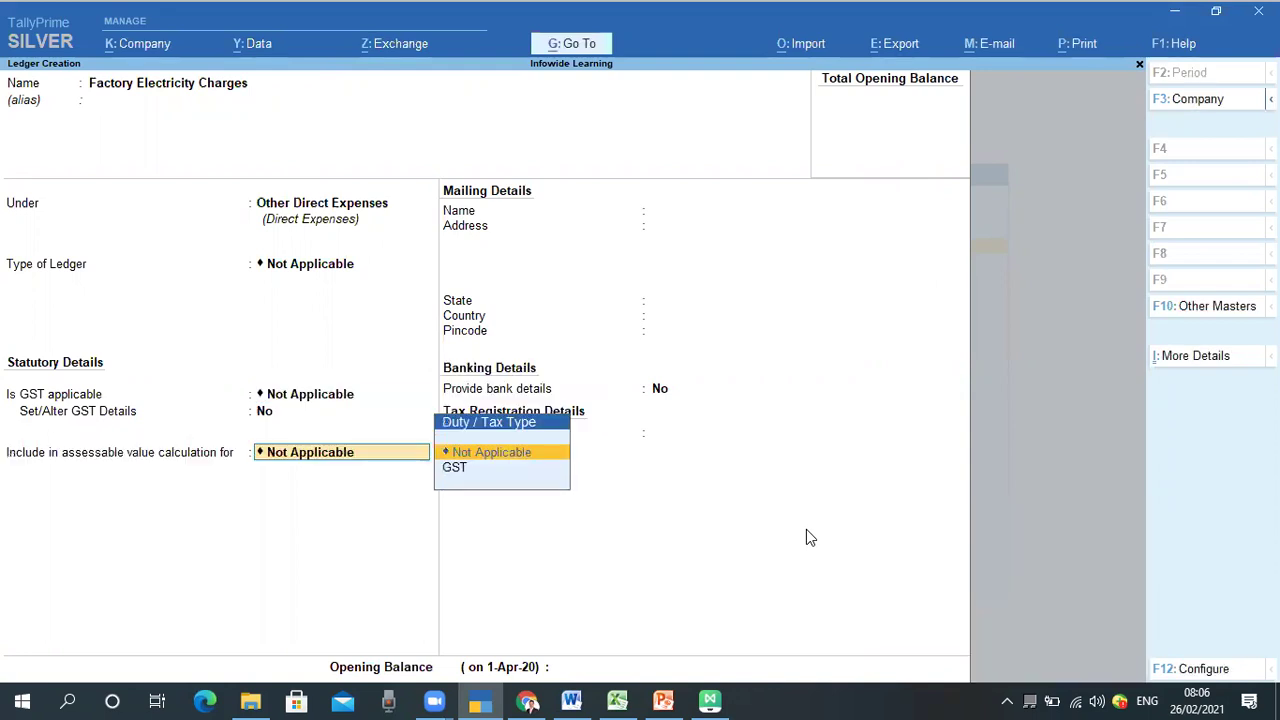
{"action": "key", "text": "Return"}
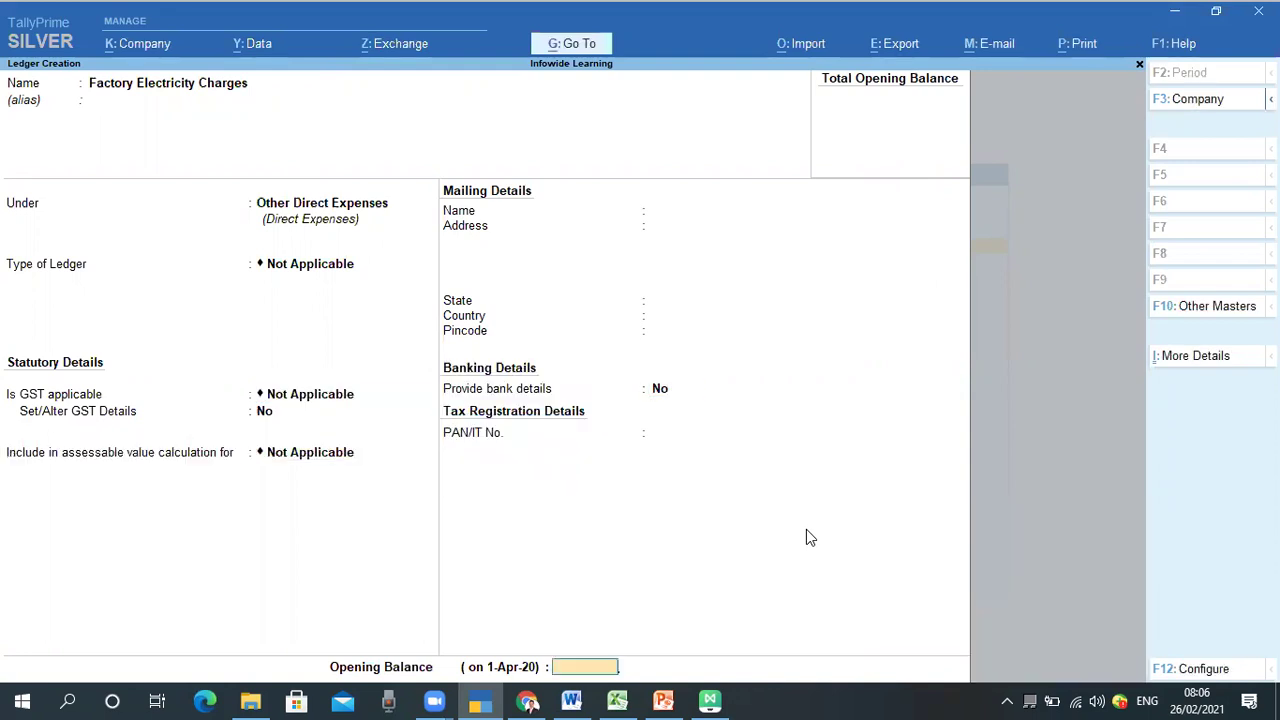
Save the Factory Electricity Charges ledger without an opening balance and switch to the MindMaster map to check the next direct cost item
{"action": "key", "text": "Return"}
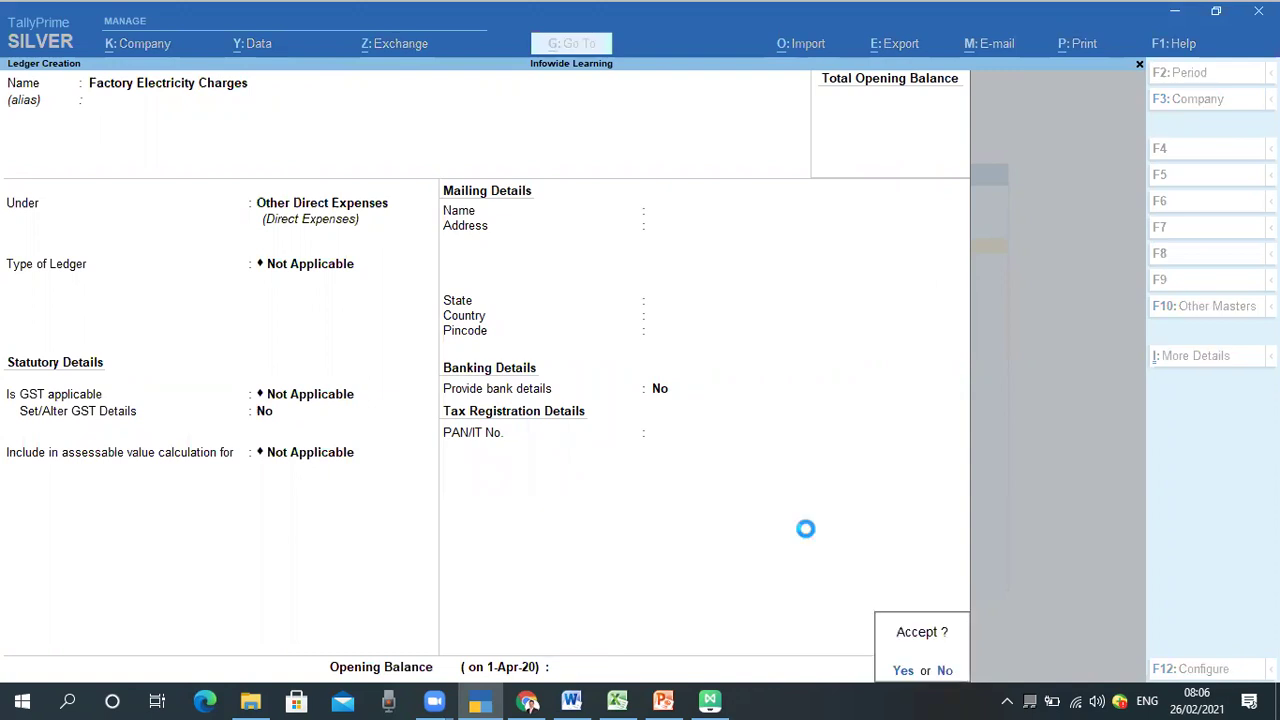
{"action": "key", "text": "Return"}
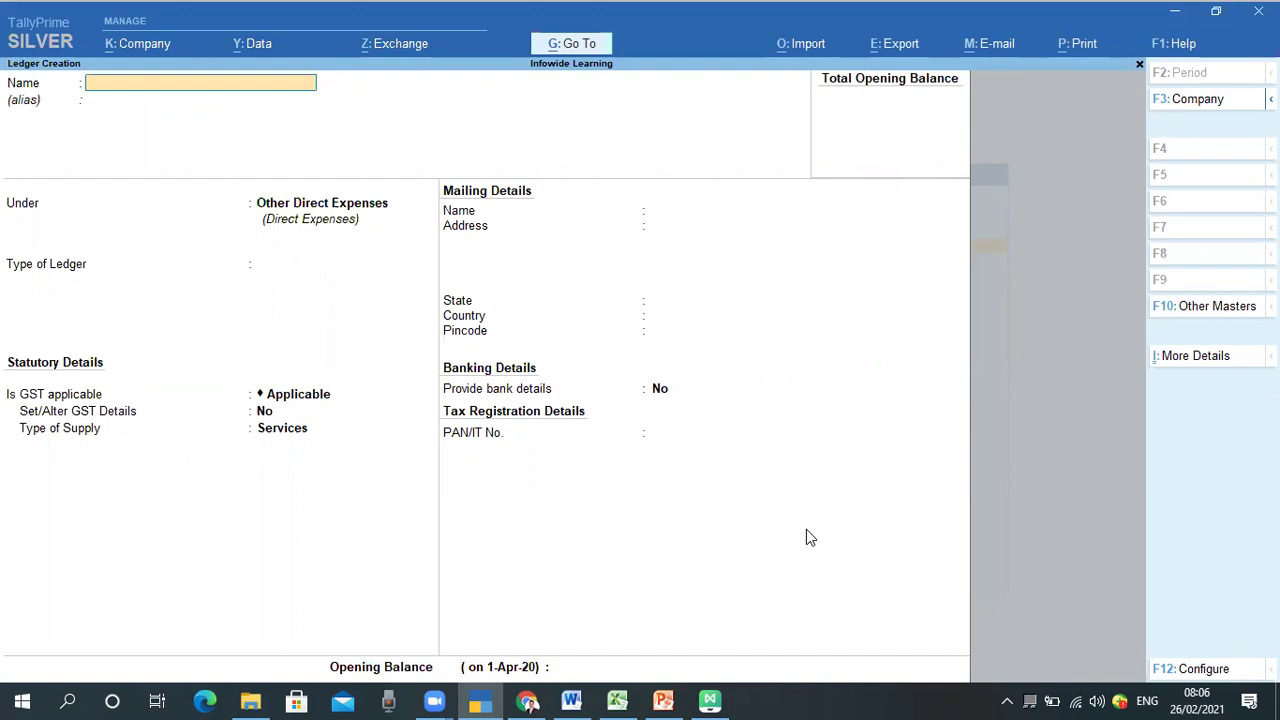
{"action": "key", "text": "alt+Tab"}
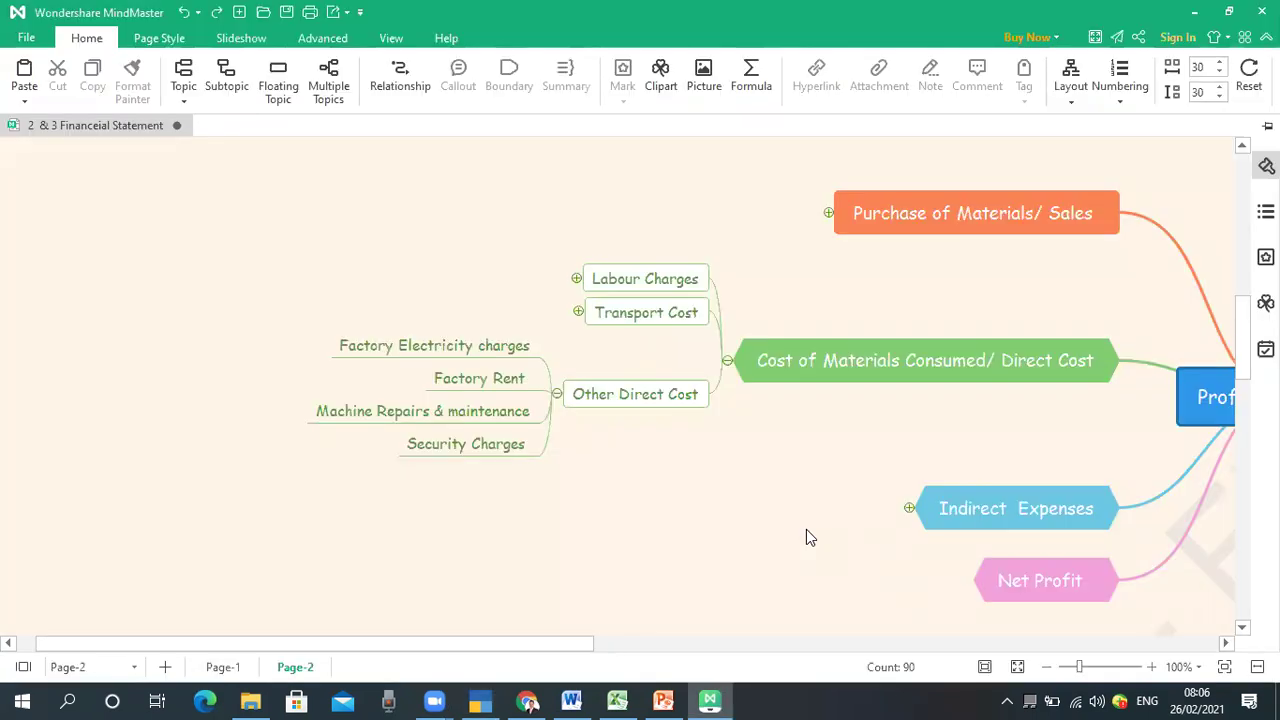
Switch to TallyPrime, name a new ledger Factory Rent without an alias and place it under Other Direct Expenses
{"action": "key", "text": "alt+Tab"}
{"action": "type", "text": "Factory"}
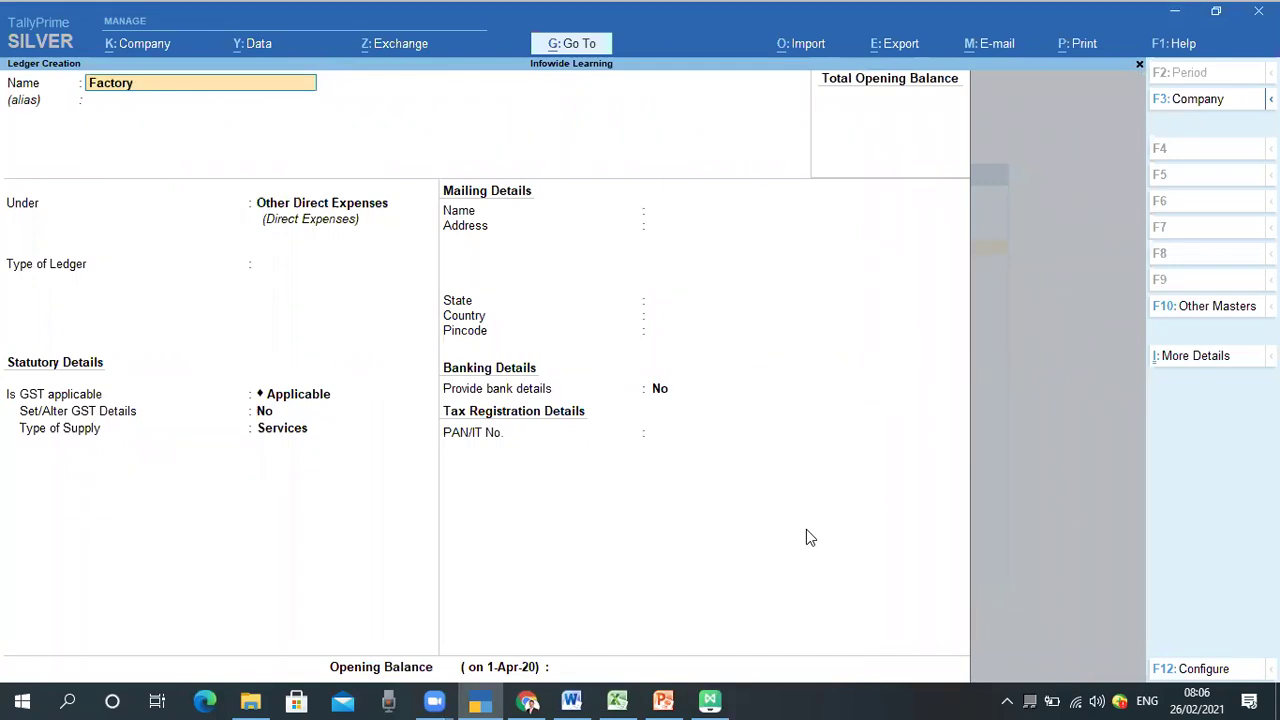
{"action": "type", "text": " r"}
{"action": "key", "text": "BackSpace"}
{"action": "type", "text": "Rent"}
{"action": "key", "text": "Return"}
{"action": "key", "text": "Return"}
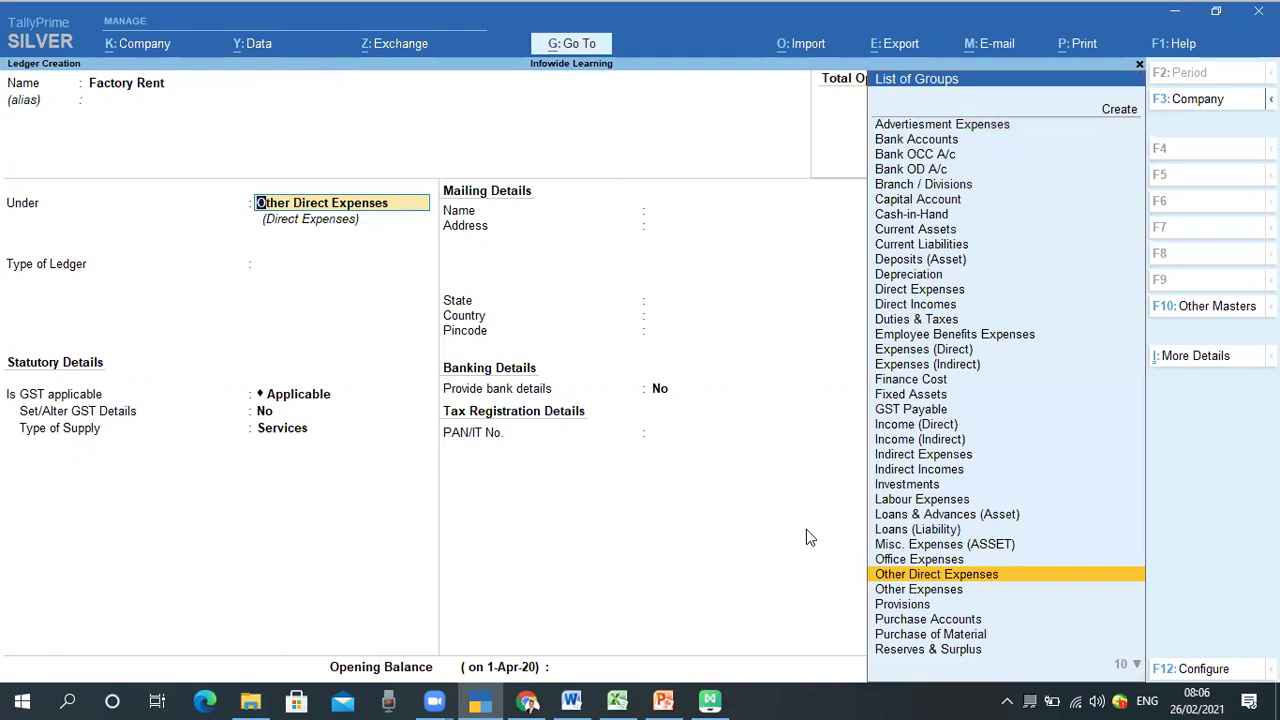
{"action": "key", "text": "Return"}
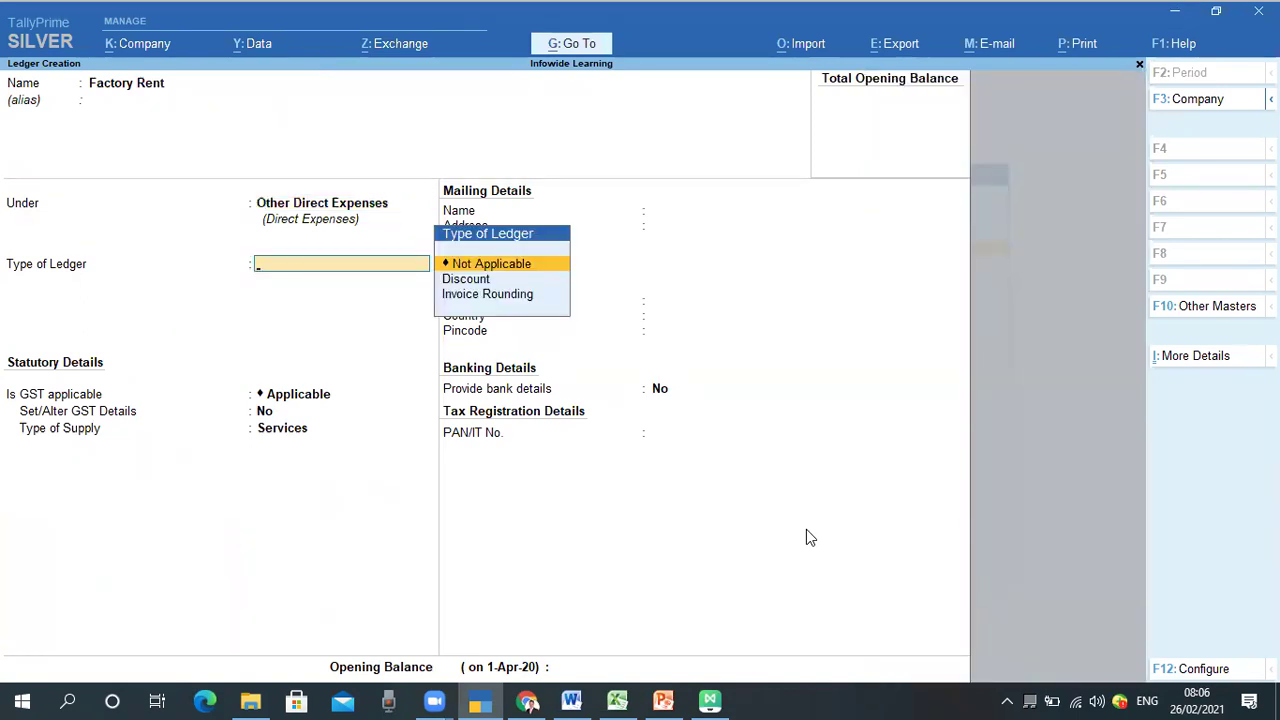
Set the Factory Rent ledger's type of ledger, GST applicability and assessable value inclusion to Not Applicable
{"action": "key", "text": "Return"}
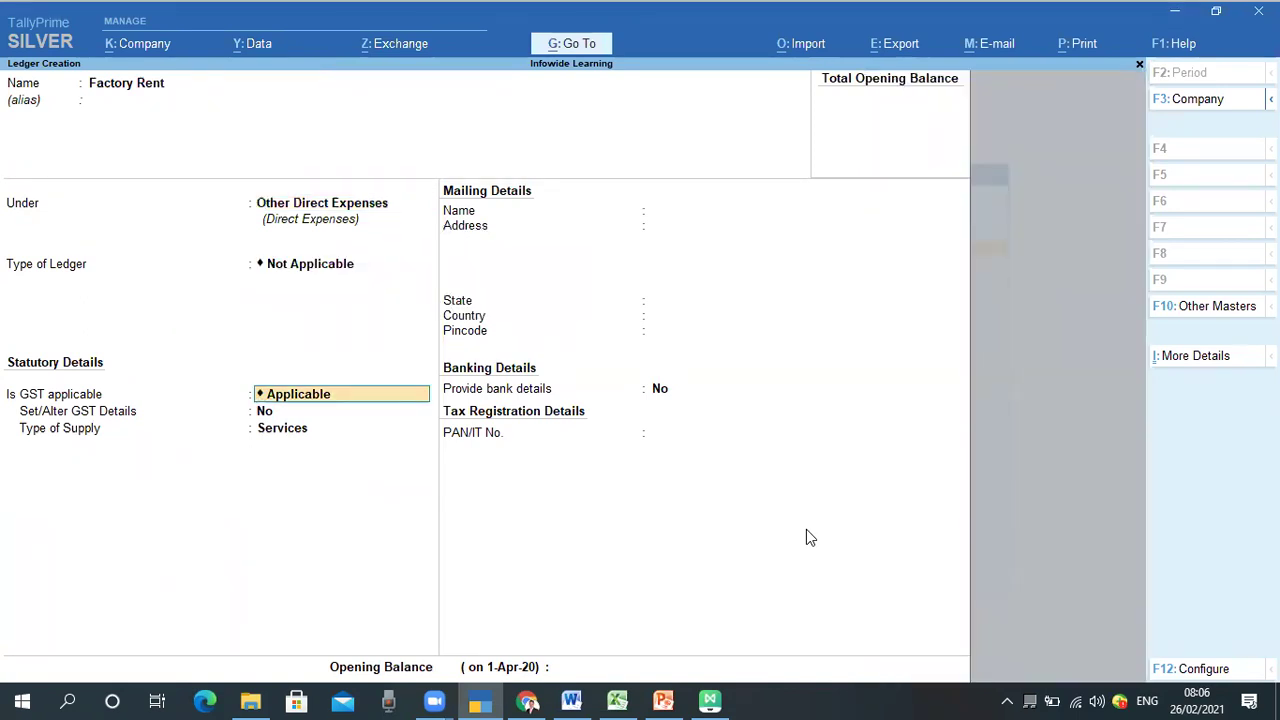
{"action": "type", "text": "N"}
{"action": "key", "text": "Down"}
{"action": "key", "text": "Up"}
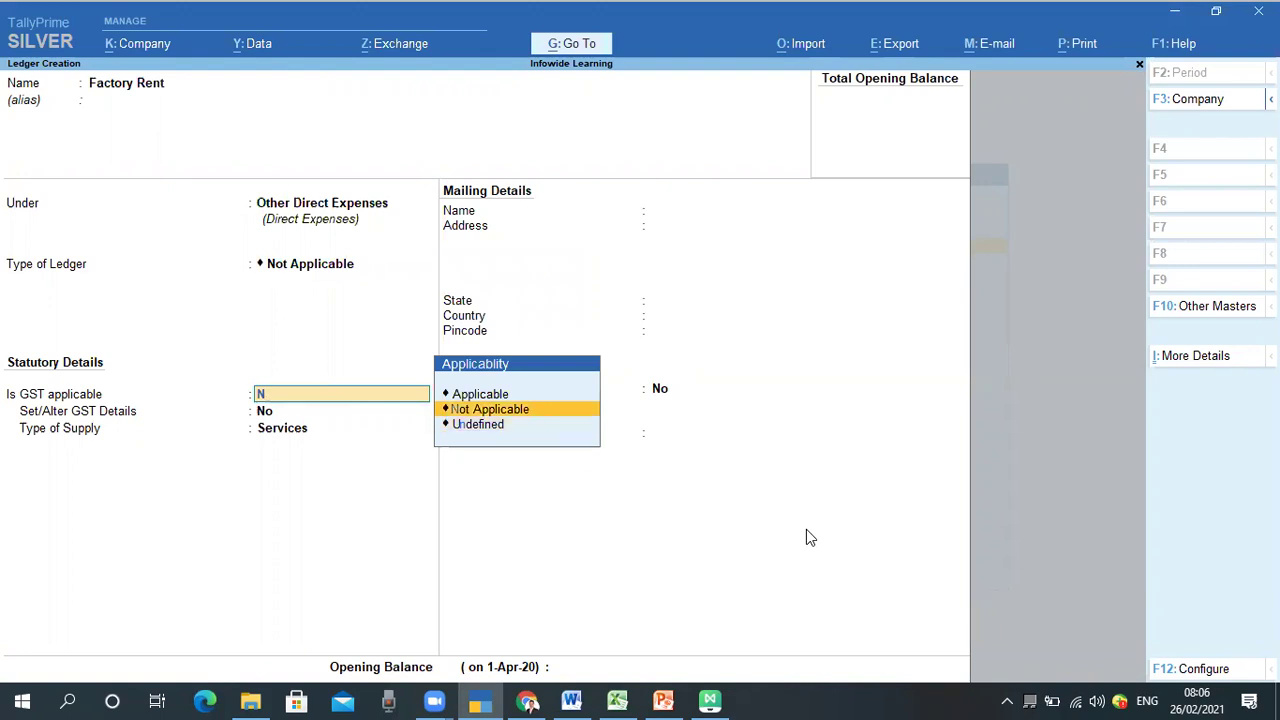
{"action": "key", "text": "Return"}
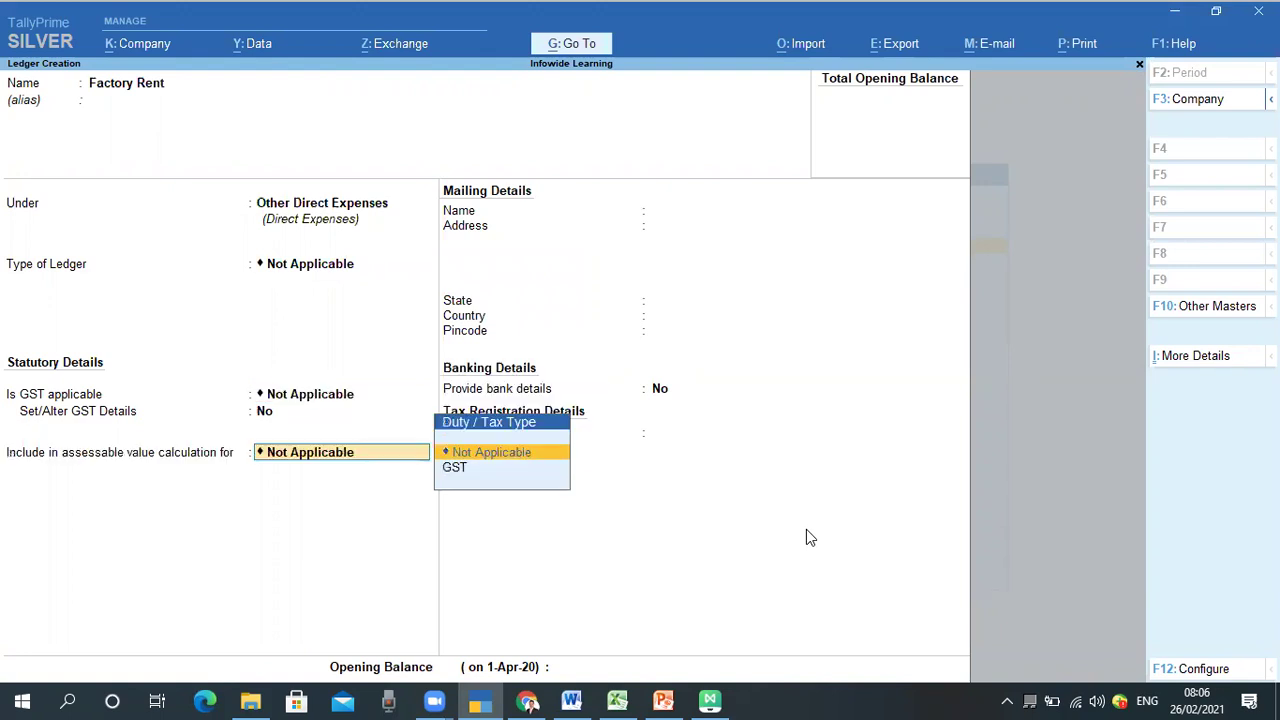
{"action": "key", "text": "Down"}
{"action": "key", "text": "Up"}
{"action": "key", "text": "Return"}
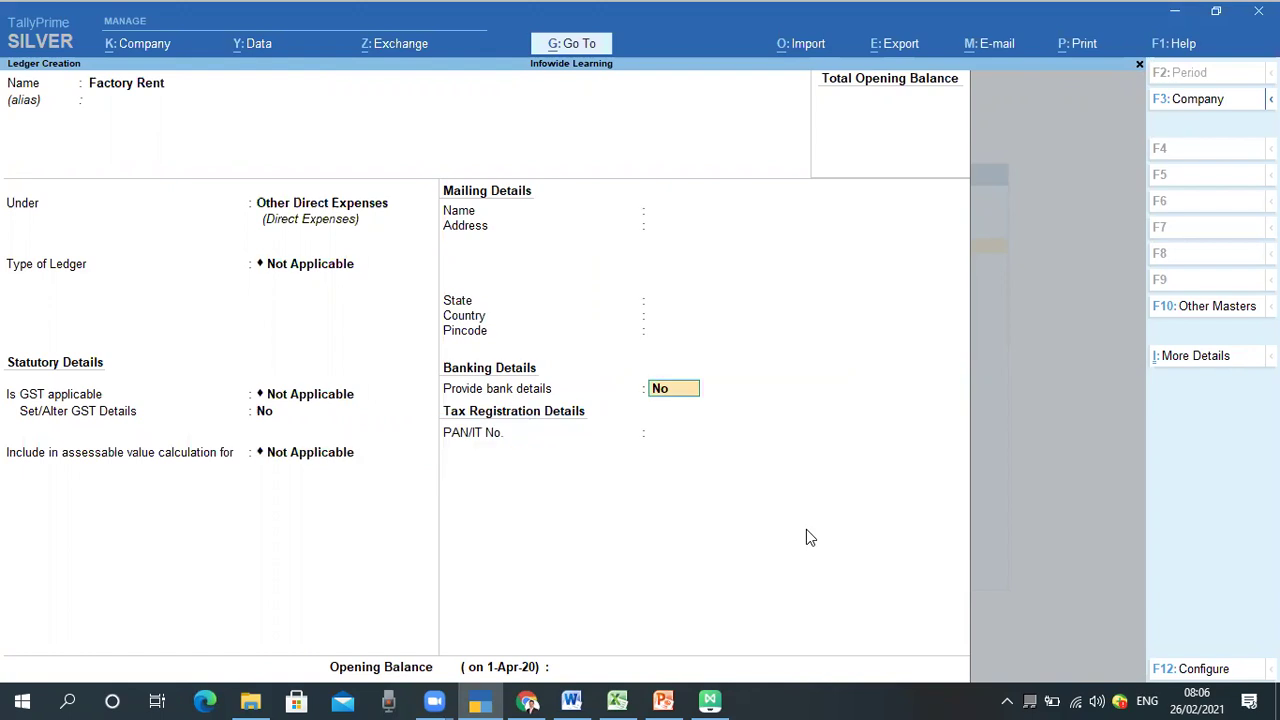
Keep bank details at No, save Factory Rent without an opening balance, and check the next item on the MindMaster map
{"action": "key", "text": "Return"}
{"action": "key", "text": "Return"}
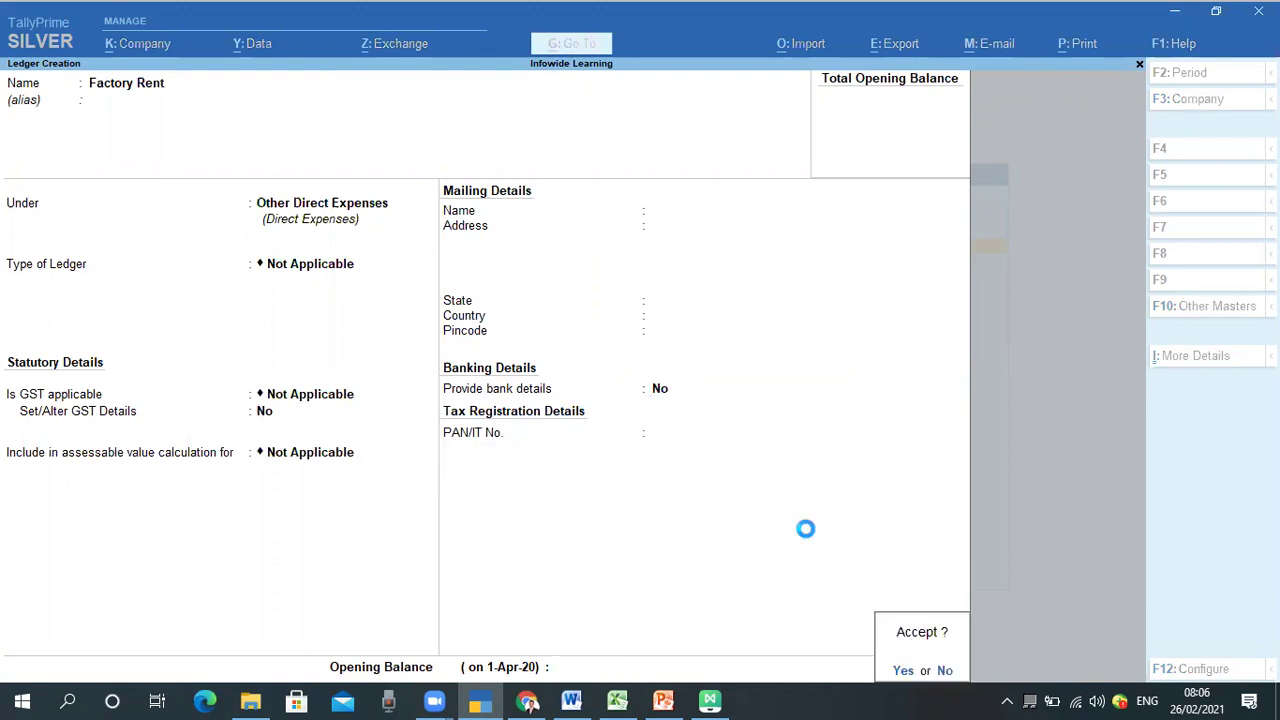
{"action": "key", "text": "Return"}
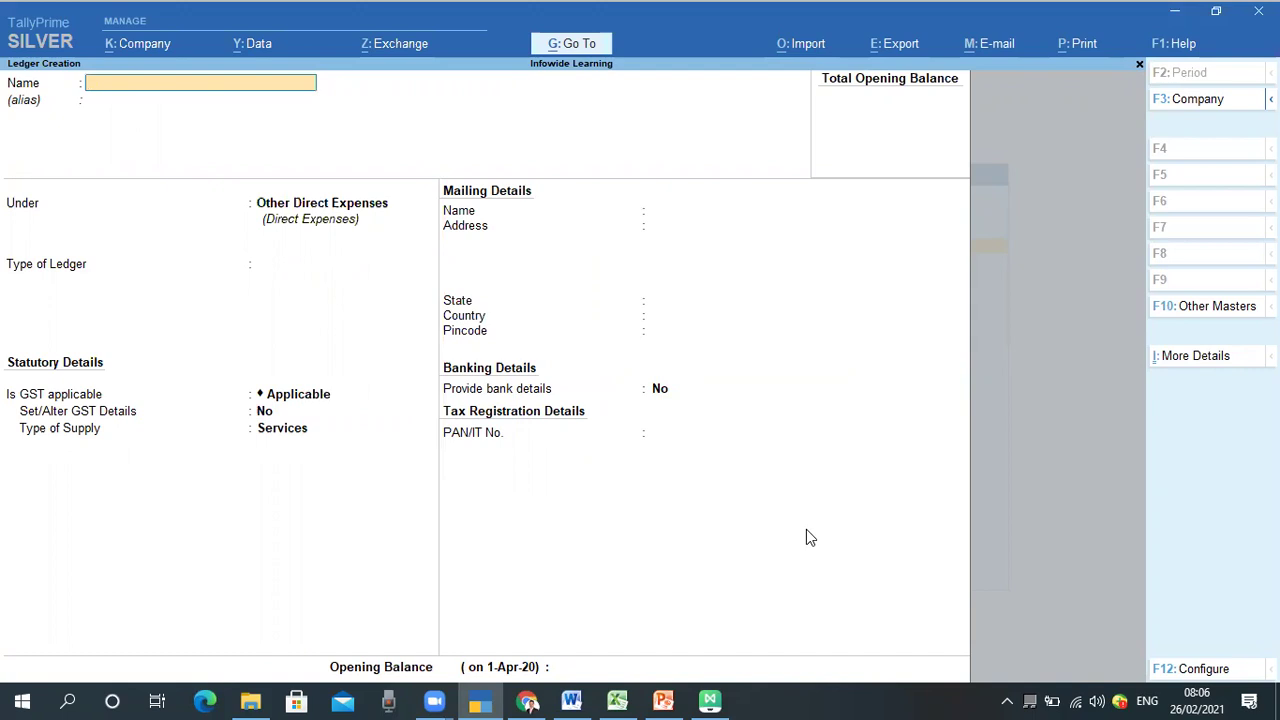
{"action": "key", "text": "alt+Tab"}
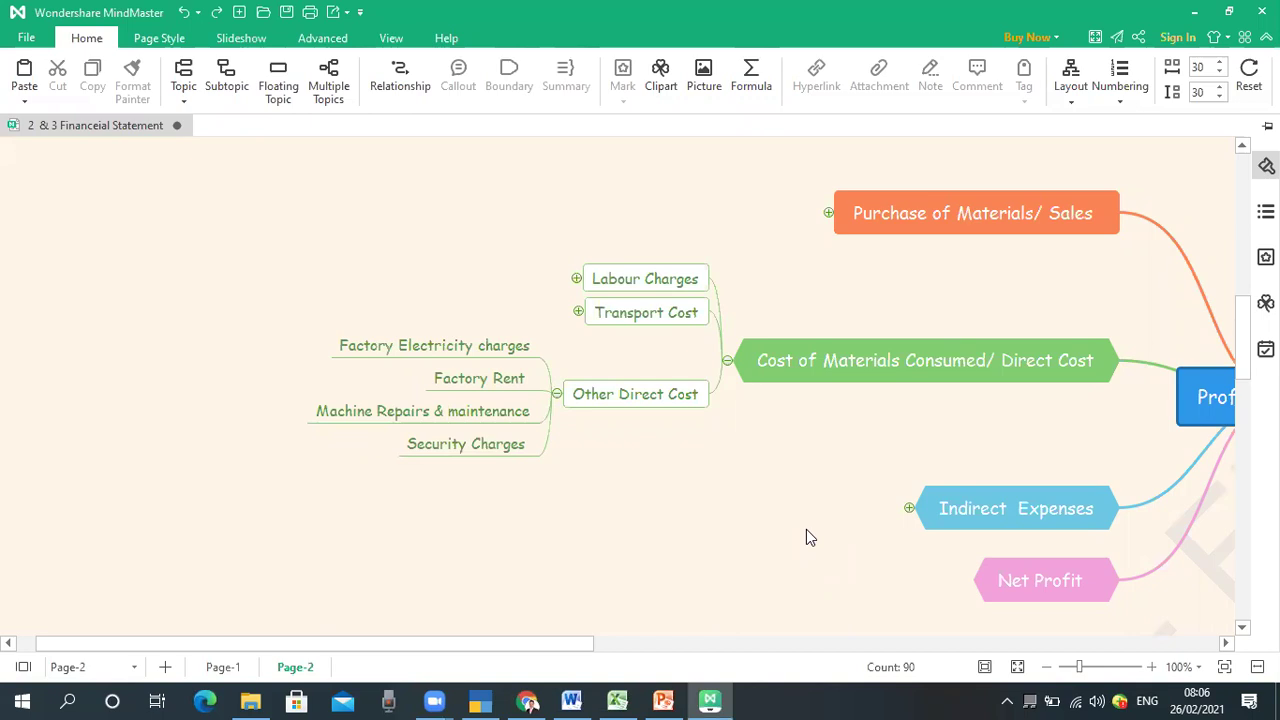
Switch to TallyPrime, name a new ledger Machinery Repairs & Maintenance without an alias and place it under Other Direct Expenses
{"action": "key", "text": "alt+Tab"}
{"action": "type", "text": "M"}
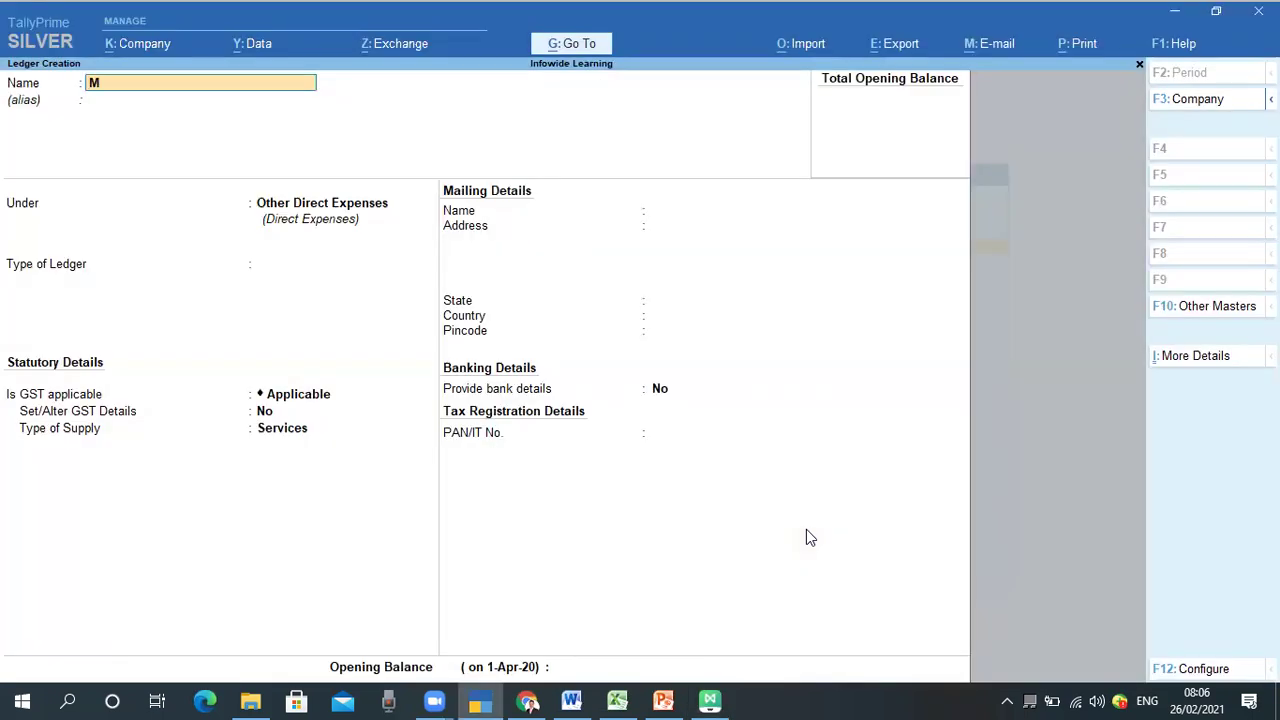
{"action": "type", "text": "achinery Repairs & Maintenance"}
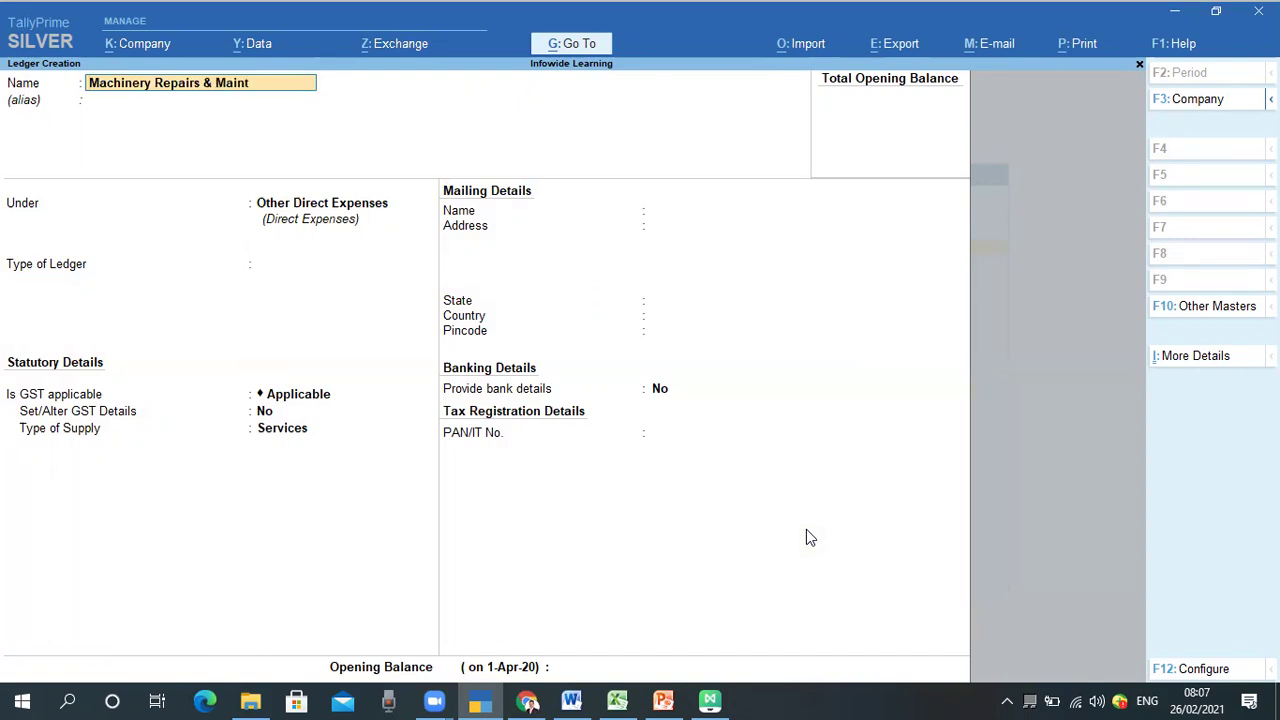
{"action": "key", "text": "Return"}
{"action": "key", "text": "Return"}
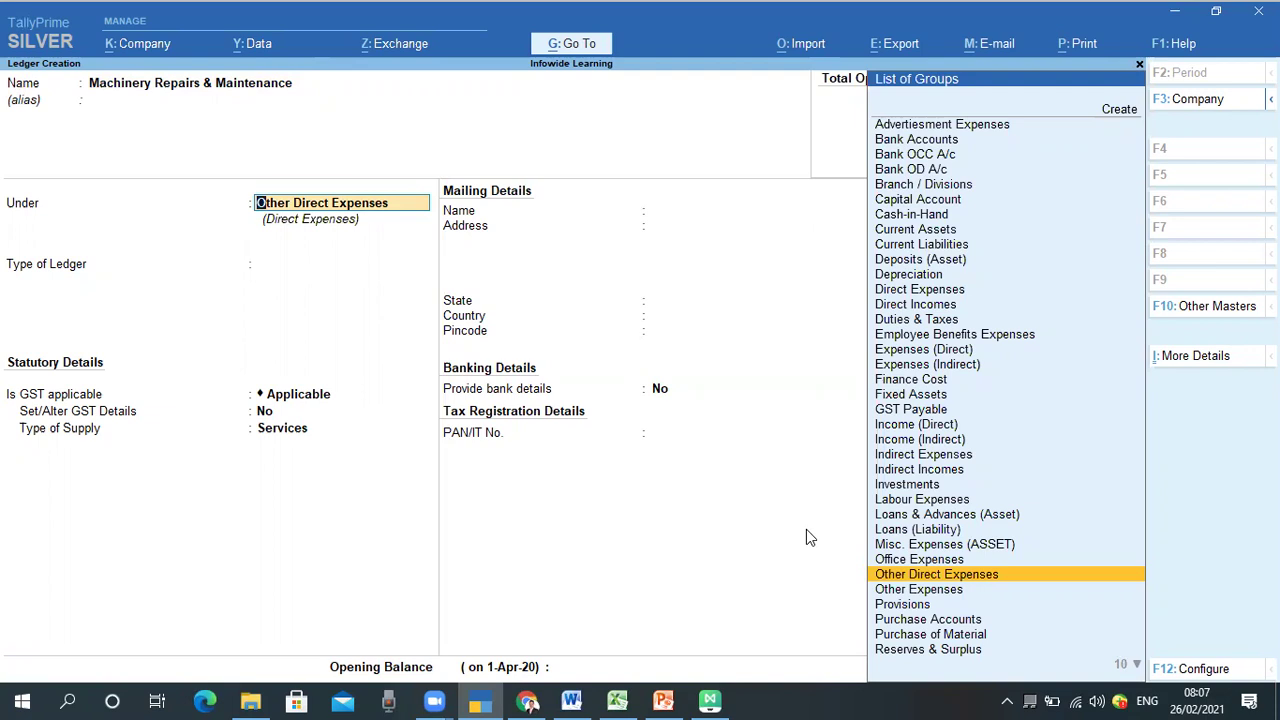
{"action": "key", "text": "Return"}
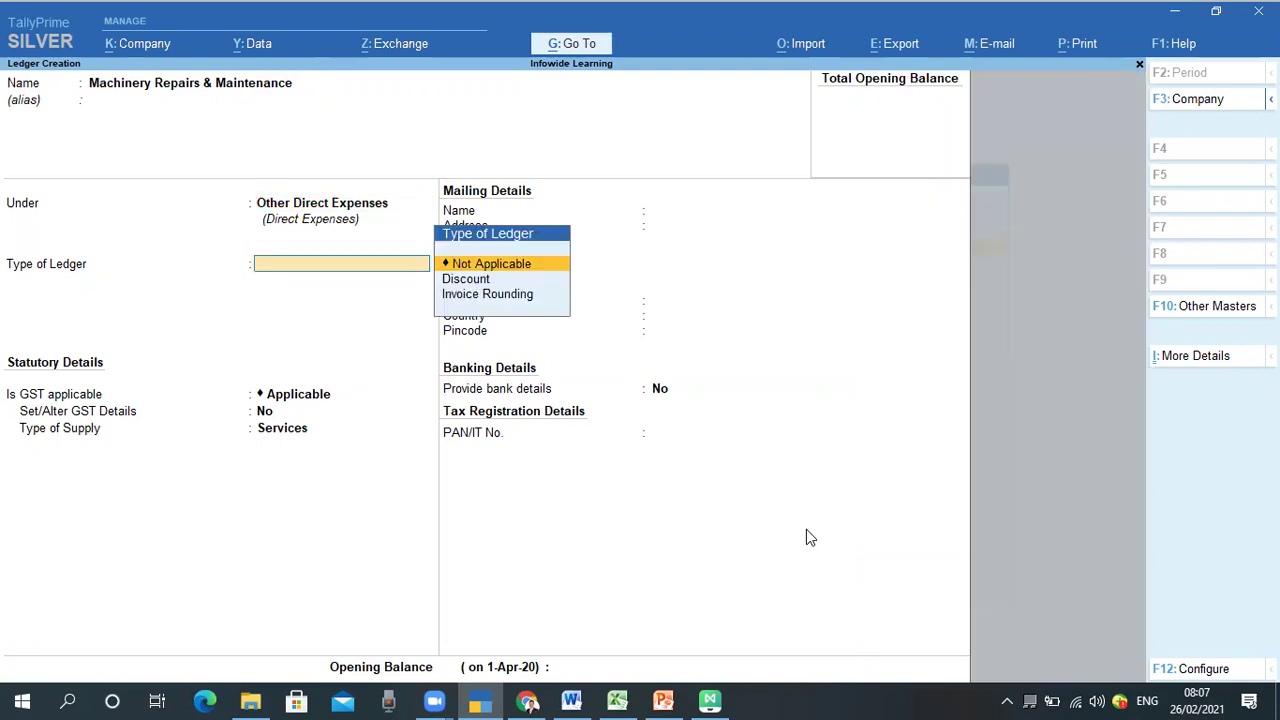
Set the Machinery Repairs & Maintenance ledger's type of ledger, GST applicability and assessable value inclusion to Not Applicable
{"action": "key", "text": "Return"}
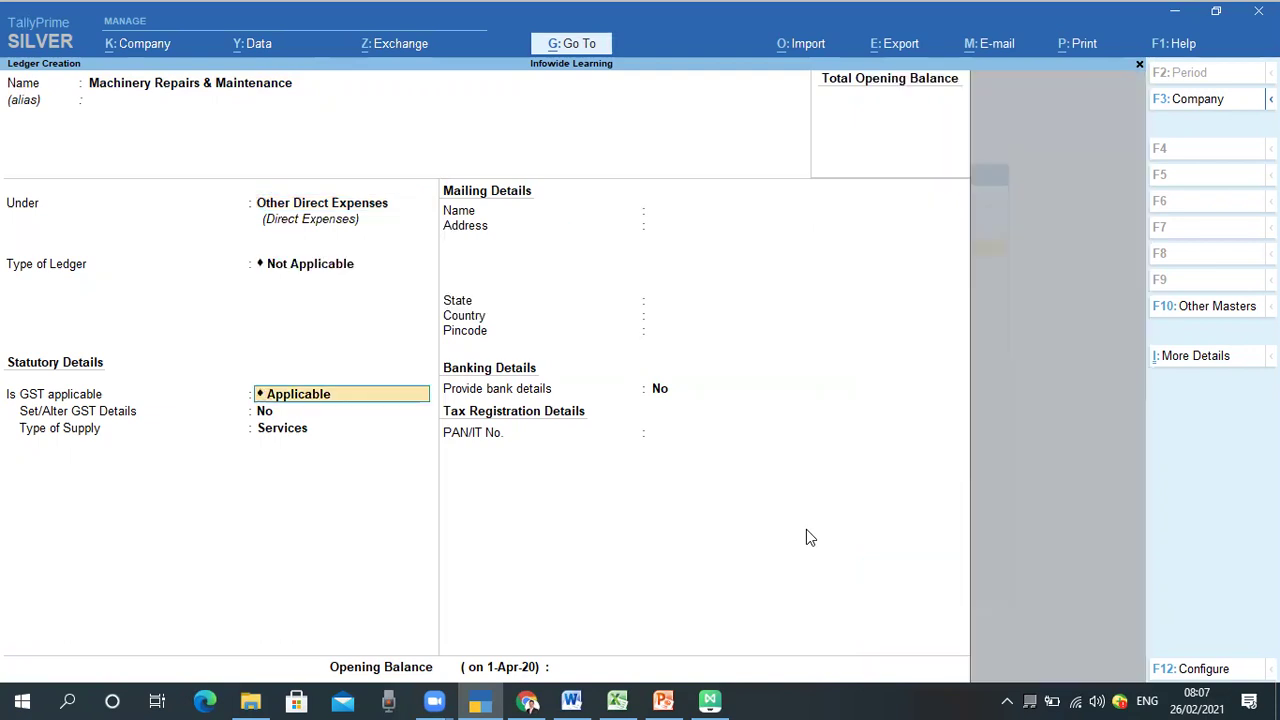
{"action": "key", "text": "Return"}
{"action": "key", "text": "BackSpace"}
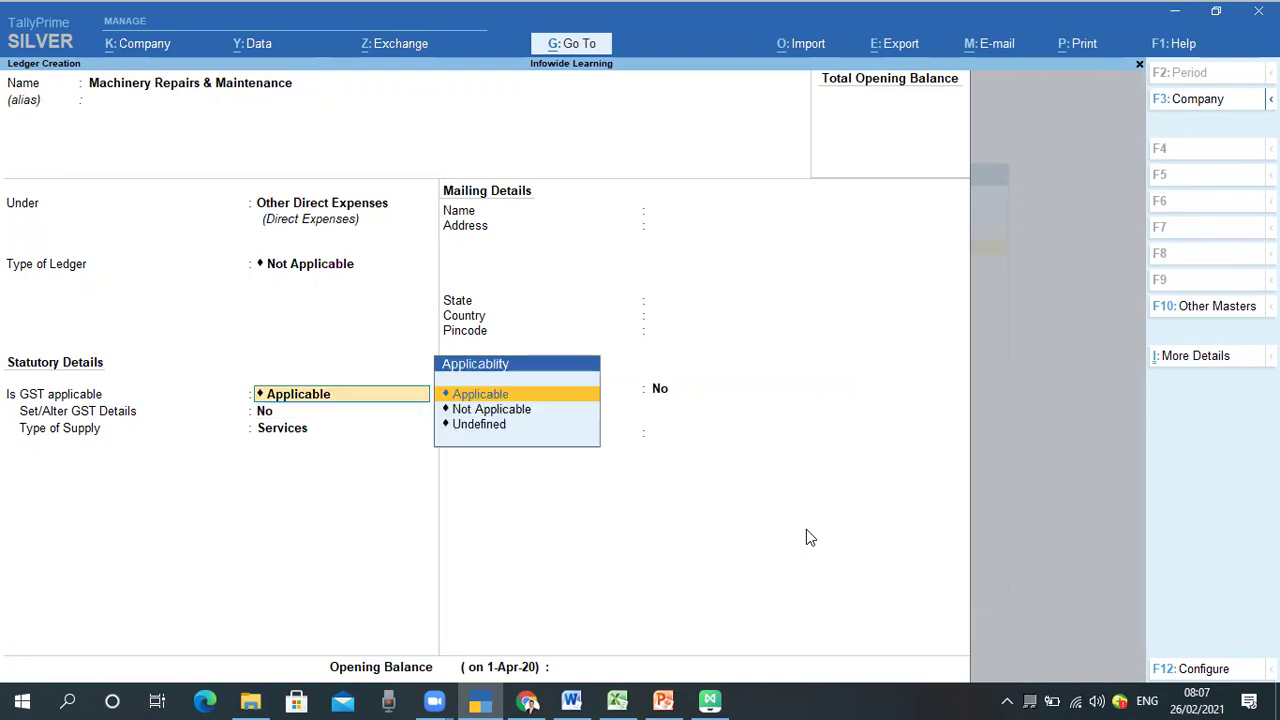
{"action": "key", "text": "Down"}
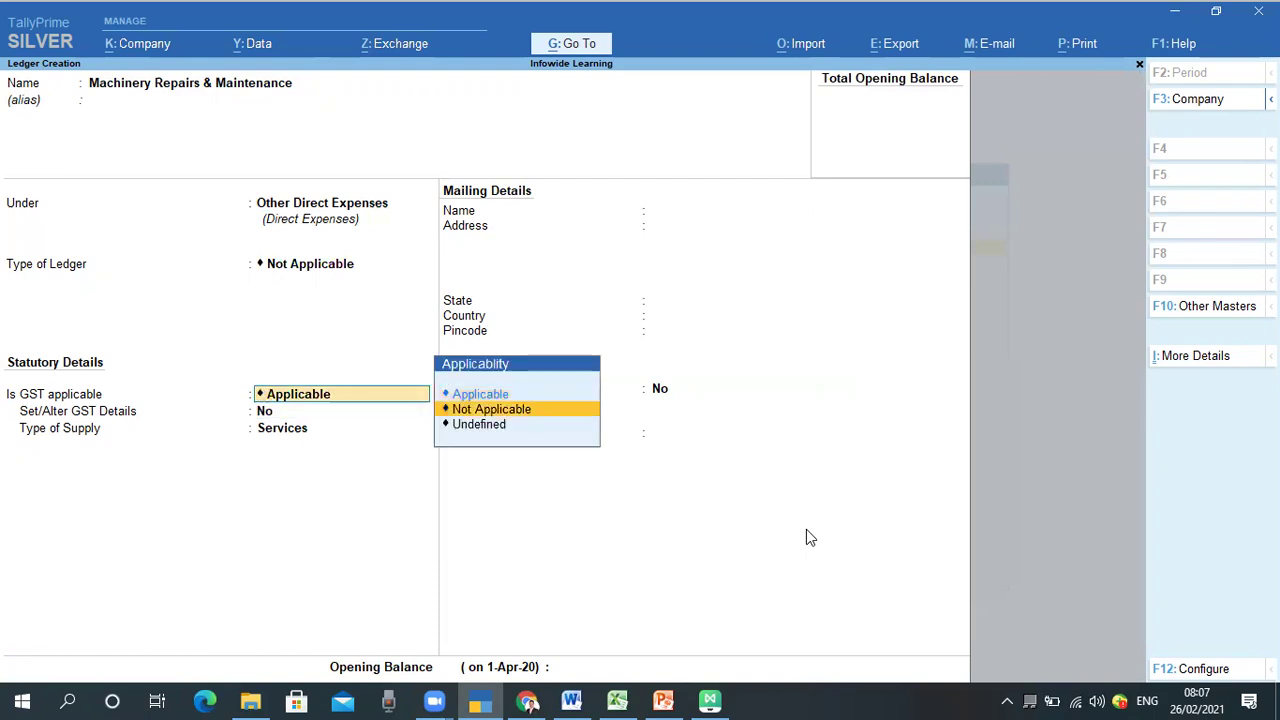
{"action": "key", "text": "Return"}
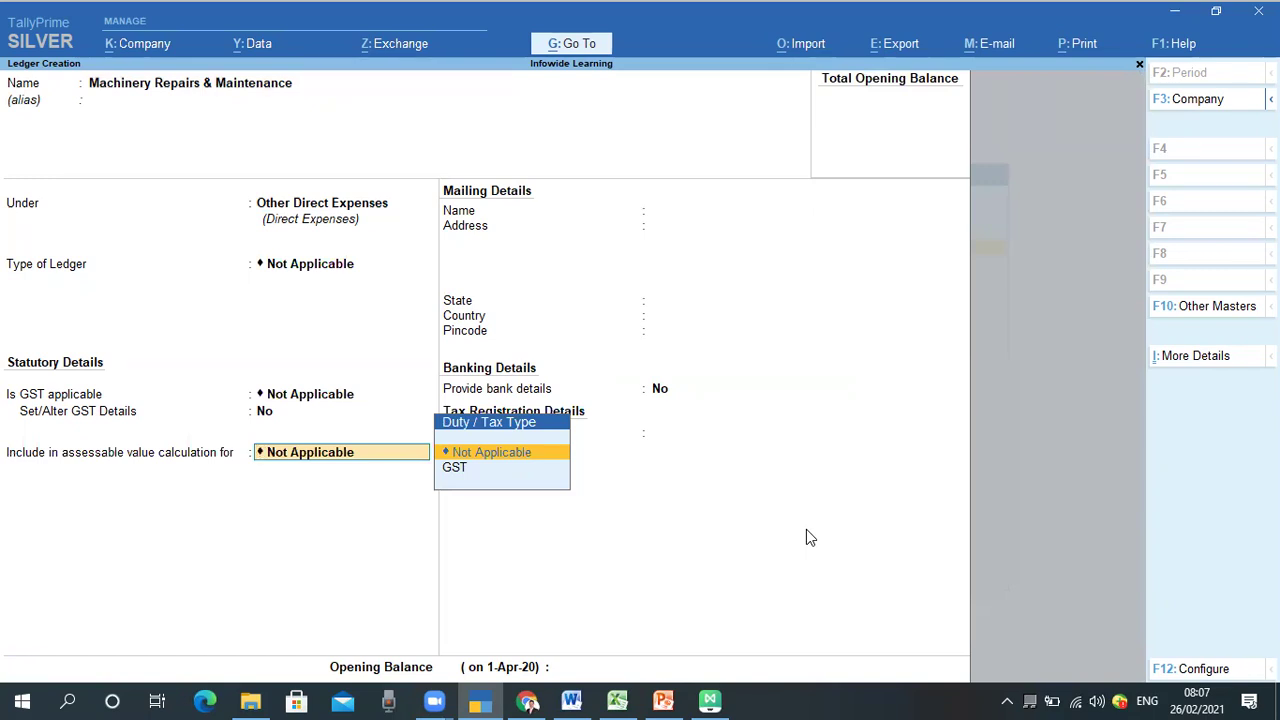
{"action": "key", "text": "Return"}
Keep bank details at No, save Machinery Repairs & Maintenance without an opening balance, and check the remaining item on the MindMaster map
{"action": "key", "text": "Return"}
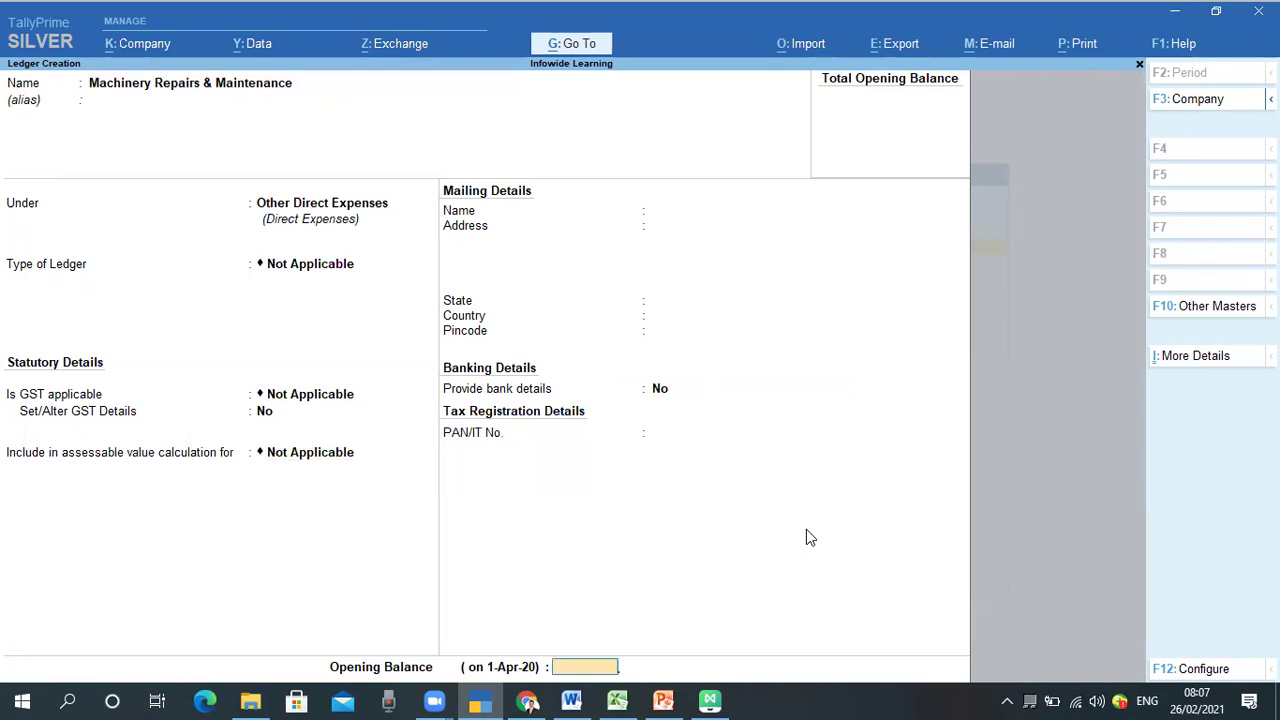
{"action": "key", "text": "Return"}
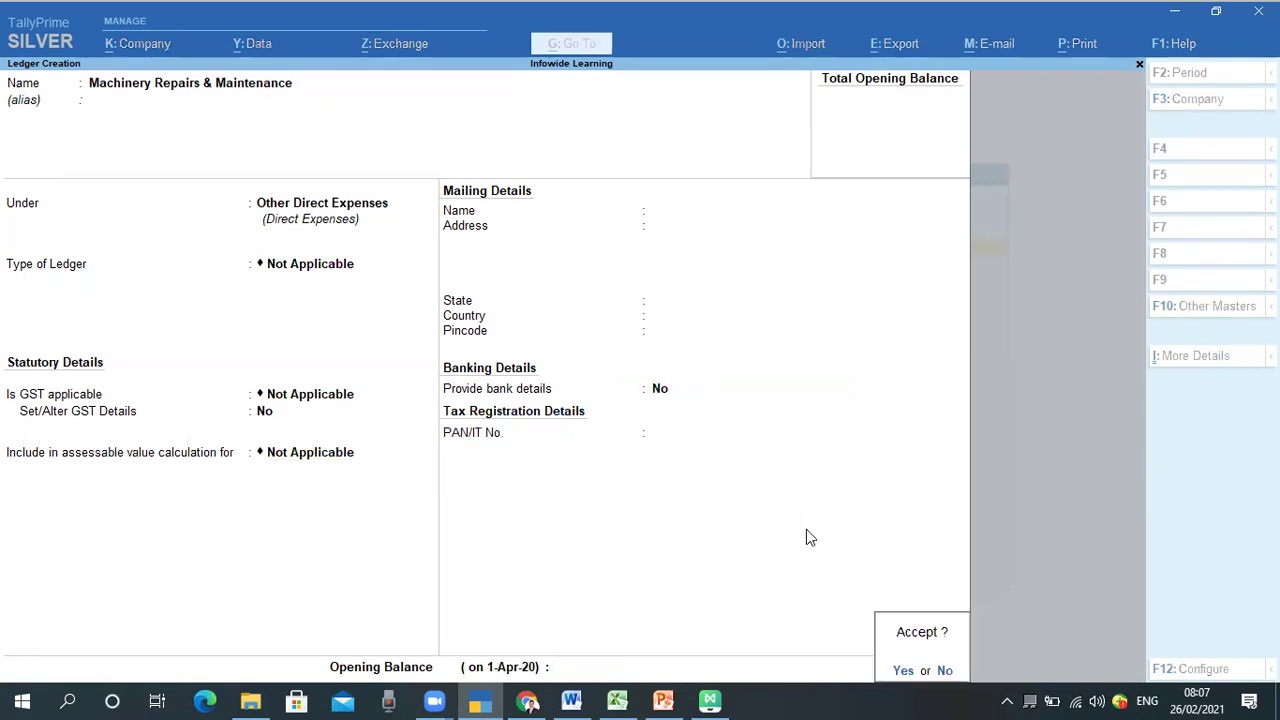
{"action": "key", "text": "Return"}
{"action": "key", "text": "alt+Tab"}
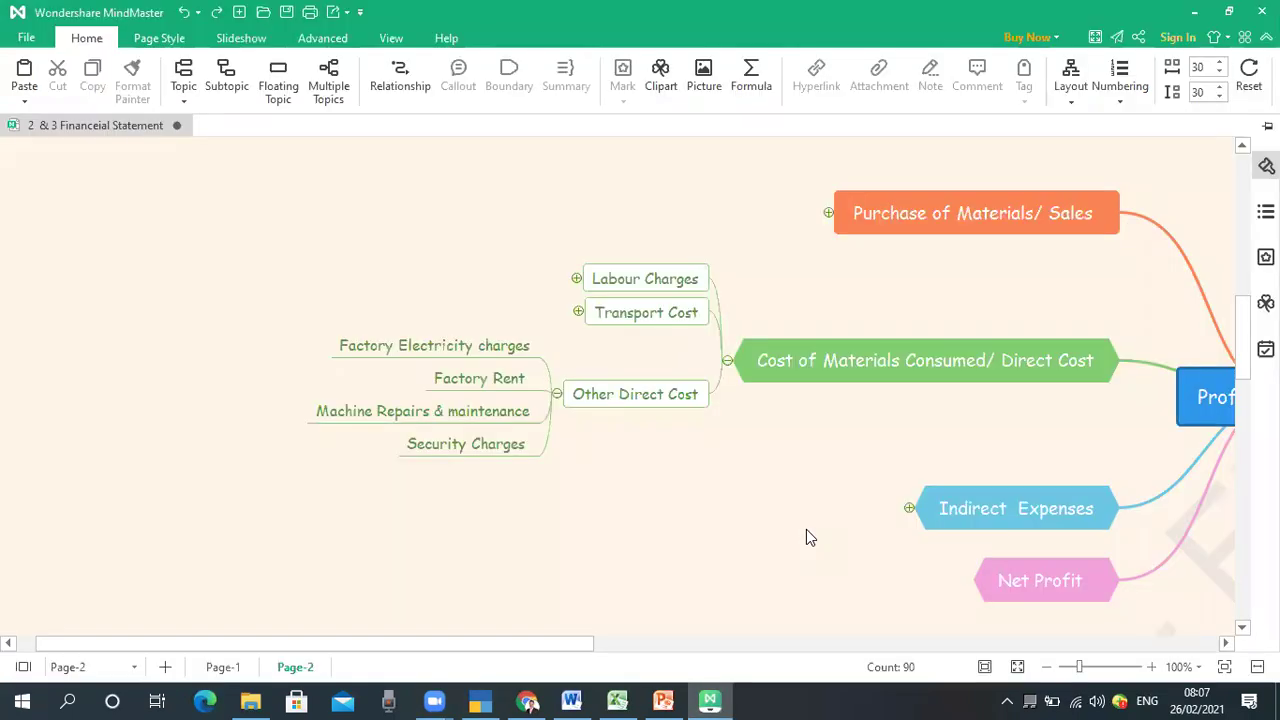
Switch to TallyPrime, name a new ledger Factory Secutiry Charges without an alias and place it under Other Direct Expenses
{"action": "key", "text": "alt+Tab"}
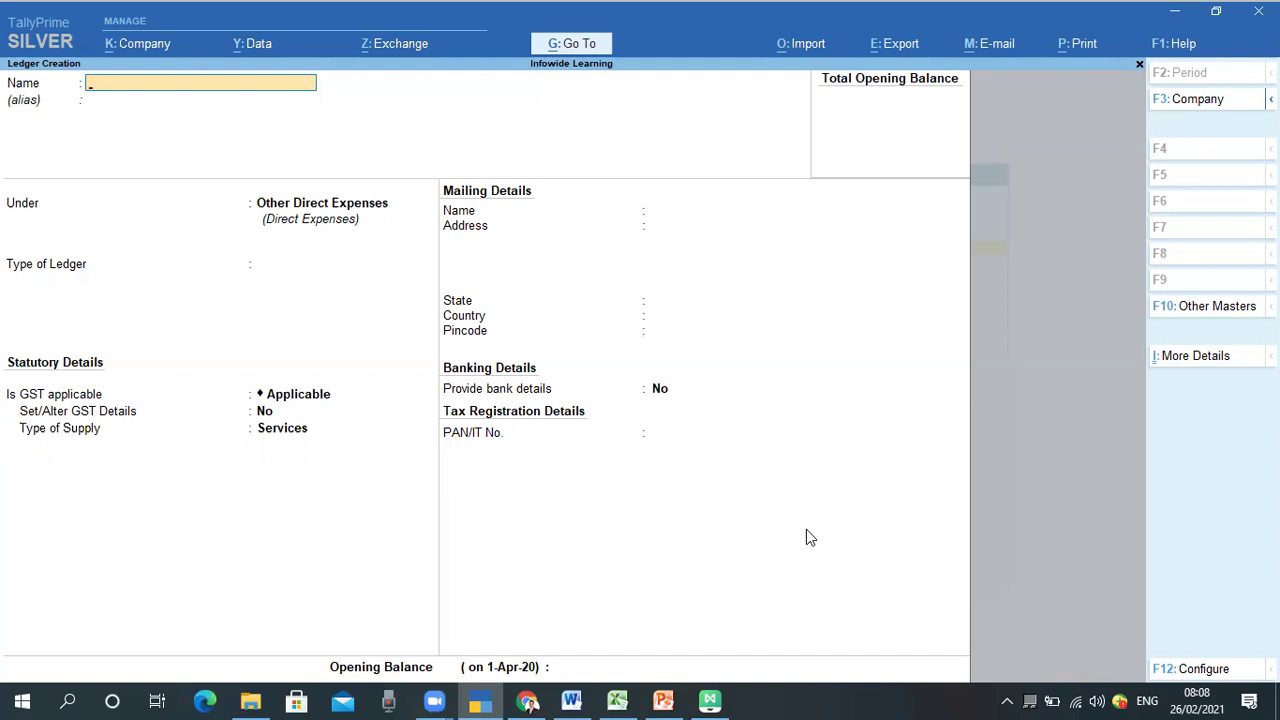
{"action": "type", "text": "Factory Secutiry Charges"}
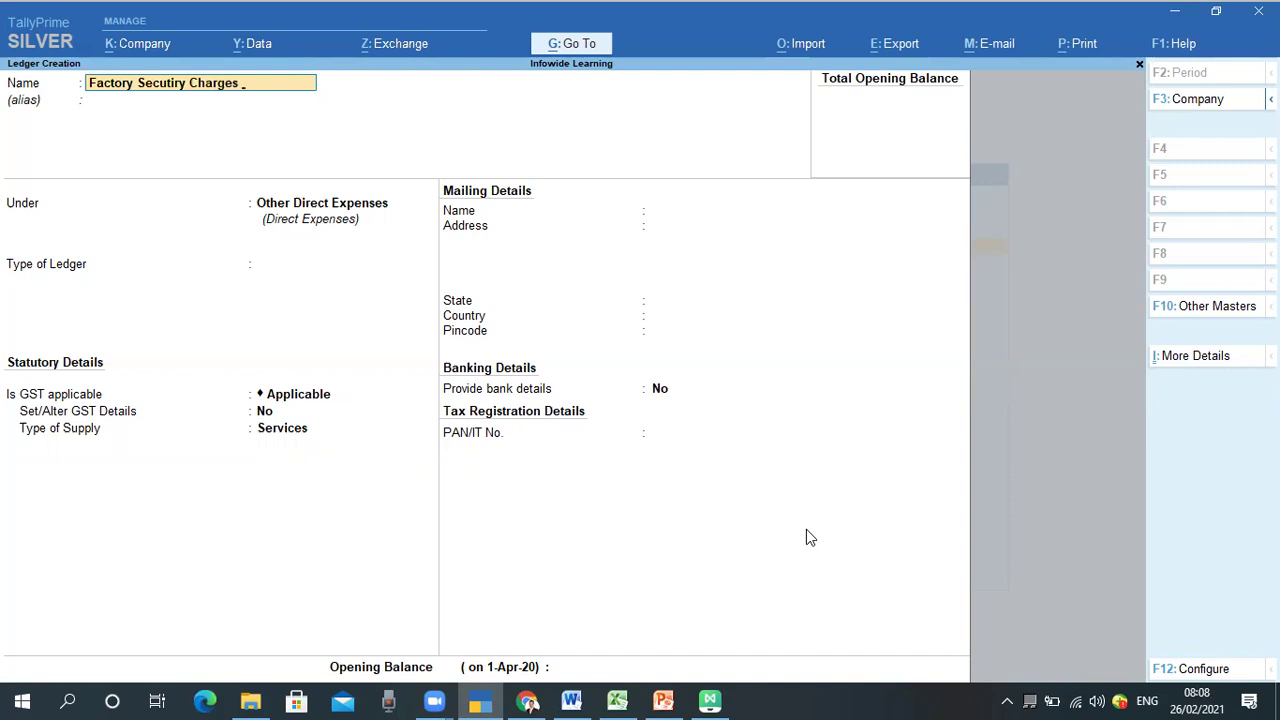
{"action": "key", "text": "Return"}
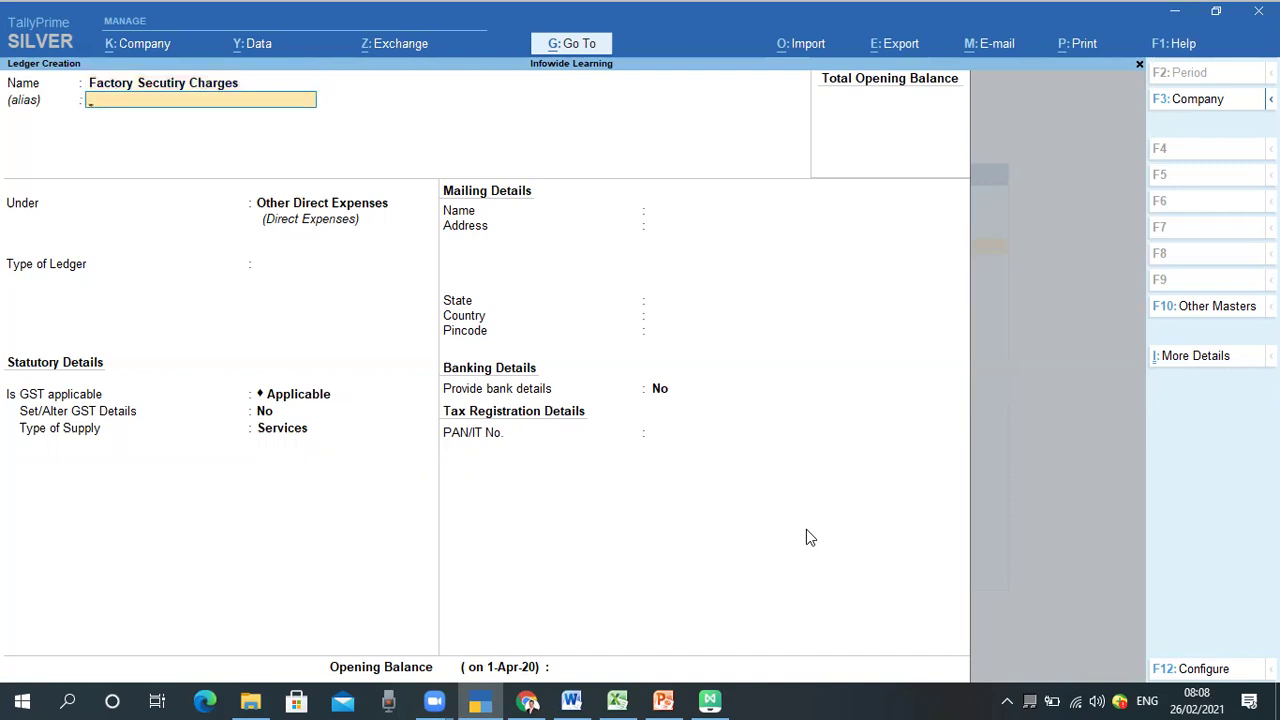
{"action": "key", "text": "Return"}
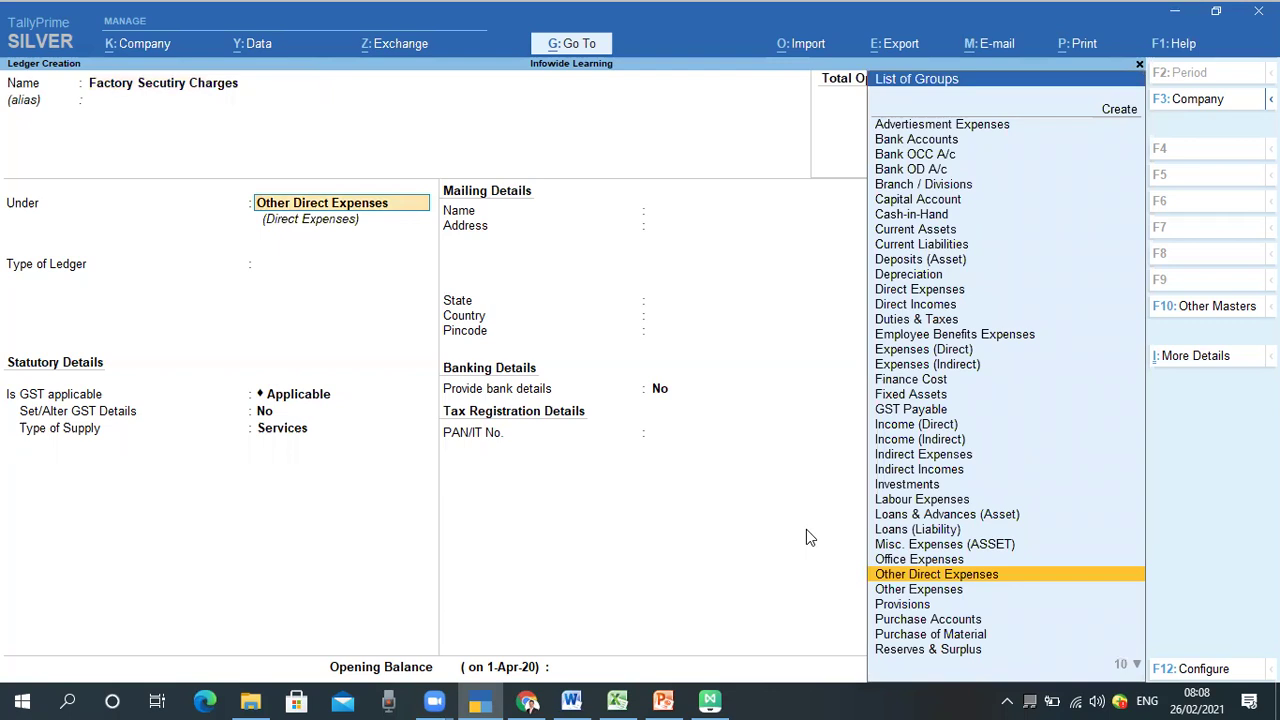
{"action": "key", "text": "Return"}
Set the Factory Secutiry Charges ledger's type of ledger, GST applicability and assessable value inclusion to Not Applicable
{"action": "key", "text": "Return"}
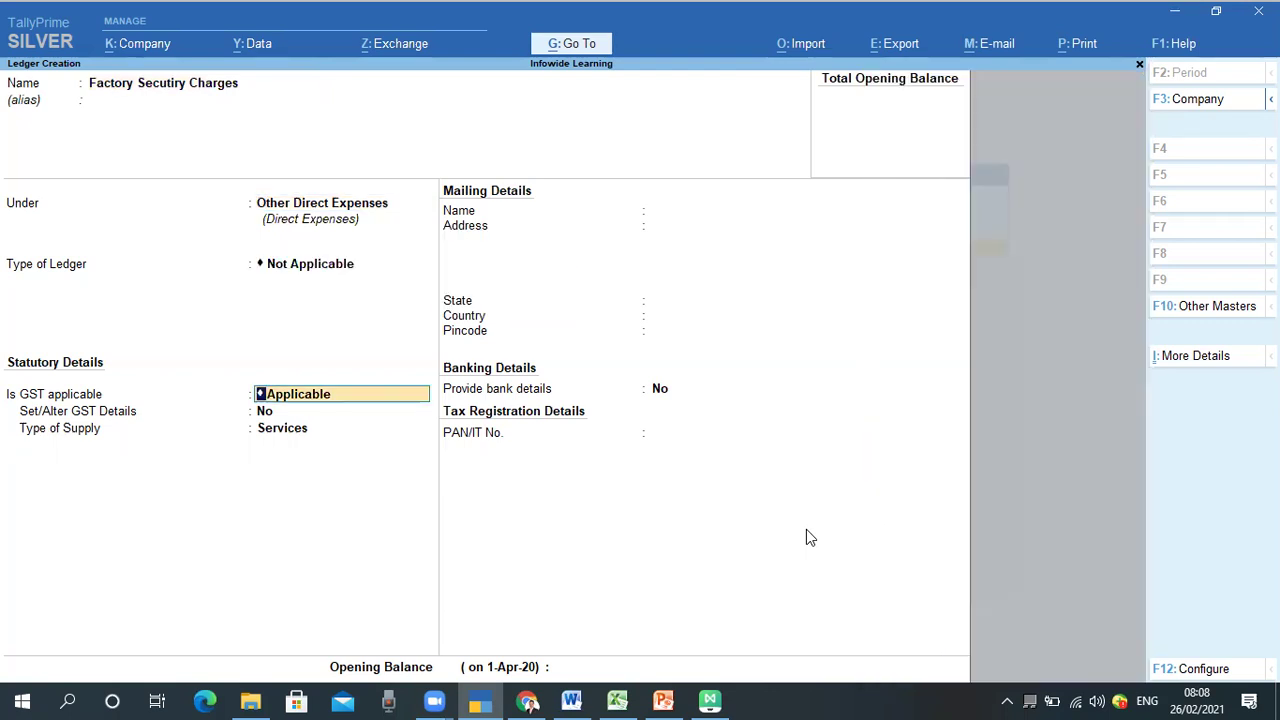
{"action": "key", "text": "Return"}
{"action": "key", "text": "BackSpace"}
{"action": "key", "text": "Down"}
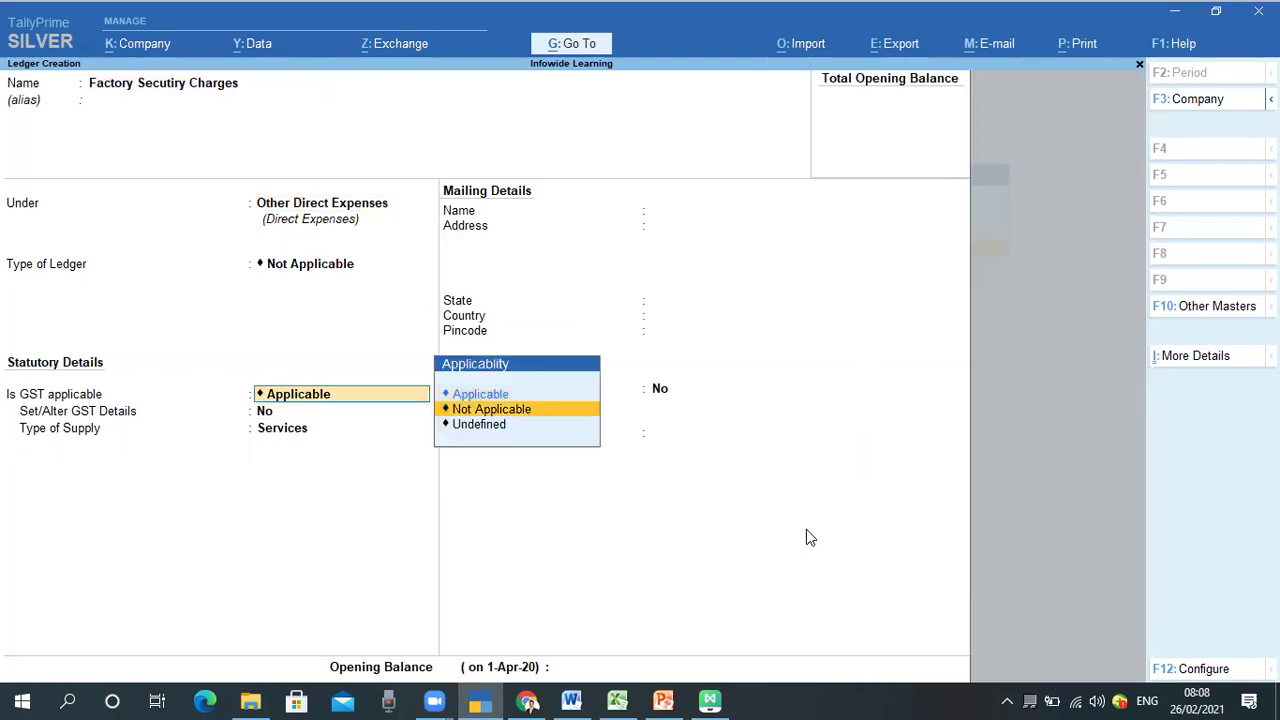
{"action": "key", "text": "Return"}
{"action": "key", "text": "Down"}
{"action": "key", "text": "Up"}
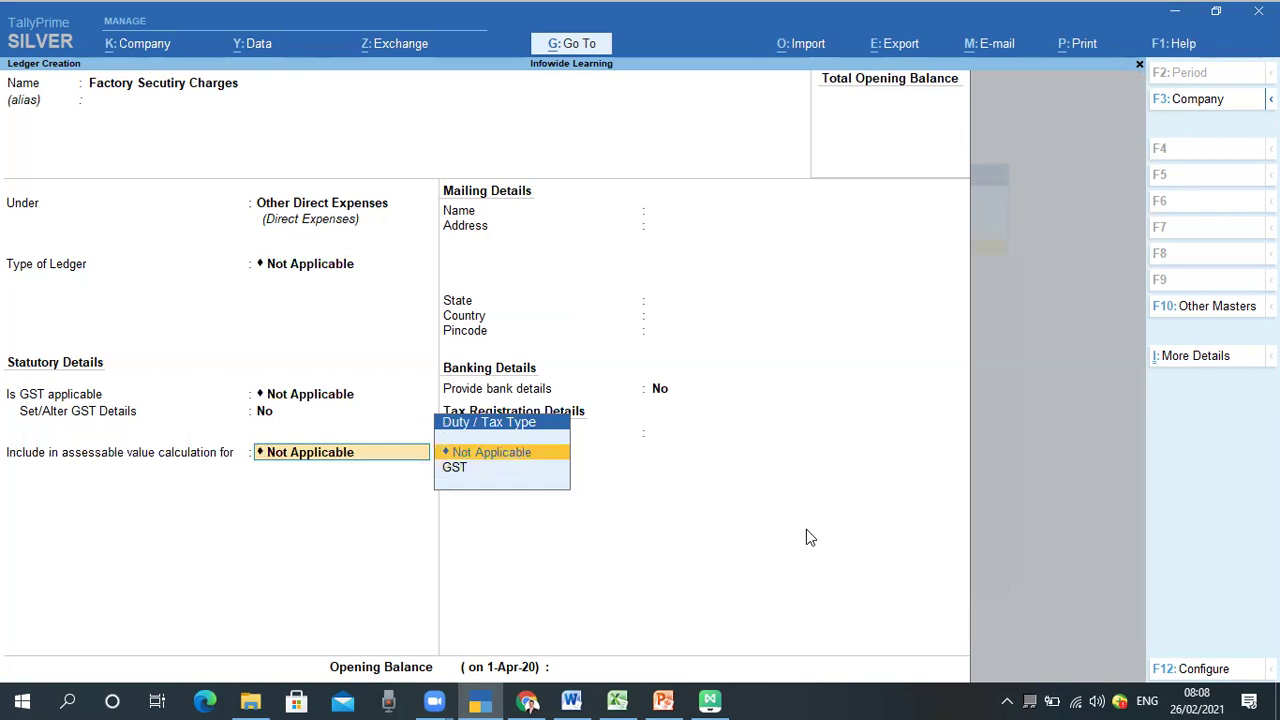
{"action": "key", "text": "Return"}
Keep bank details at No and save the Factory Secutiry Charges ledger without an opening balance
{"action": "key", "text": "Return"}
{"action": "key", "text": "Return"}
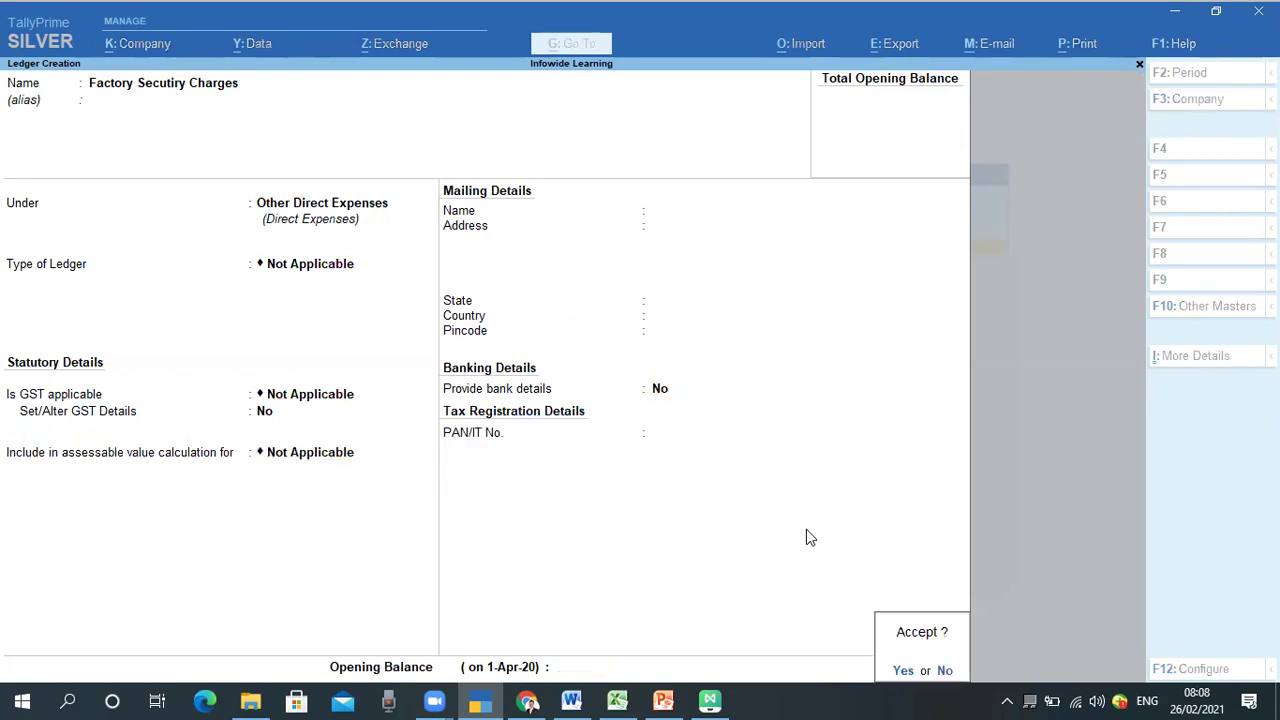
{"action": "key", "text": "Return"}
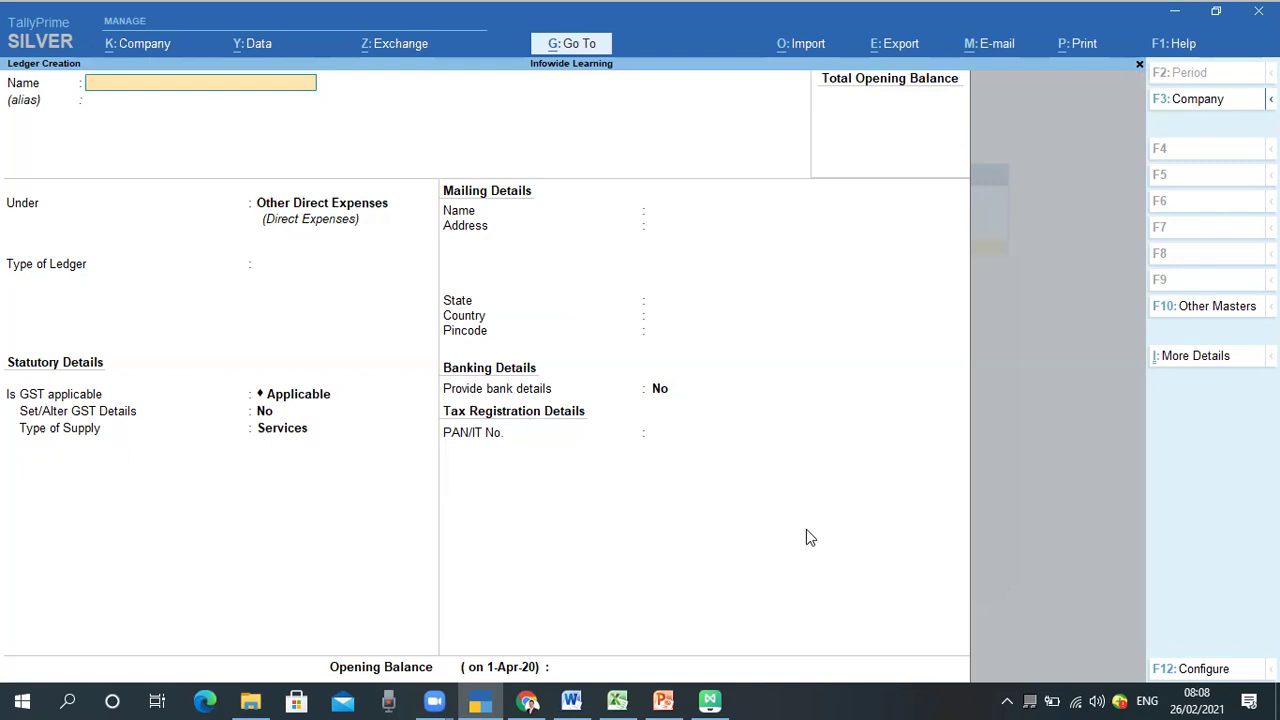
Switch to MindMaster, collapse the Other Direct Cost and Direct Cost branches, and expand Indirect Expenses and Employee Benefits Exp
{"action": "key", "text": "alt+Tab"}
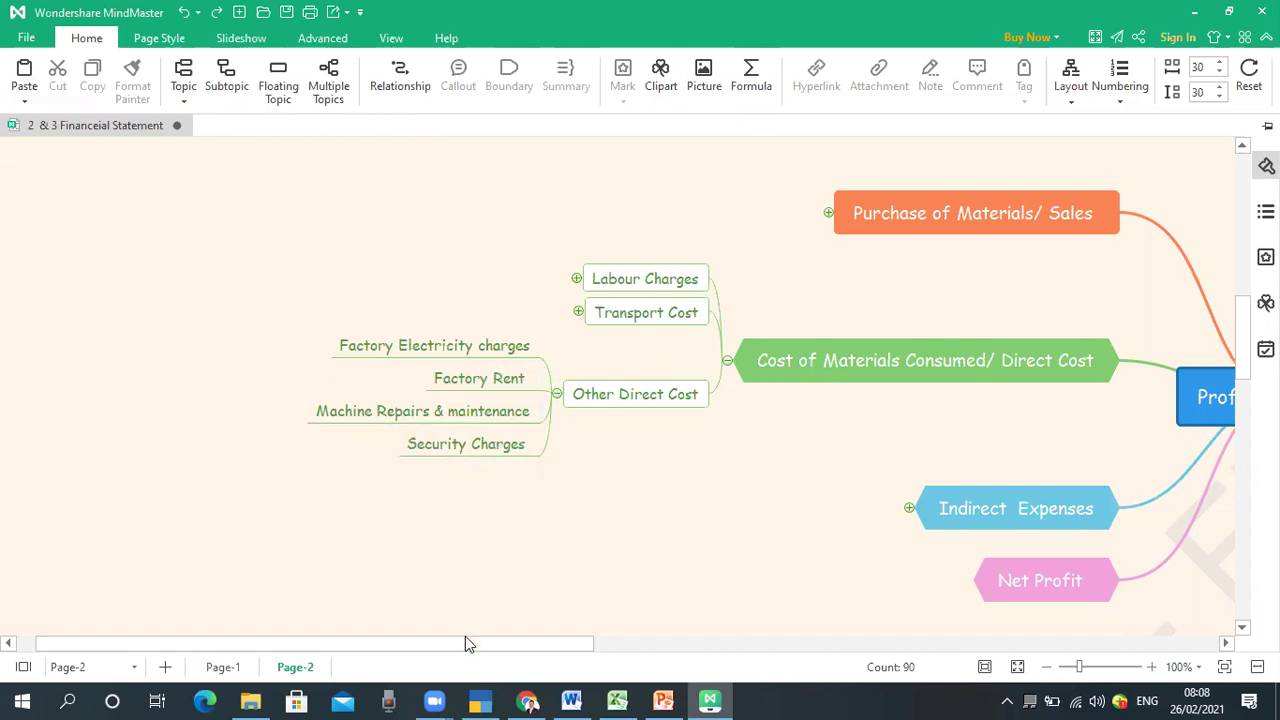
{"action": "left_click_drag", "start_coordinate": [470, 645], "coordinate": [560, 647]}
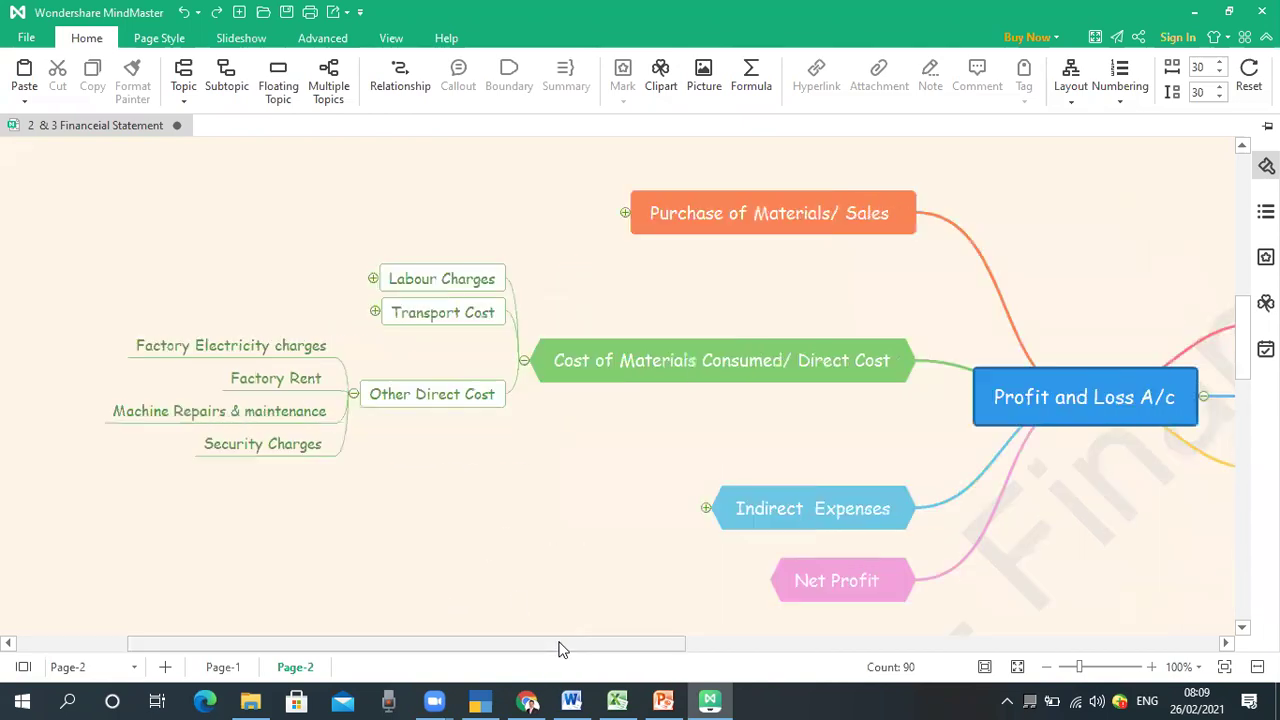
{"action": "left_click", "coordinate": [352, 395]}
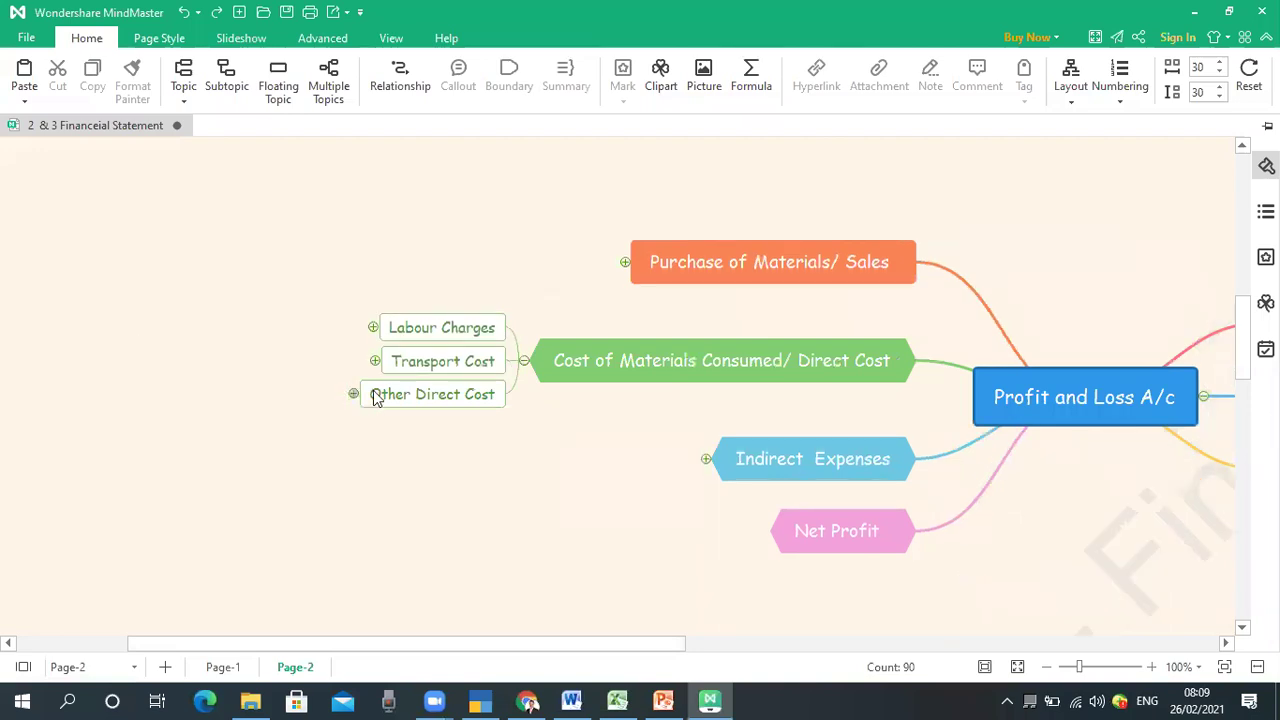
{"action": "left_click", "coordinate": [524, 362]}
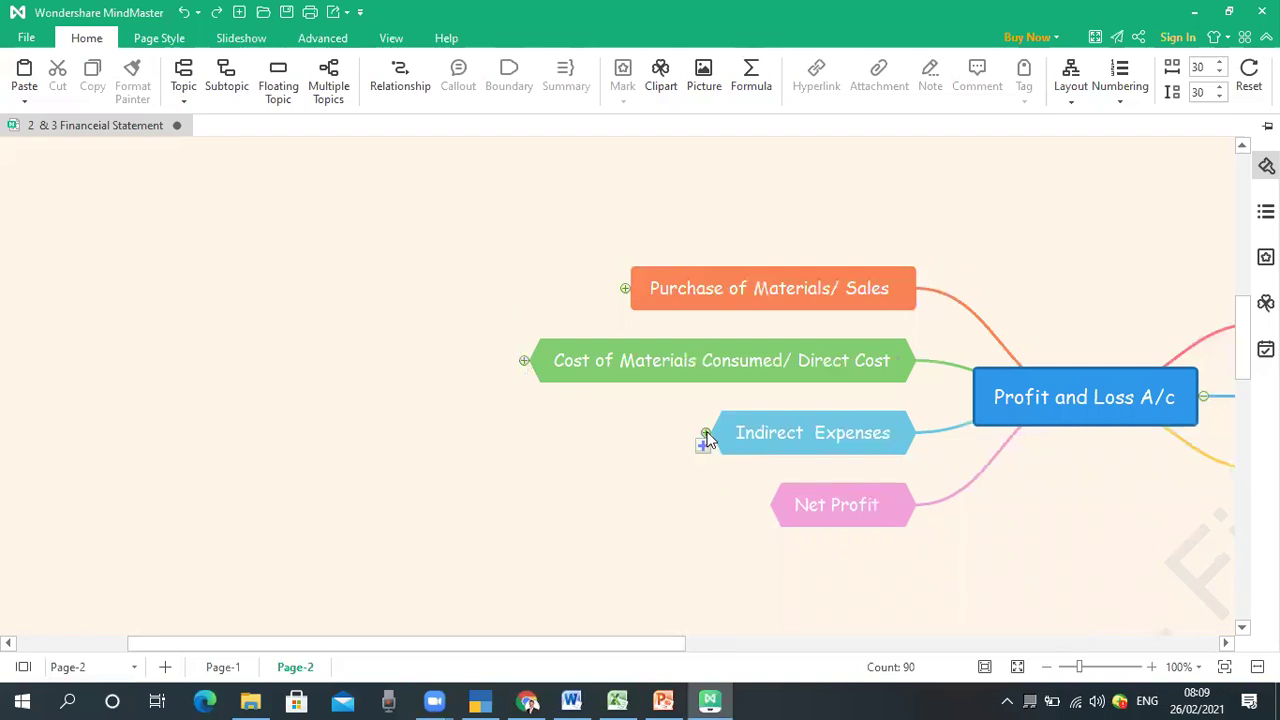
{"action": "left_click", "coordinate": [706, 435]}
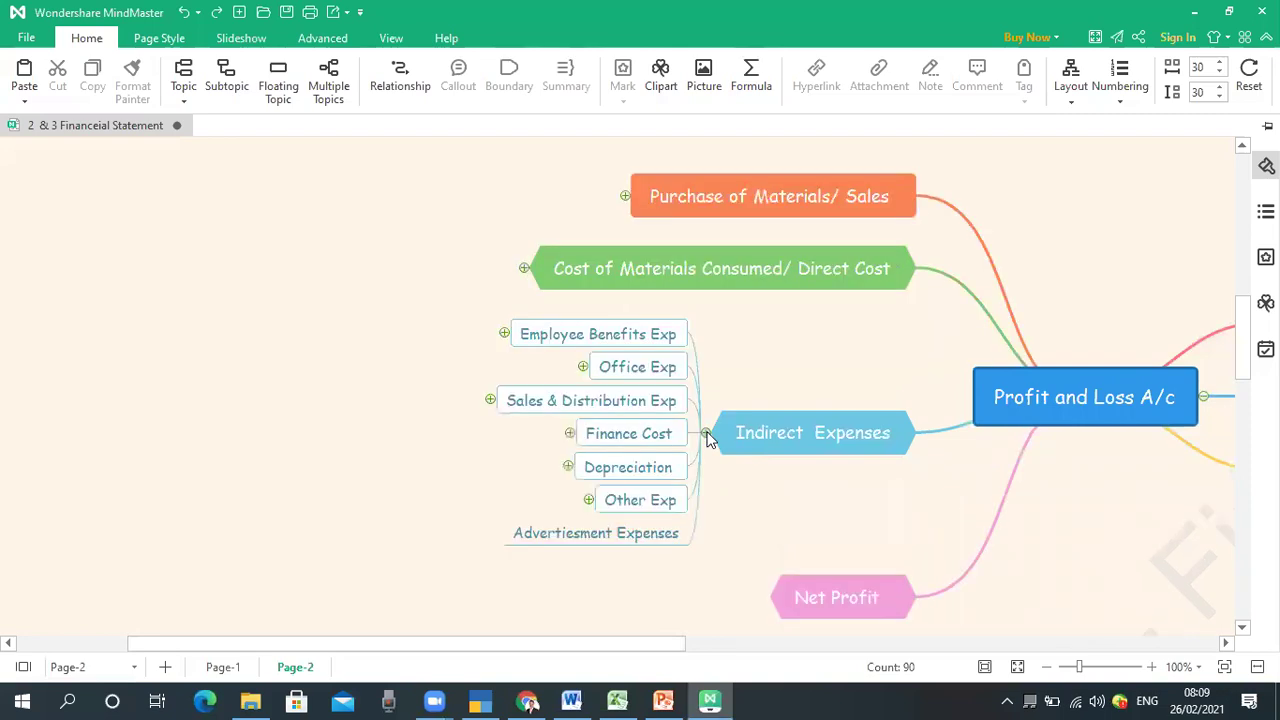
{"action": "left_click", "coordinate": [504, 334]}
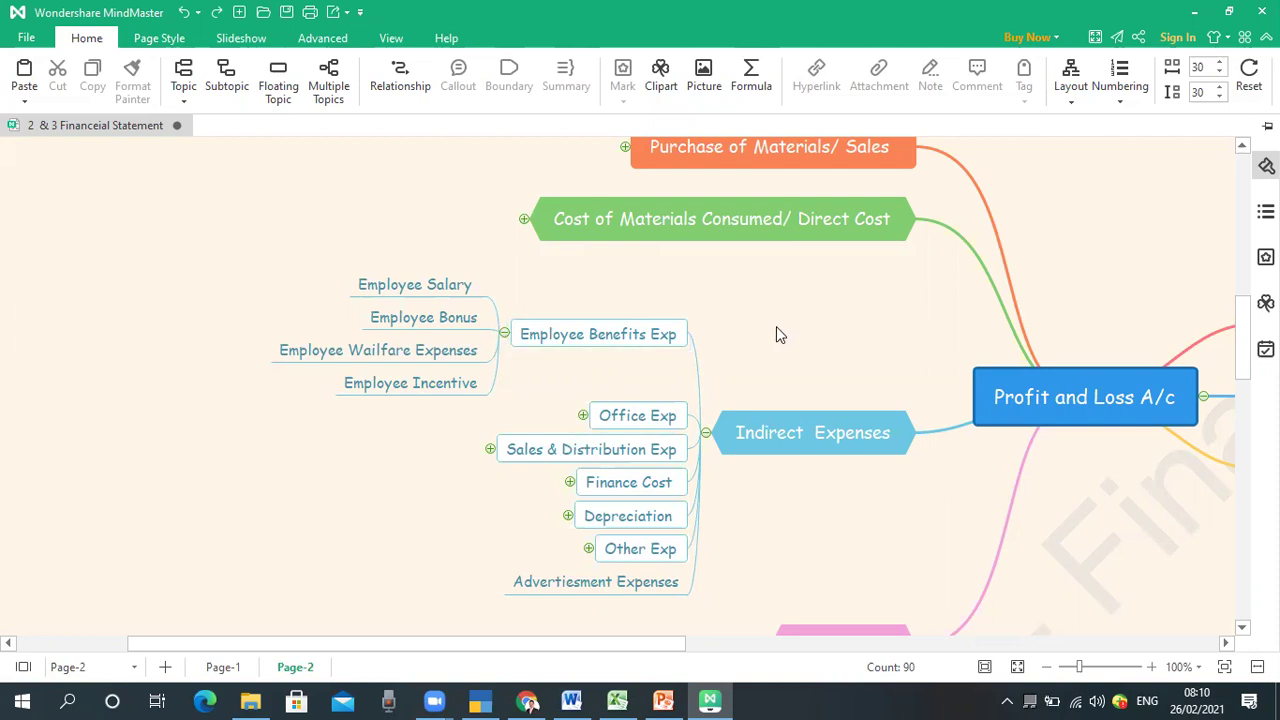
Switch to TallyPrime and name a new ledger Employee Salary, leaving its alias blank
{"action": "key", "text": "alt+Tab"}
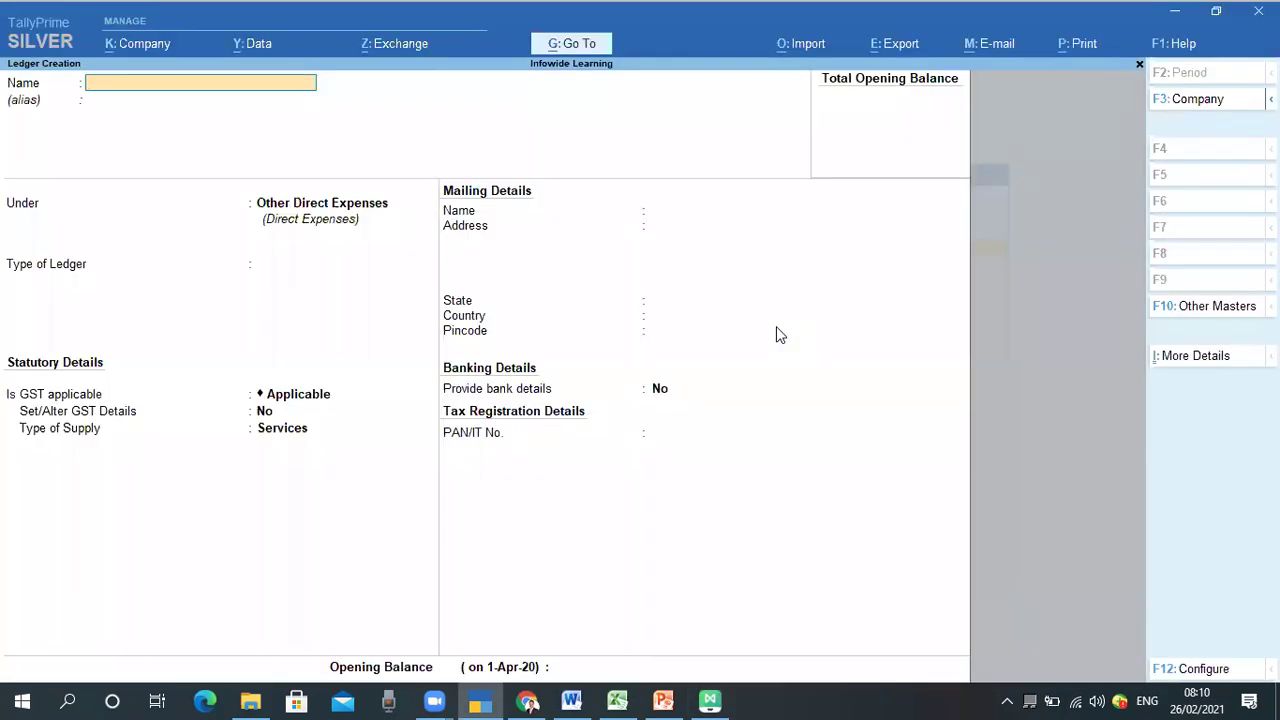
{"action": "key", "text": "alt+Tab"}
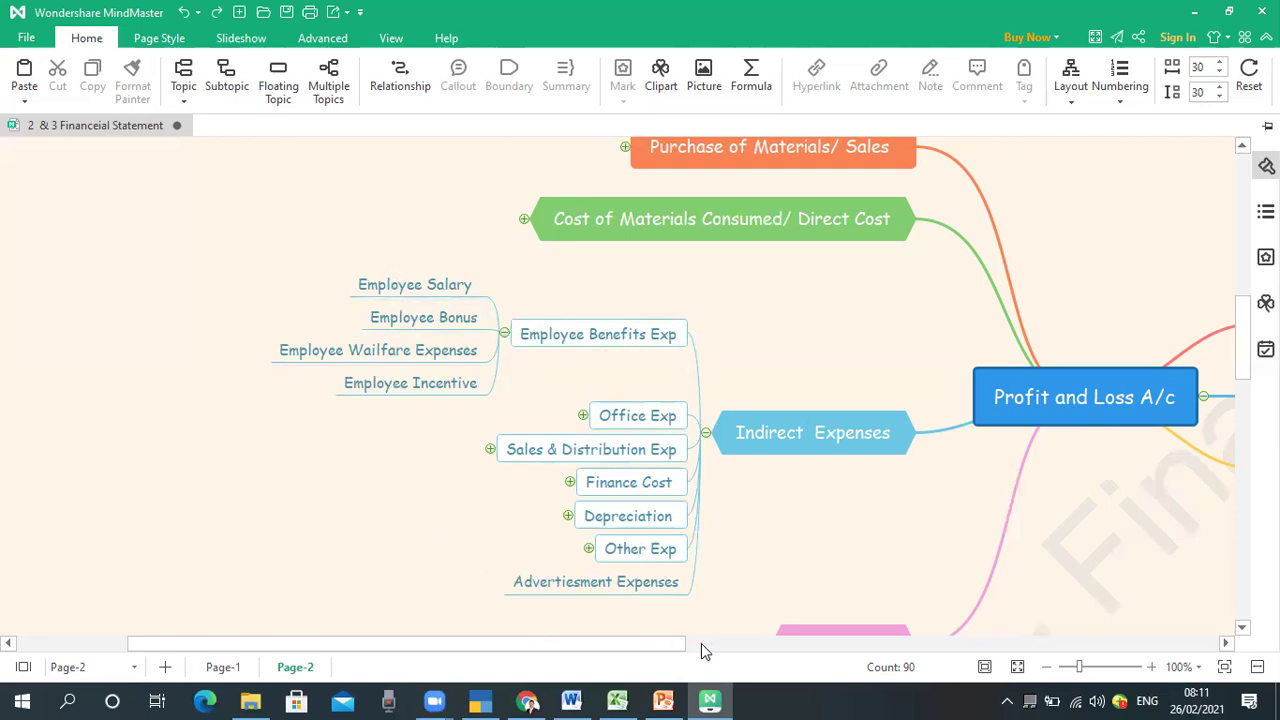
{"action": "mouse_move", "coordinate": [529, 701]}
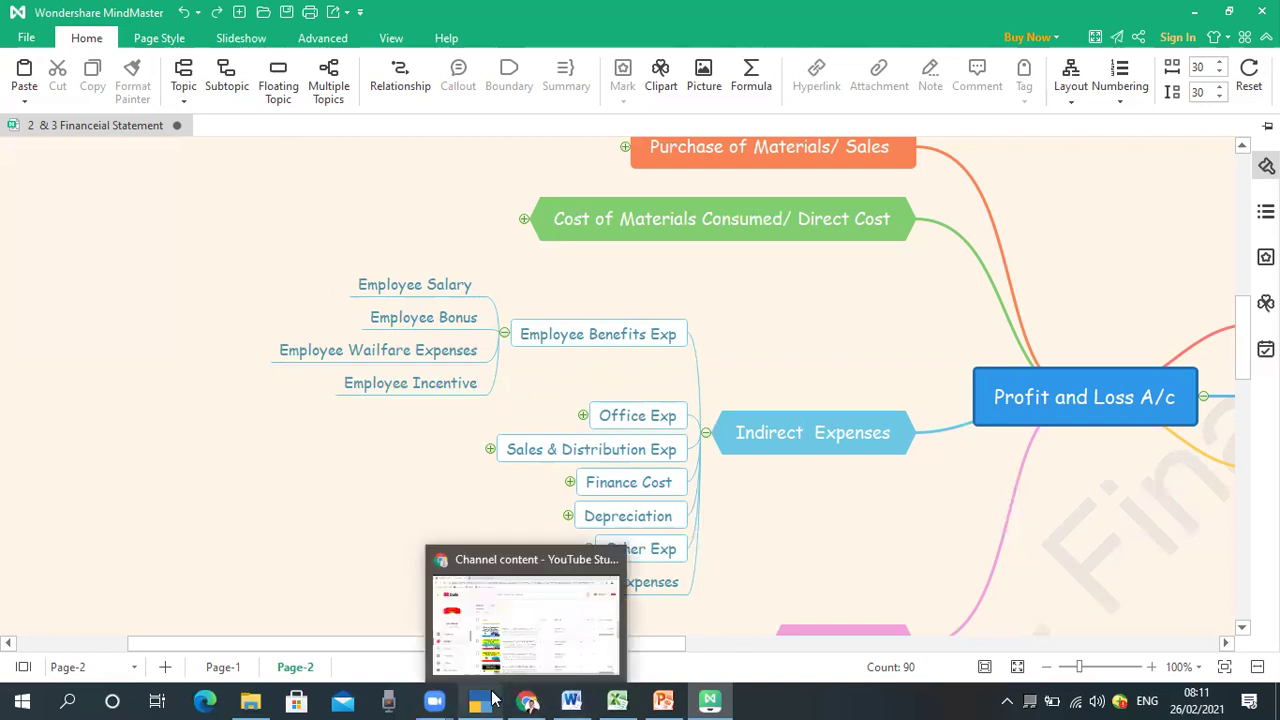
{"action": "left_click", "coordinate": [480, 701]}
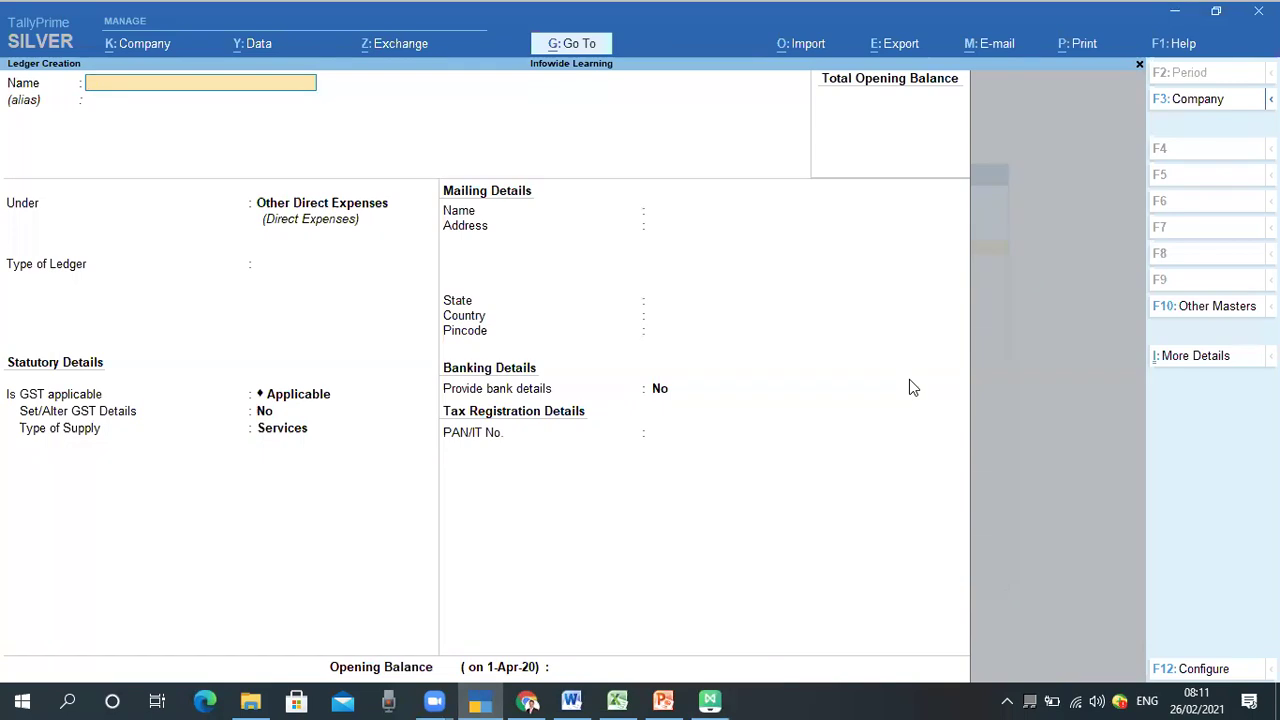
{"action": "type", "text": "E"}
{"action": "type", "text": "mployrr"}
{"action": "key", "text": "BackSpace"}
{"action": "key", "text": "BackSpace"}
{"action": "key", "text": "BackSpace"}
{"action": "type", "text": "yee Salary"}
{"action": "key", "text": "alt+Tab"}
{"action": "key", "text": "alt+Tab"}
{"action": "key", "text": "Return"}
{"action": "key", "text": "Return"}
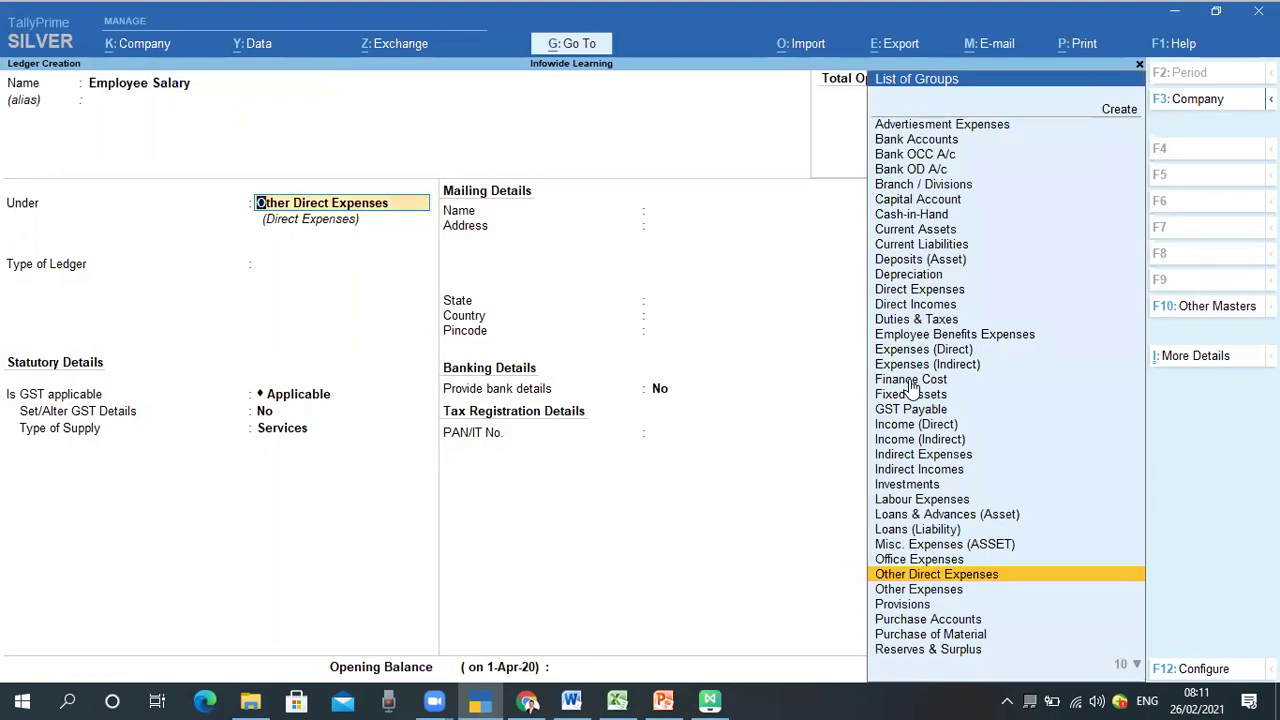
Place Employee Salary under Employee Benefits Expenses and set ledger type, GST applicability and assessable value inclusion to Not Applicable
{"action": "type", "text": "Employee Benefits"}
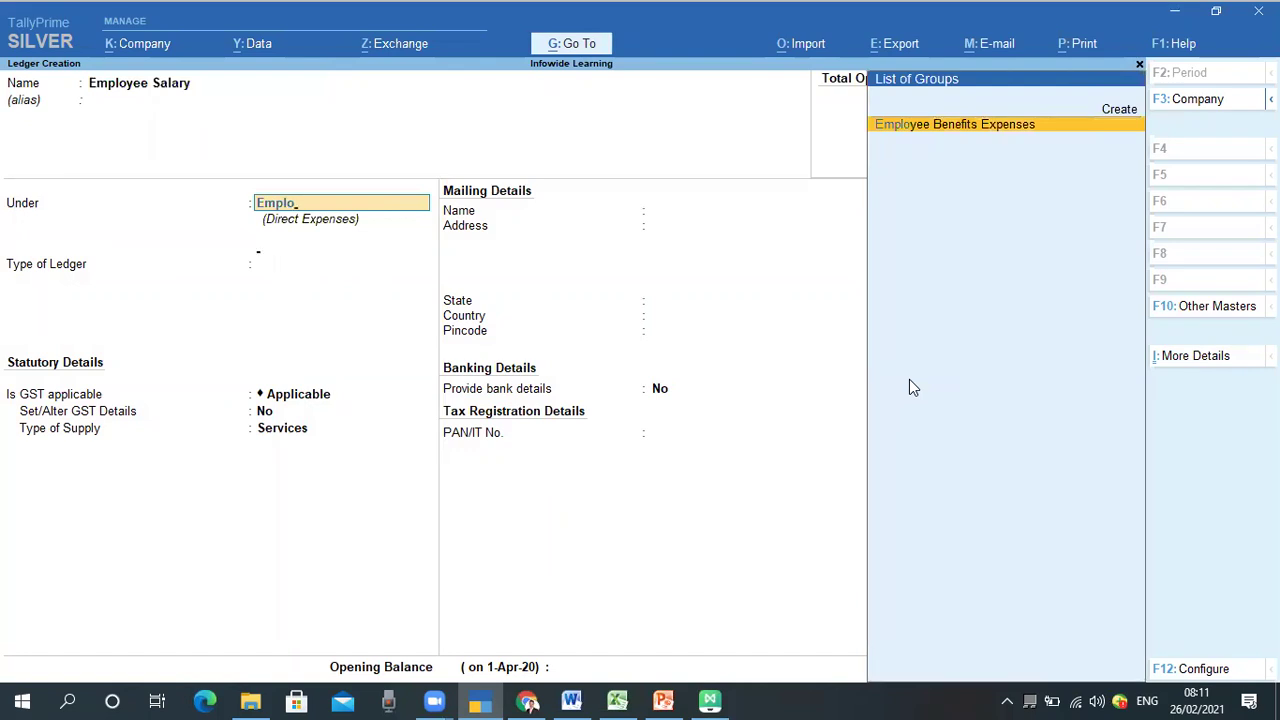
{"action": "key", "text": "Return"}
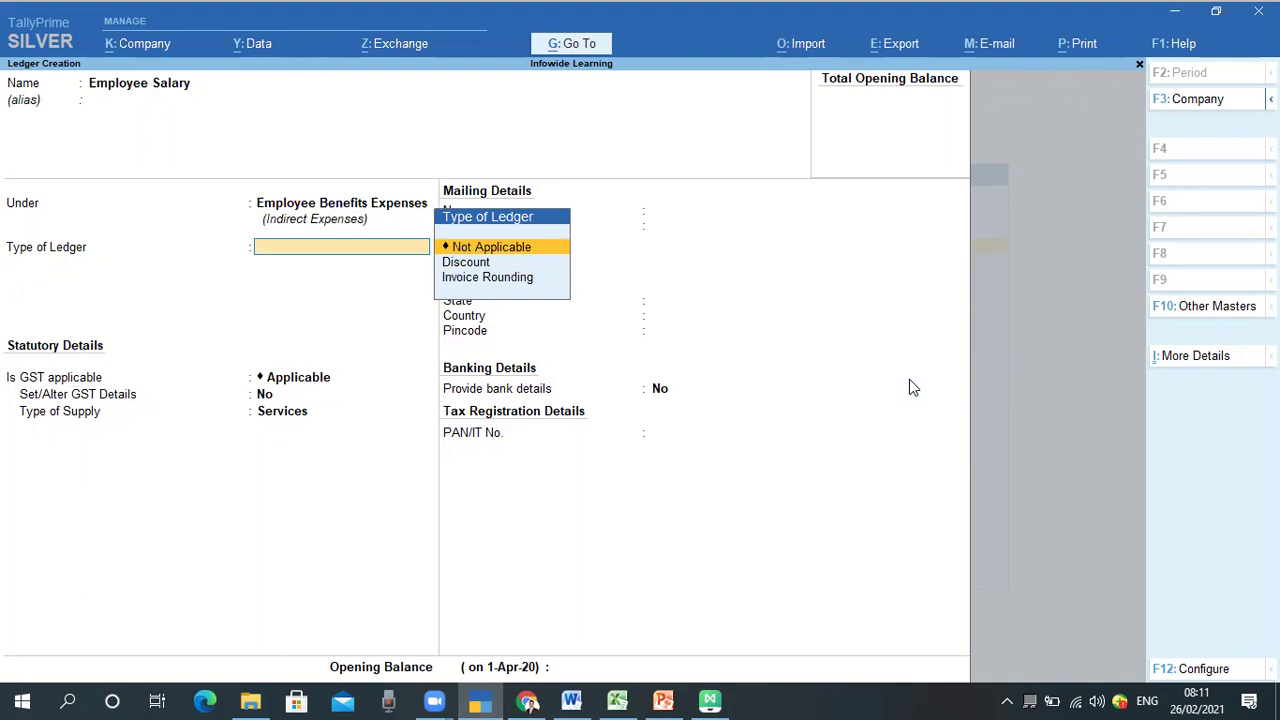
{"action": "key", "text": "Return"}
{"action": "type", "text": "N"}
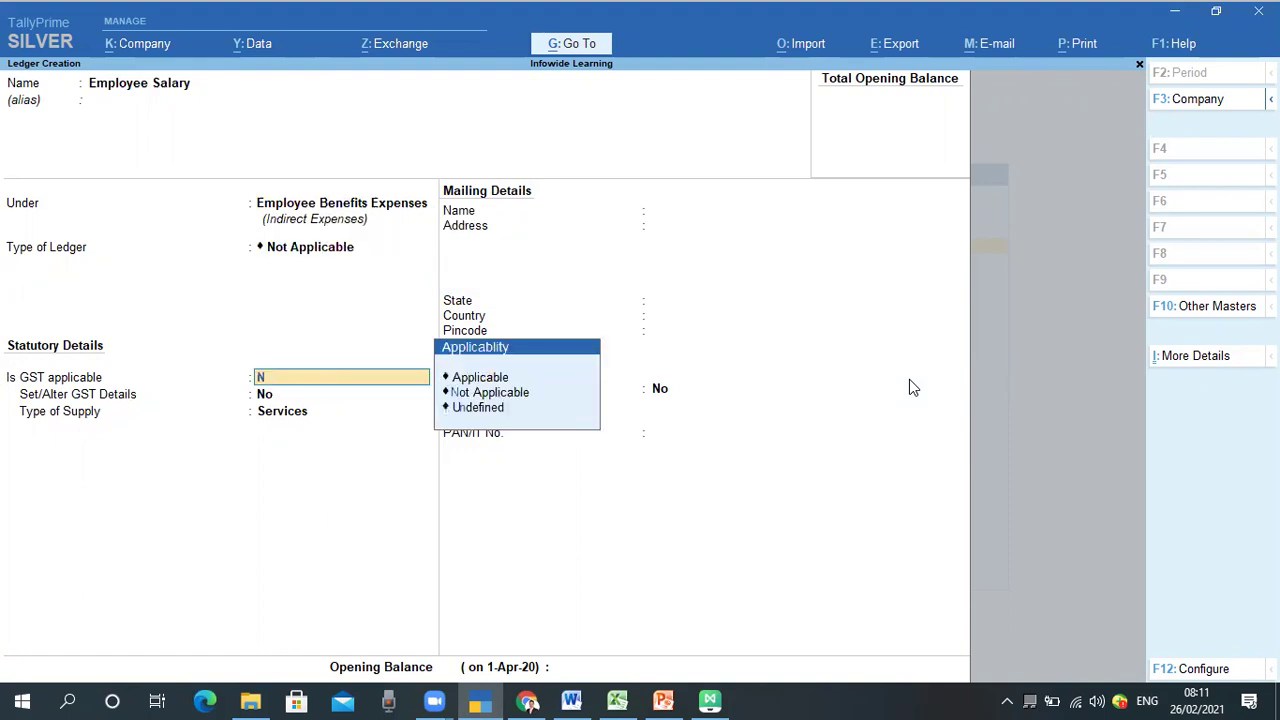
{"action": "key", "text": "Return"}
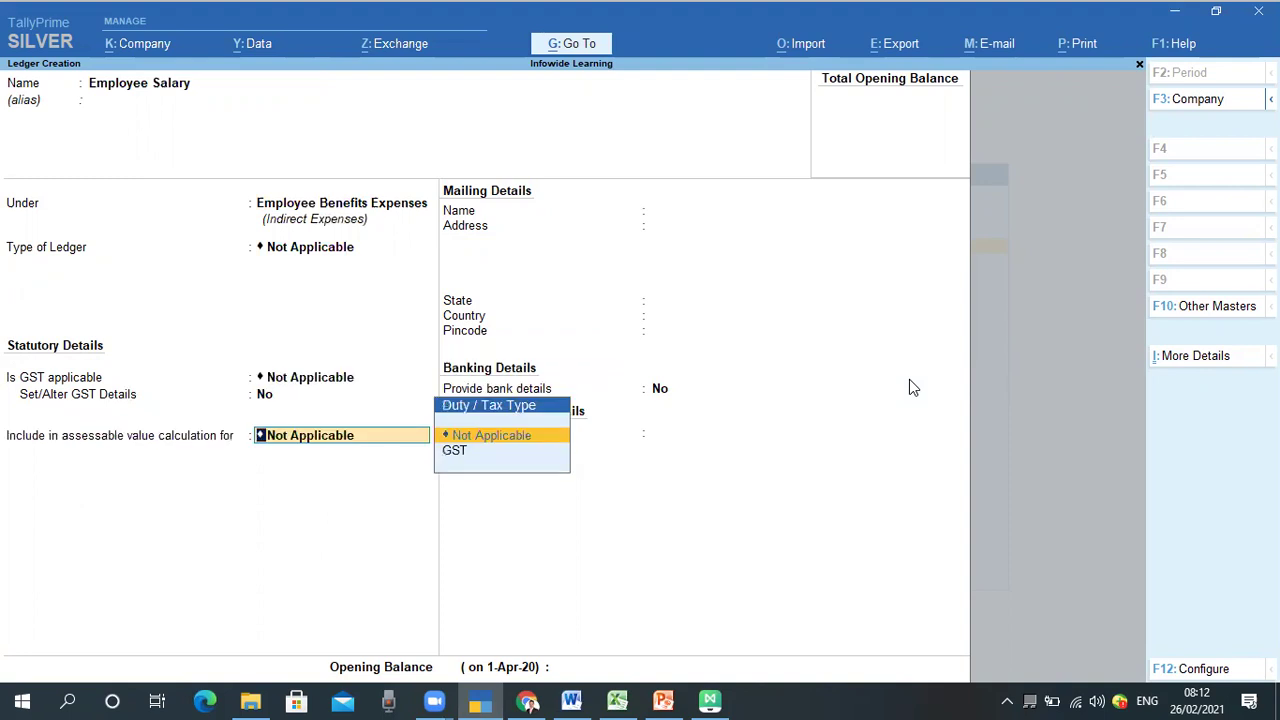
{"action": "key", "text": "Return"}
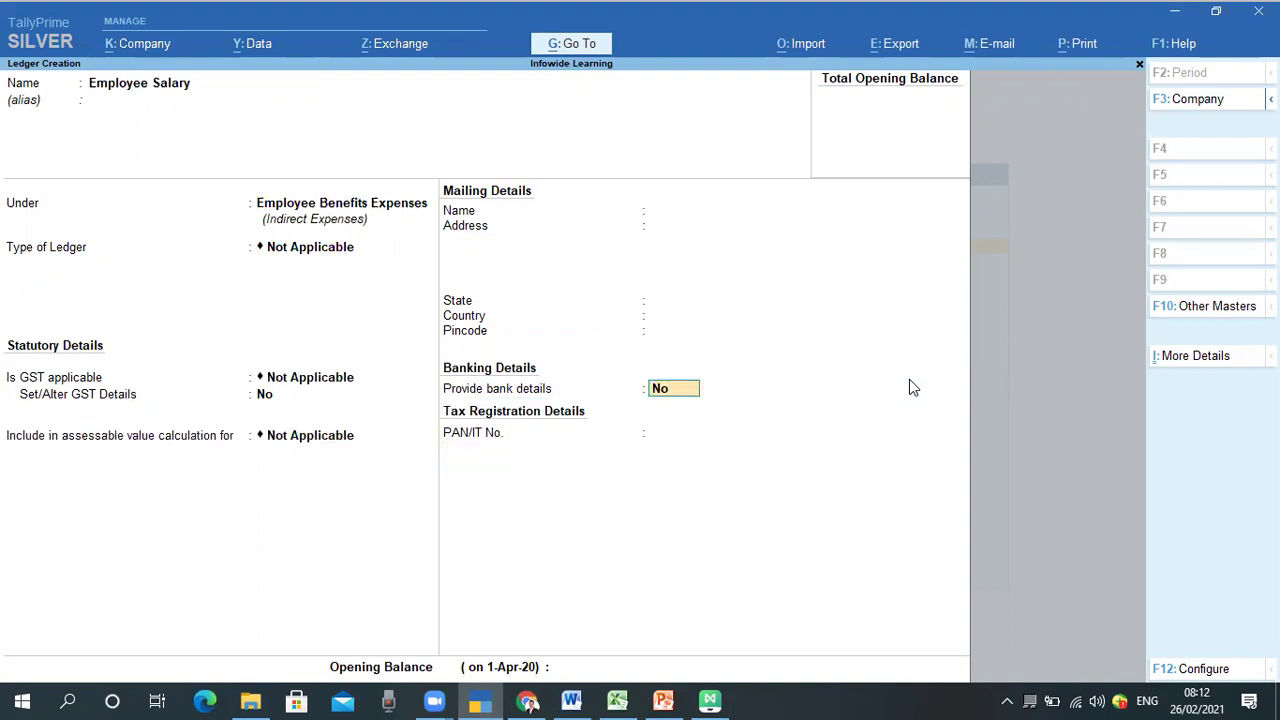
Keep bank details at No and save the Employee Salary ledger without an opening balance
{"action": "key", "text": "Return"}
{"action": "key", "text": "Return"}
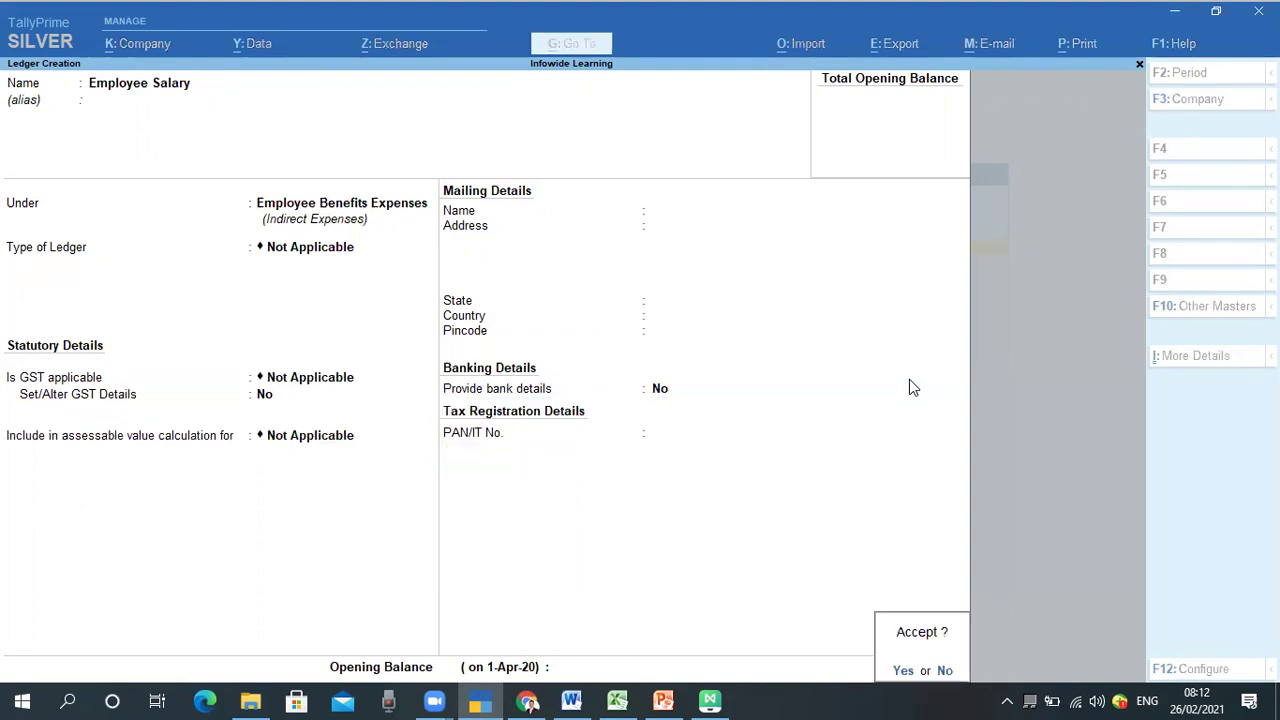
{"action": "key", "text": "Return"}
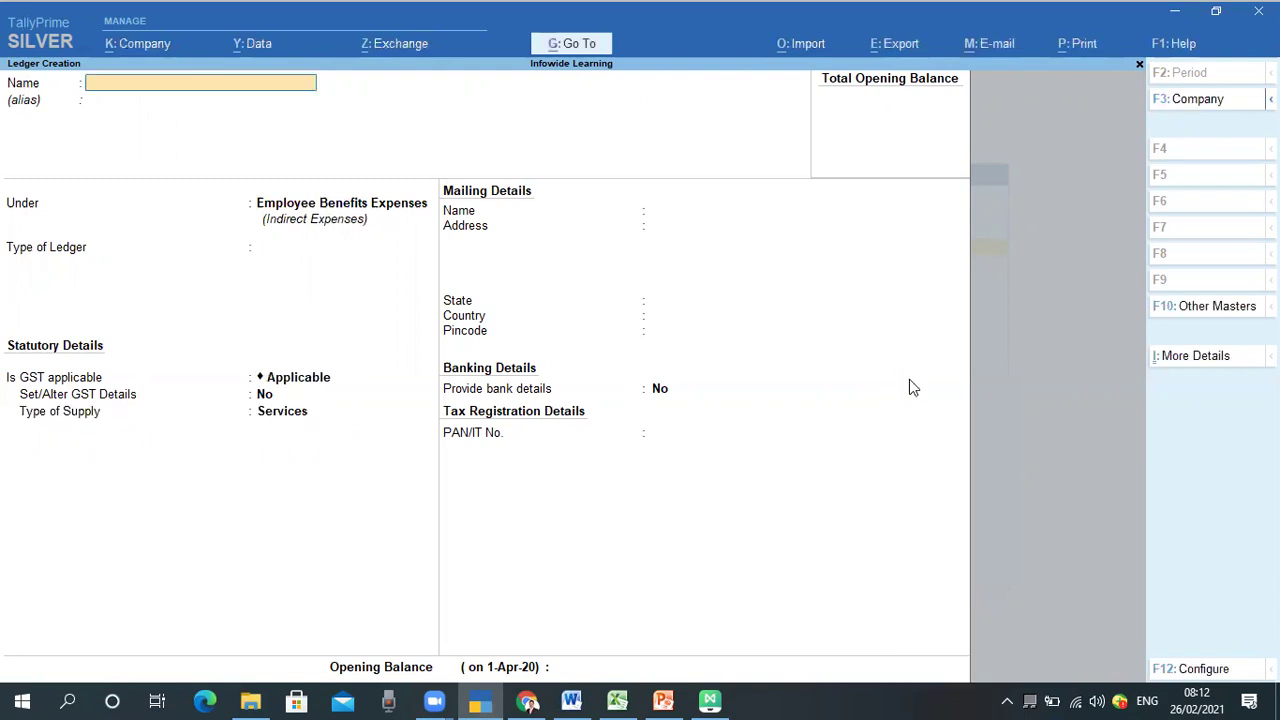
Check the MindMaster map, return to TallyPrime and name a new ledger Employee Bonus without an alias under Employee Benefits Expenses
{"action": "key", "text": "alt+Tab"}
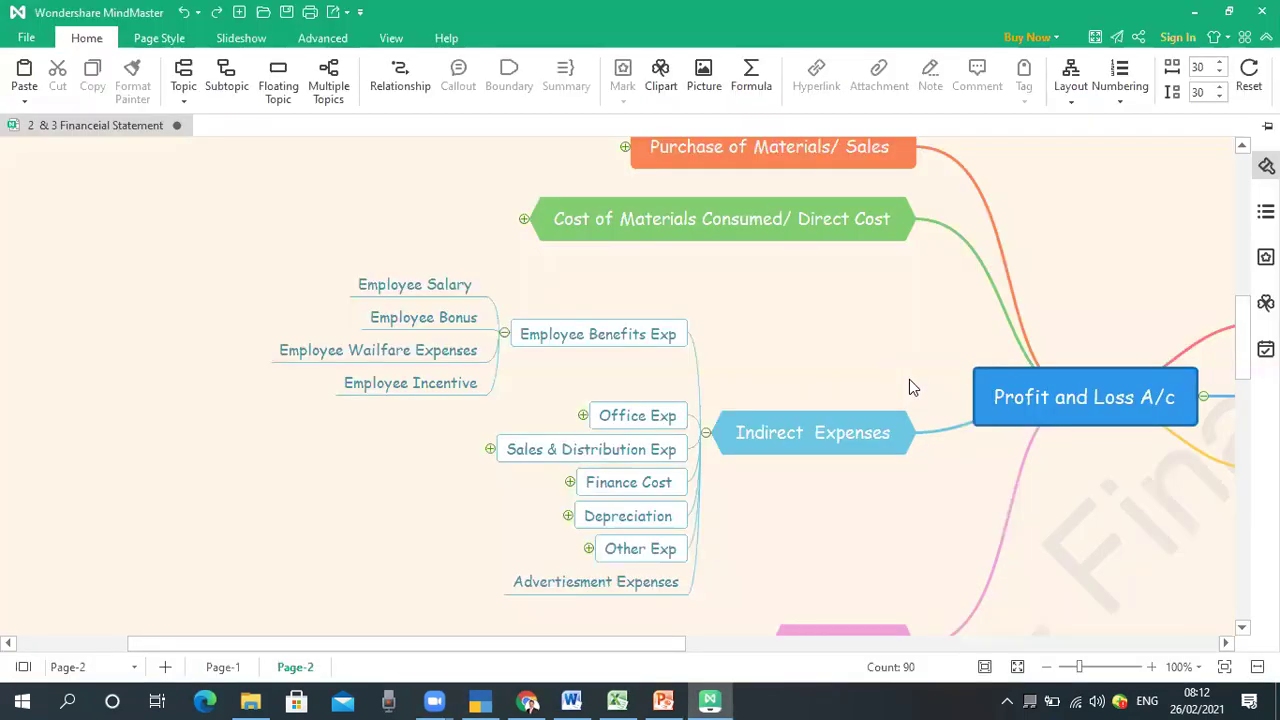
{"action": "key", "text": "alt+Tab"}
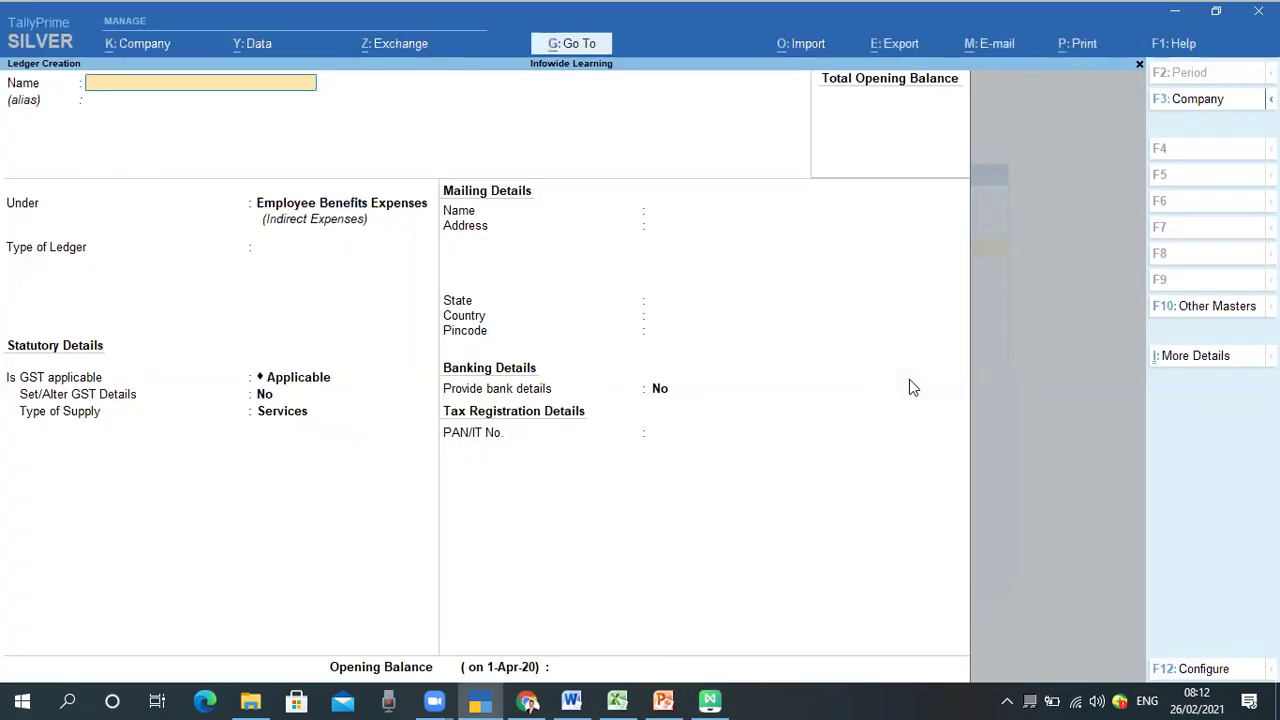
{"action": "type", "text": "Employee Bonus"}
{"action": "key", "text": "Return"}
{"action": "key", "text": "Return"}
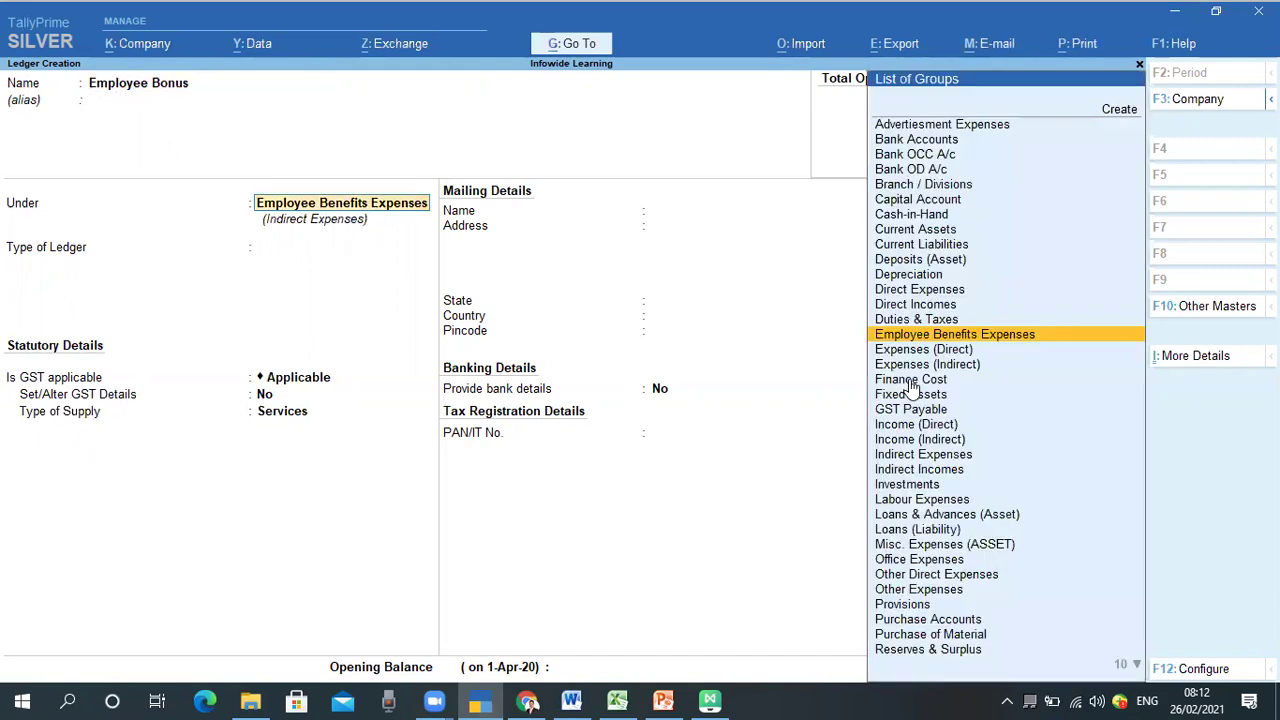
{"action": "key", "text": "Return"}
Set the Employee Bonus ledger's type of ledger, GST applicability and assessable value inclusion to Not Applicable
{"action": "key", "text": "Return"}
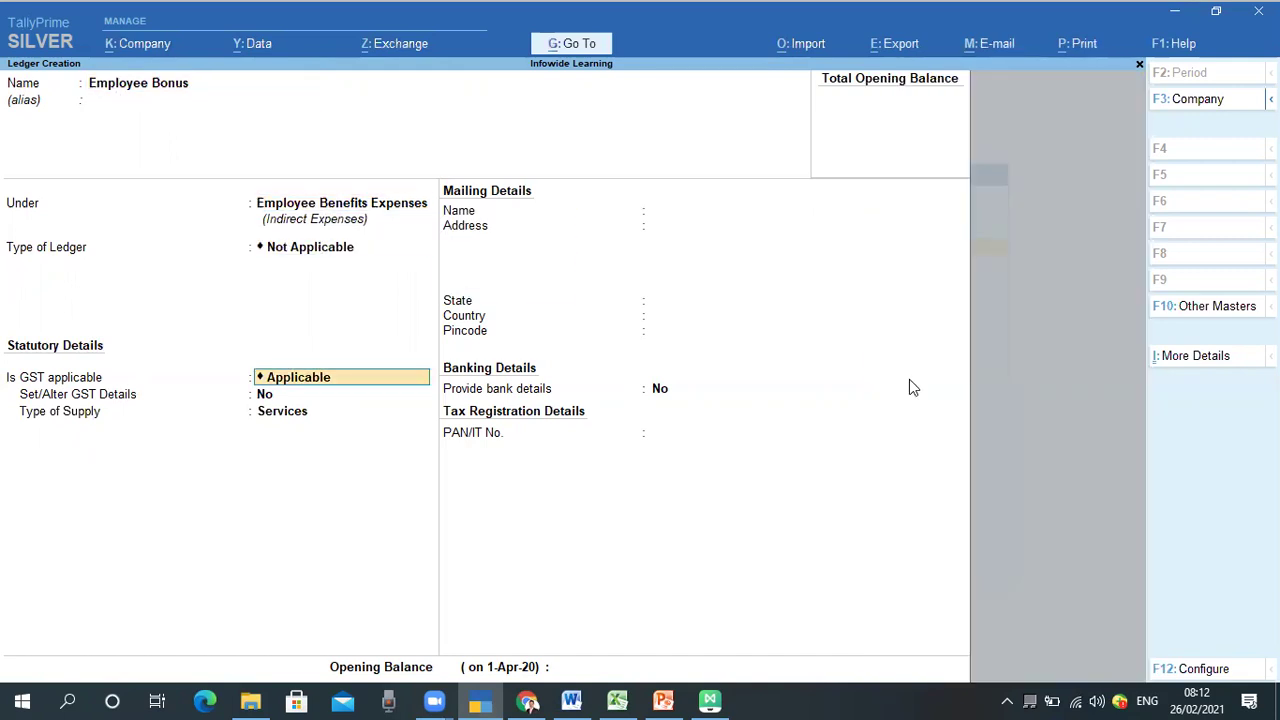
{"action": "key", "text": "Return"}
{"action": "key", "text": "BackSpace"}
{"action": "key", "text": "Down"}
{"action": "key", "text": "Return"}
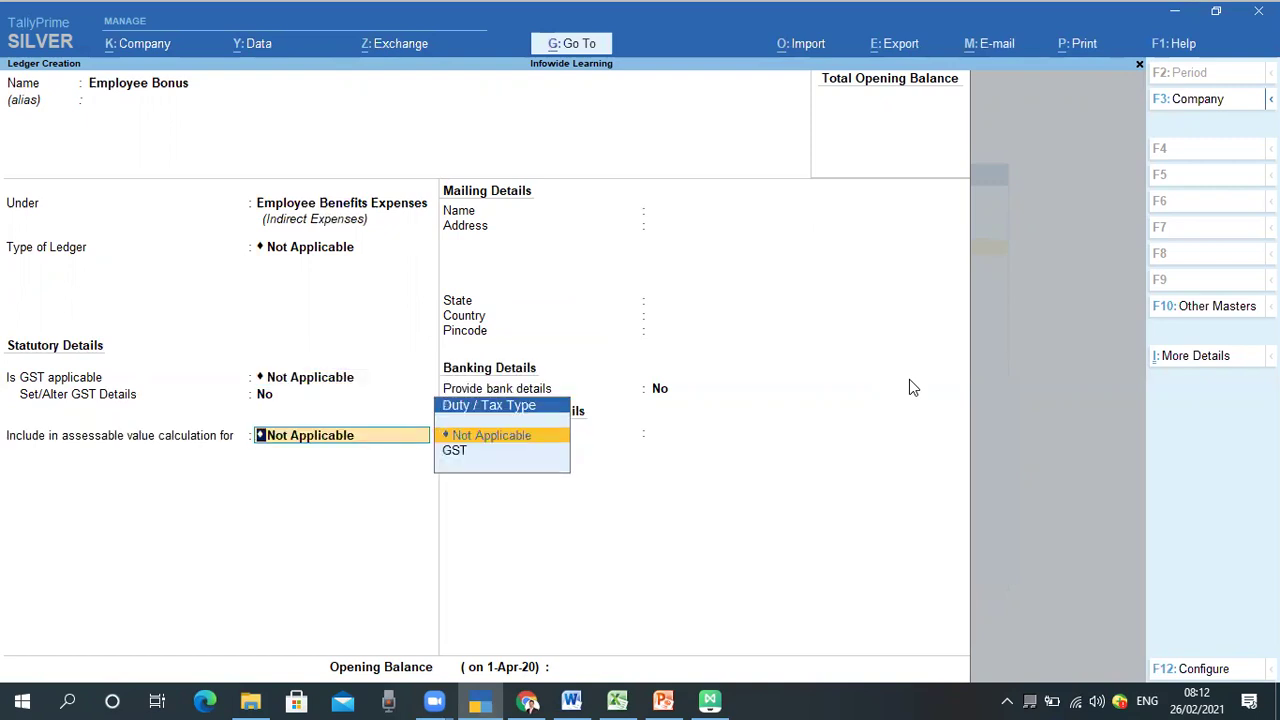
{"action": "key", "text": "Return"}
Keep bank details at No and save the Employee Bonus ledger without an opening balance
{"action": "key", "text": "Return"}
{"action": "key", "text": "Return"}
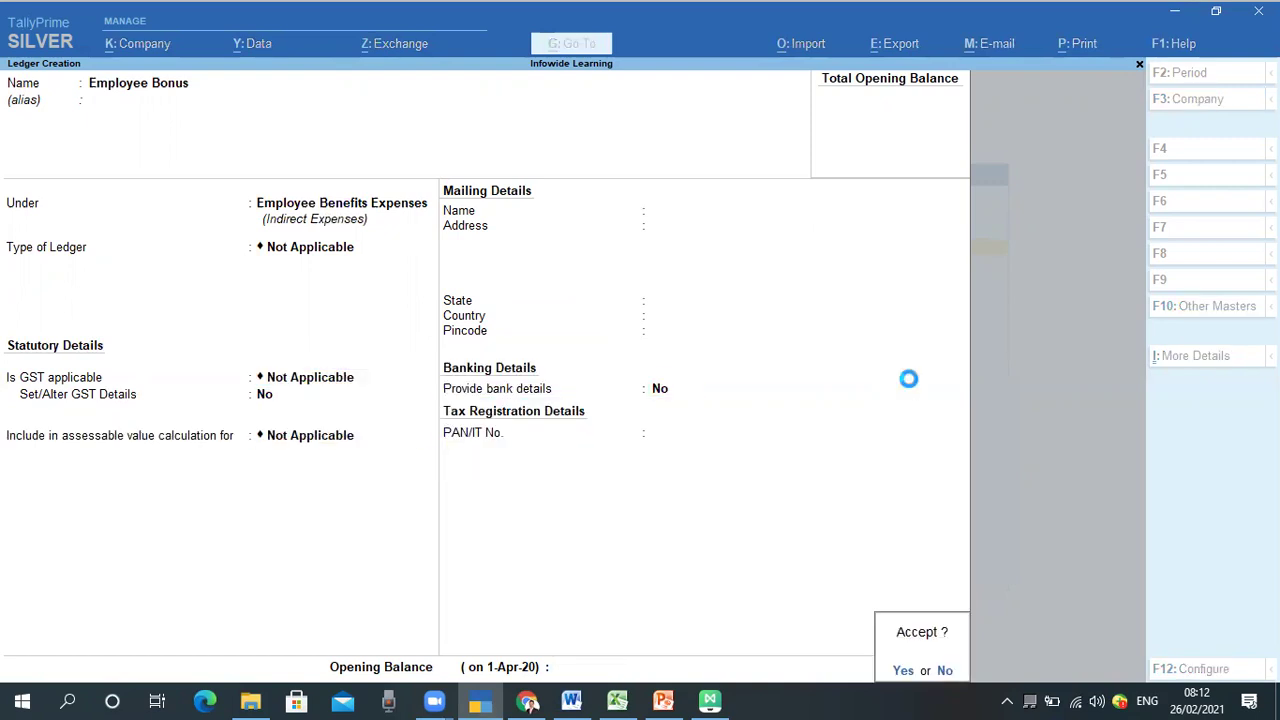
{"action": "key", "text": "Return"}
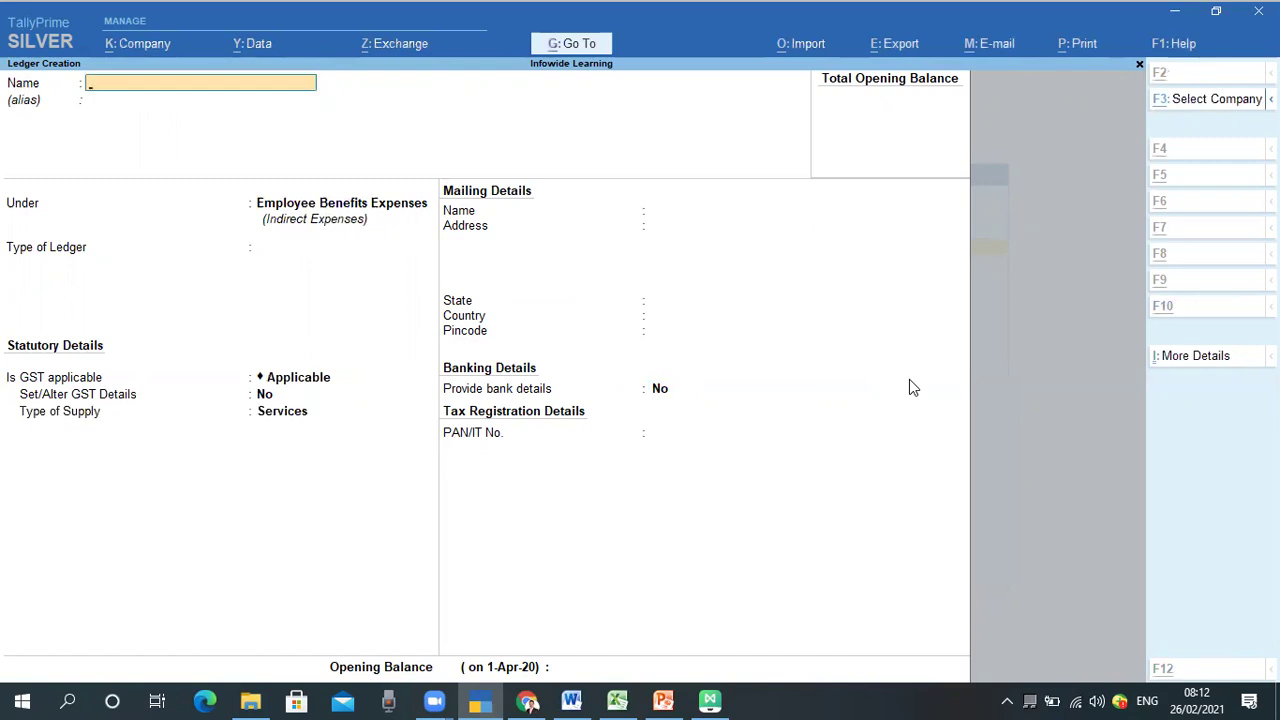
Check the MindMaster map, return to TallyPrime and name a new ledger Employee WalfareExpenses without an alias under Employee Benefits Expenses
{"action": "key", "text": "alt+Tab"}
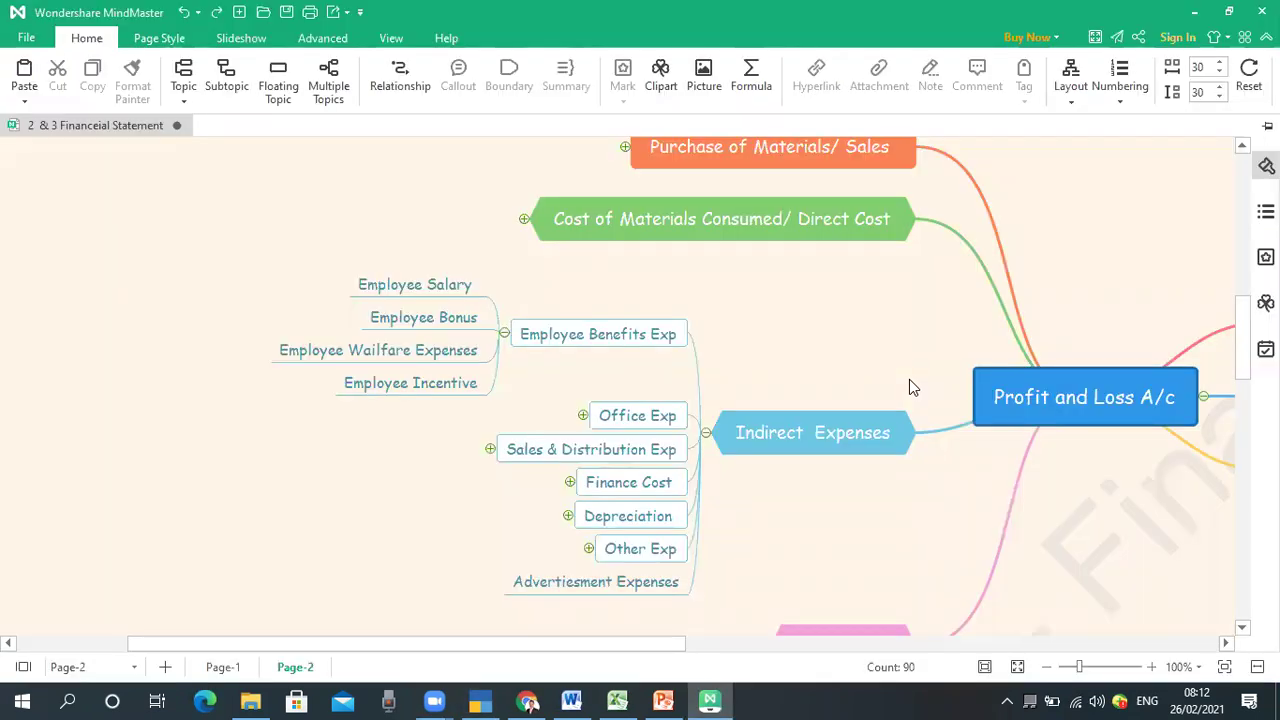
{"action": "key", "text": "alt+Tab"}
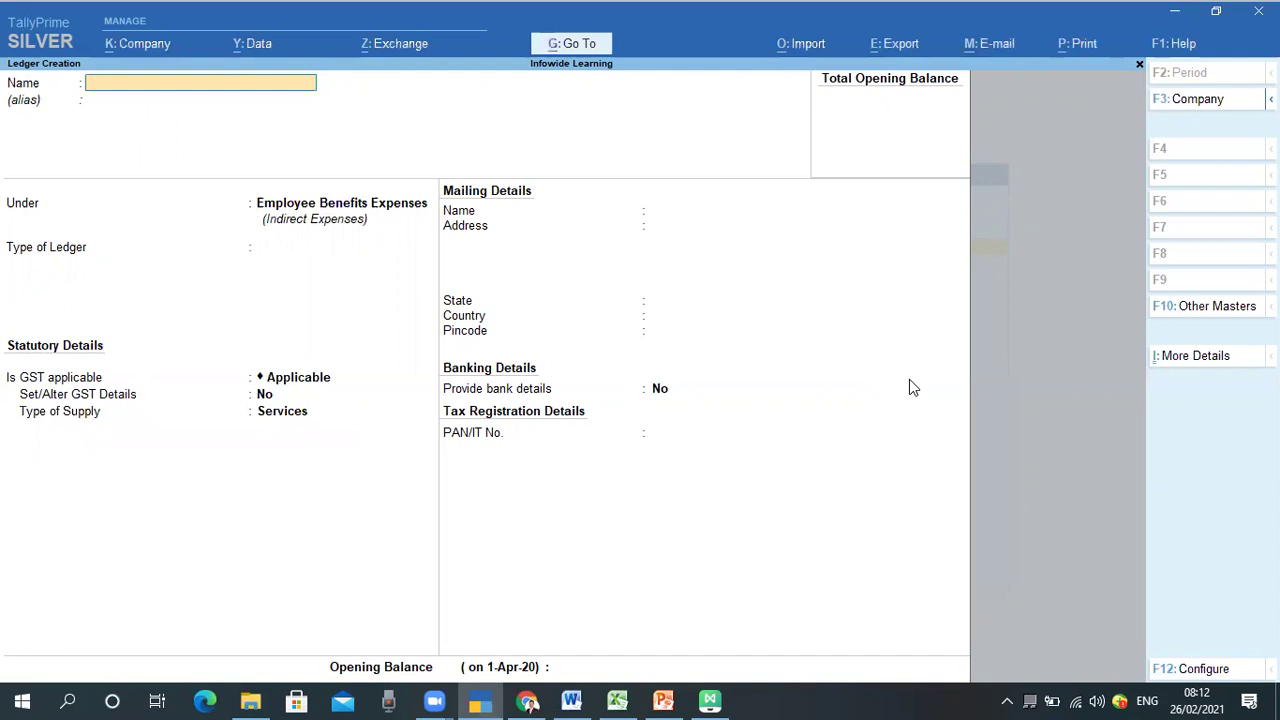
{"action": "type", "text": "Employee Wa"}
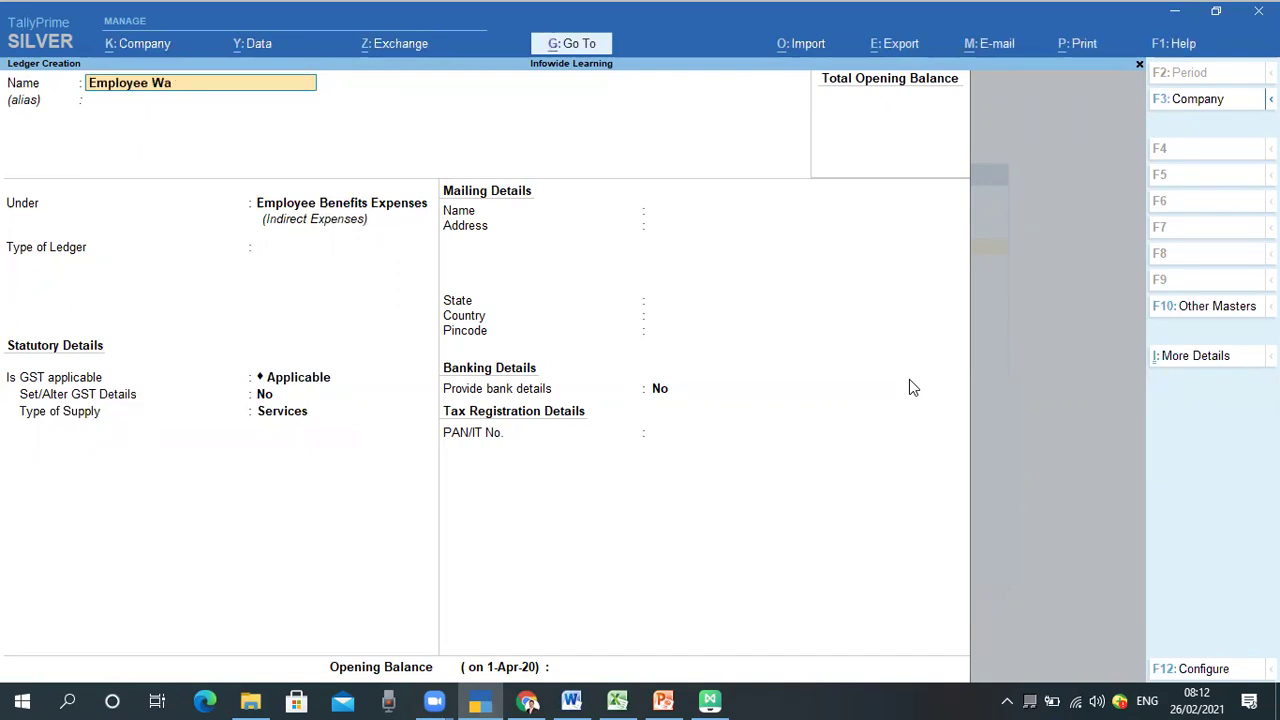
{"action": "type", "text": "lfareExpenses"}
{"action": "key", "text": "Return"}
{"action": "key", "text": "Return"}
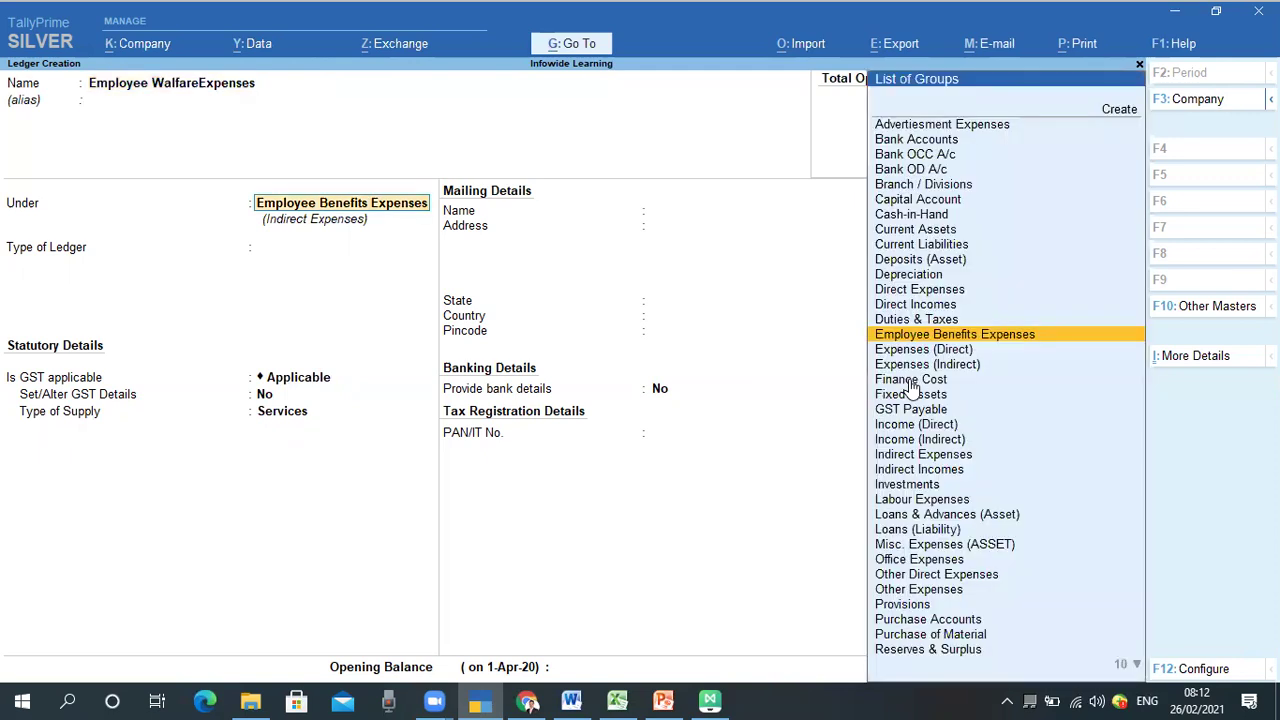
{"action": "key", "text": "Return"}
Set the Employee WalfareExpenses ledger's type of ledger, GST applicability and assessable value inclusion to Not Applicable
{"action": "key", "text": "Return"}
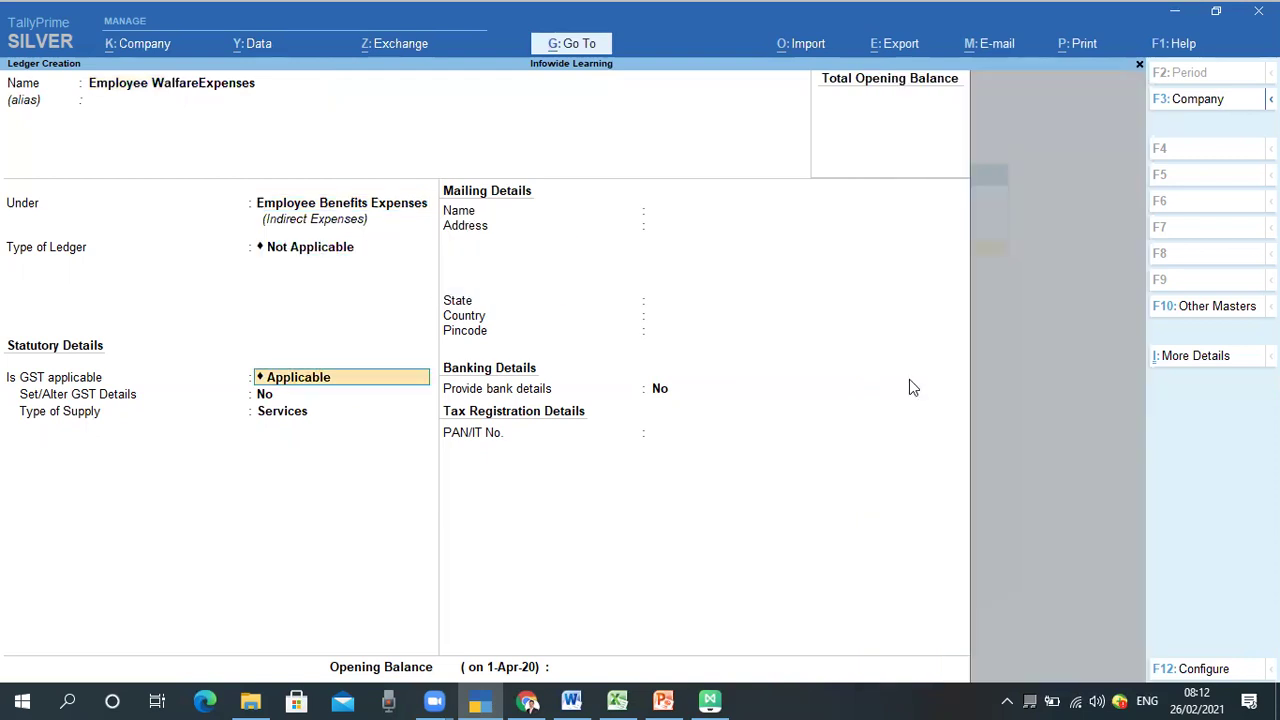
{"action": "type", "text": "N"}
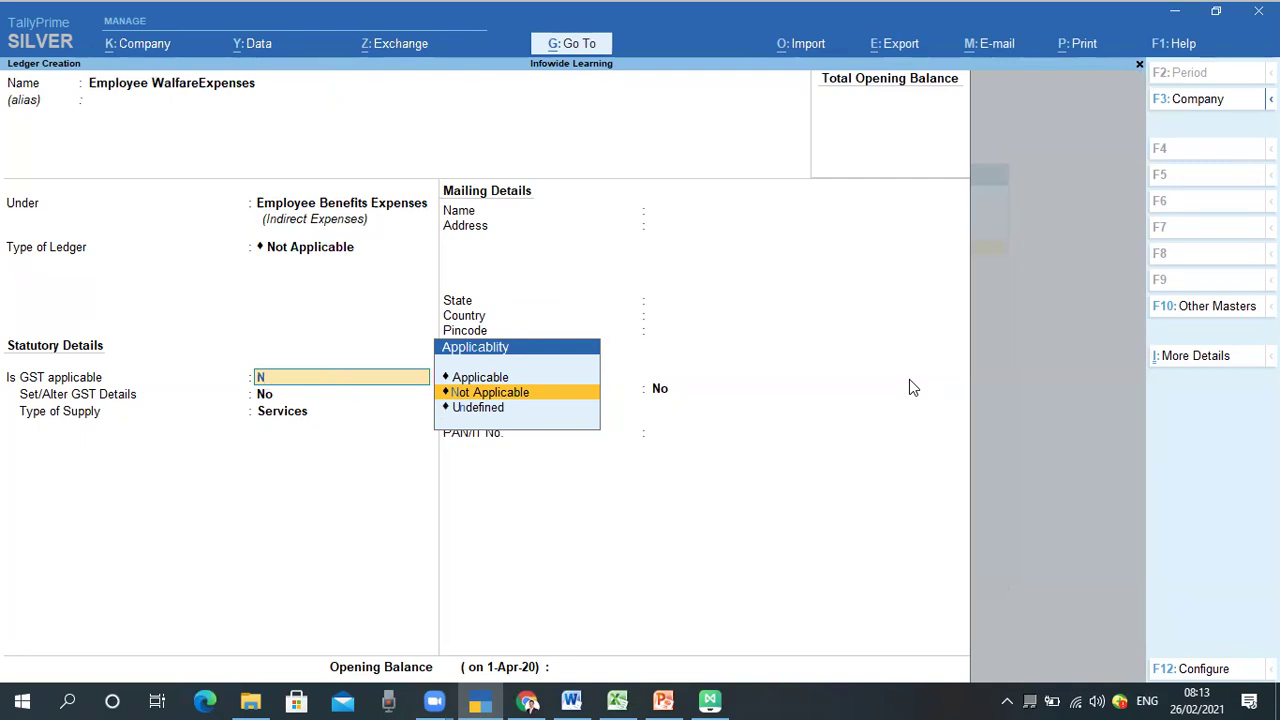
{"action": "key", "text": "Return"}
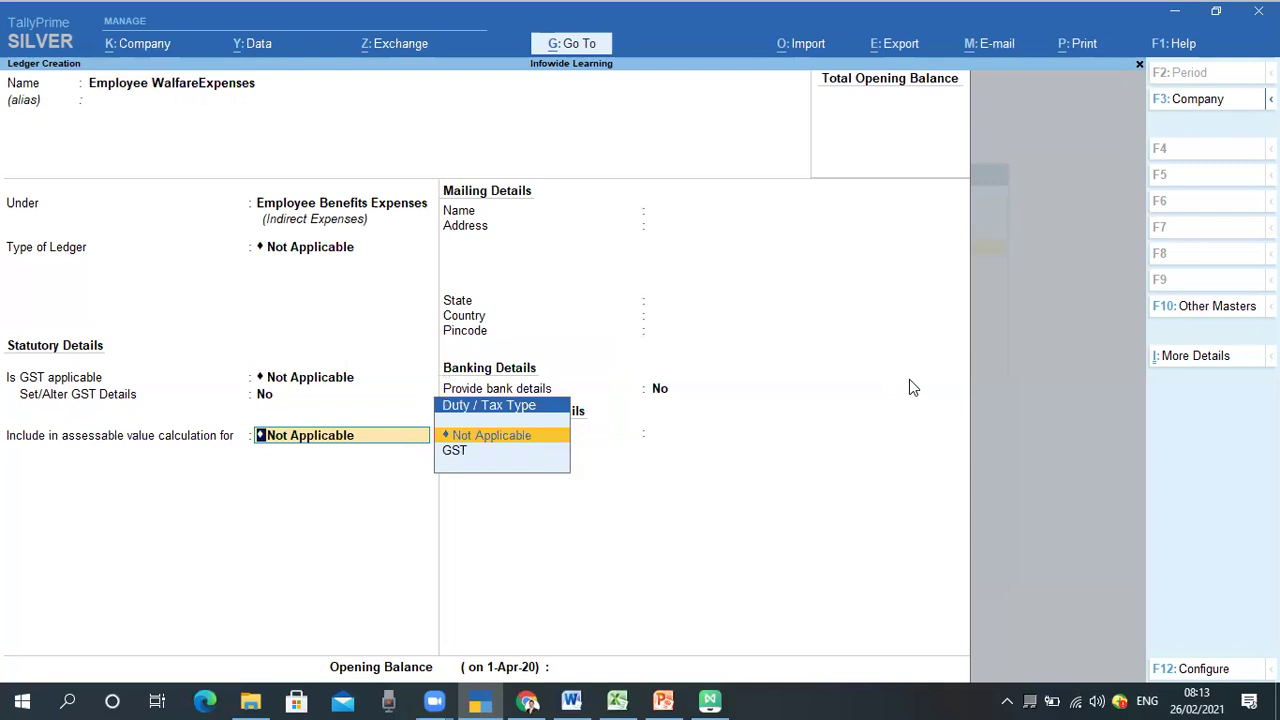
{"action": "key", "text": "Return"}
Keep bank details at No, save Employee WalfareExpenses without an opening balance, and check the remaining item on the MindMaster map
{"action": "key", "text": "Return"}
{"action": "key", "text": "Return"}
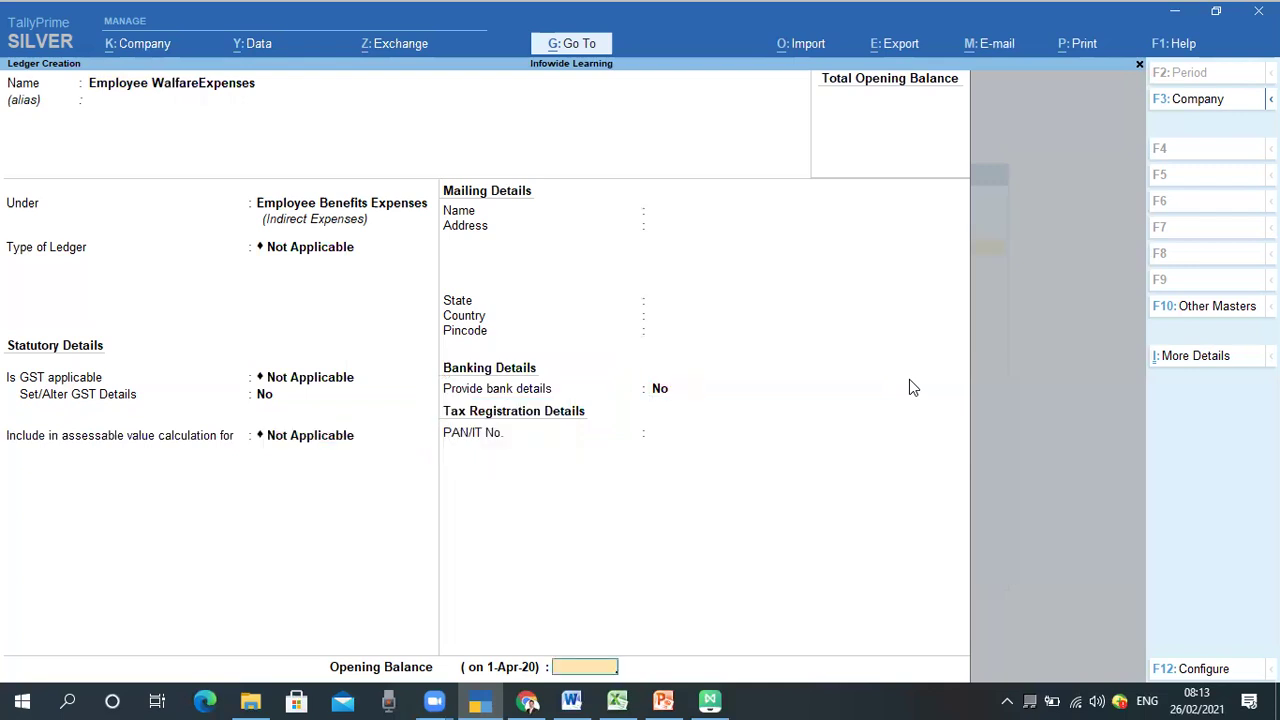
{"action": "key", "text": "Return"}
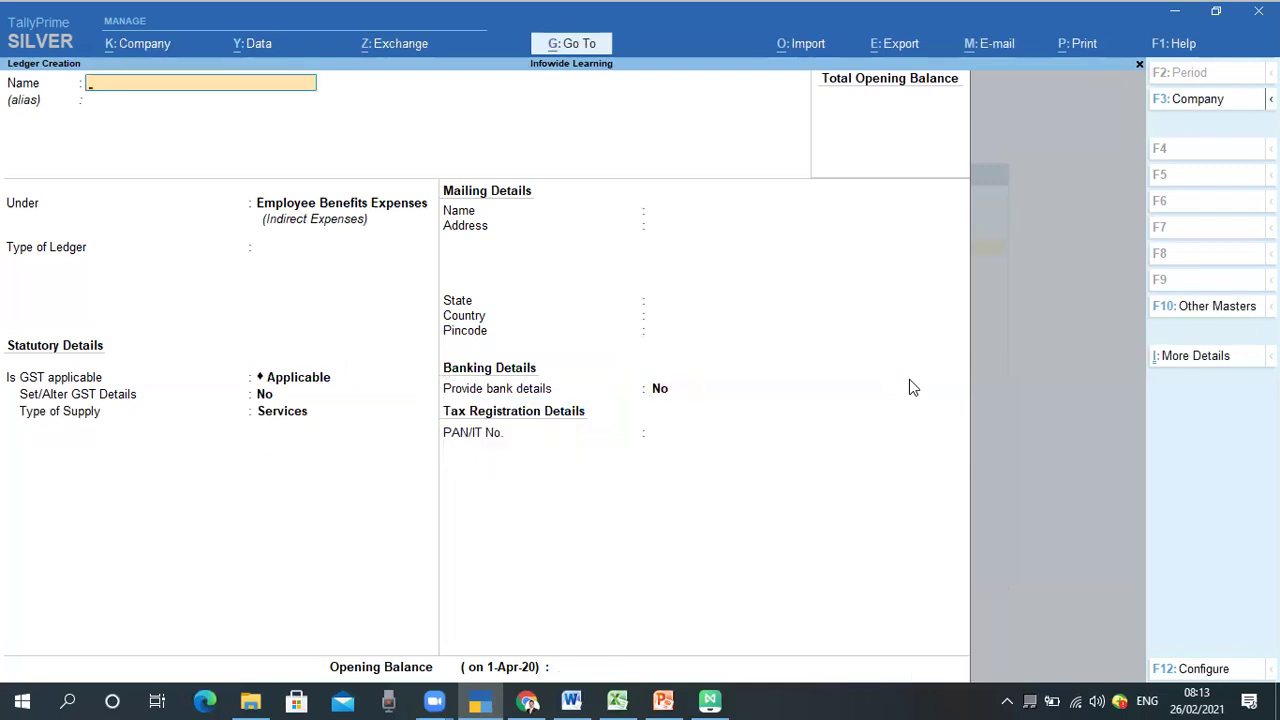
{"action": "key", "text": "alt+Tab"}
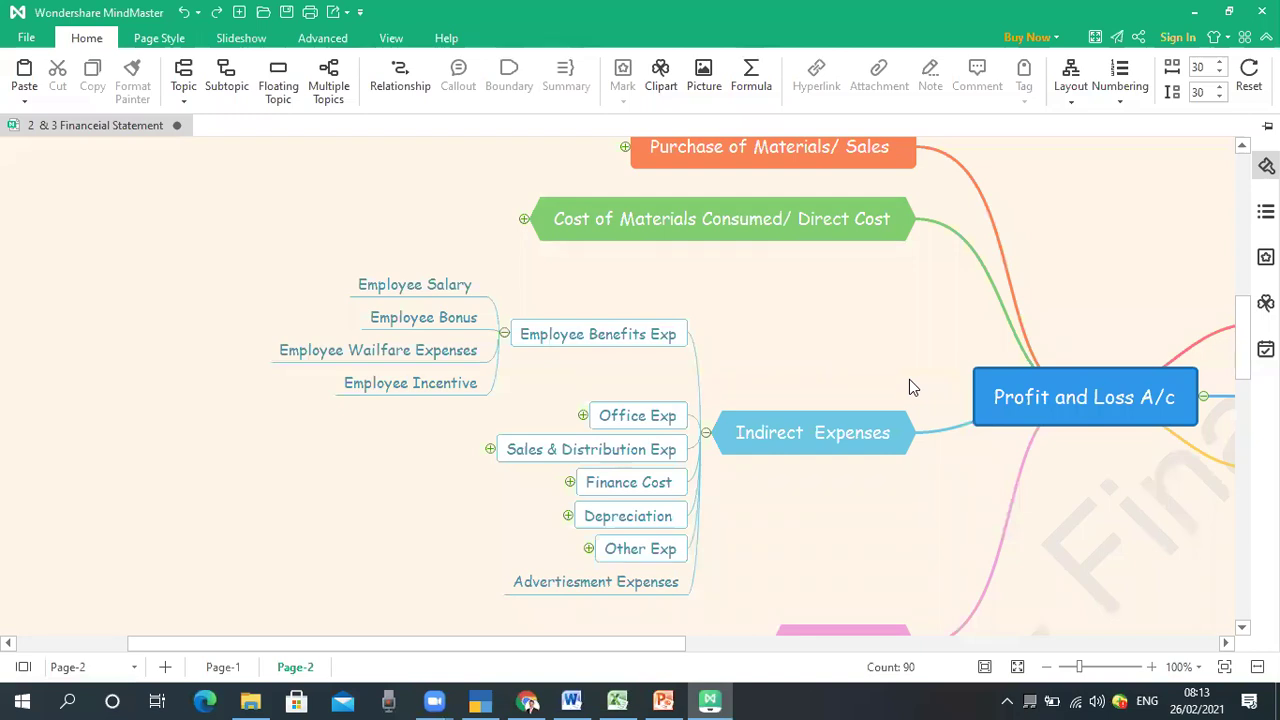
Return to TallyPrime and name a new ledger Employee Incentive without an alias under Employee Benefits Expenses
{"action": "key", "text": "alt+Tab"}
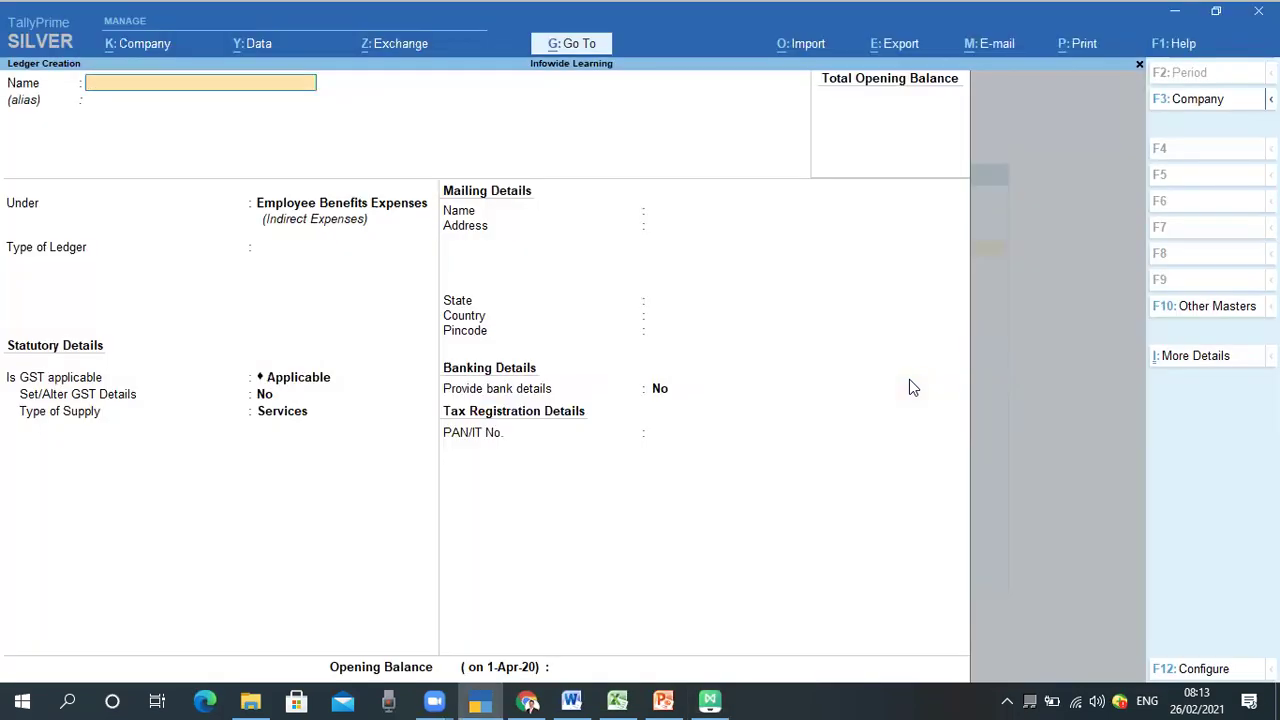
{"action": "type", "text": "Employee Incentive"}
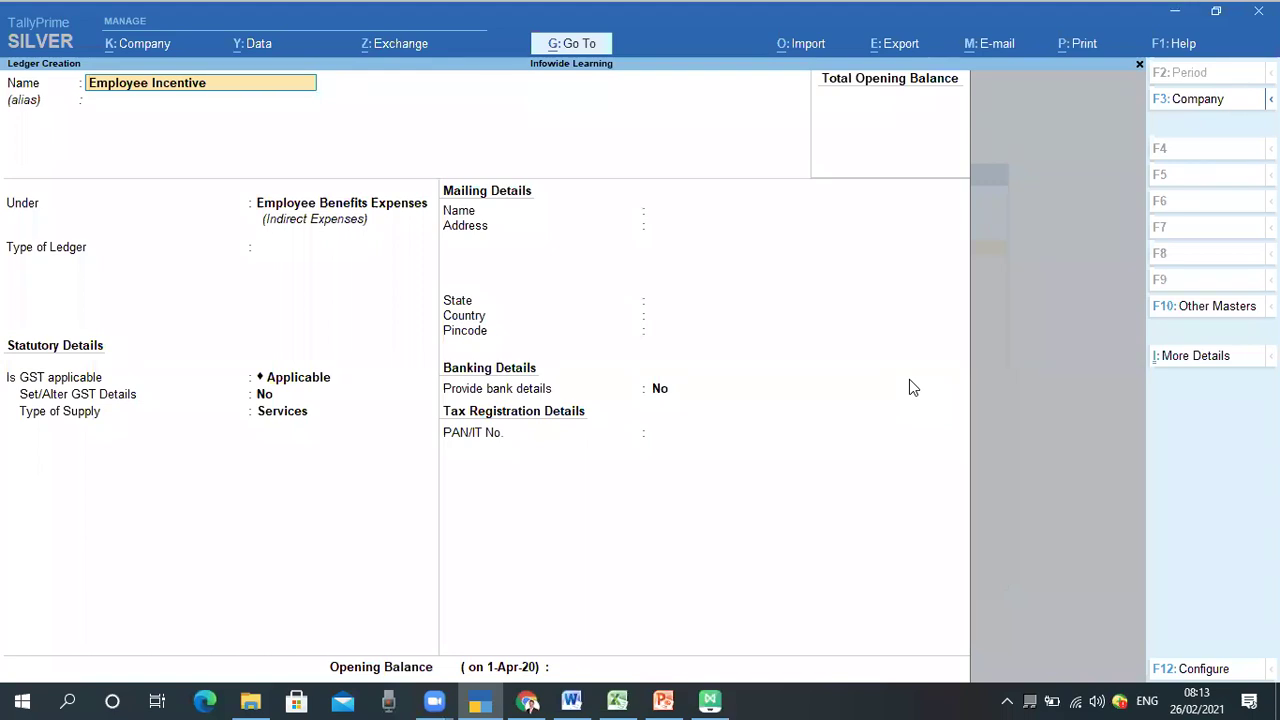
{"action": "key", "text": "Return"}
{"action": "key", "text": "Return"}
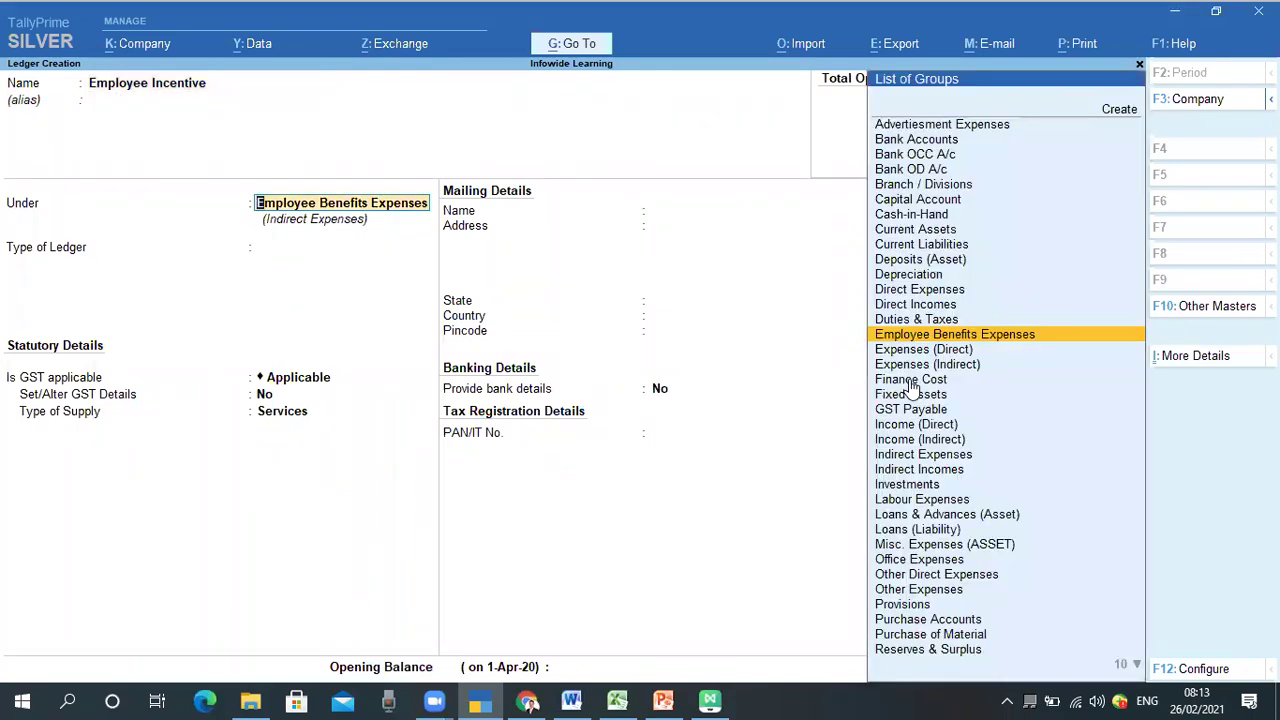
{"action": "key", "text": "Return"}
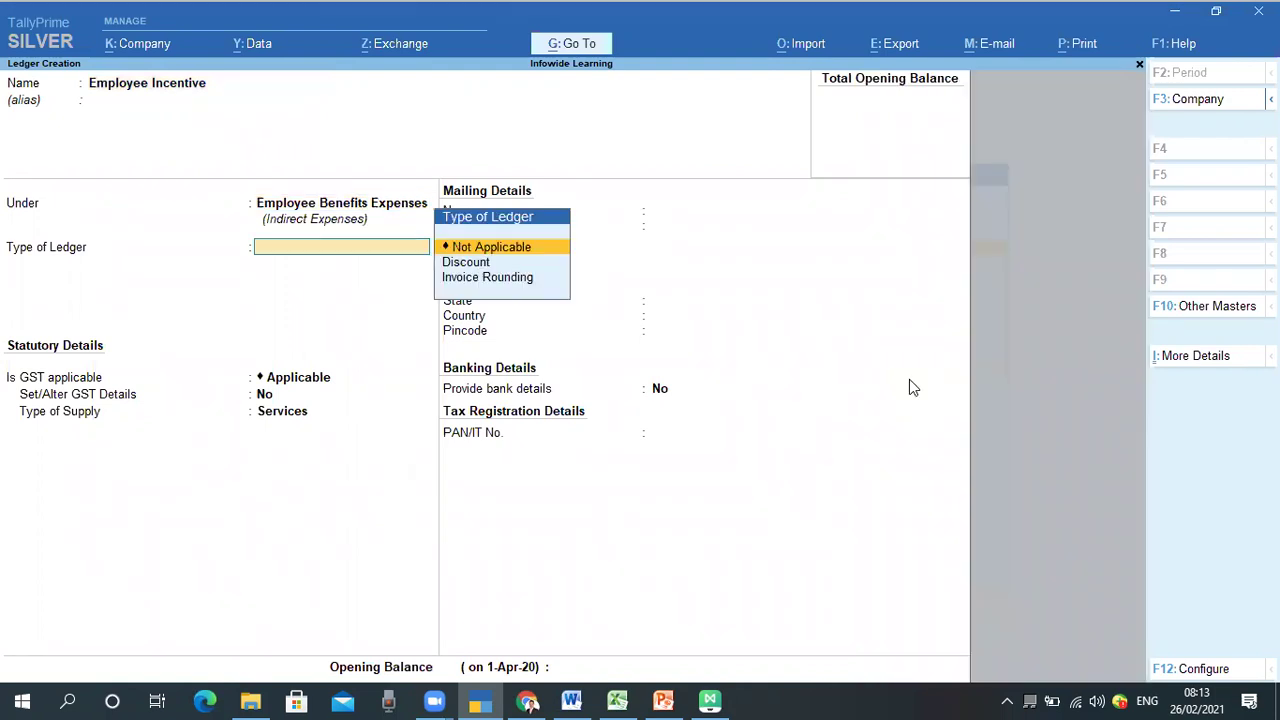
Set the Employee Incentive ledger's type of ledger, GST applicability and assessable value inclusion to Not Applicable
{"action": "key", "text": "Return"}
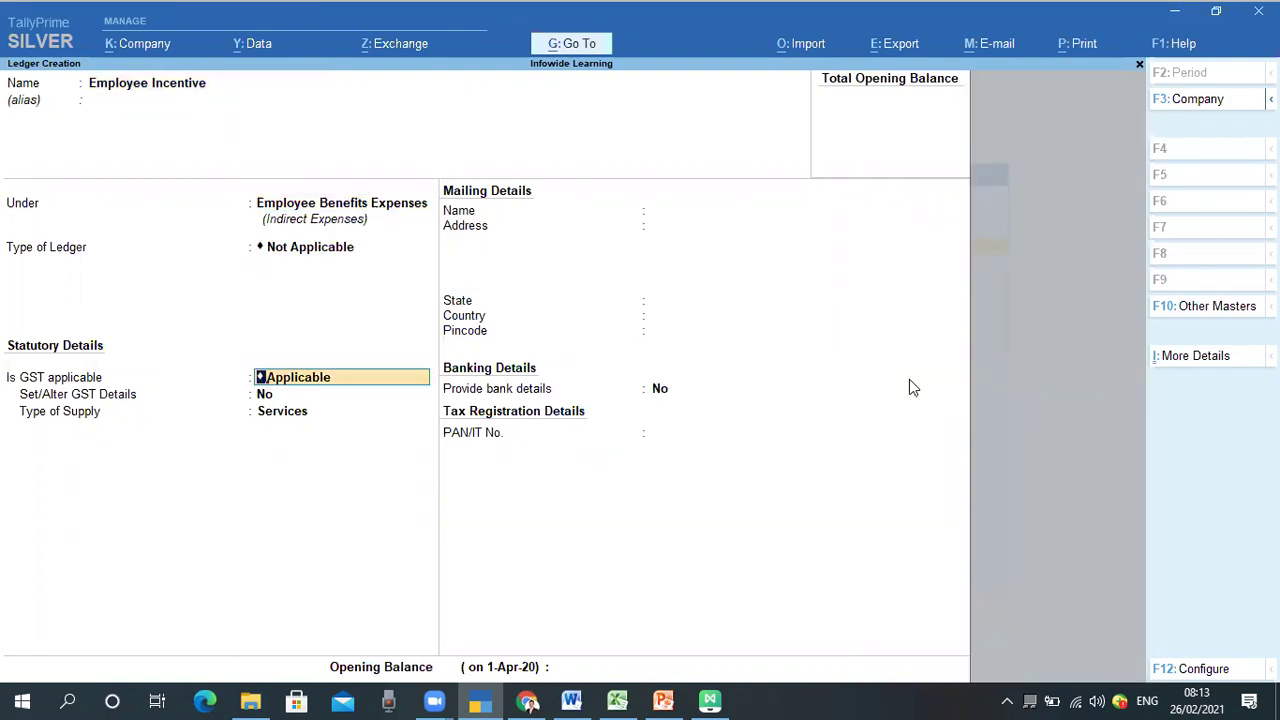
{"action": "type", "text": "Not"}
{"action": "key", "text": "Return"}
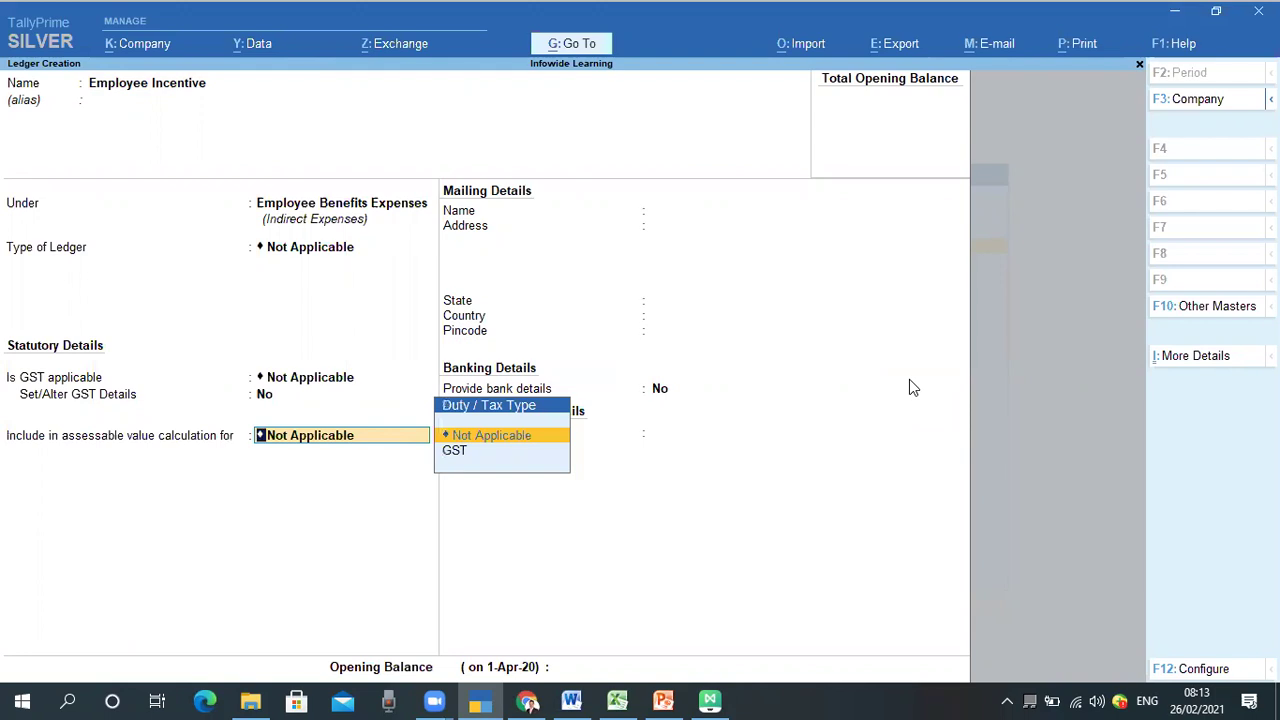
{"action": "key", "text": "Return"}
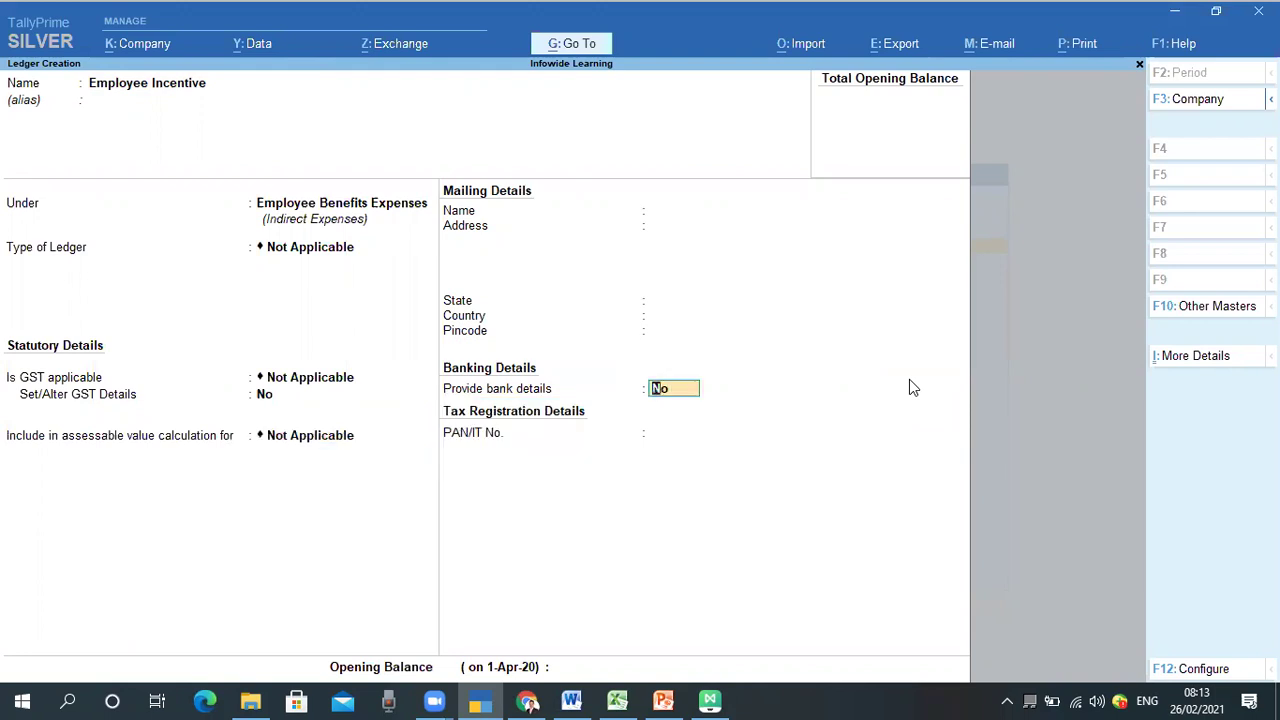
Keep bank details at No and save the Employee Incentive ledger without an opening balance
{"action": "key", "text": "Return"}
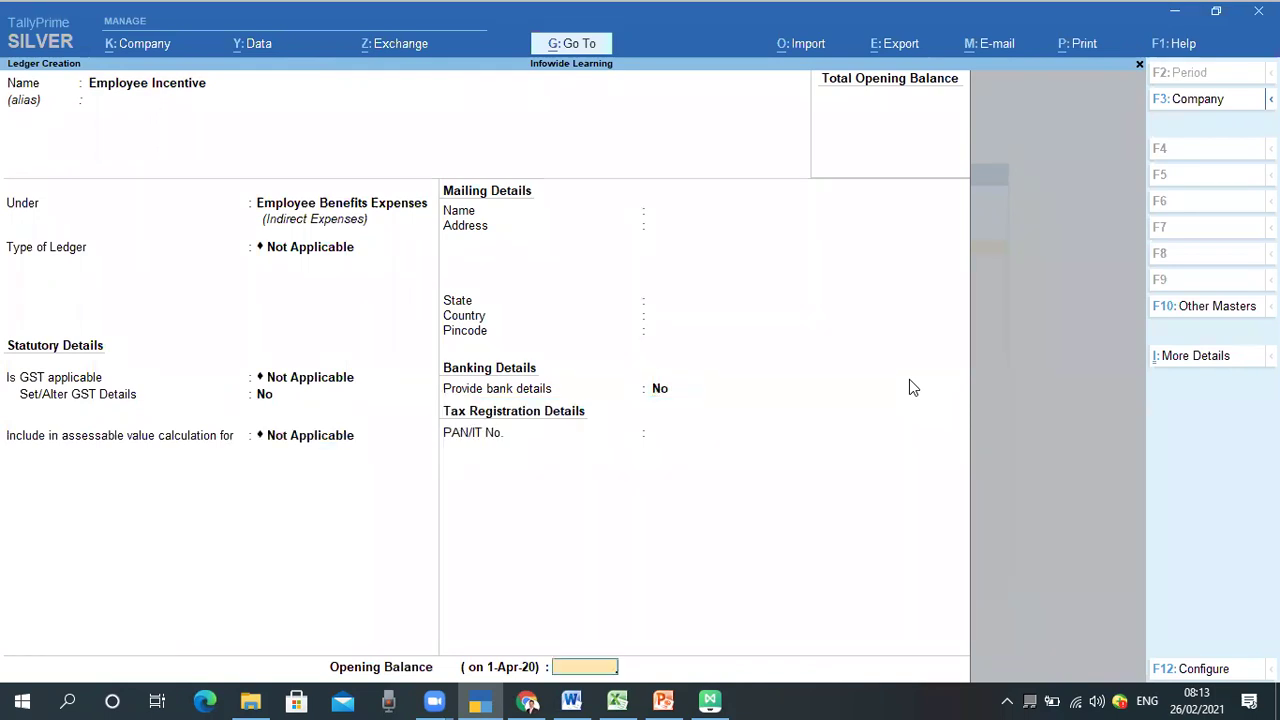
{"action": "key", "text": "Return"}
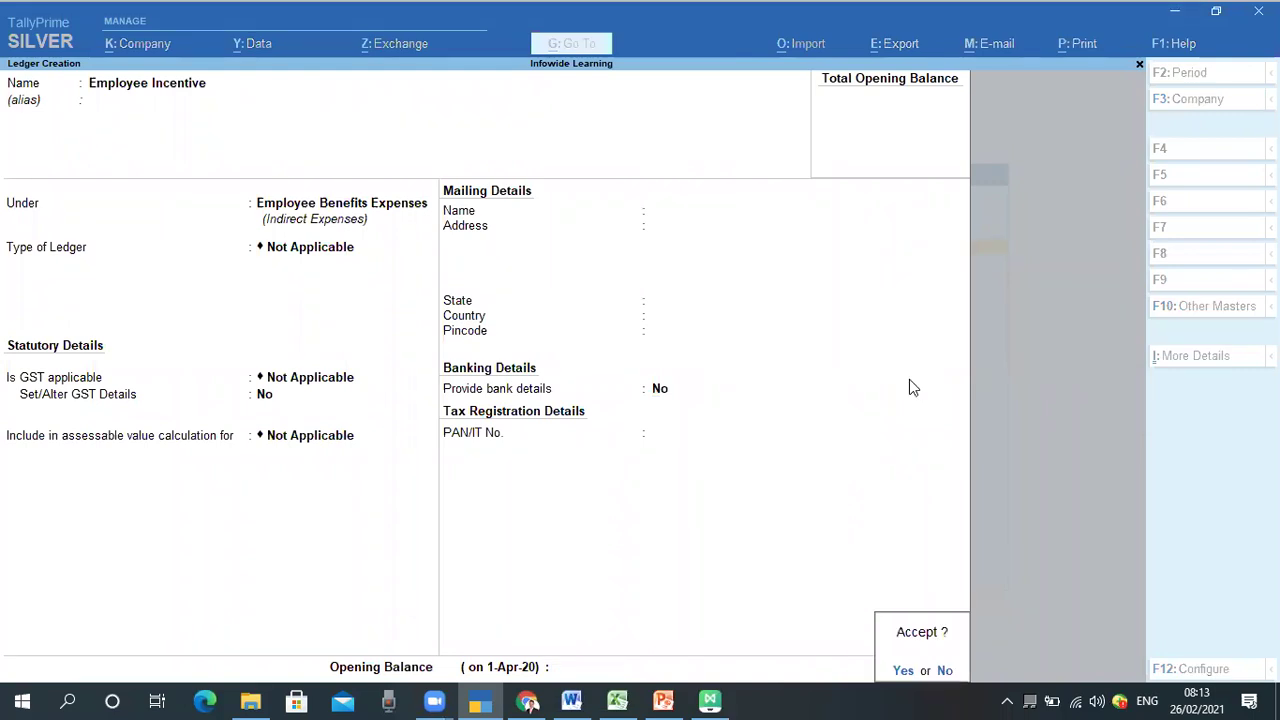
{"action": "key", "text": "Return"}
Switch to the MindMaster map and add a subtopic named Employee Training under Employee Benefits Exp
{"action": "left_click", "coordinate": [1175, 15]}
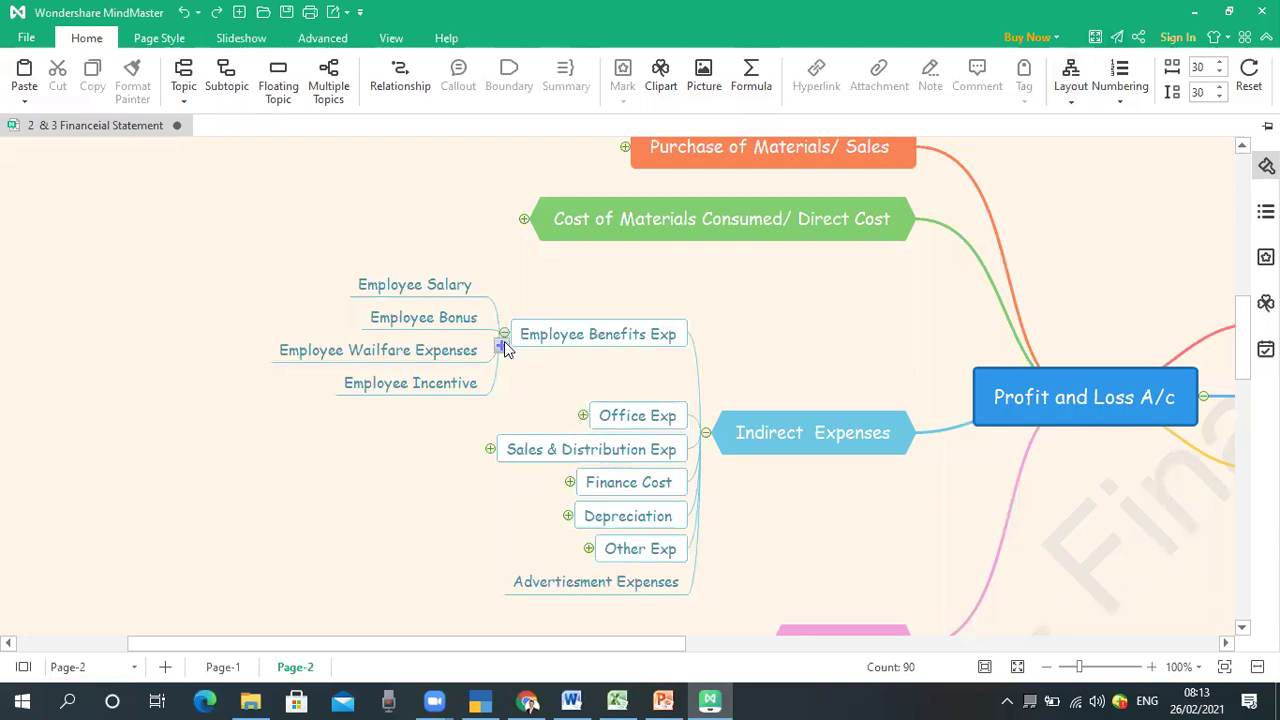
{"action": "left_click", "coordinate": [503, 346]}
{"action": "double_click", "coordinate": [470, 400]}
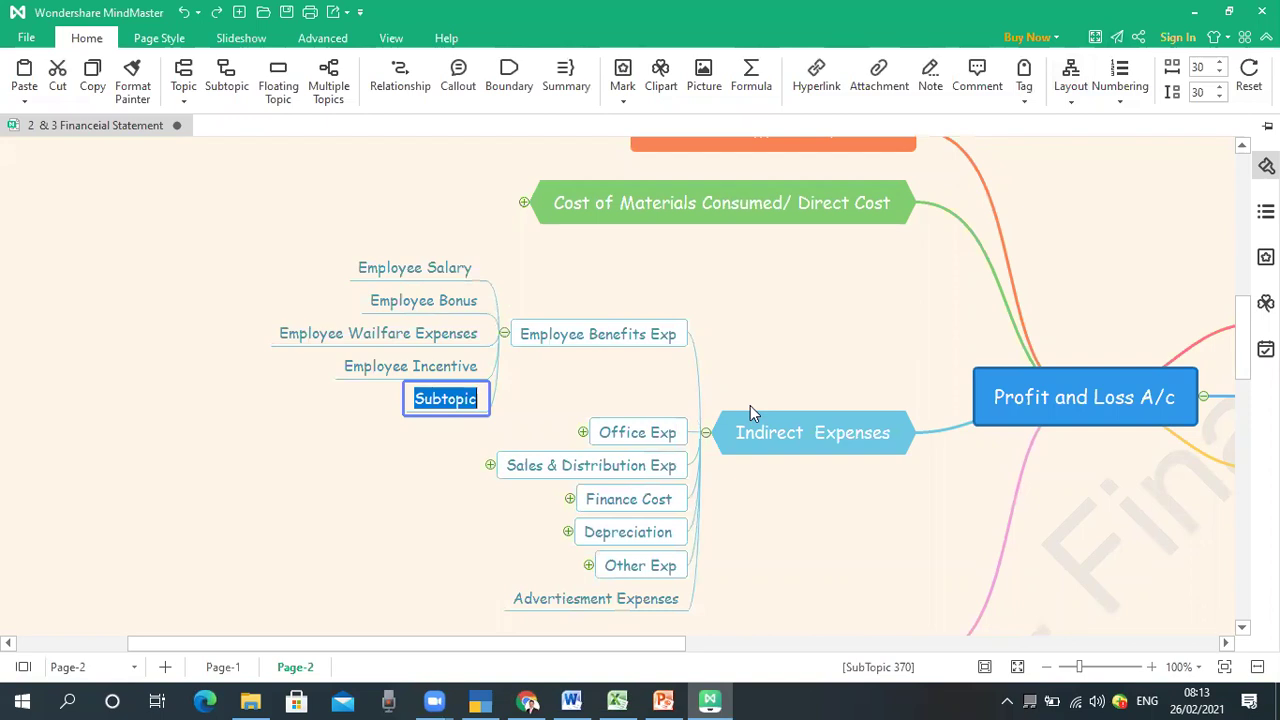
{"action": "type", "text": "Employee Training"}
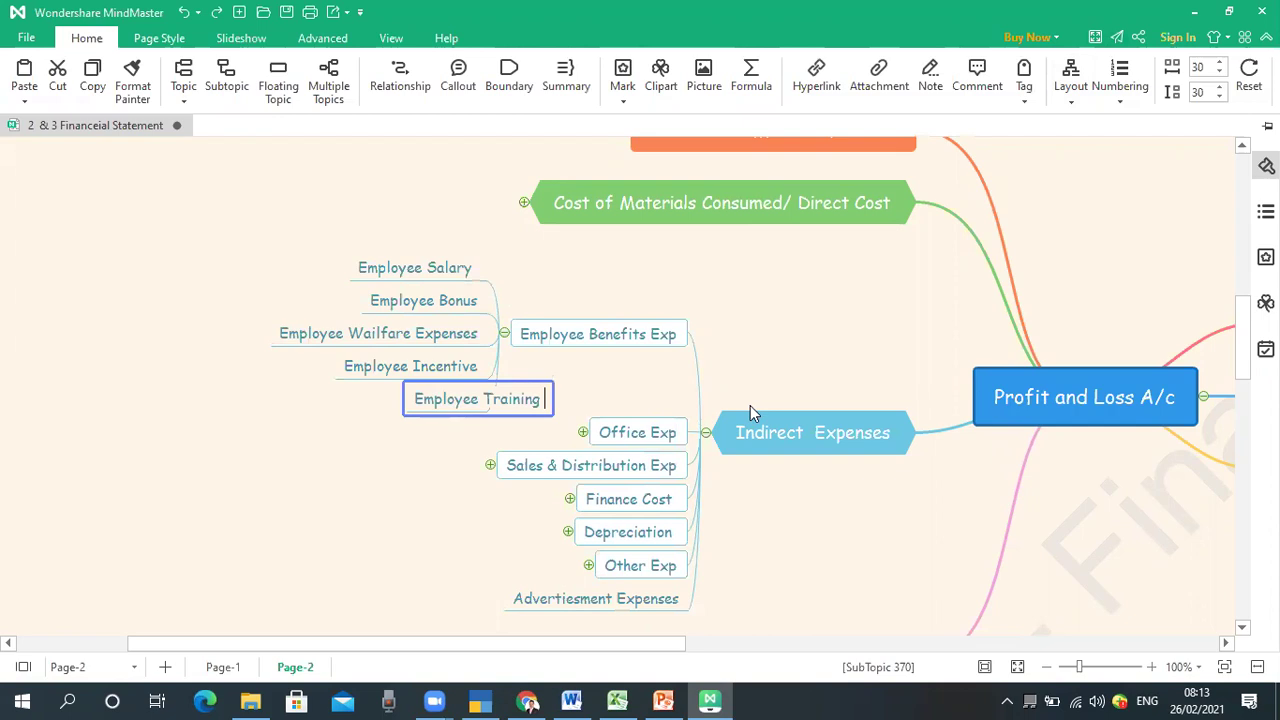
{"action": "left_click", "coordinate": [786, 357]}
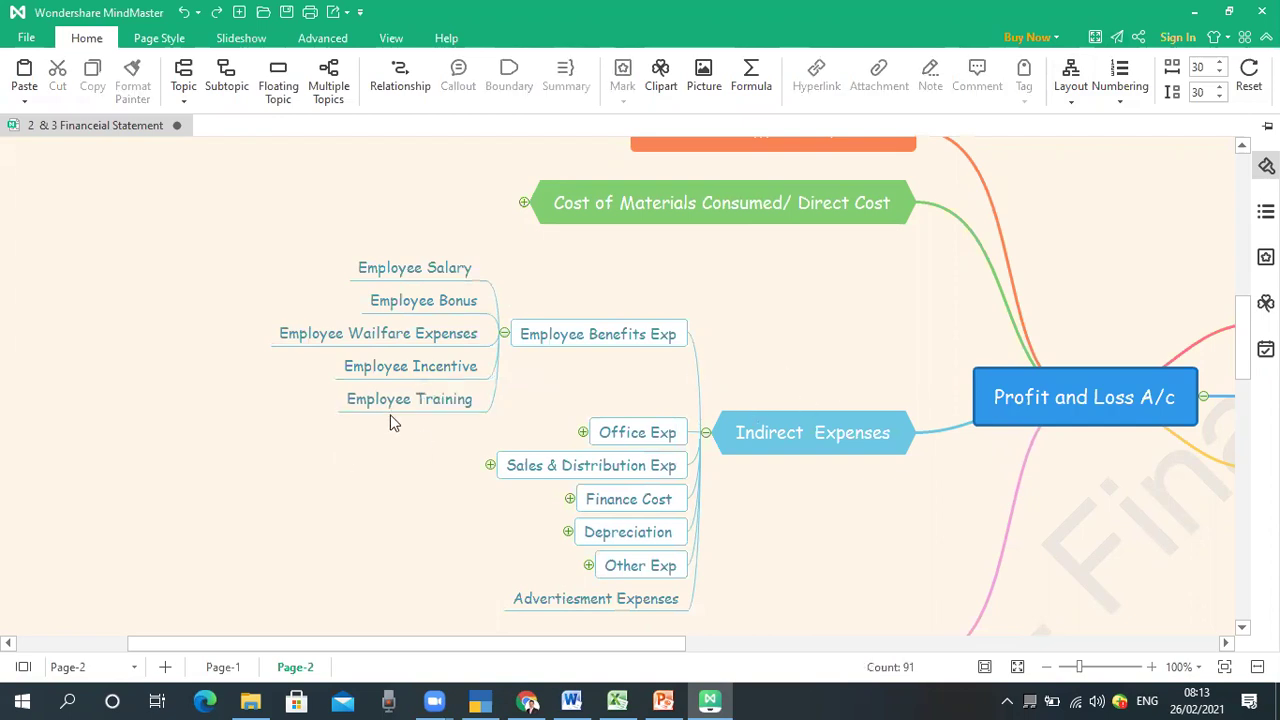
Return to TallyPrime and name a new ledger Employee Training without an alias under Employee Benefits Expenses
{"action": "key", "text": "alt+Tab"}
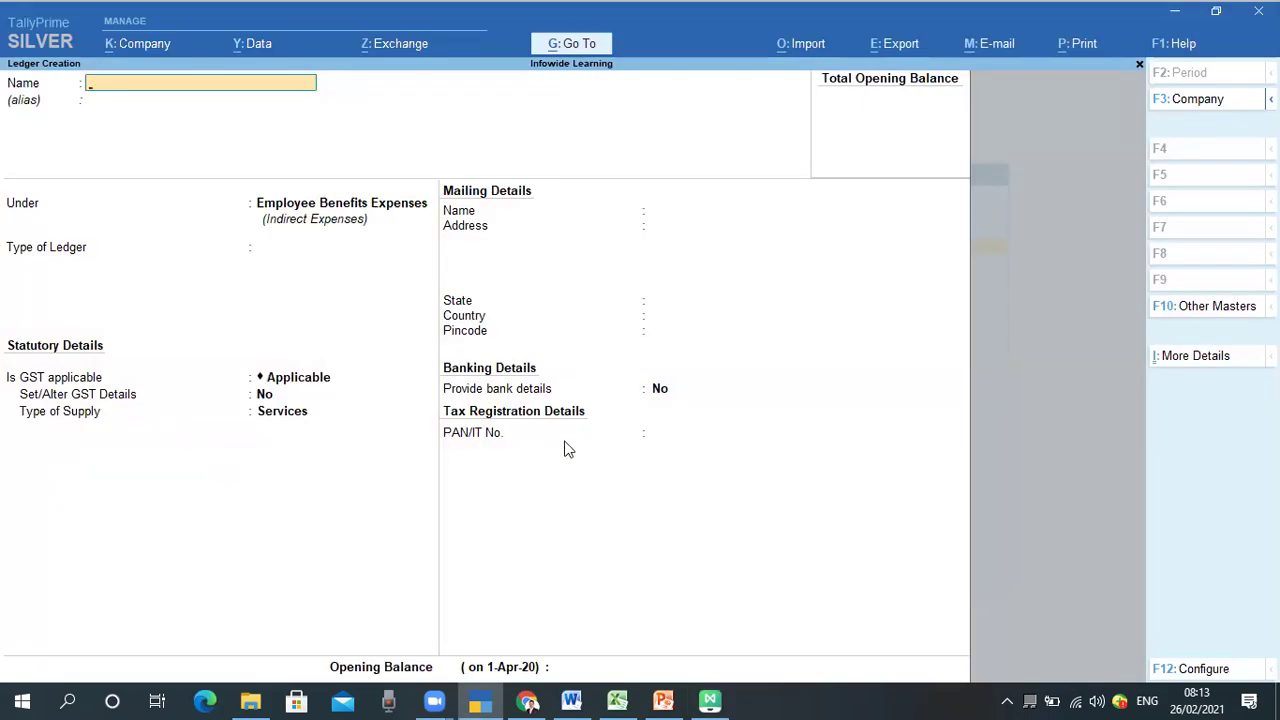
{"action": "type", "text": "Employee Training"}
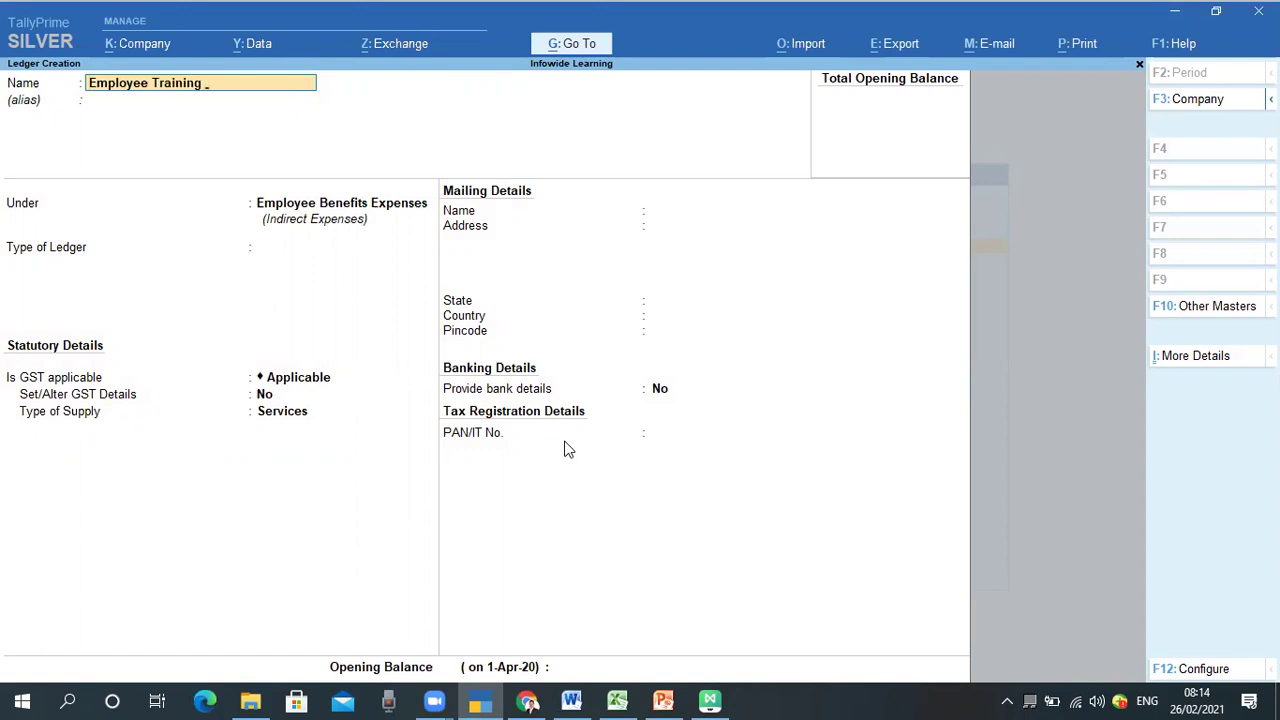
{"action": "key", "text": "Return"}
{"action": "key", "text": "Return"}
{"action": "key", "text": "Return"}
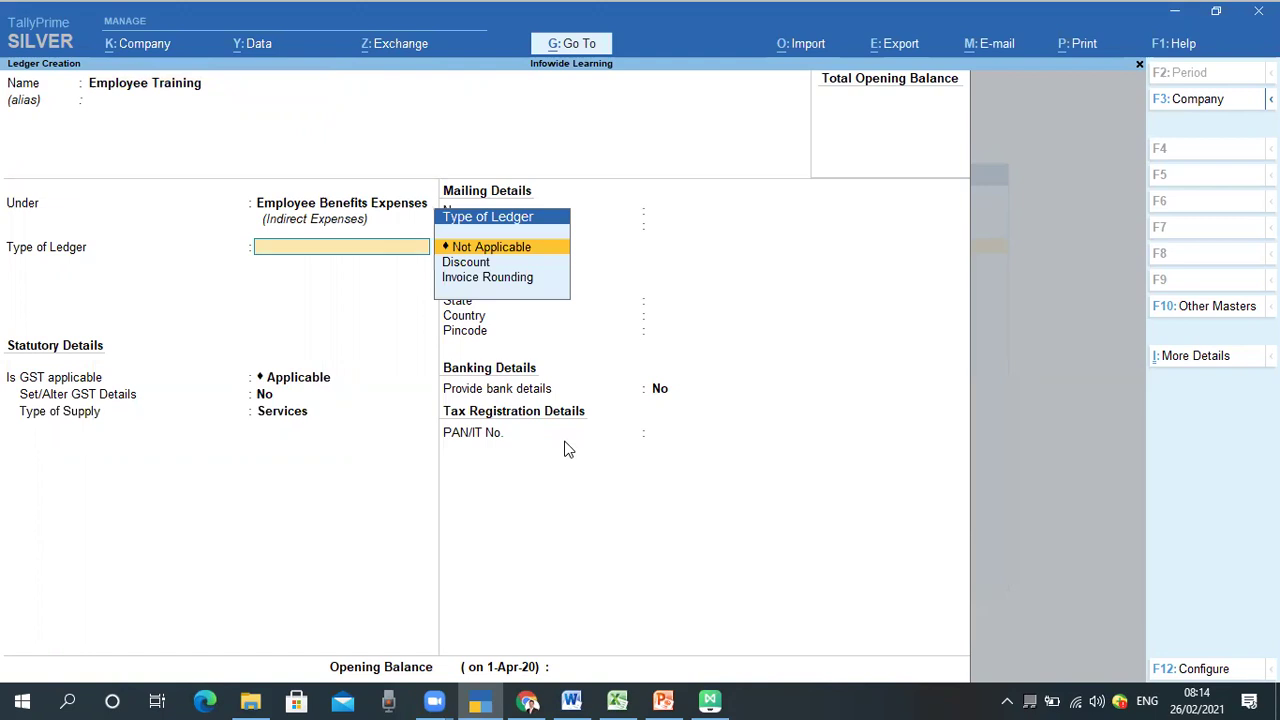
Set the Employee Training ledger's type of ledger, GST applicability and assessable value inclusion to Not Applicable
{"action": "key", "text": "Return"}
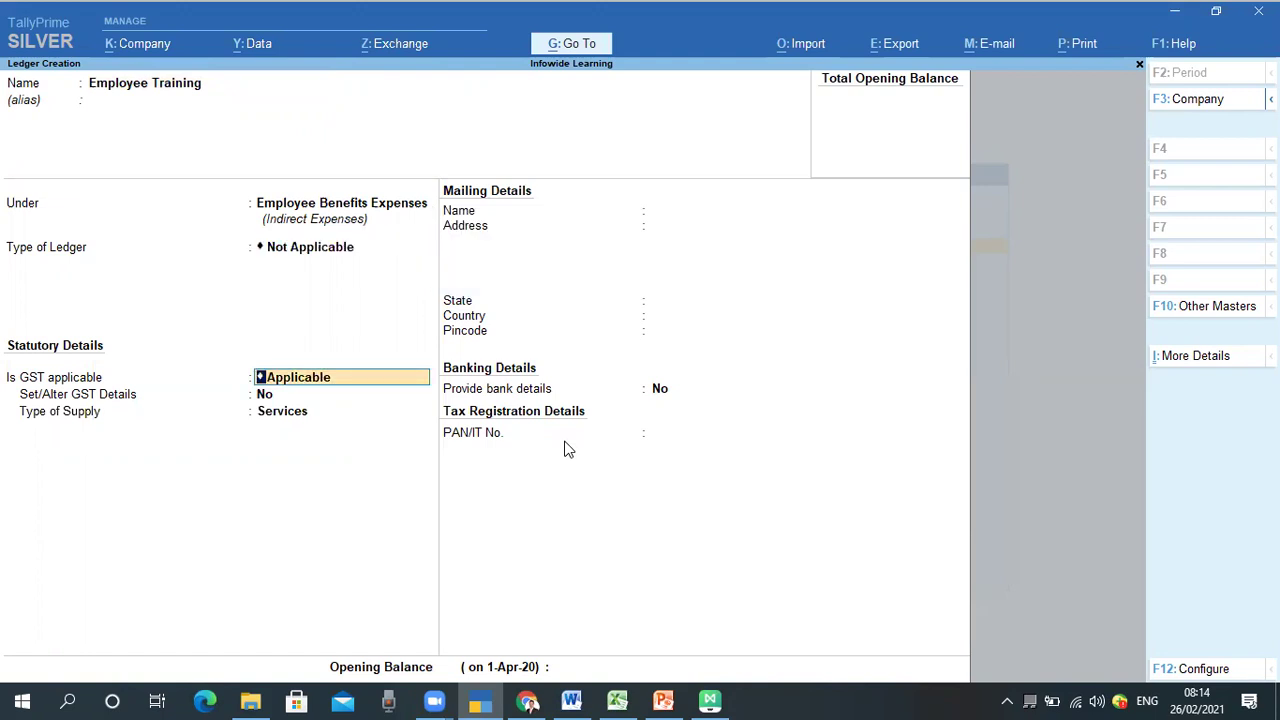
{"action": "type", "text": "N"}
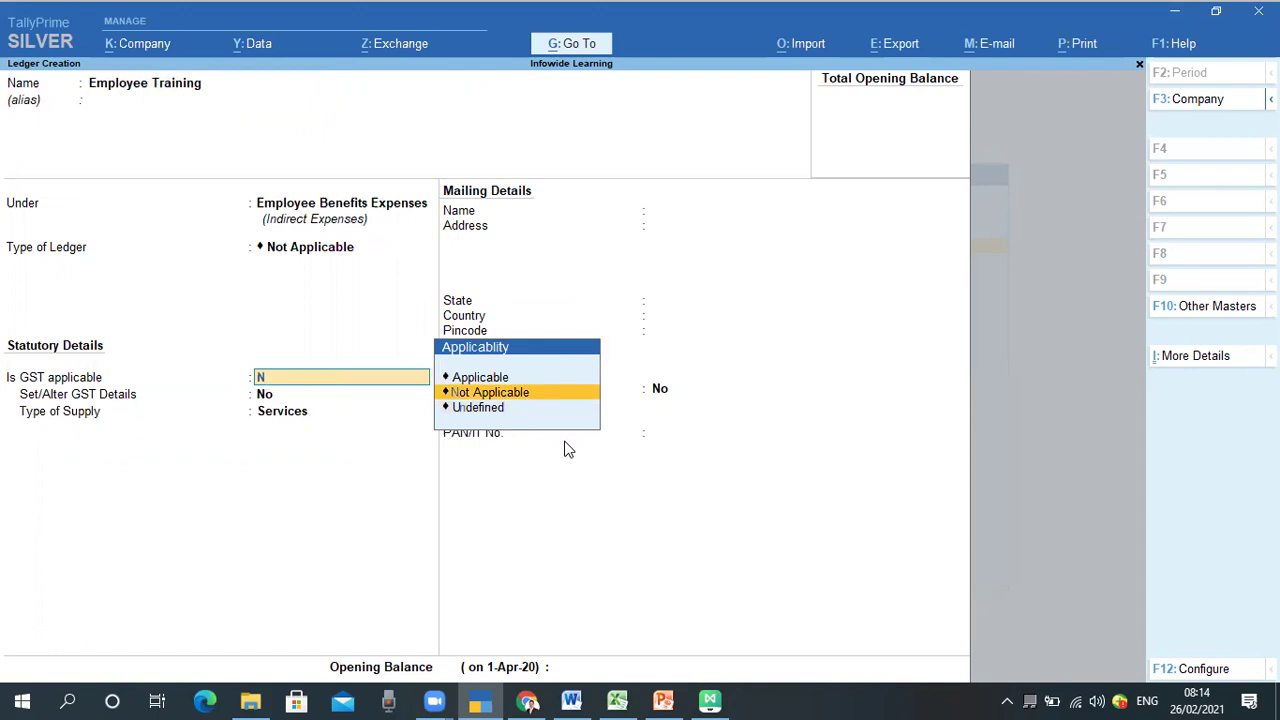
{"action": "key", "text": "Return"}
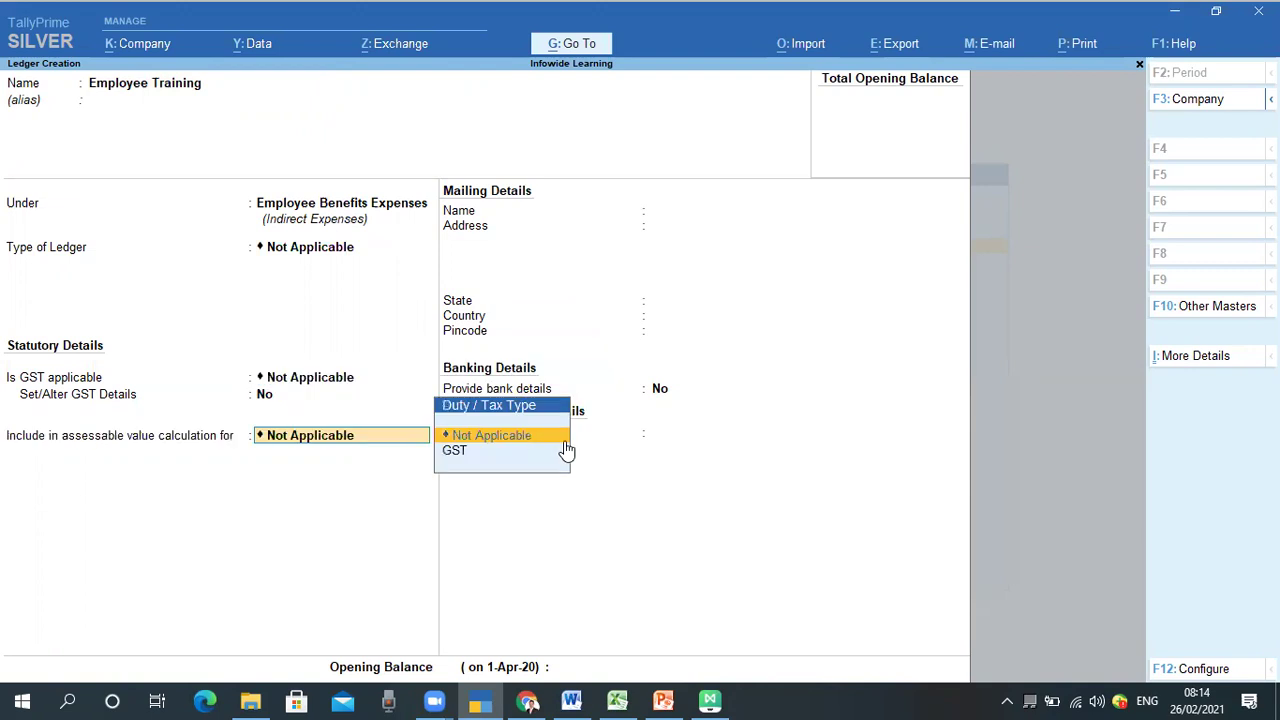
{"action": "key", "text": "Return"}
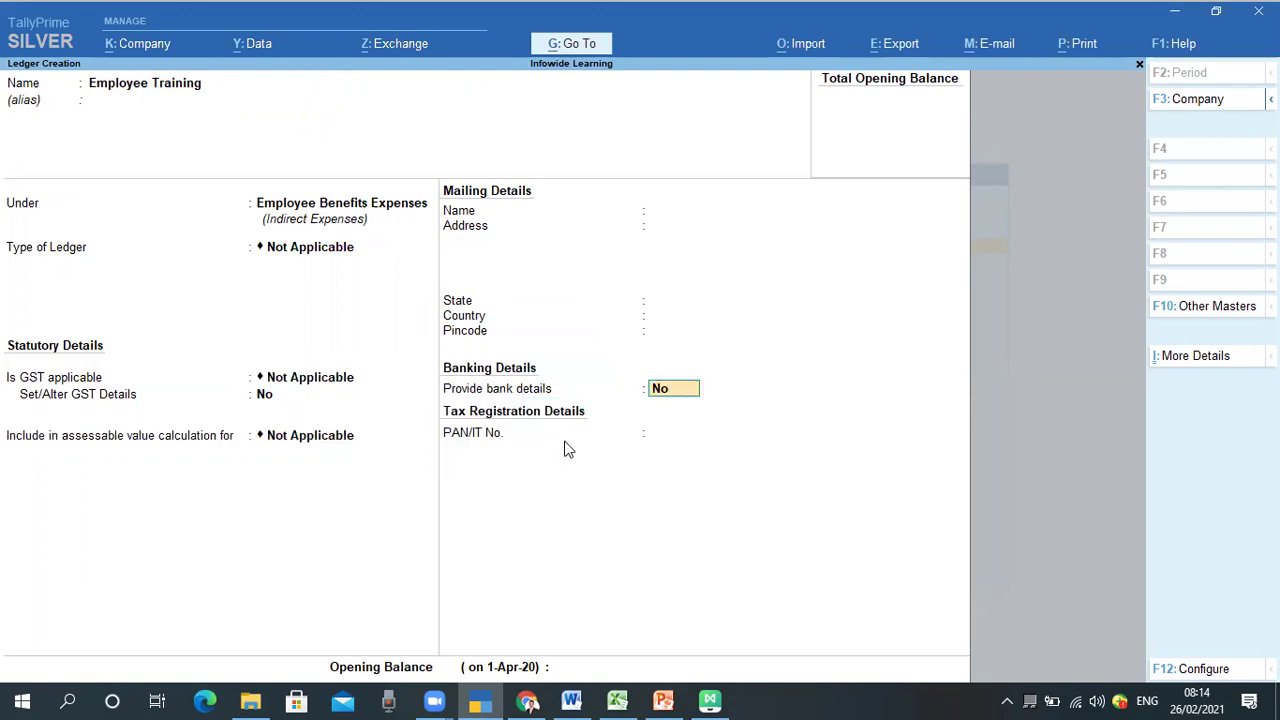
Keep bank details at No and save the Employee Training ledger without an opening balance
{"action": "key", "text": "Return"}
{"action": "key", "text": "Return"}
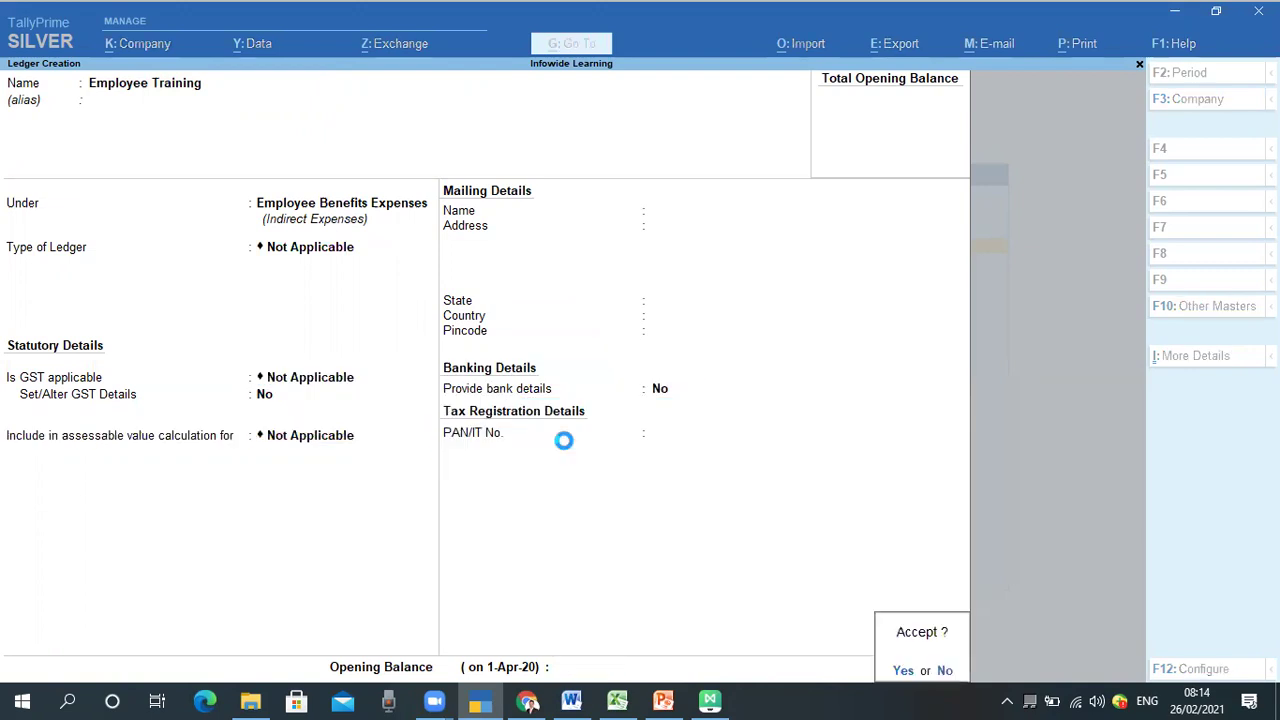
{"action": "key", "text": "Return"}
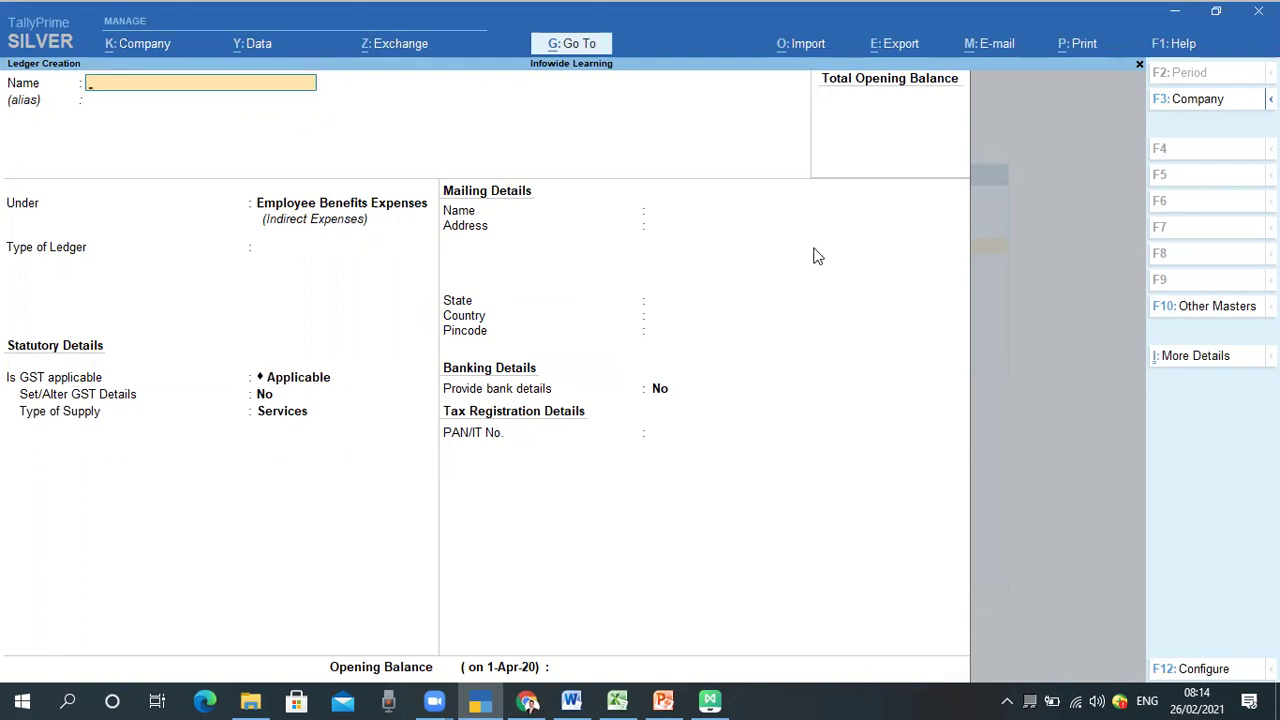
Switch to the MindMaster map, collapse the Employee Benefits Exp branch and expand Office Exp to check its items
{"action": "key", "text": "alt+Tab"}
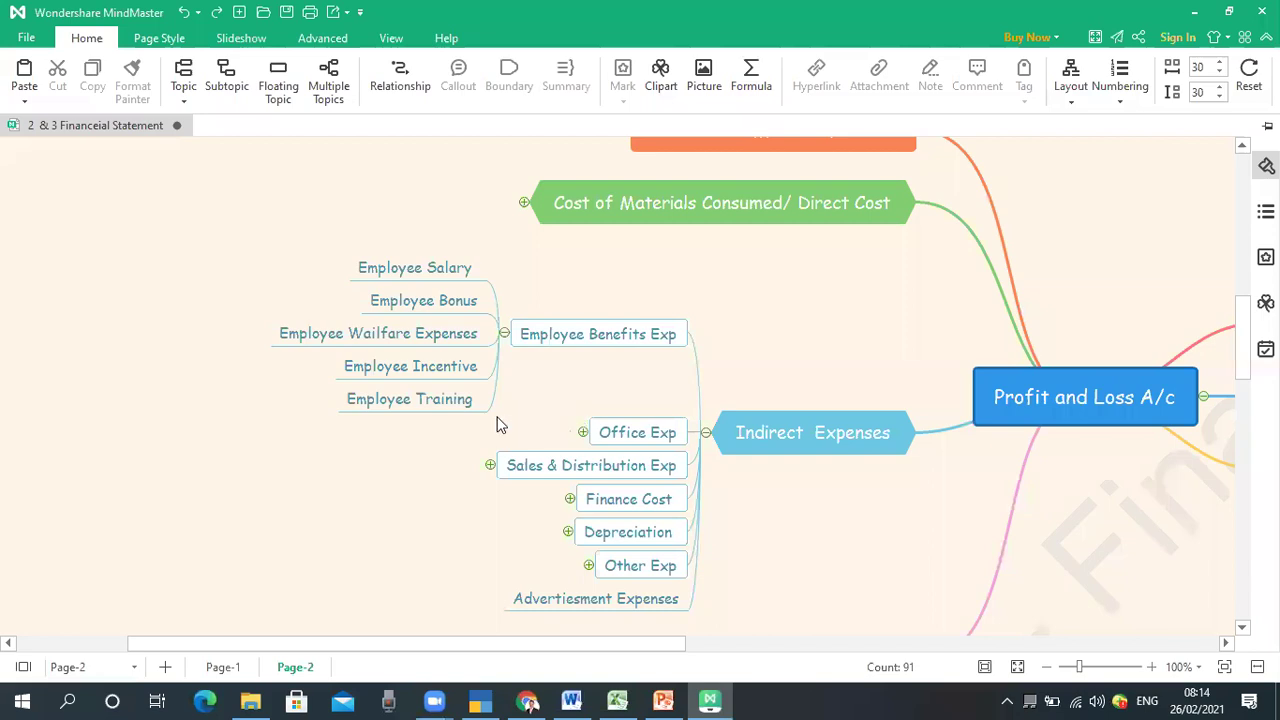
{"action": "left_click", "coordinate": [505, 335]}
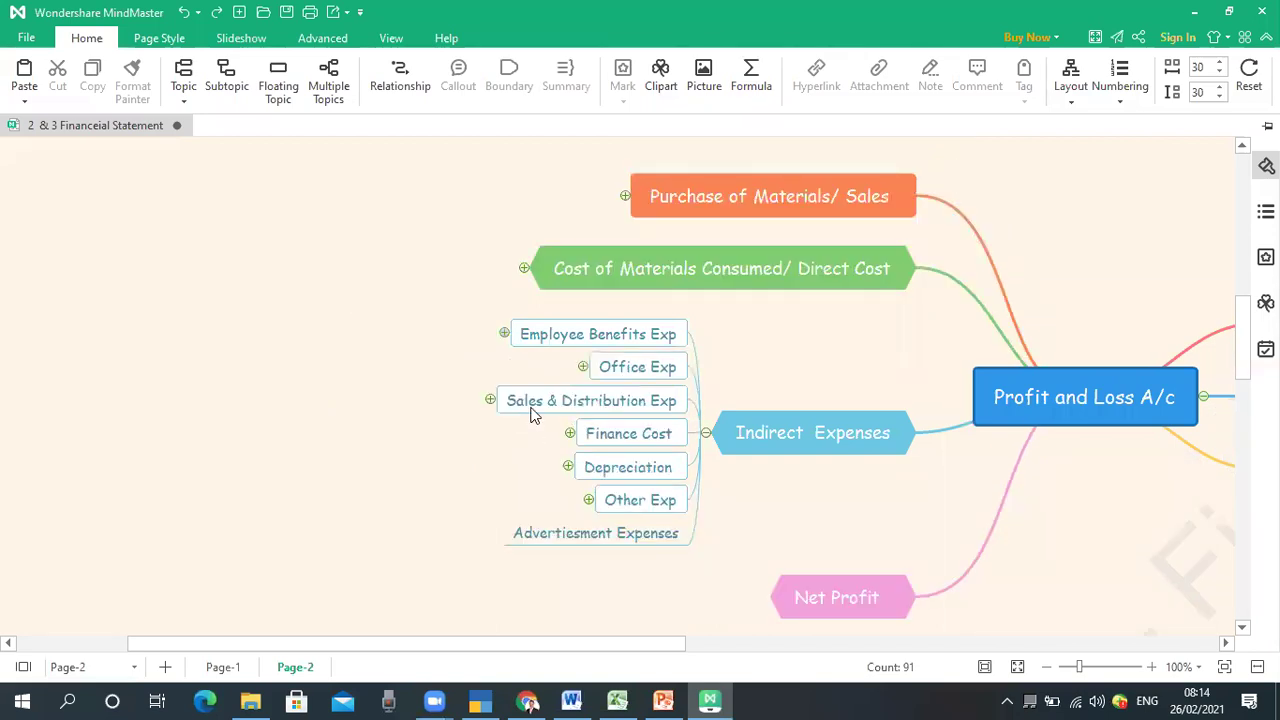
{"action": "left_click", "coordinate": [583, 368]}
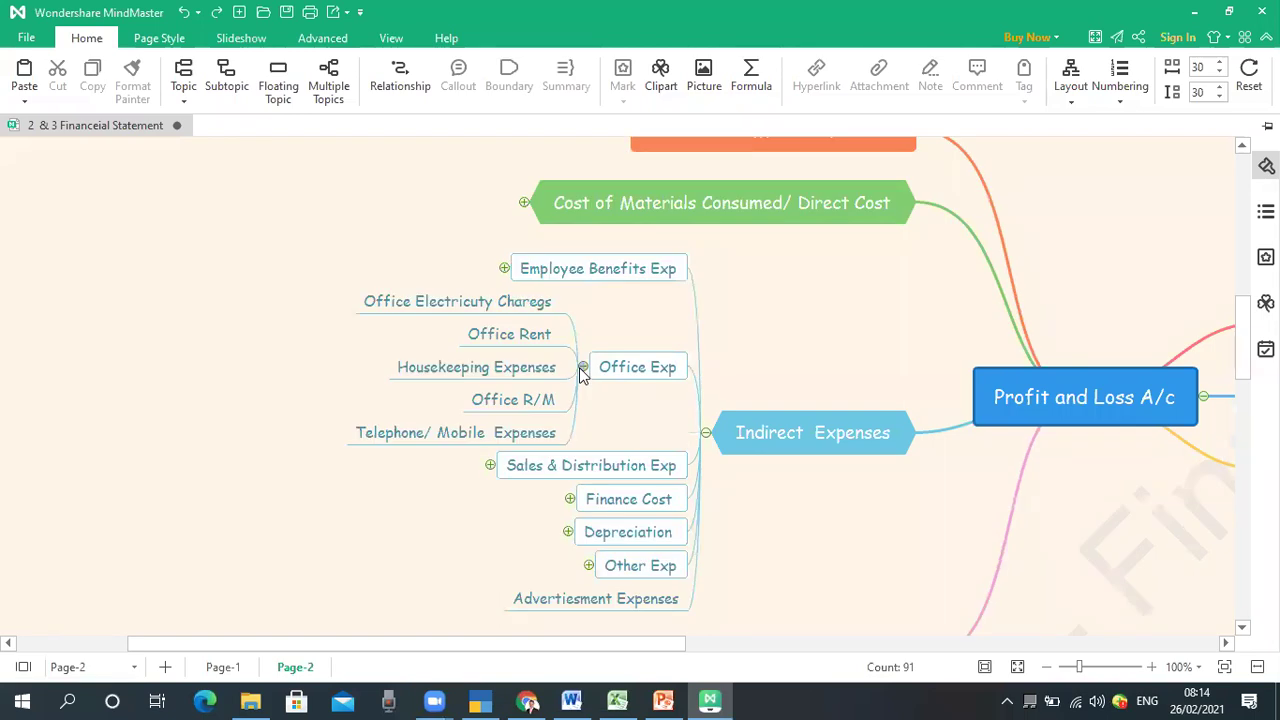
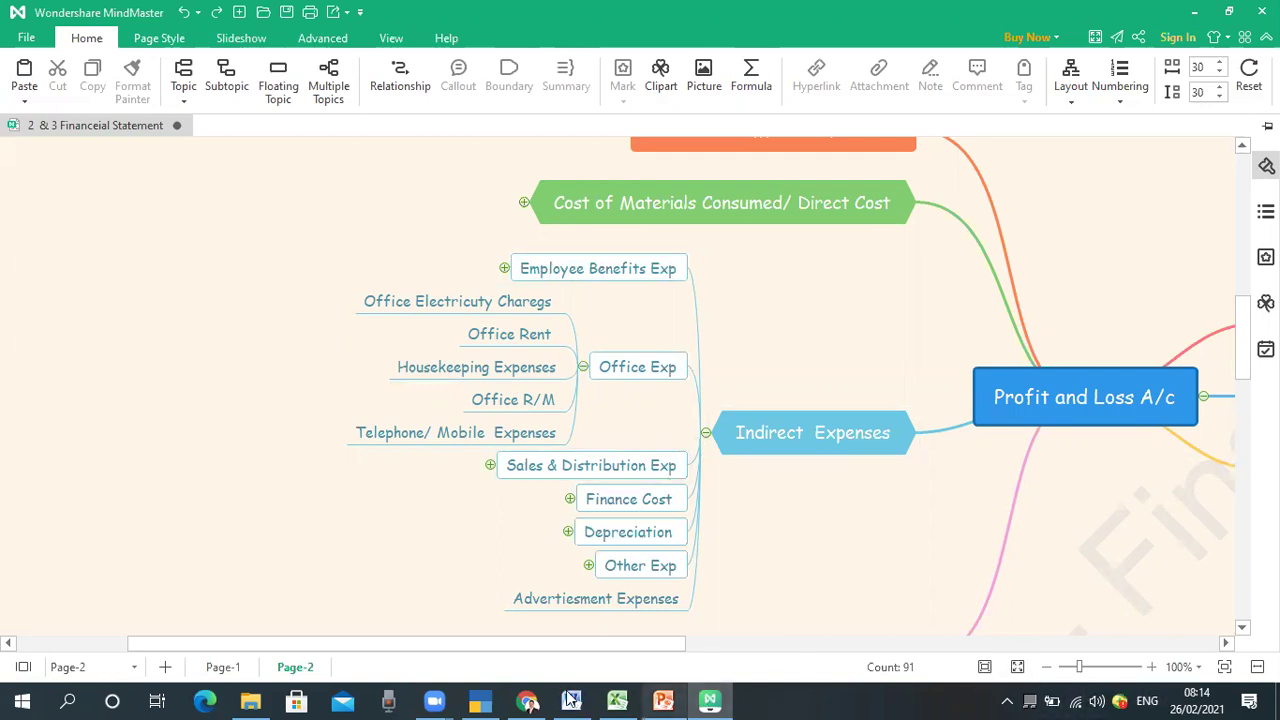
Return to TallyPrime and name a new ledger Office Electricity Charges without an alias under the Office Expenses group
{"action": "mouse_move", "coordinate": [571, 700]}
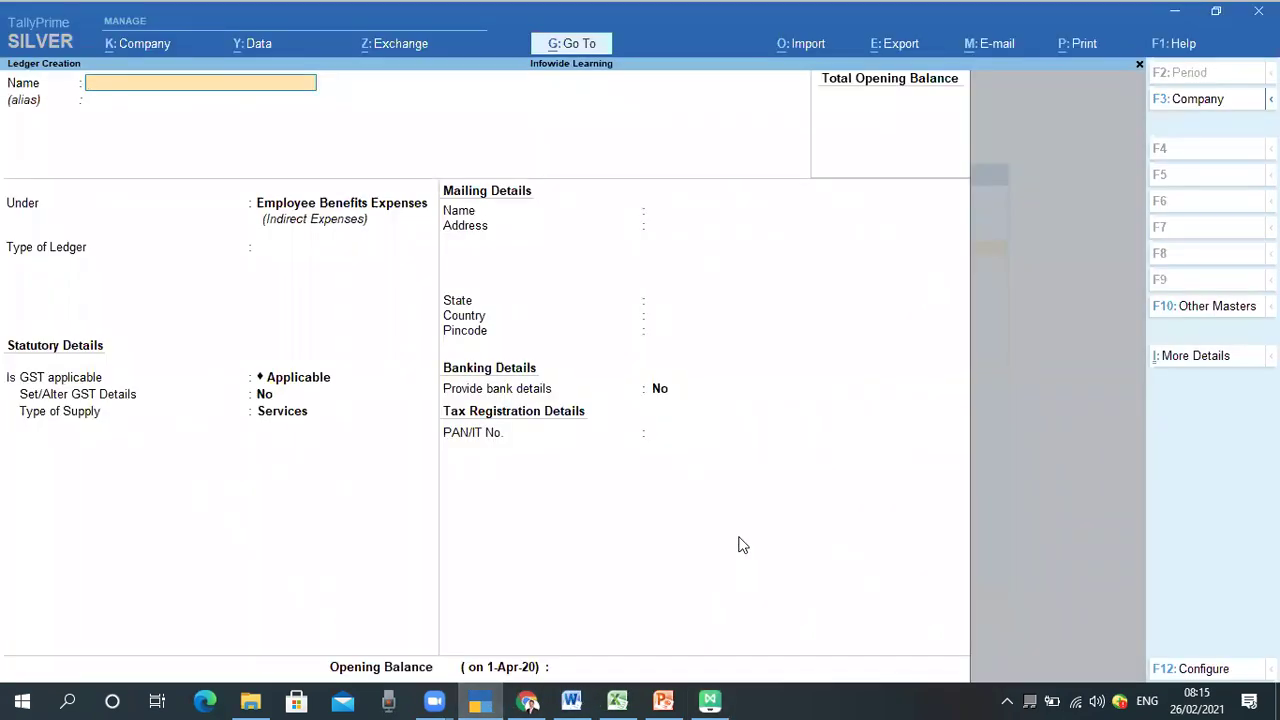
{"action": "type", "text": "Office"}
{"action": "type", "text": "Electricity Charges"}
{"action": "key", "text": "Return"}
{"action": "key", "text": "Return"}
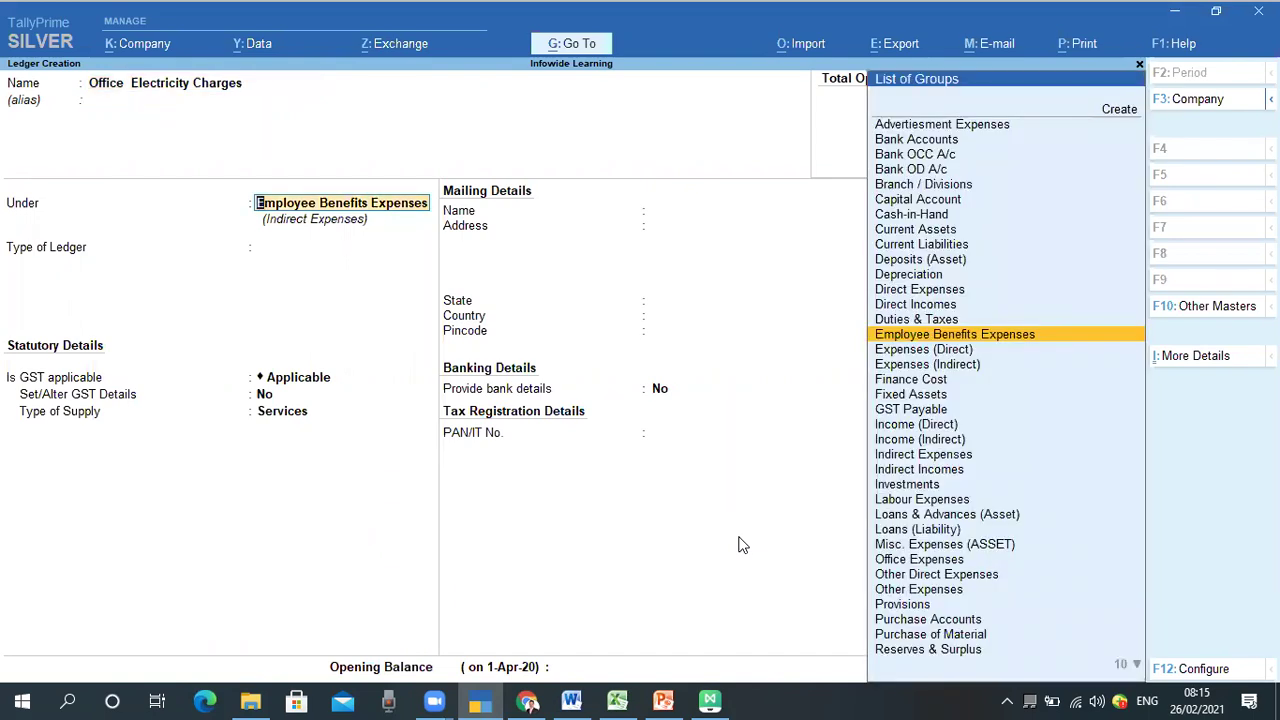
{"action": "type", "text": "Of"}
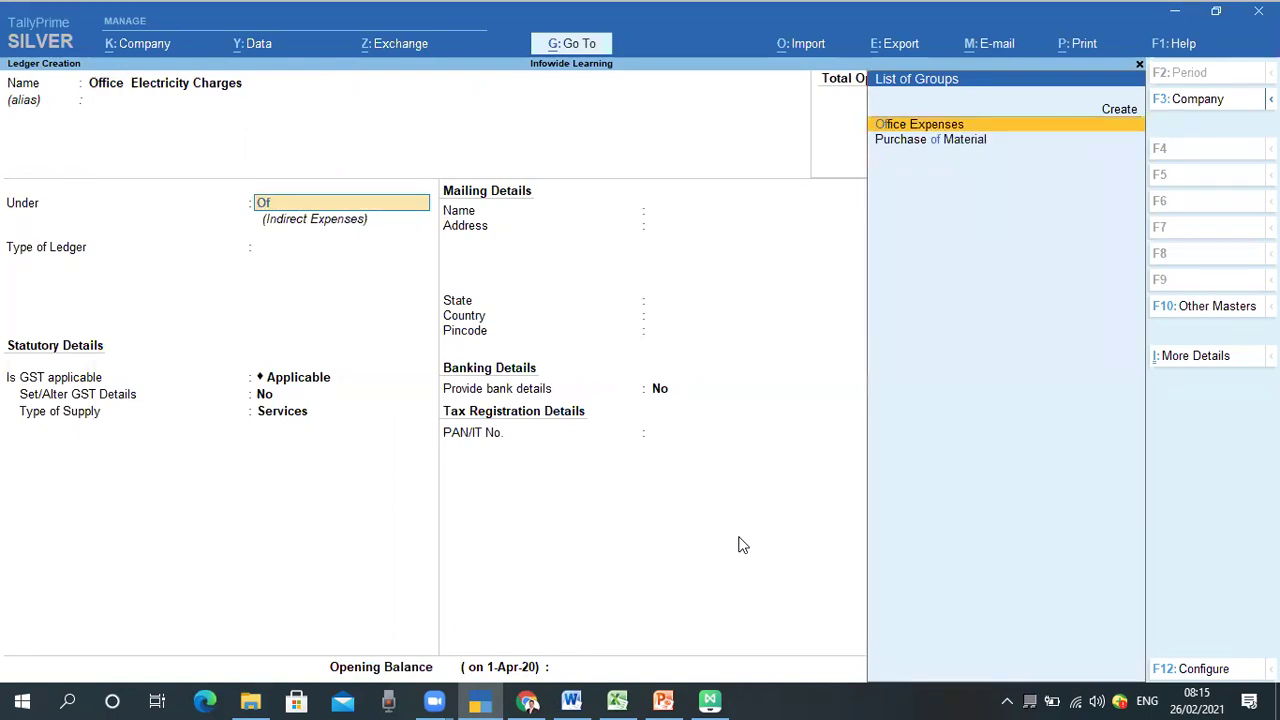
{"action": "key", "text": "Return"}
Set Office Electricity Charges' type of ledger, GST applicability and assessable value inclusion to Not Applicable, and save the ledger
{"action": "key", "text": "Return"}
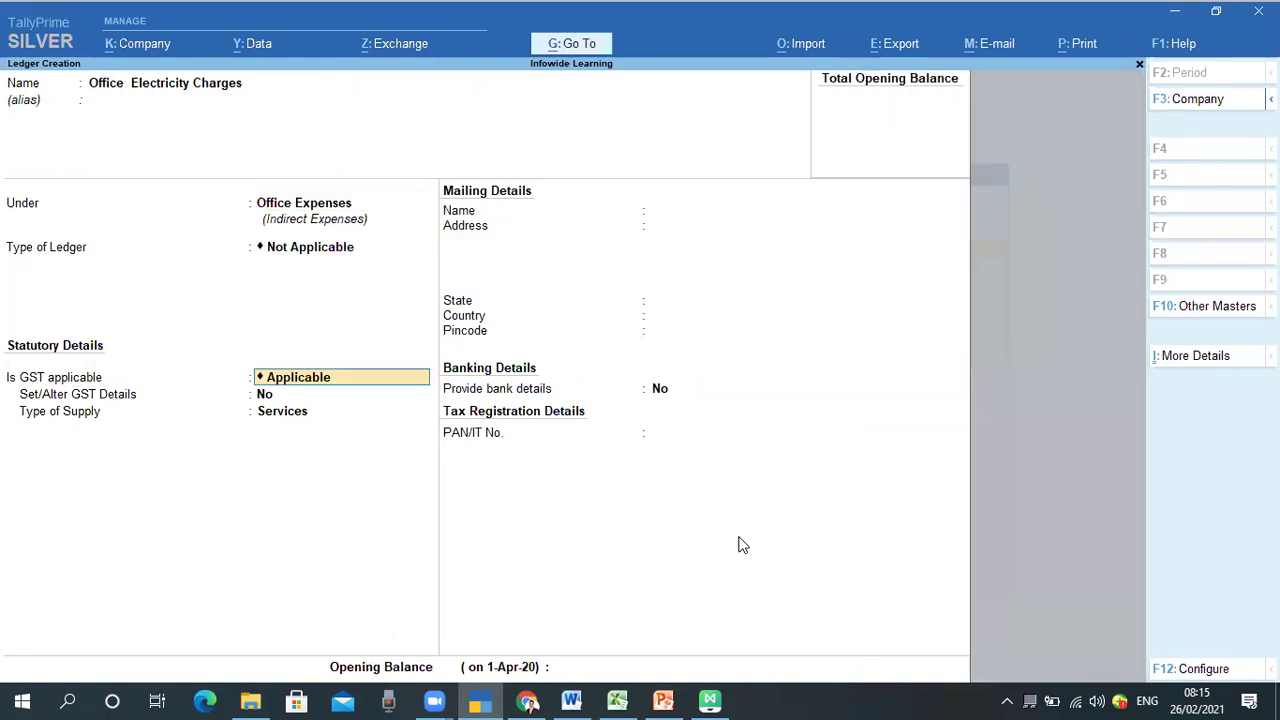
{"action": "type", "text": "Not"}
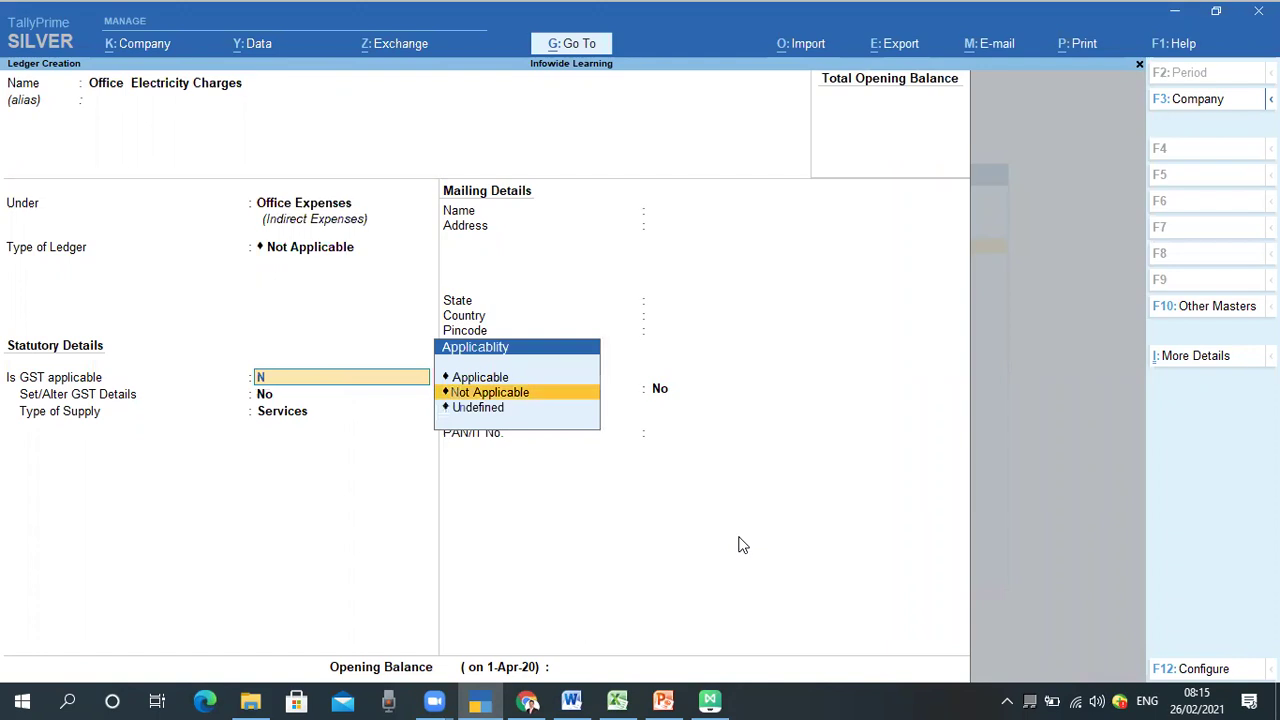
{"action": "key", "text": "Return"}
{"action": "key", "text": "Return"}
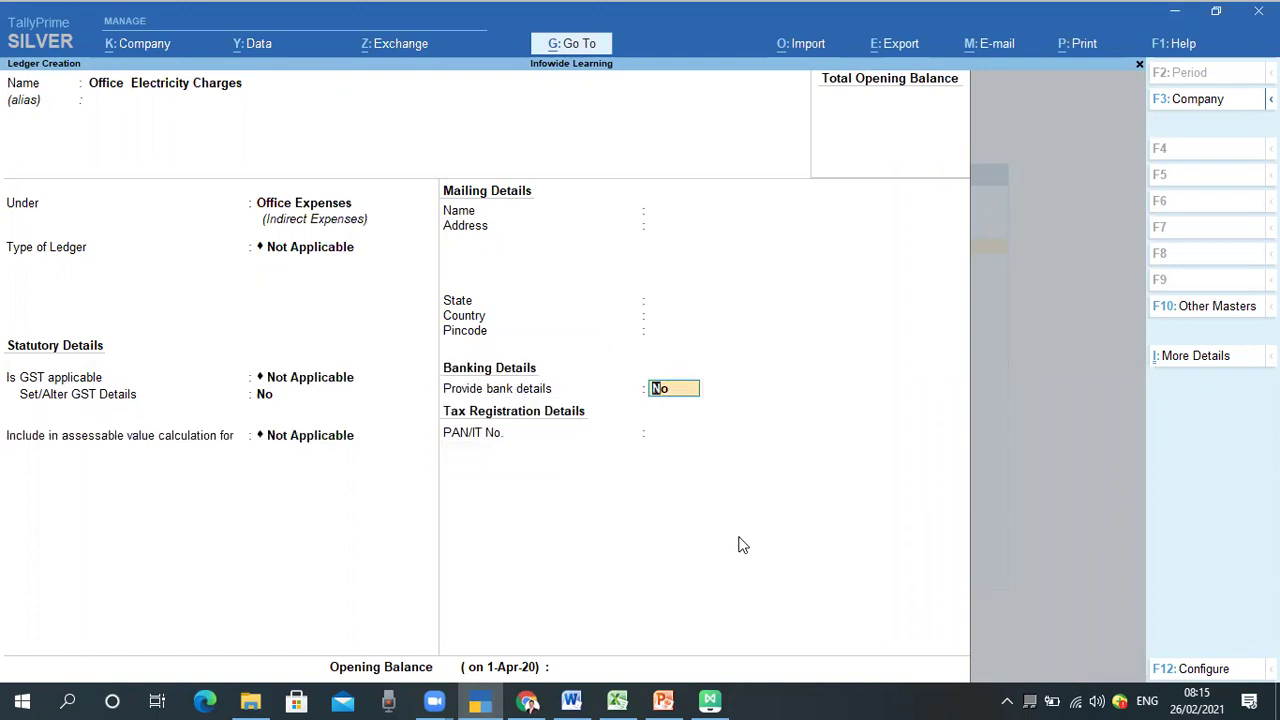
{"action": "key", "text": "ctrl"}
{"action": "key", "text": "ctrl+a"}
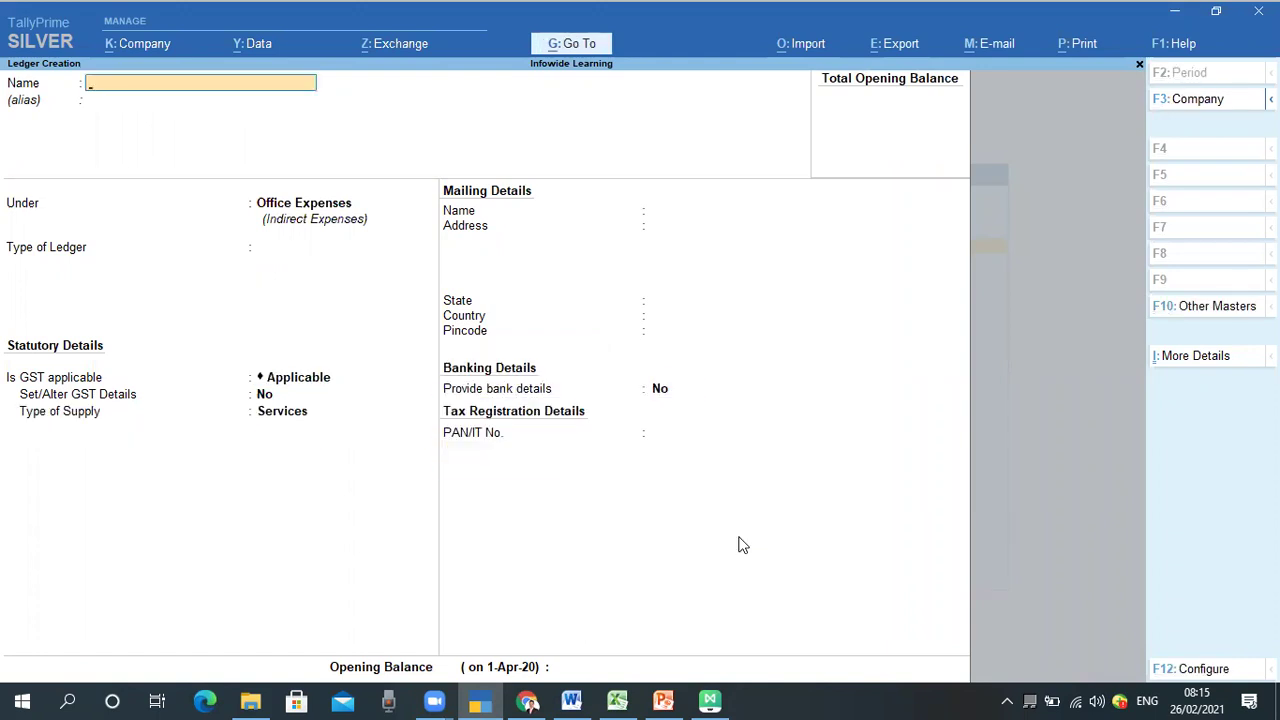
Check the Office Exp items in the MindMaster map and, back in TallyPrime, name a ledger Office Rnet without an alias under Office Expenses
{"action": "key", "text": "alt+Tab"}
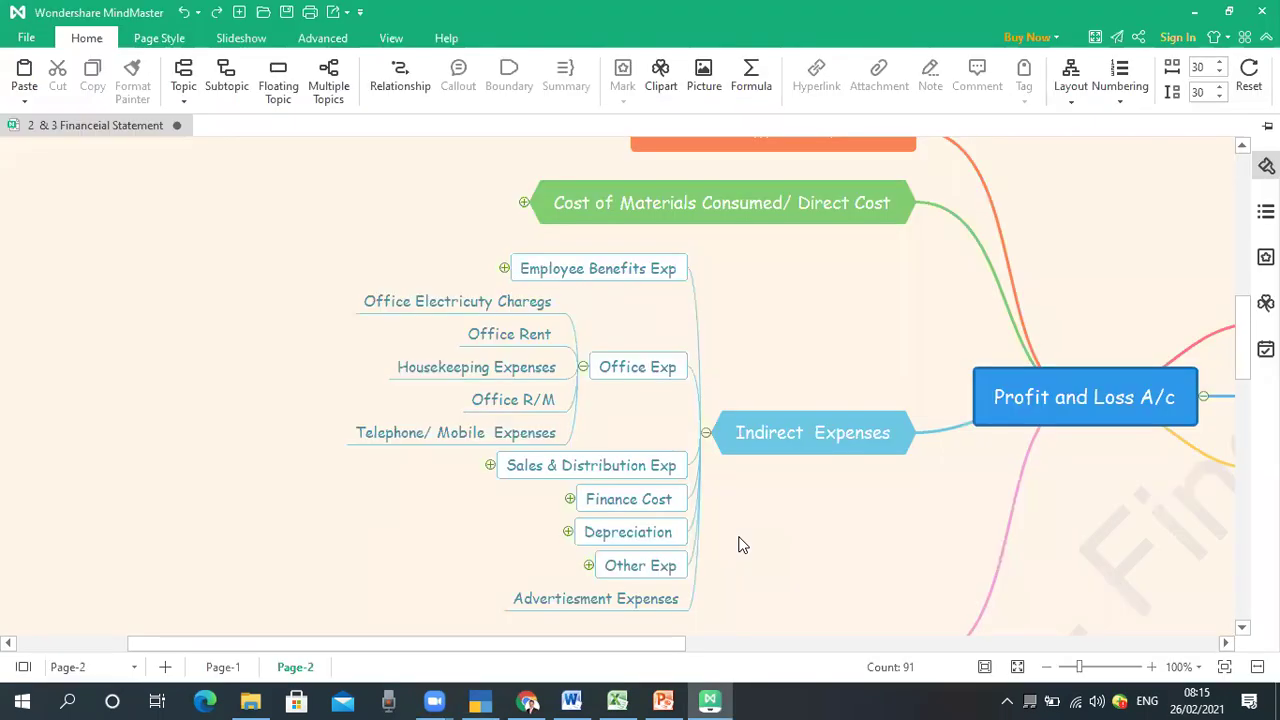
{"action": "key", "text": "alt+Tab"}
{"action": "type", "text": "Off"}
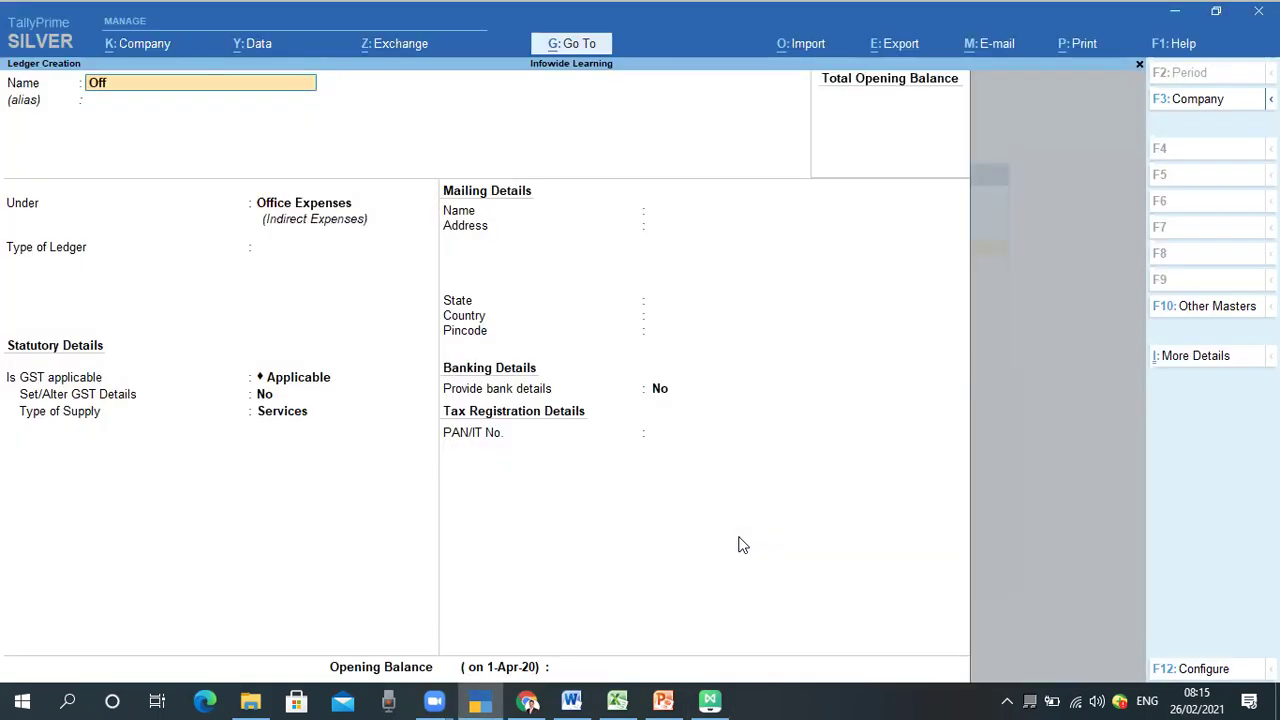
{"action": "type", "text": "ice Rnet"}
{"action": "key", "text": "Return"}
{"action": "key", "text": "Return"}
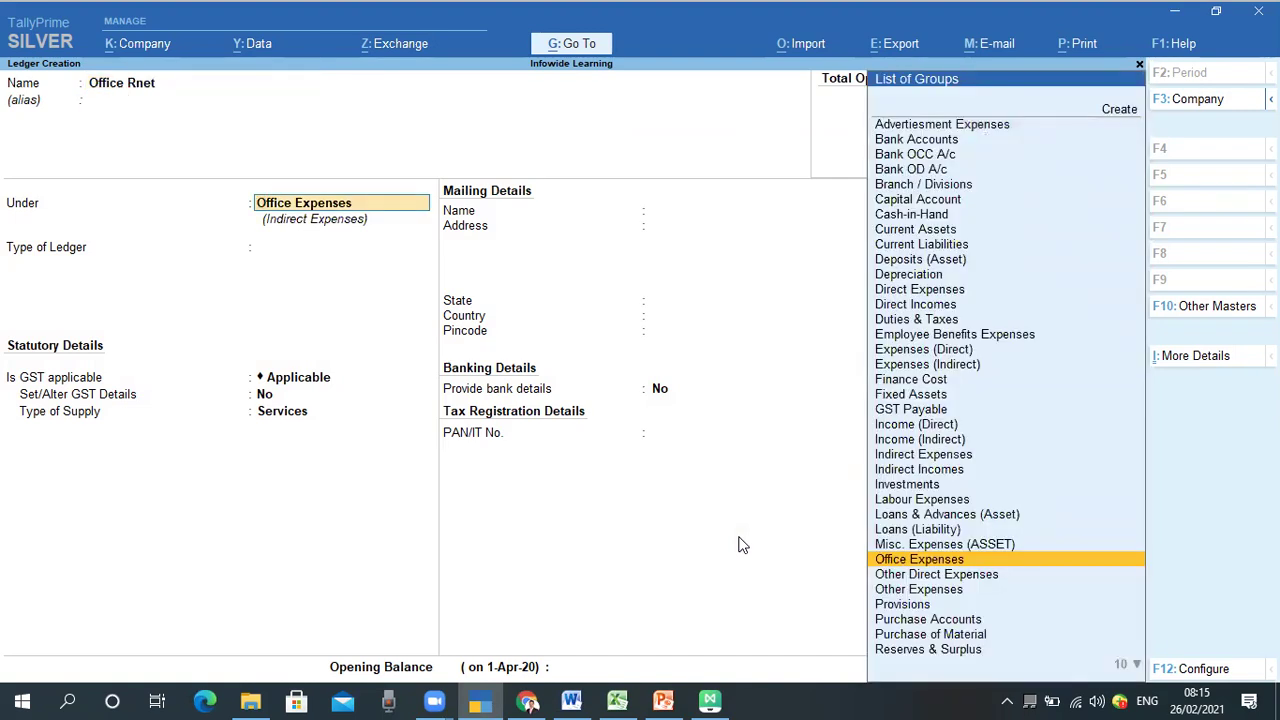
{"action": "key", "text": "Return"}
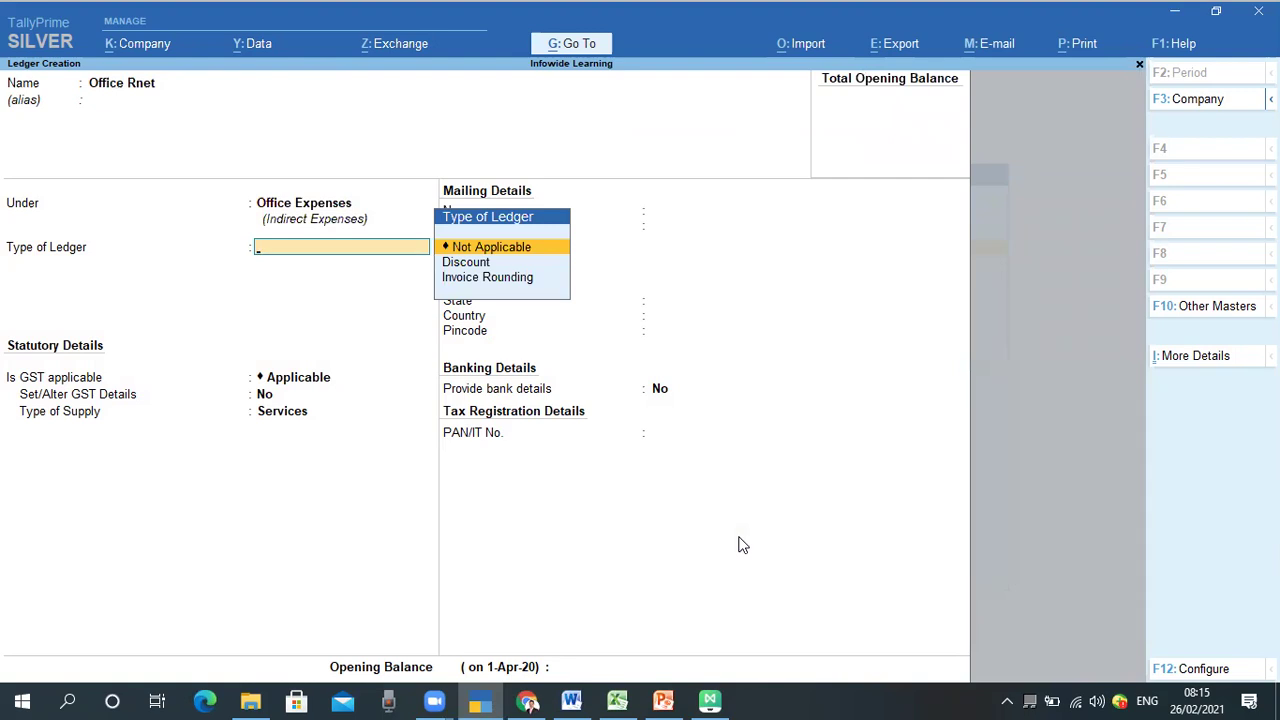
Set Office Rnet's type of ledger, GST applicability and assessable value inclusion to Not Applicable, and save the ledger
{"action": "key", "text": "Return"}
{"action": "key", "text": "Return"}
{"action": "key", "text": "Up"}
{"action": "type", "text": "N"}
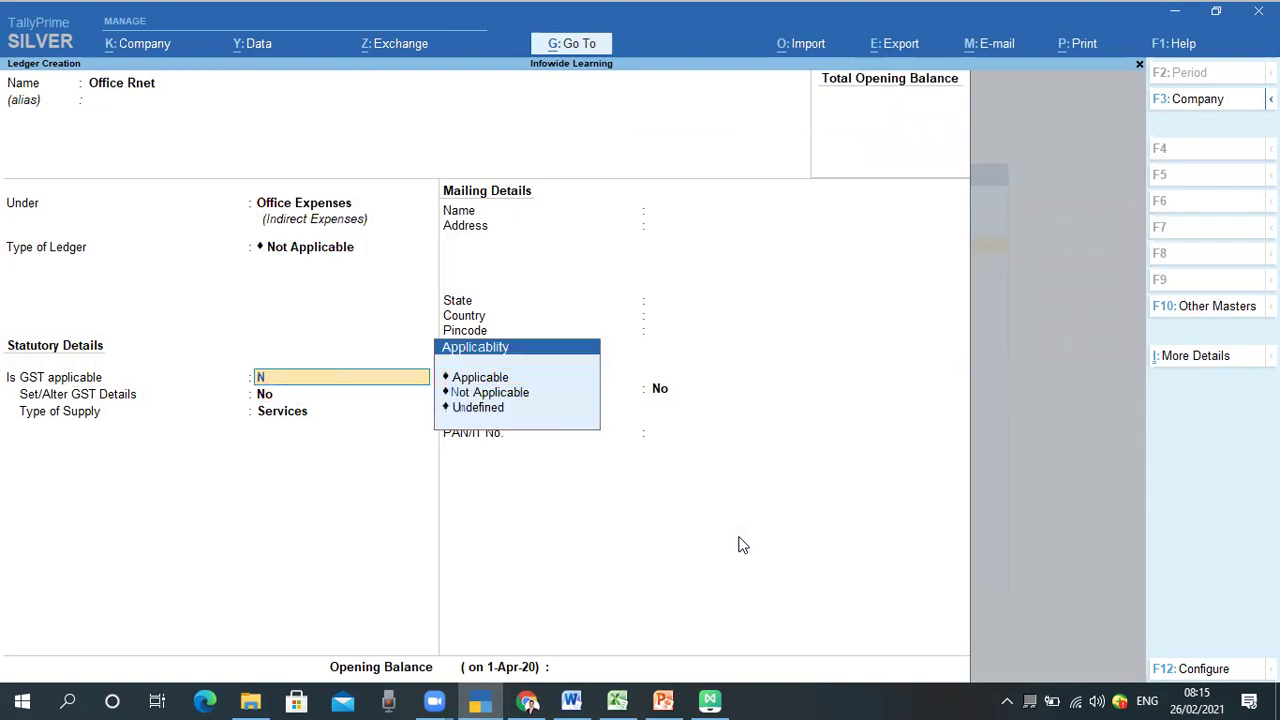
{"action": "key", "text": "Return"}
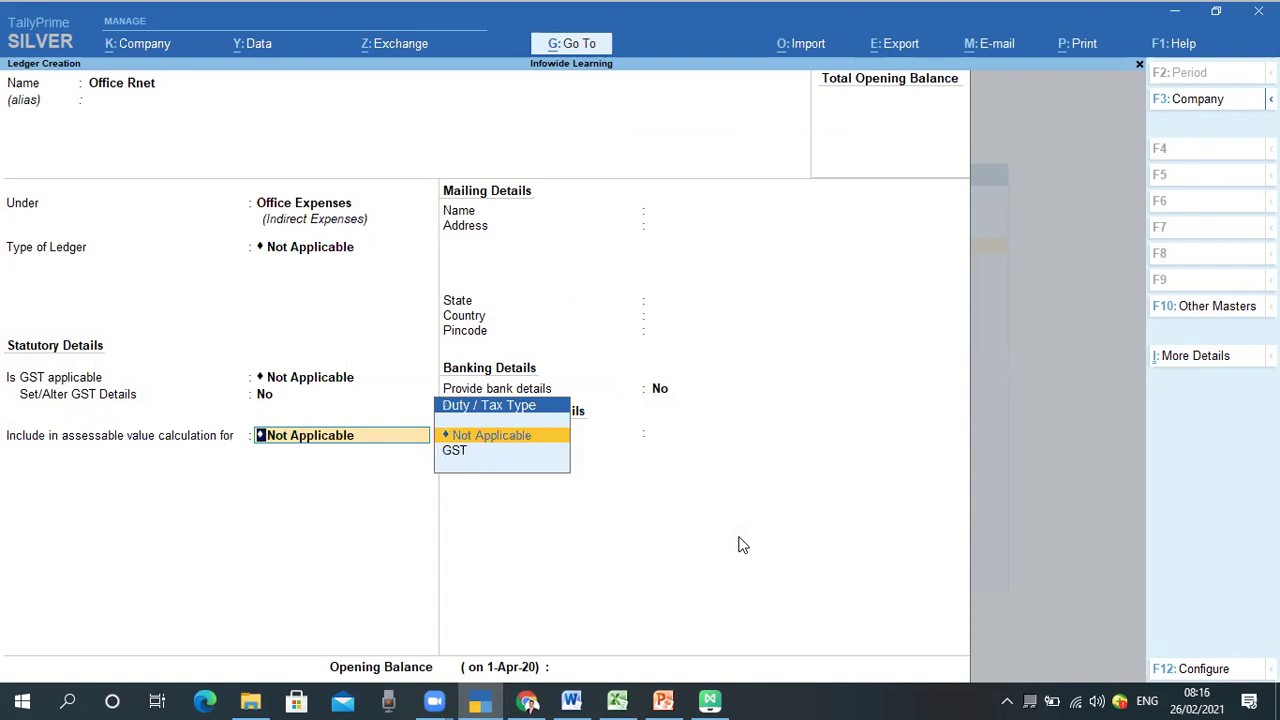
{"action": "key", "text": "Return"}
{"action": "key", "text": "ctrl"}
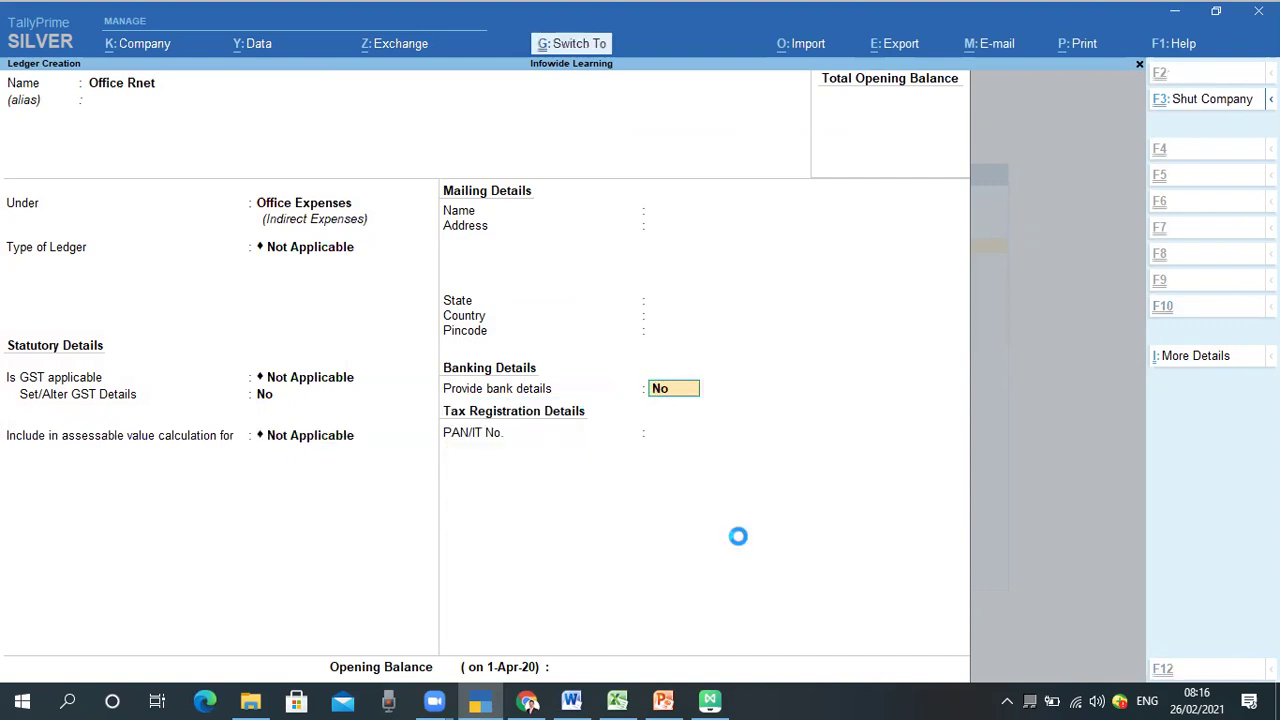
{"action": "key", "text": "ctrl+a"}
Check the next item in the MindMaster map and, in TallyPrime, name a ledger Housekeeping Expenses without an alias under Office Expenses
{"action": "key", "text": "alt+Tab"}
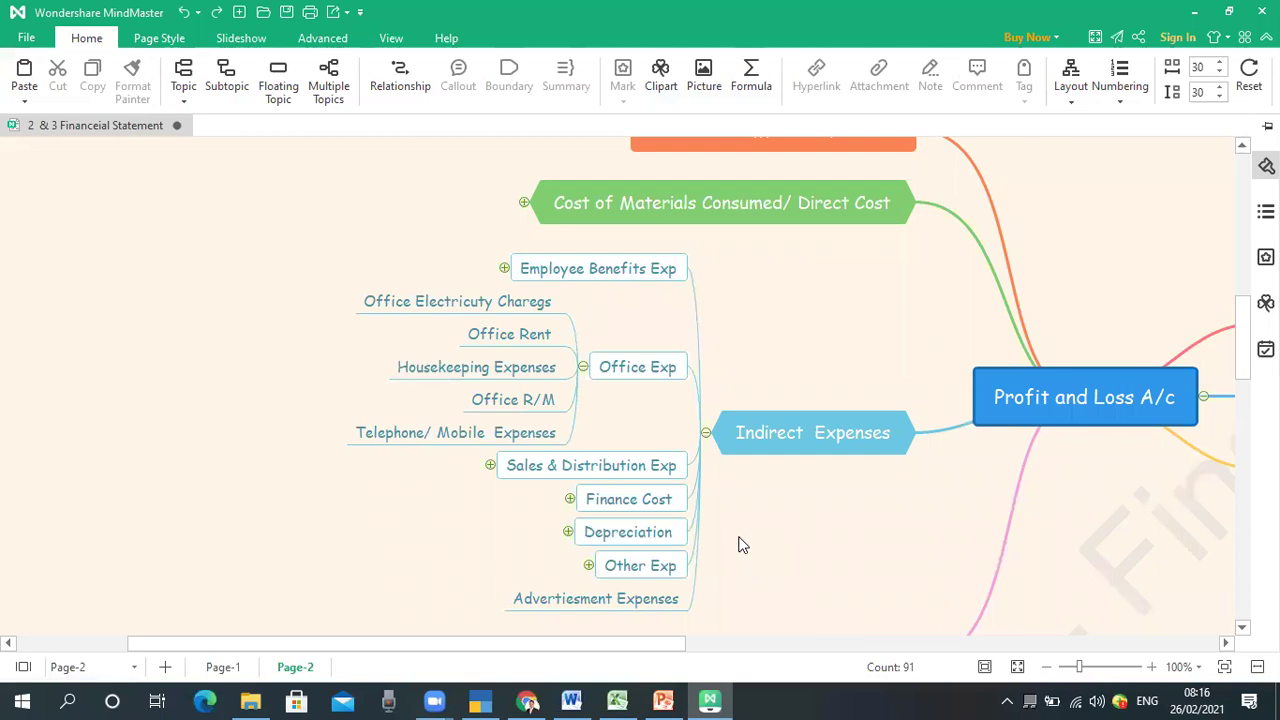
{"action": "key", "text": "alt+Tab"}
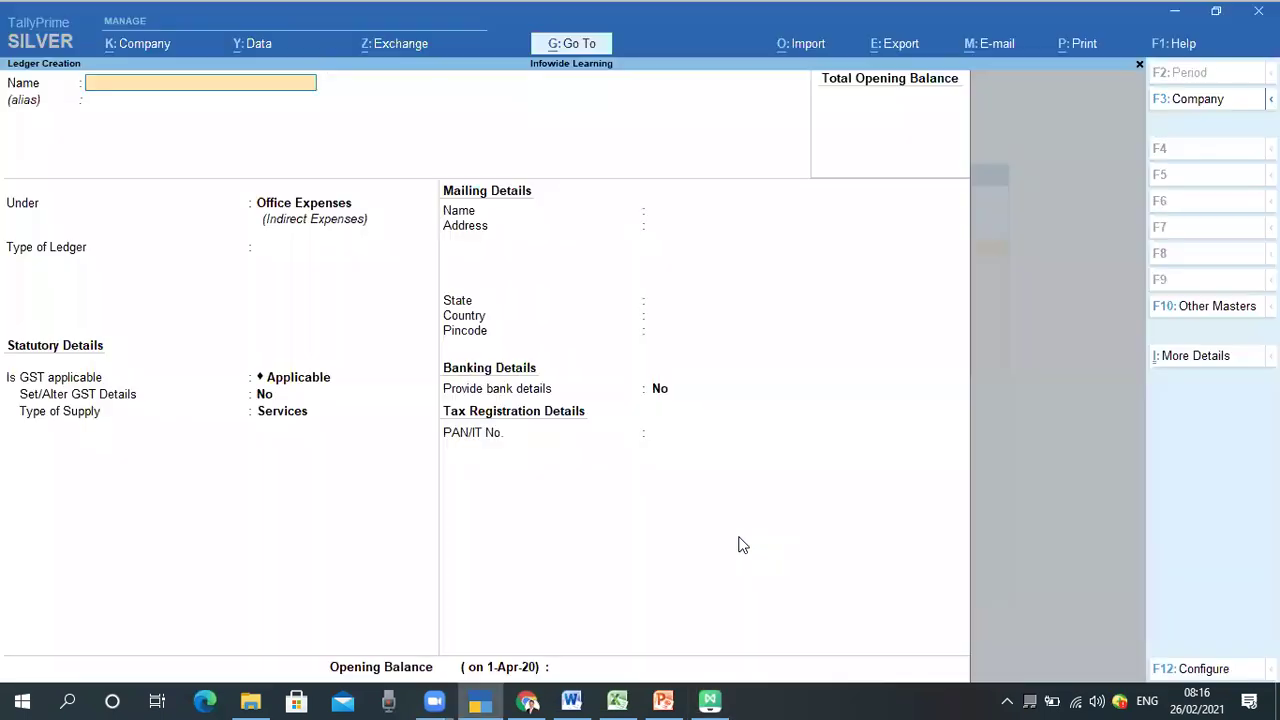
{"action": "type", "text": "Housekeeping Expenses"}
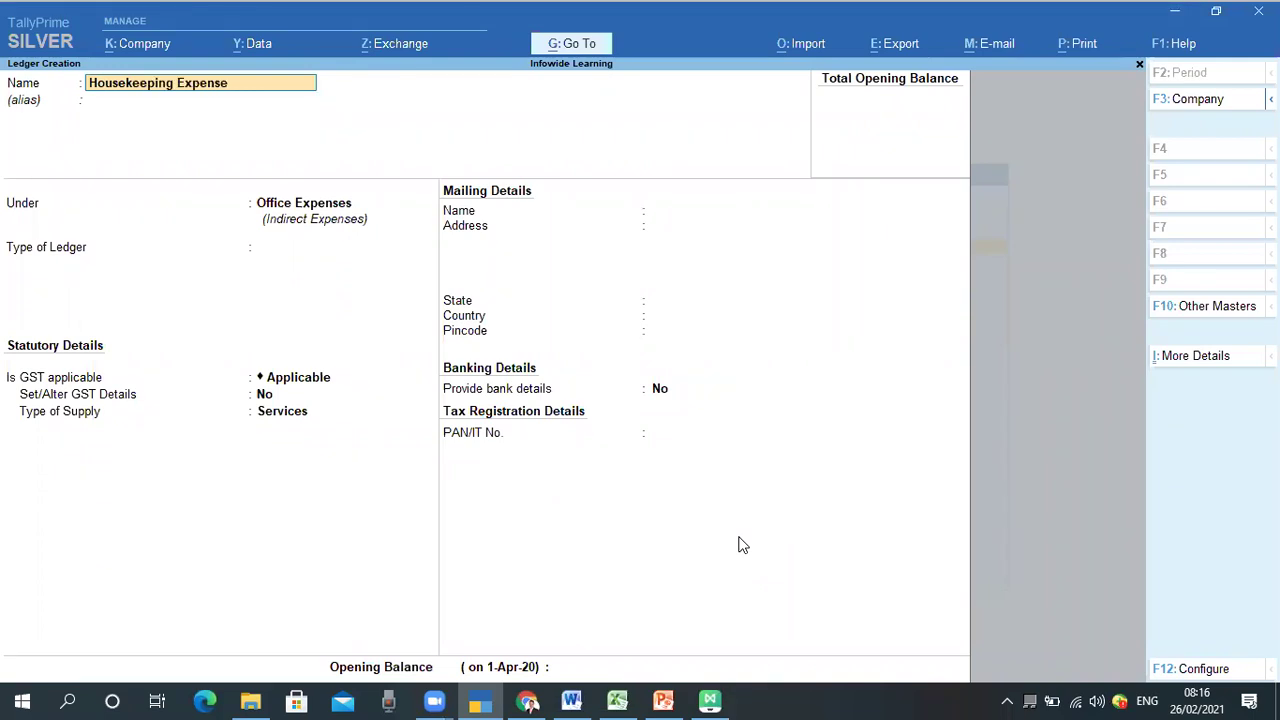
{"action": "key", "text": "Return"}
{"action": "key", "text": "Return"}
{"action": "key", "text": "Return"}
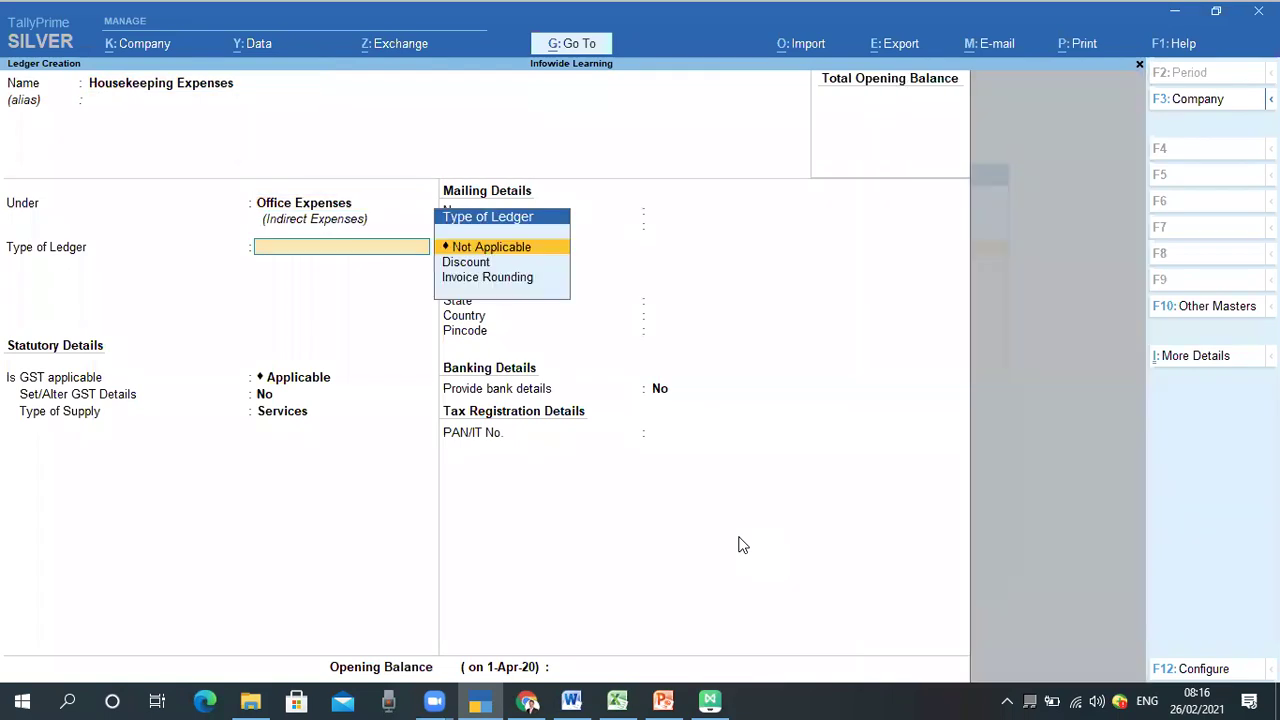
Set Housekeeping Expenses' type of ledger, GST applicability and assessable value inclusion to Not Applicable, and save the ledger
{"action": "type", "text": "N"}
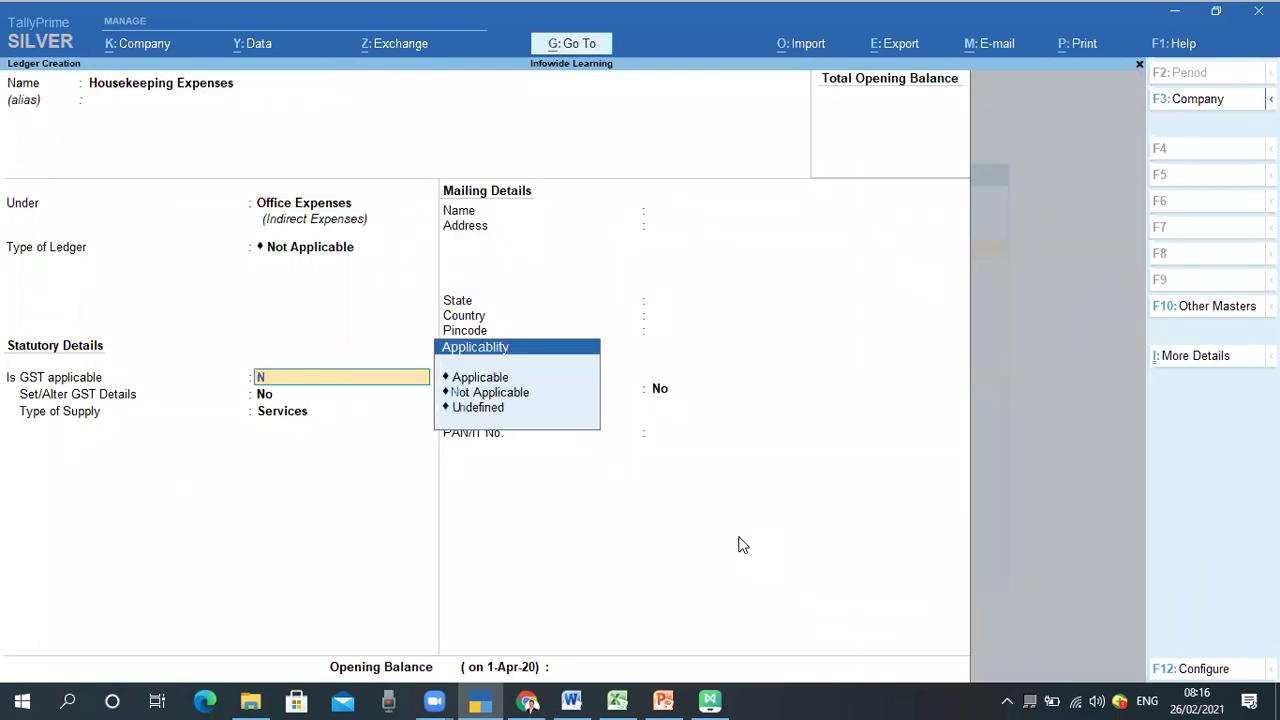
{"action": "key", "text": "Return"}
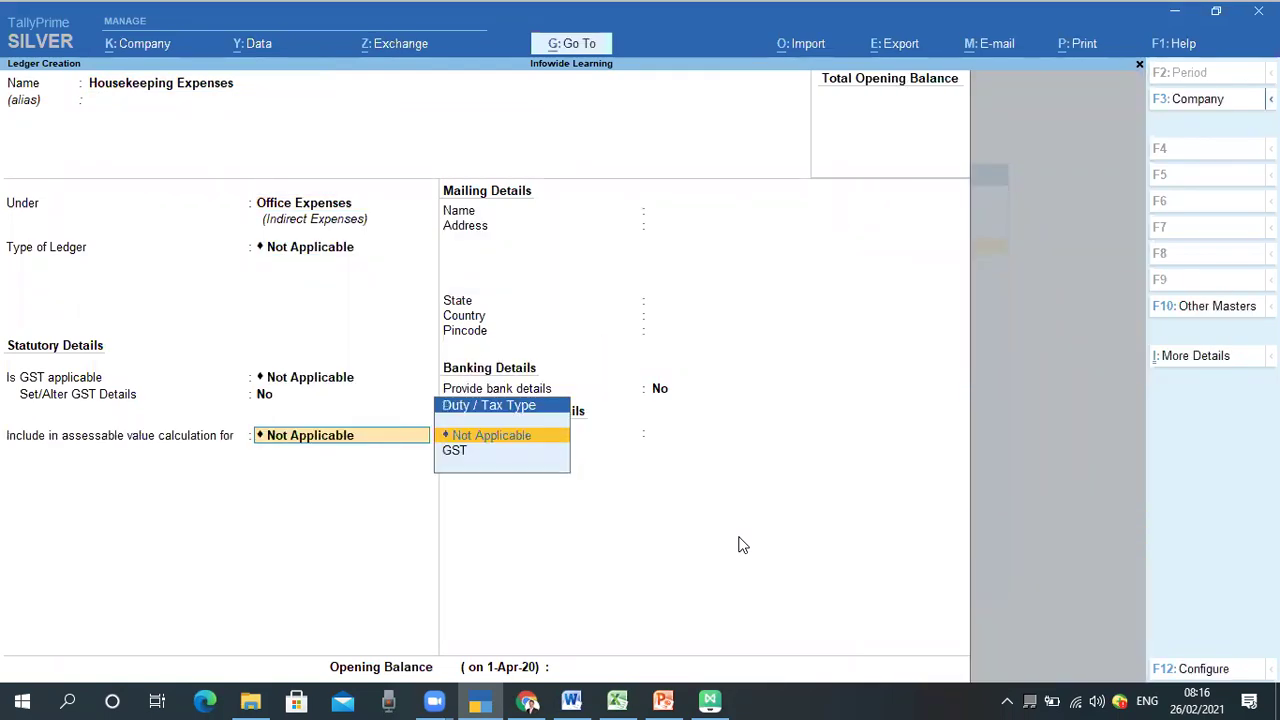
{"action": "key", "text": "Return"}
{"action": "key", "text": "ctrl+a"}
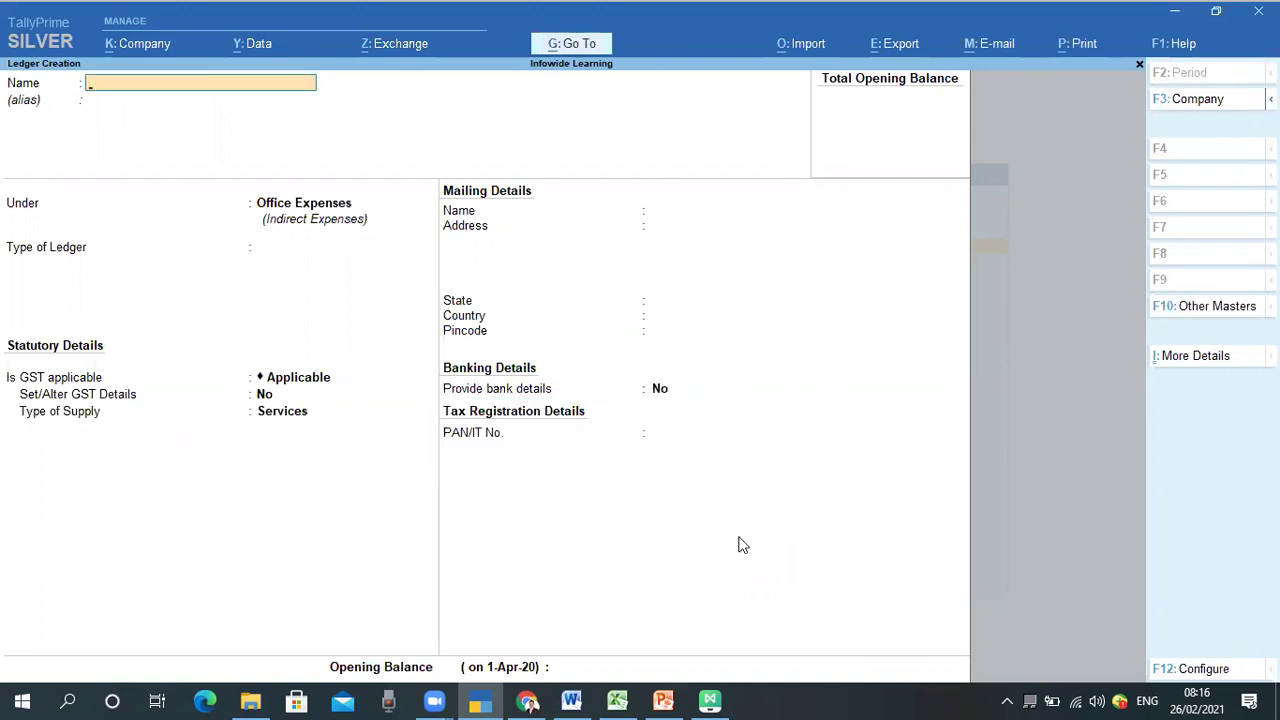
Check the MindMaster map again and, in TallyPrime, name a ledger Office Repairse & Maintenance without an alias under Office Expenses
{"action": "key", "text": "alt+Tab"}
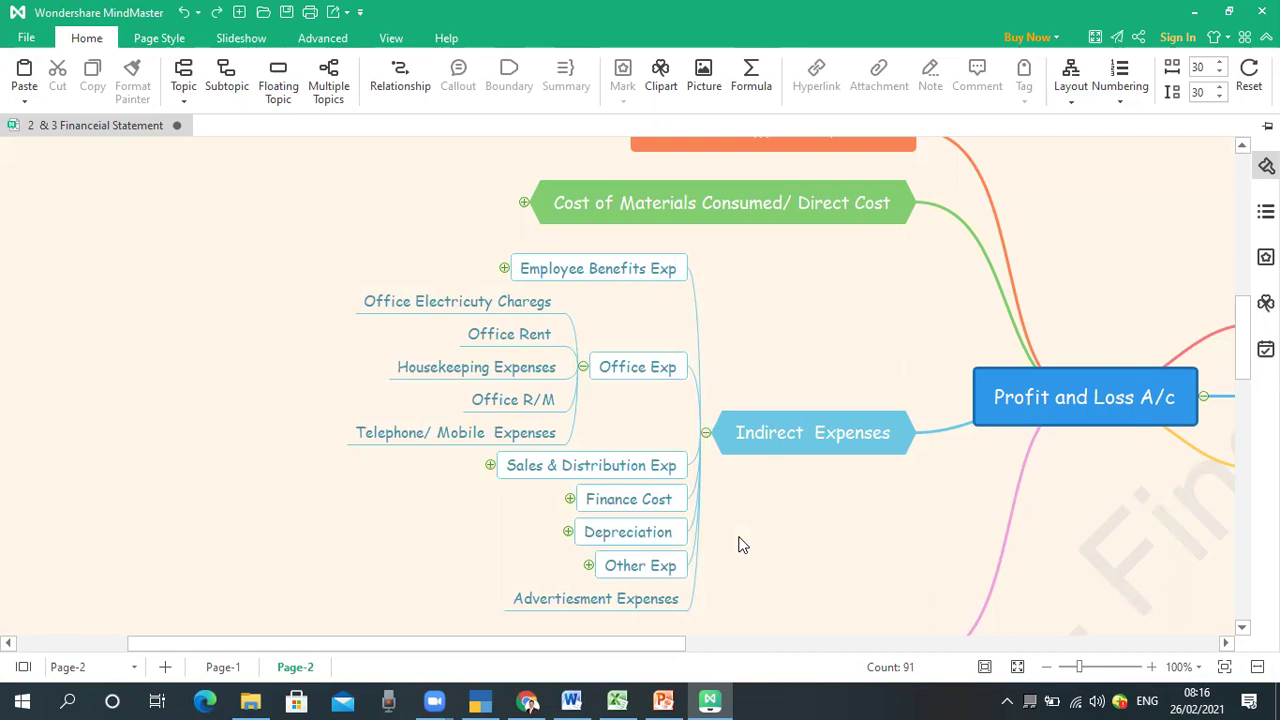
{"action": "key", "text": "alt+Tab"}
{"action": "type", "text": "O"}
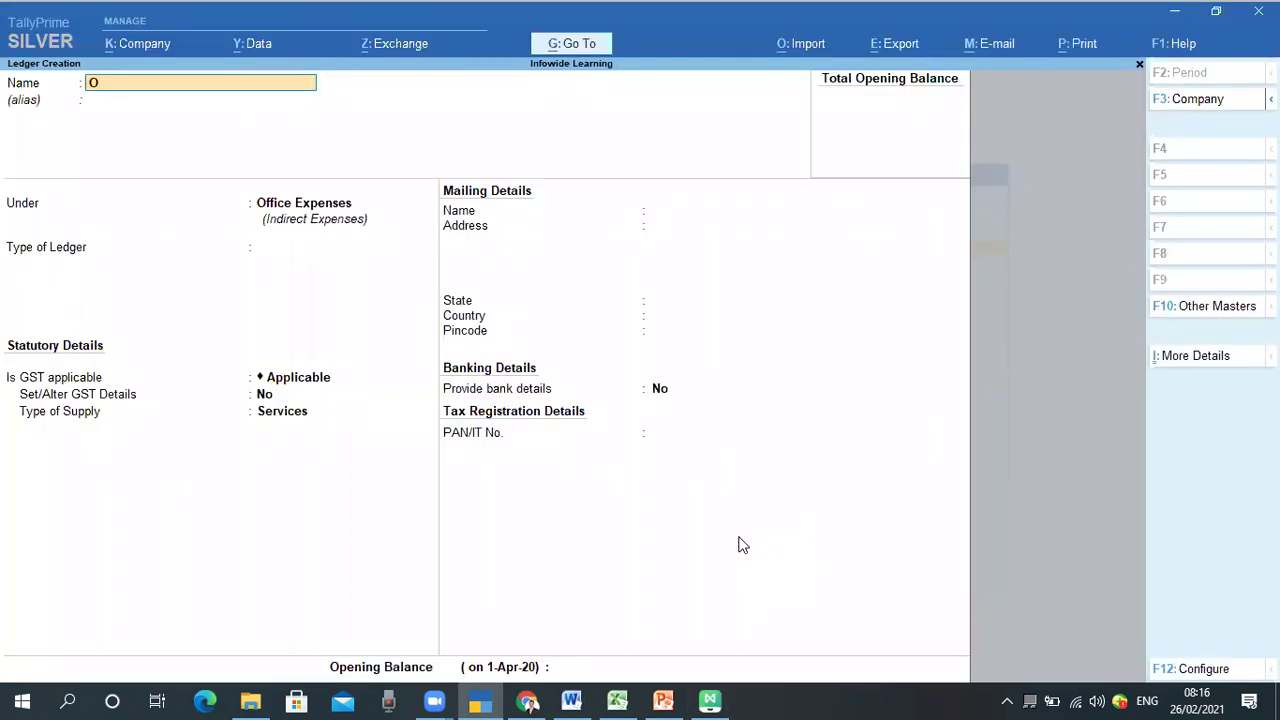
{"action": "type", "text": "ffice Repairse & Ma"}
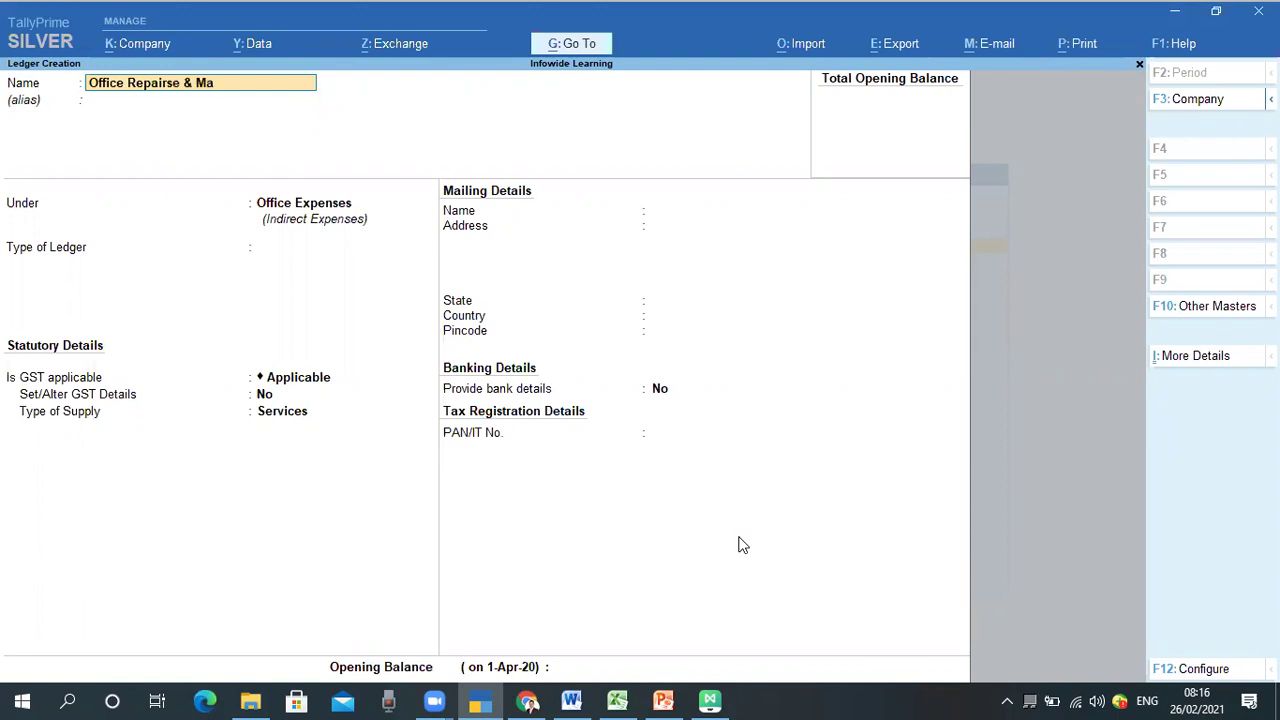
{"action": "type", "text": "intenance"}
{"action": "key", "text": "Return"}
{"action": "key", "text": "Return"}
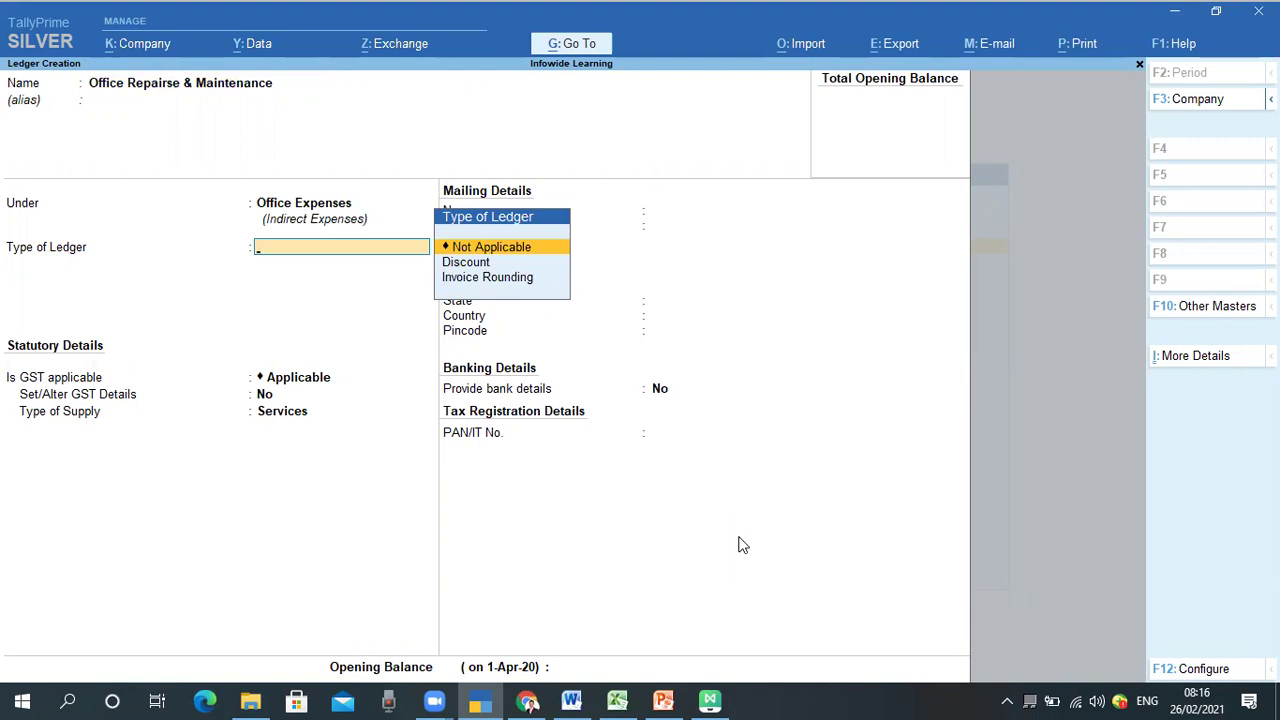
Set Office Repairse & Maintenance's type of ledger, GST applicability and assessable value inclusion to Not Applicable, and save the ledger
{"action": "key", "text": "Return"}
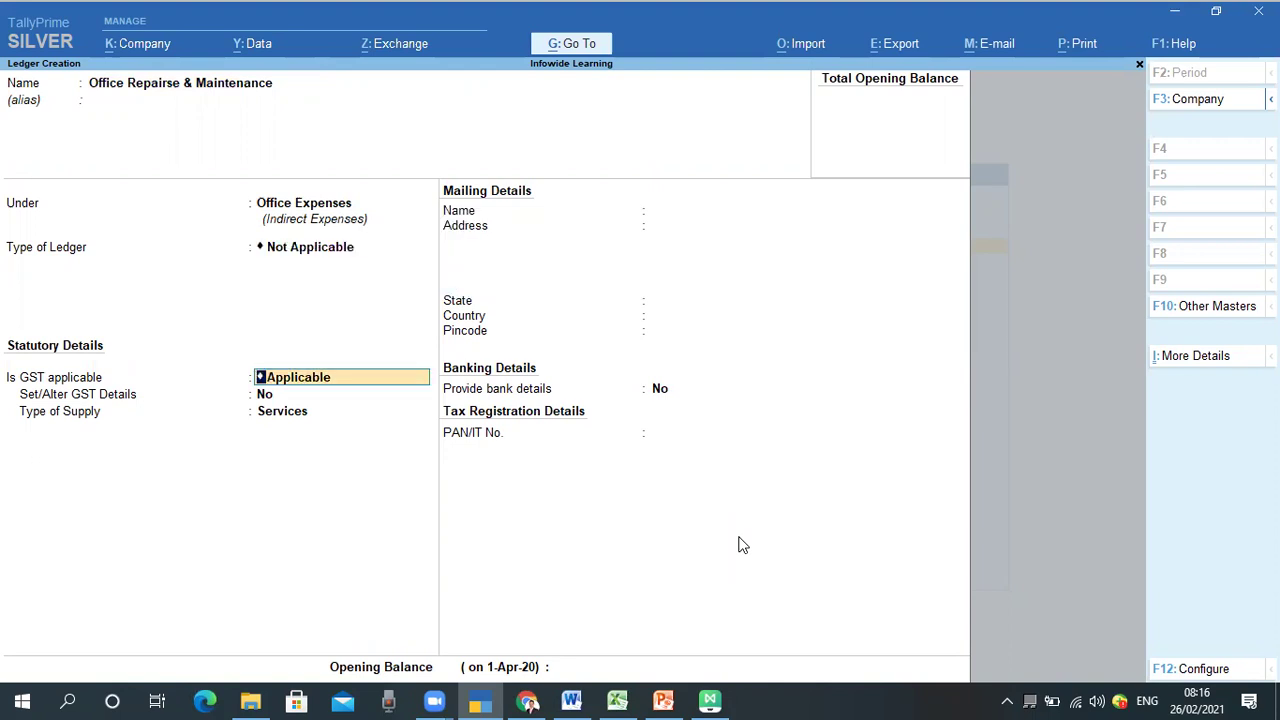
{"action": "type", "text": "N"}
{"action": "key", "text": "Return"}
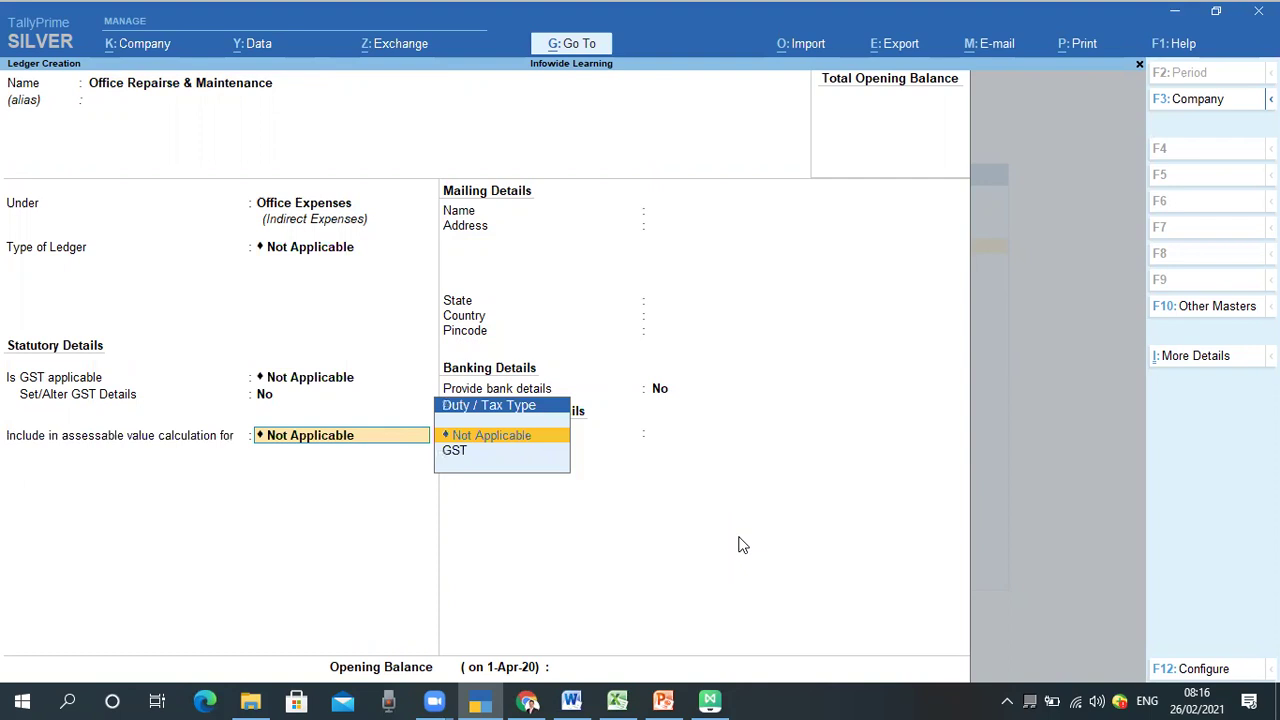
{"action": "key", "text": "Return"}
{"action": "key", "text": "ctrl"}
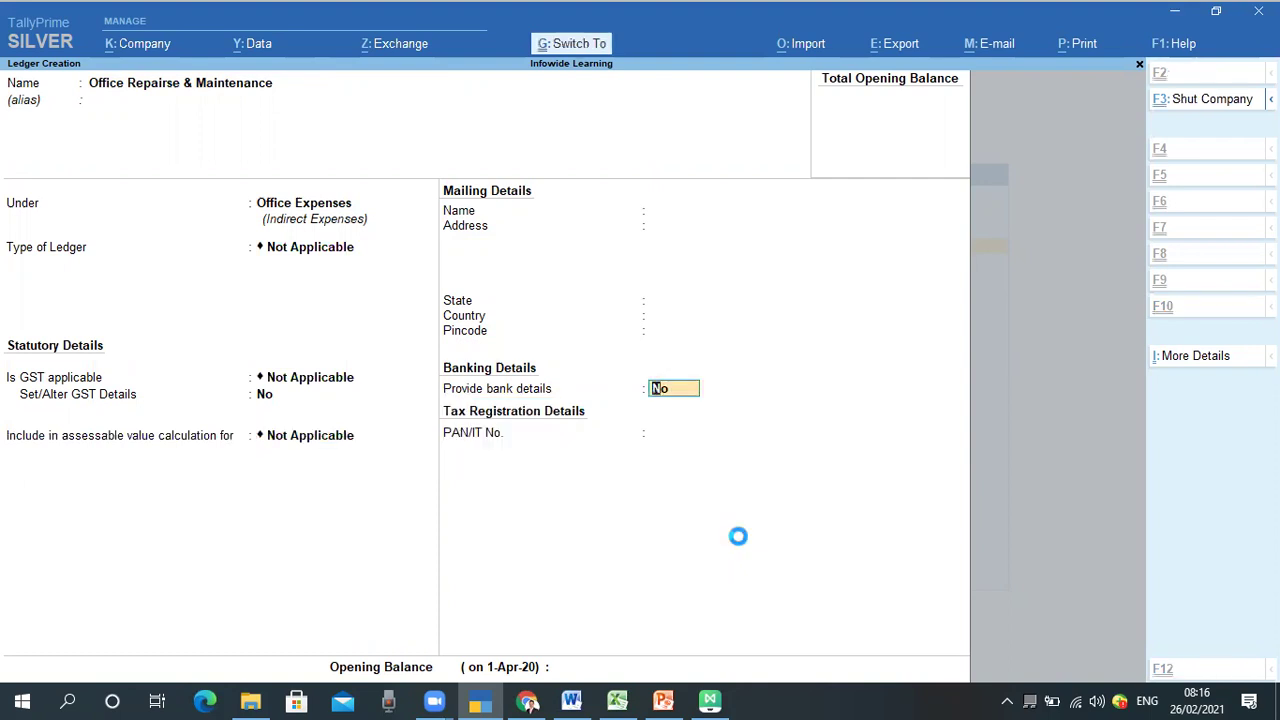
{"action": "key", "text": "ctrl+a"}
Check the last Office Exp item in the MindMaster map and, in TallyPrime, name a ledger Telephone & Mobile Charges under Office Expenses
{"action": "key", "text": "alt+Tab"}
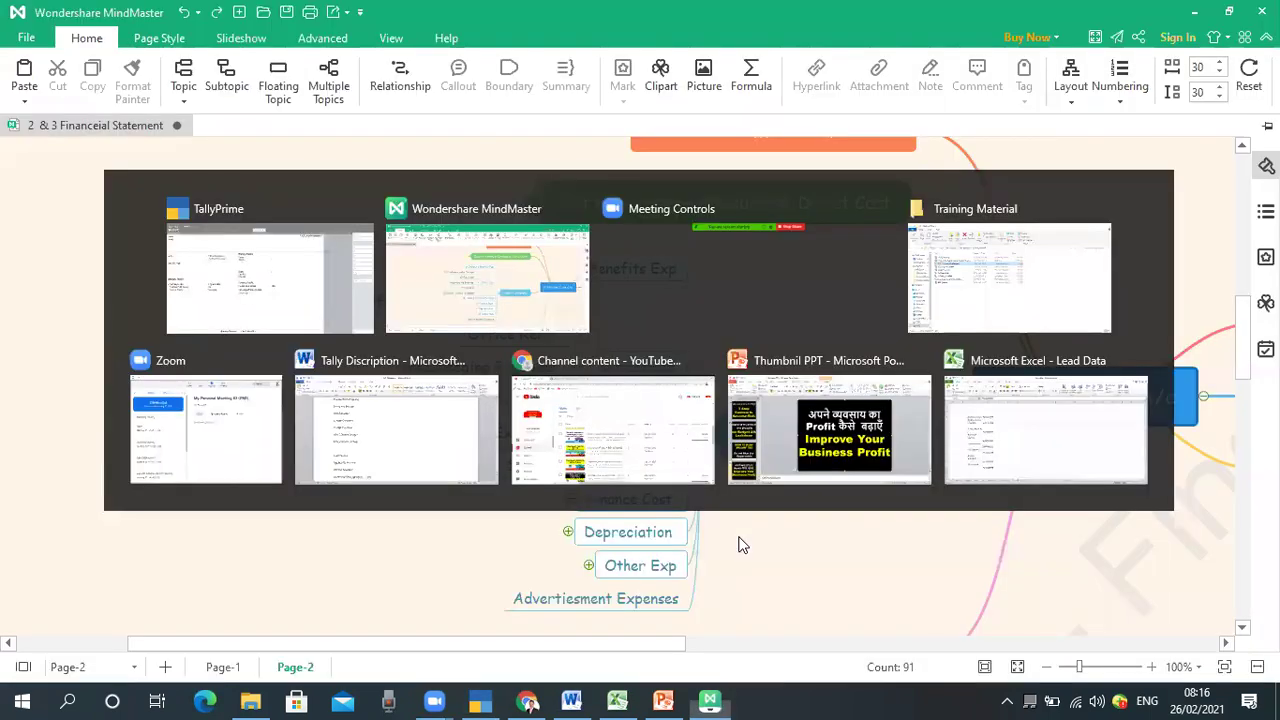
{"action": "key", "text": "alt+Tab"}
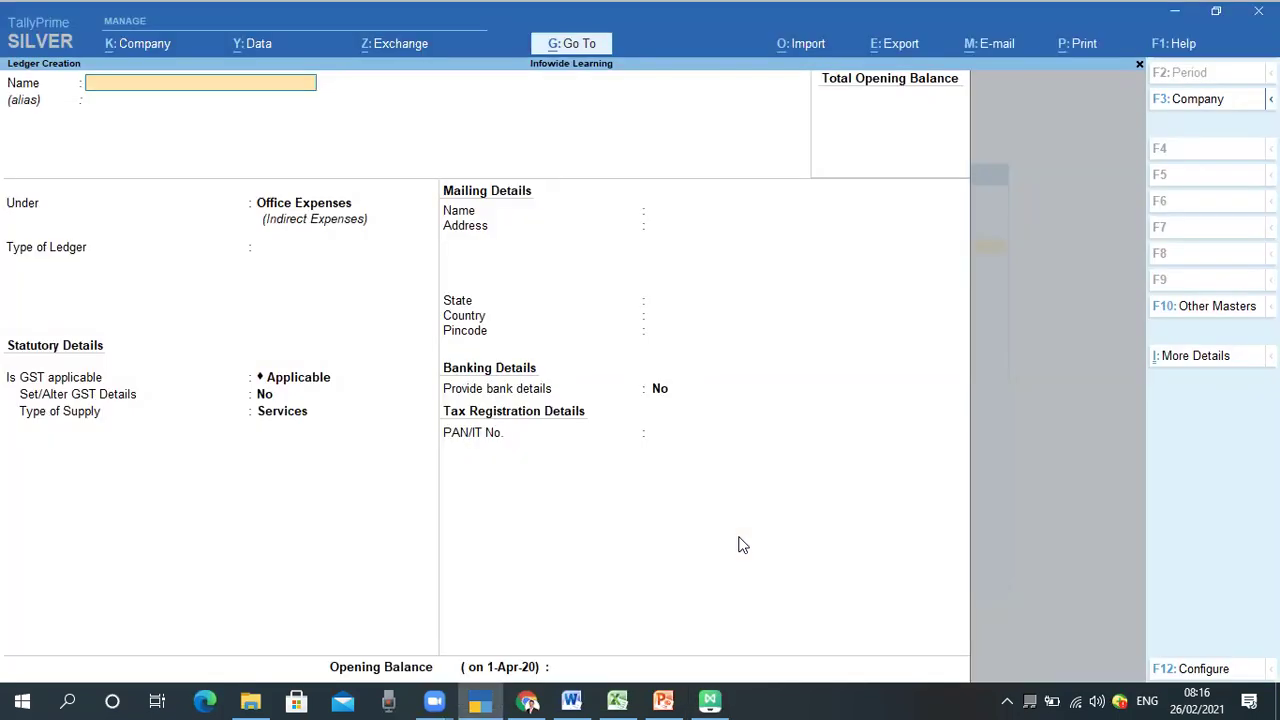
{"action": "type", "text": "Telephone & Mobile"}
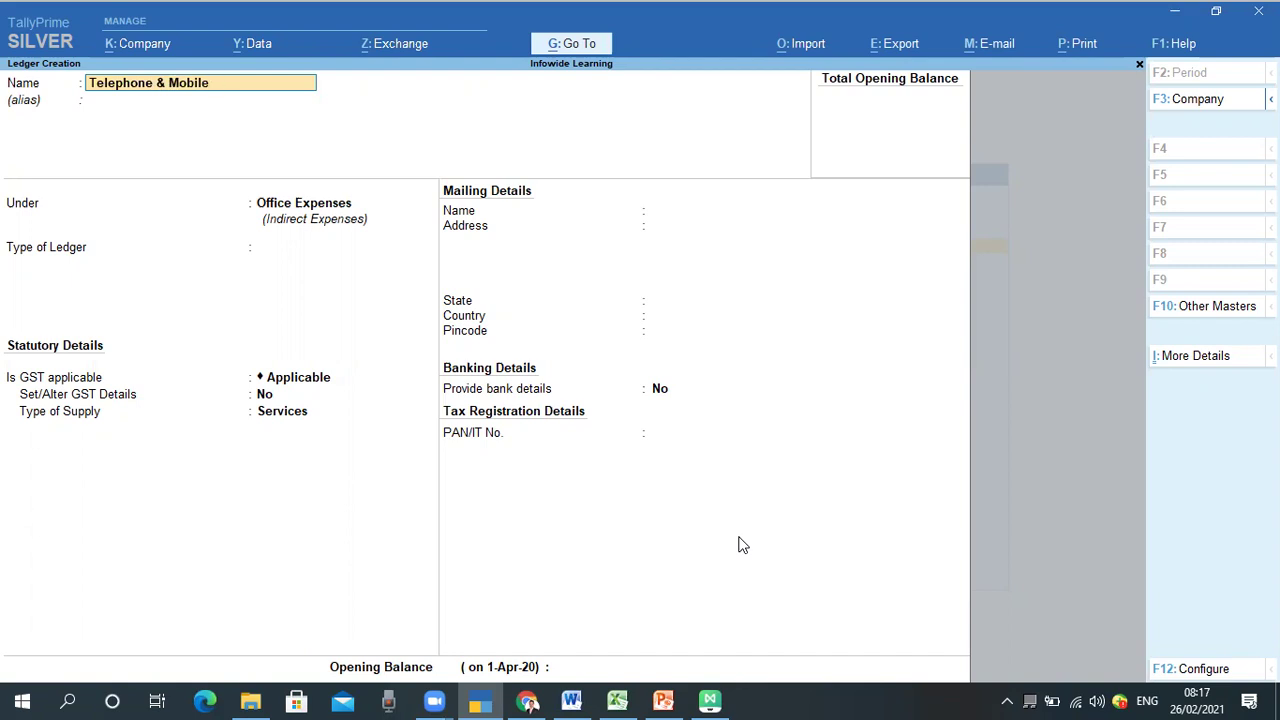
{"action": "type", "text": "  Charges"}
{"action": "key", "text": "Return"}
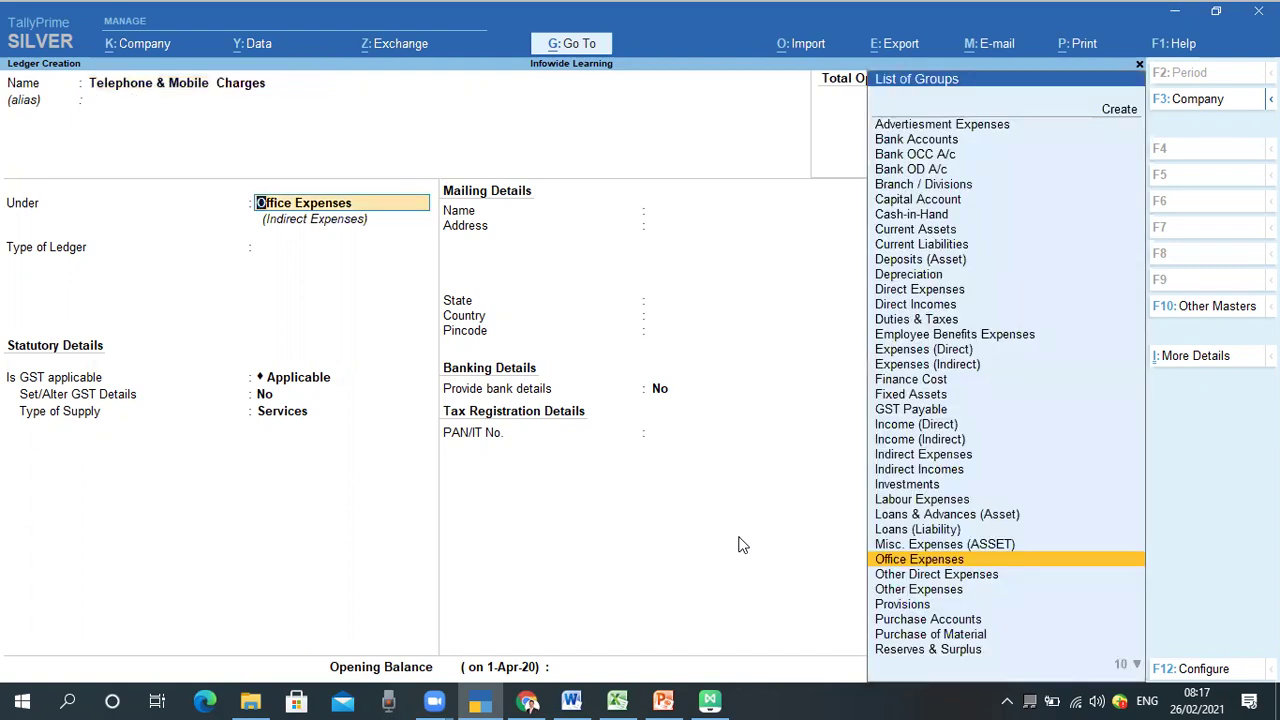
{"action": "key", "text": "Return"}
Set Telephone & Mobile Charges' type of ledger, GST applicability and assessable value inclusion to Not Applicable, keep bank details at No, and save the ledger
{"action": "key", "text": "Return"}
{"action": "key", "text": "Return"}
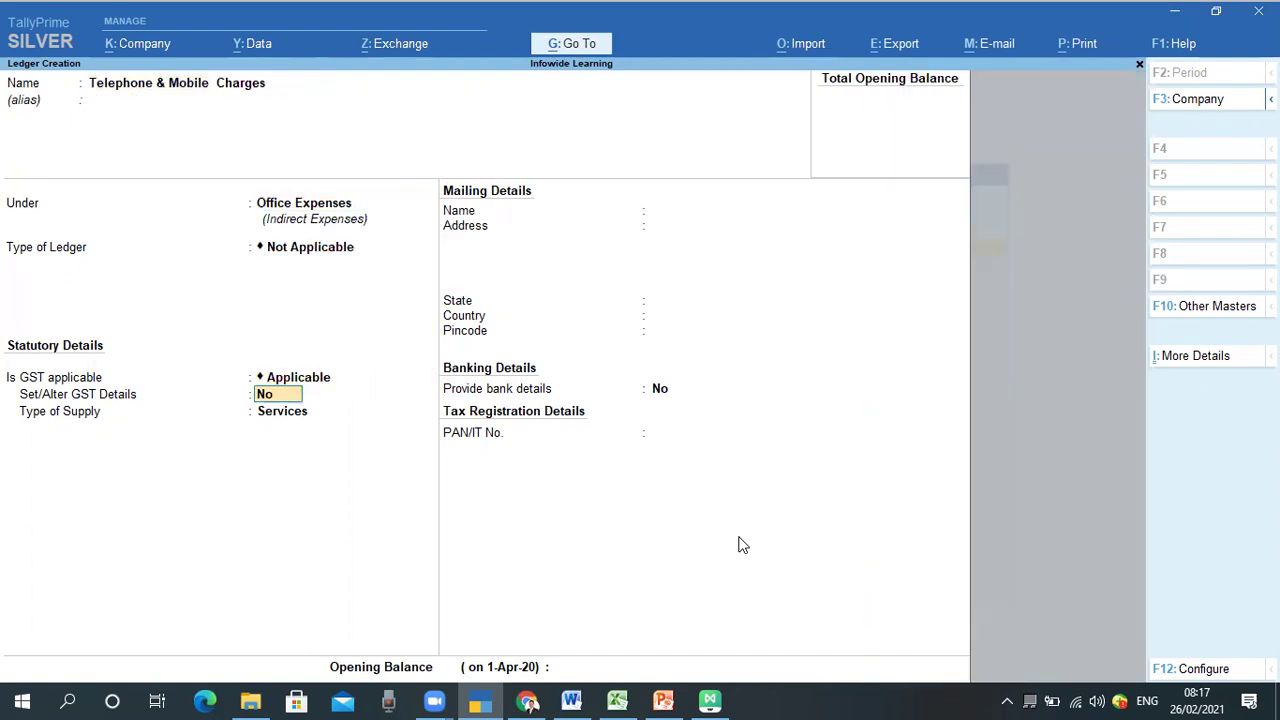
{"action": "key", "text": "BackSpace"}
{"action": "key", "text": "Down"}
{"action": "key", "text": "Up"}
{"action": "key", "text": "Down"}
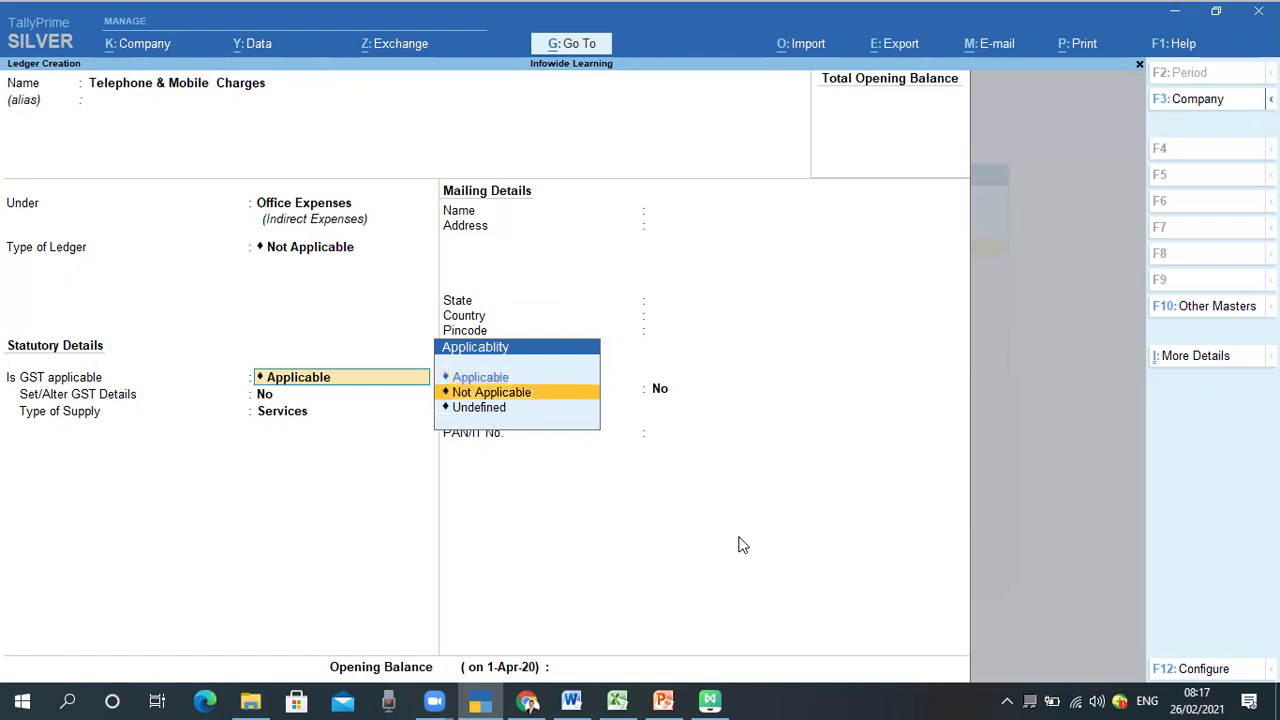
{"action": "key", "text": "Return"}
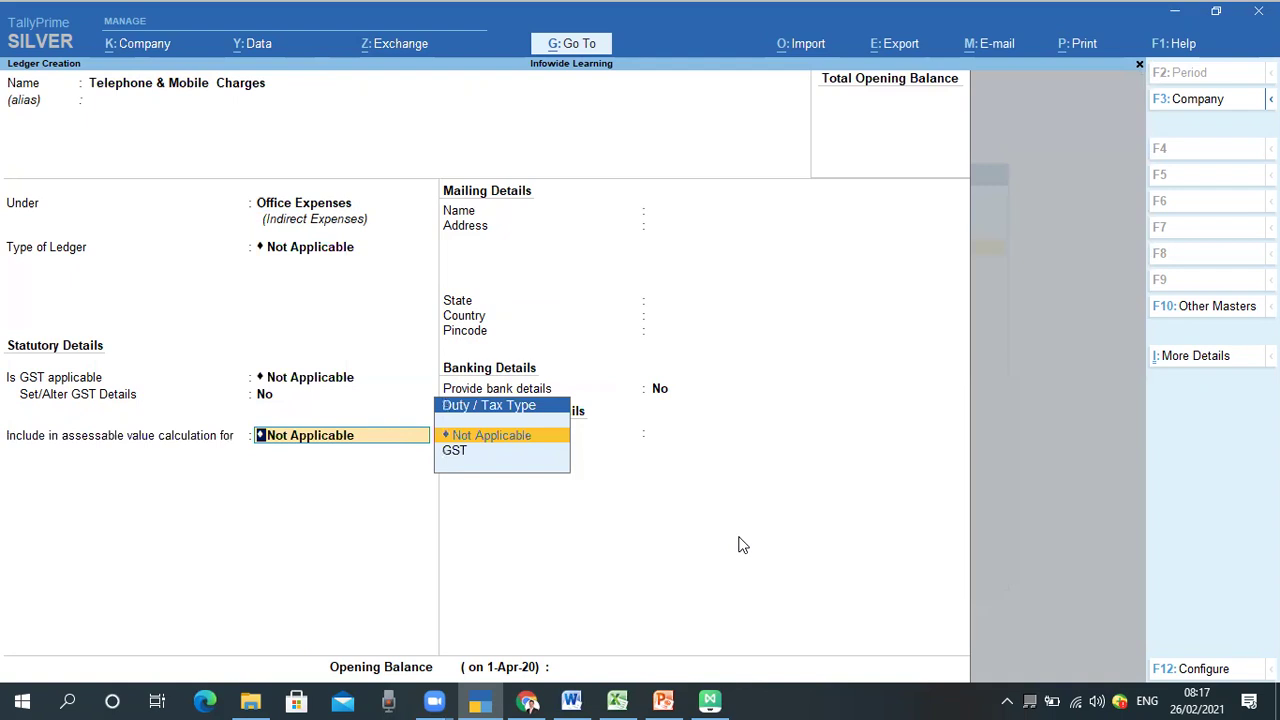
{"action": "key", "text": "Return"}
{"action": "key", "text": "Return"}
{"action": "key", "text": "Return"}
{"action": "key", "text": "Return"}
Review the Office Exp branch in the MindMaster map, then return to TallyPrime and exit ledger creation to the Gateway of Tally
{"action": "key", "text": "alt+Tab"}
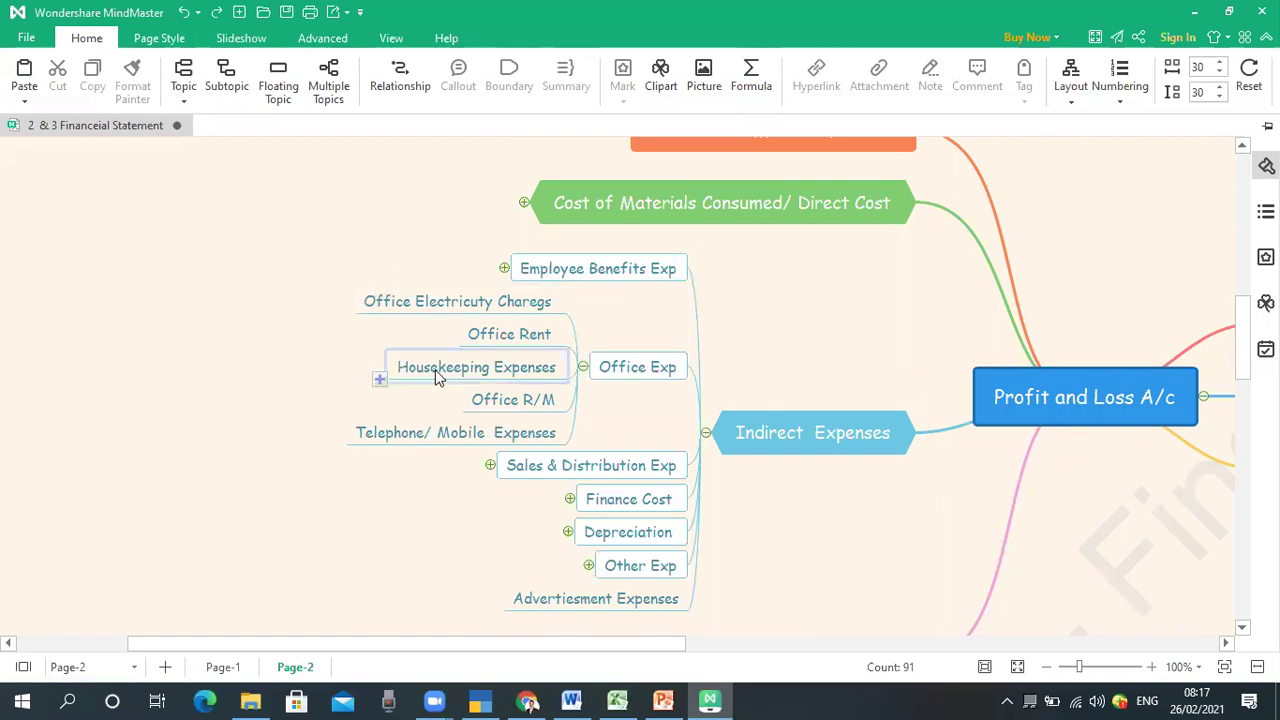
{"action": "key", "text": "alt+Tab"}
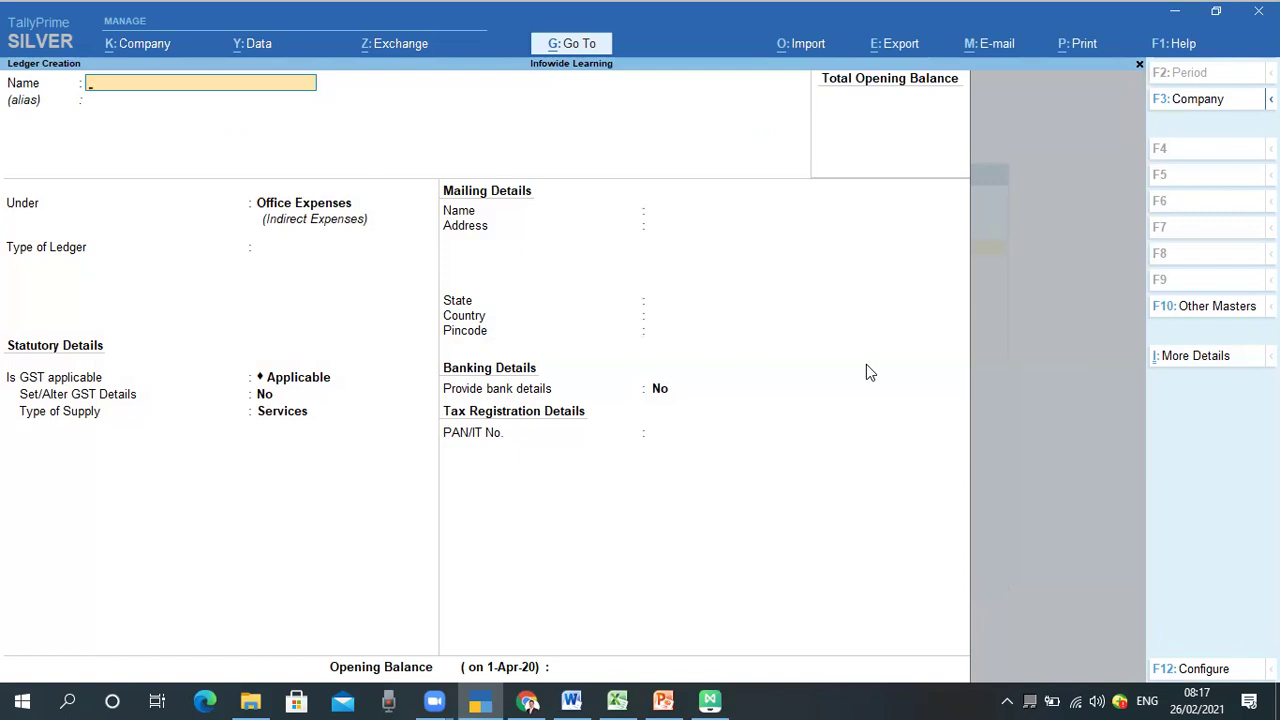
{"action": "key", "text": "Escape"}
{"action": "key", "text": "y"}
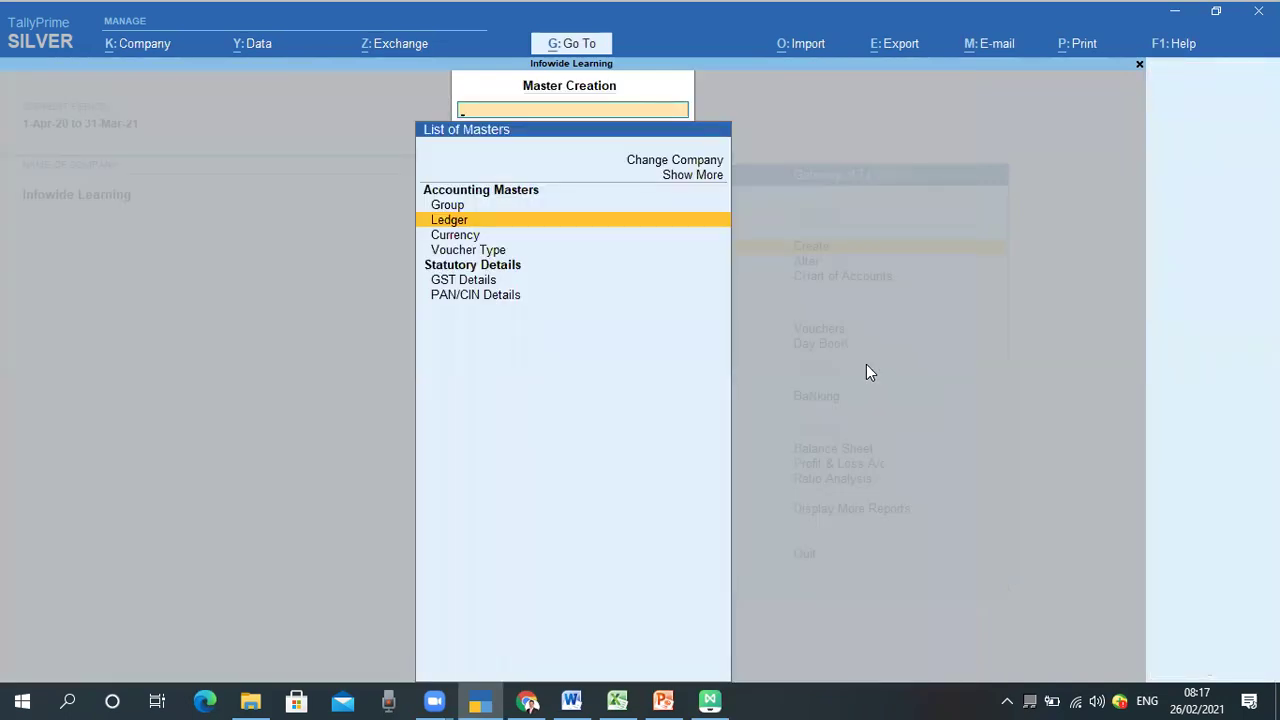
{"action": "key", "text": "Escape"}
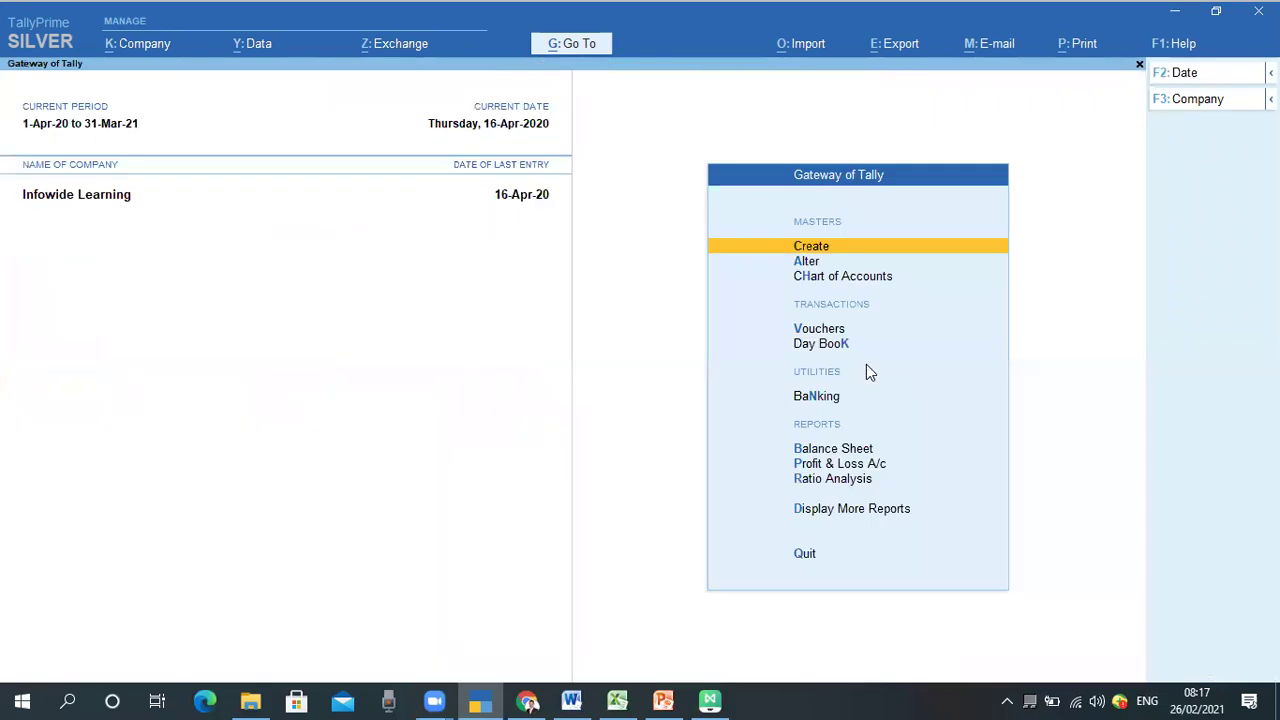
Expand the list of masters available for creation, view the Change Company options, and return to the Gateway of Tally
{"action": "key", "text": "Return"}
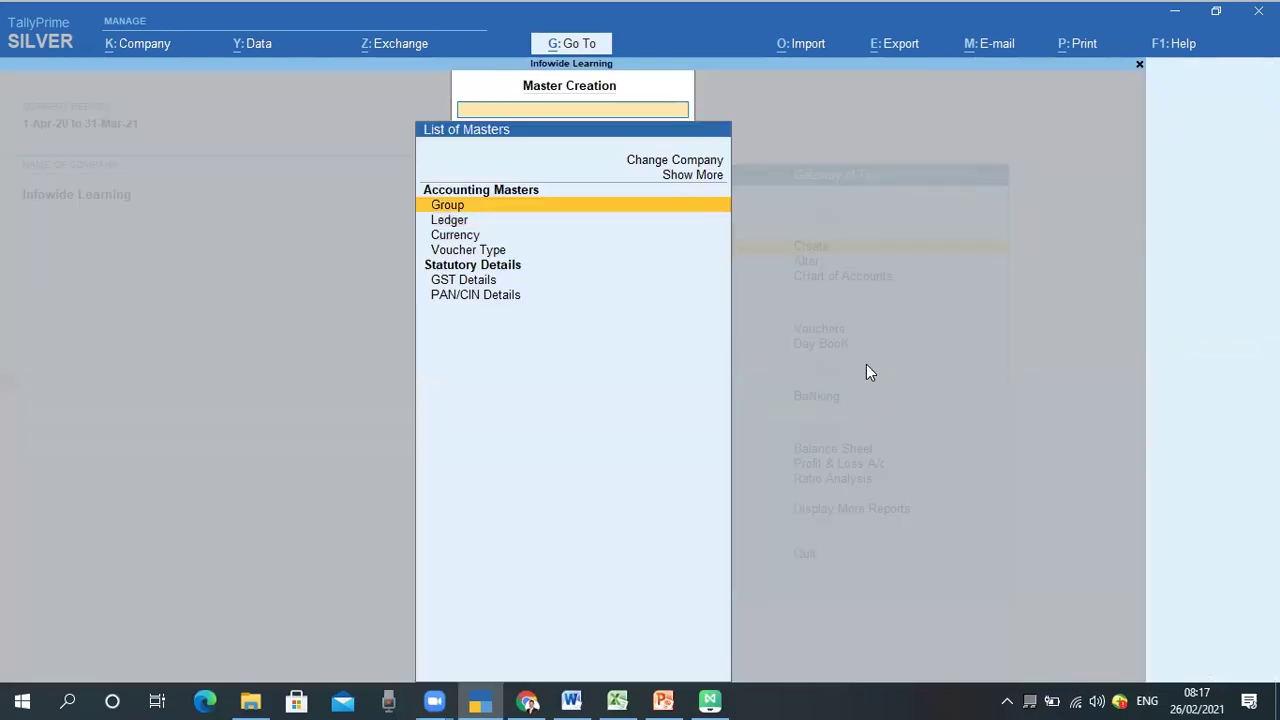
{"action": "key", "text": "Up"}
{"action": "key", "text": "Up"}
{"action": "key", "text": "Return"}
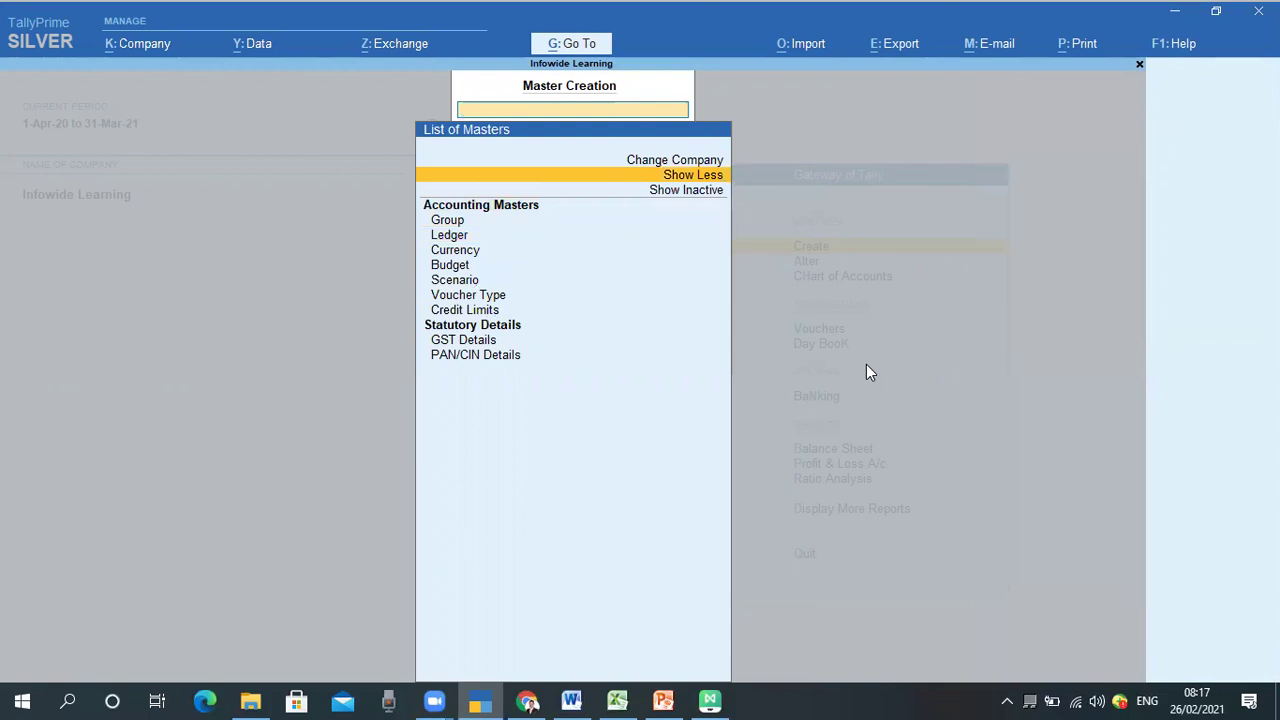
{"action": "key", "text": "Up"}
{"action": "key", "text": "Return"}
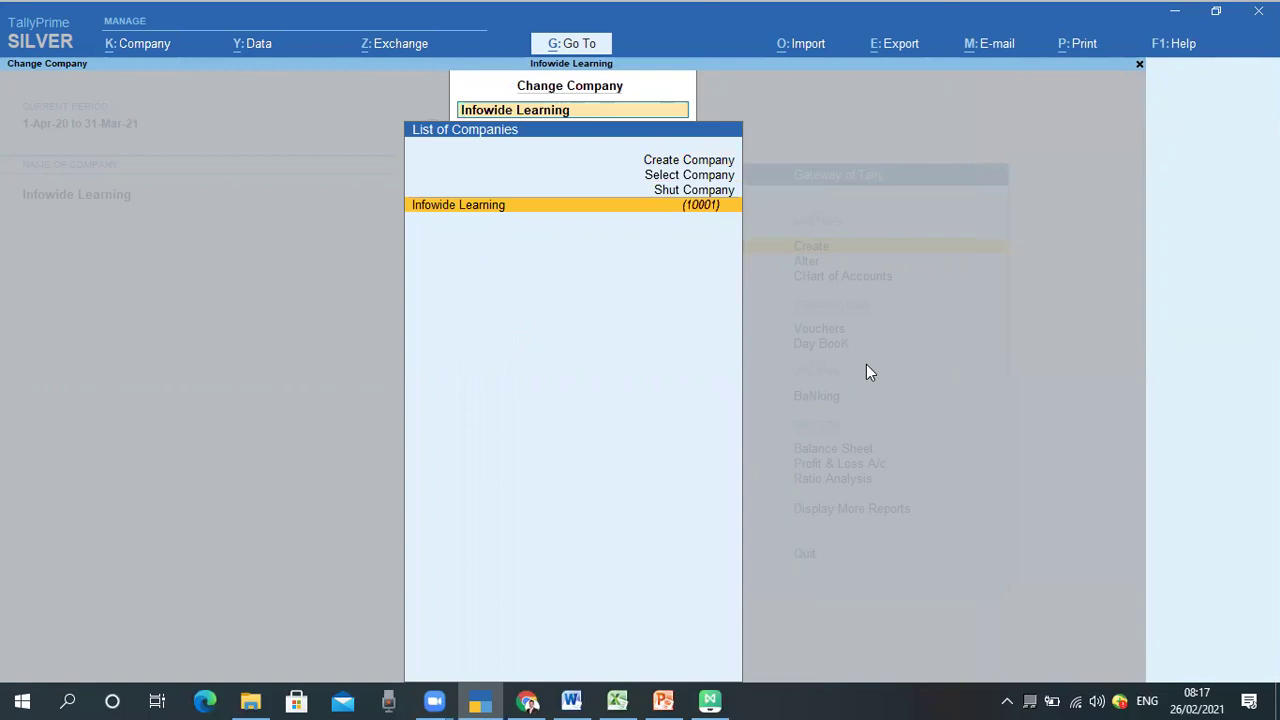
{"action": "key", "text": "Up"}
{"action": "key", "text": "Down"}
{"action": "key", "text": "Escape"}
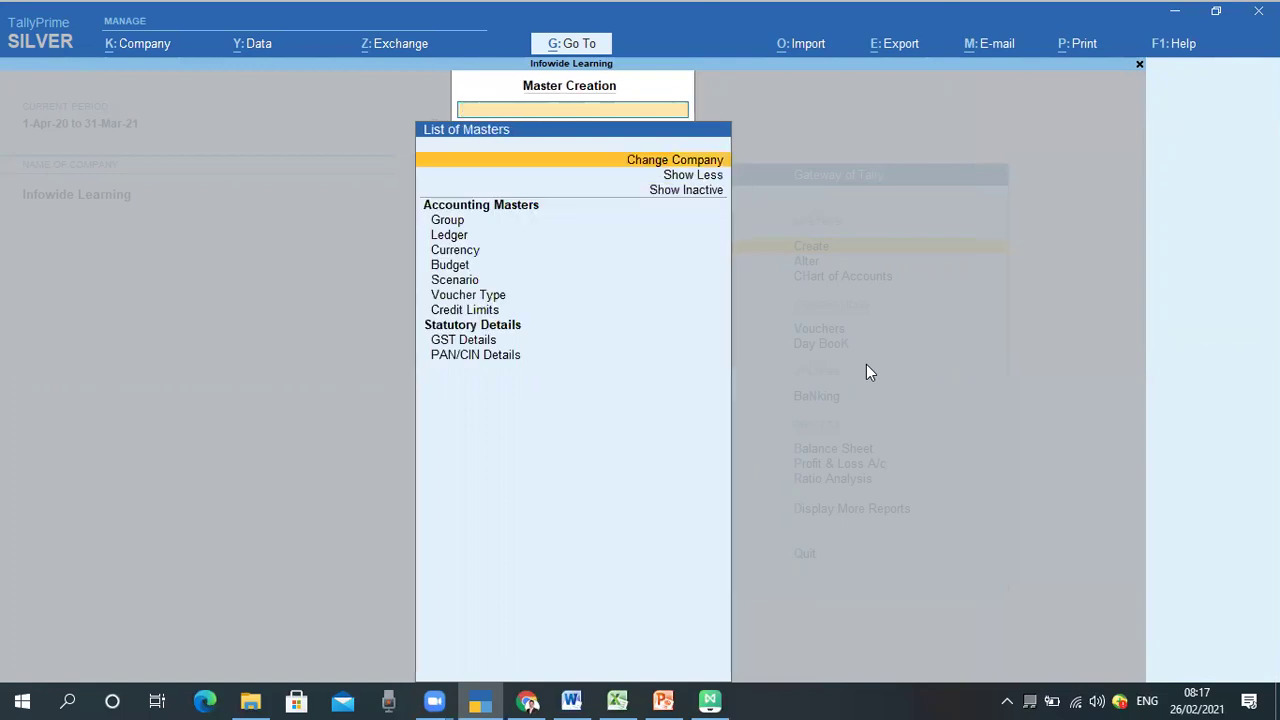
{"action": "key", "text": "Down"}
{"action": "key", "text": "Escape"}
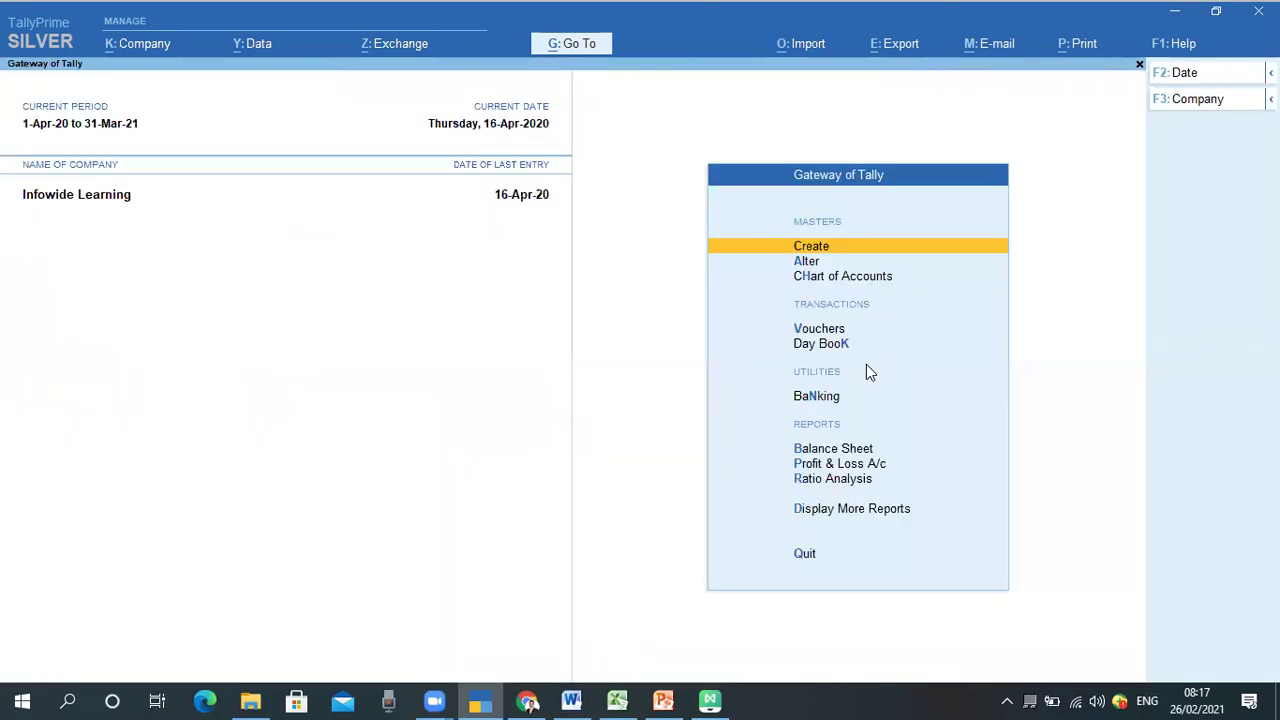
Open the Chart of Accounts for Ledgers
{"action": "key", "text": "Down"}
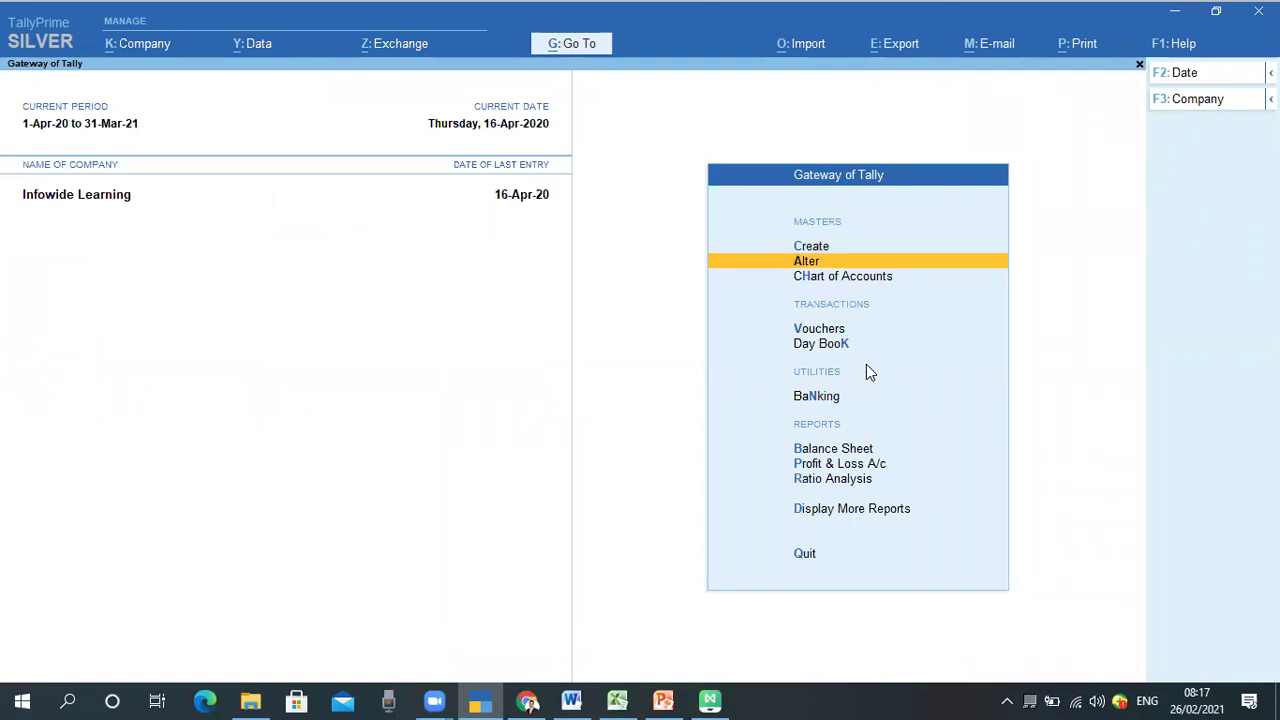
{"action": "key", "text": "Down"}
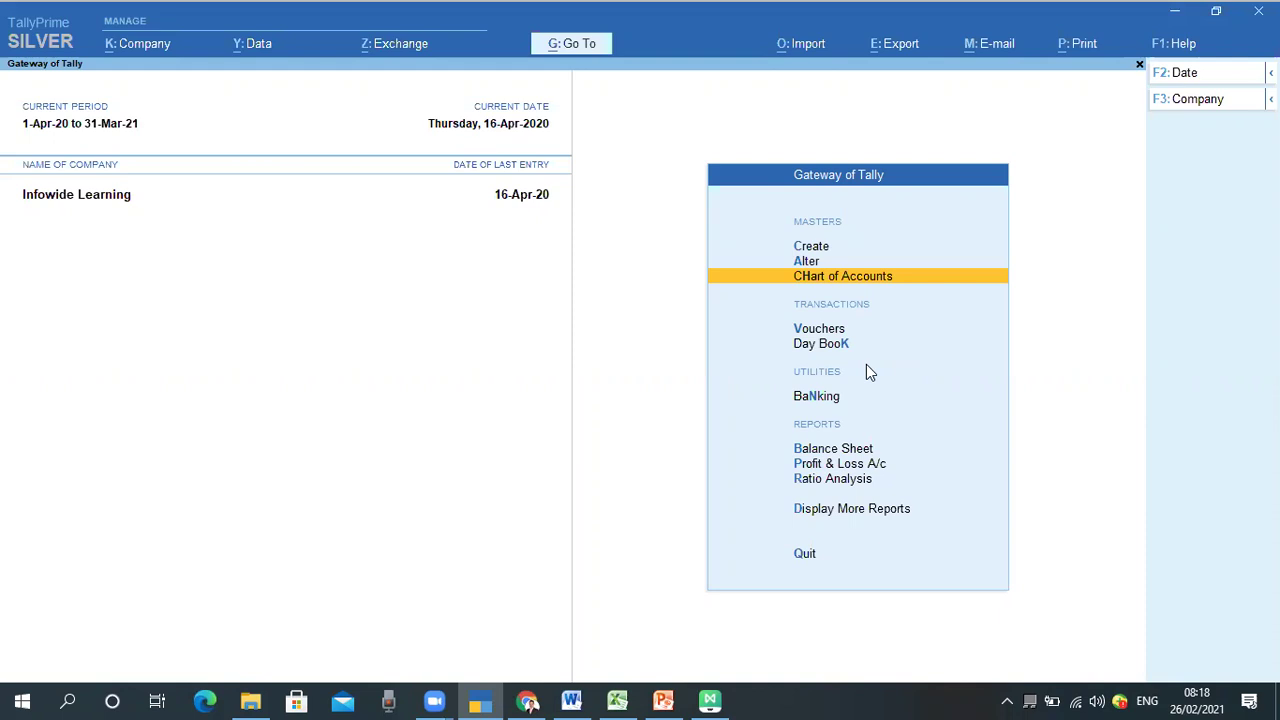
{"action": "key", "text": "Return"}
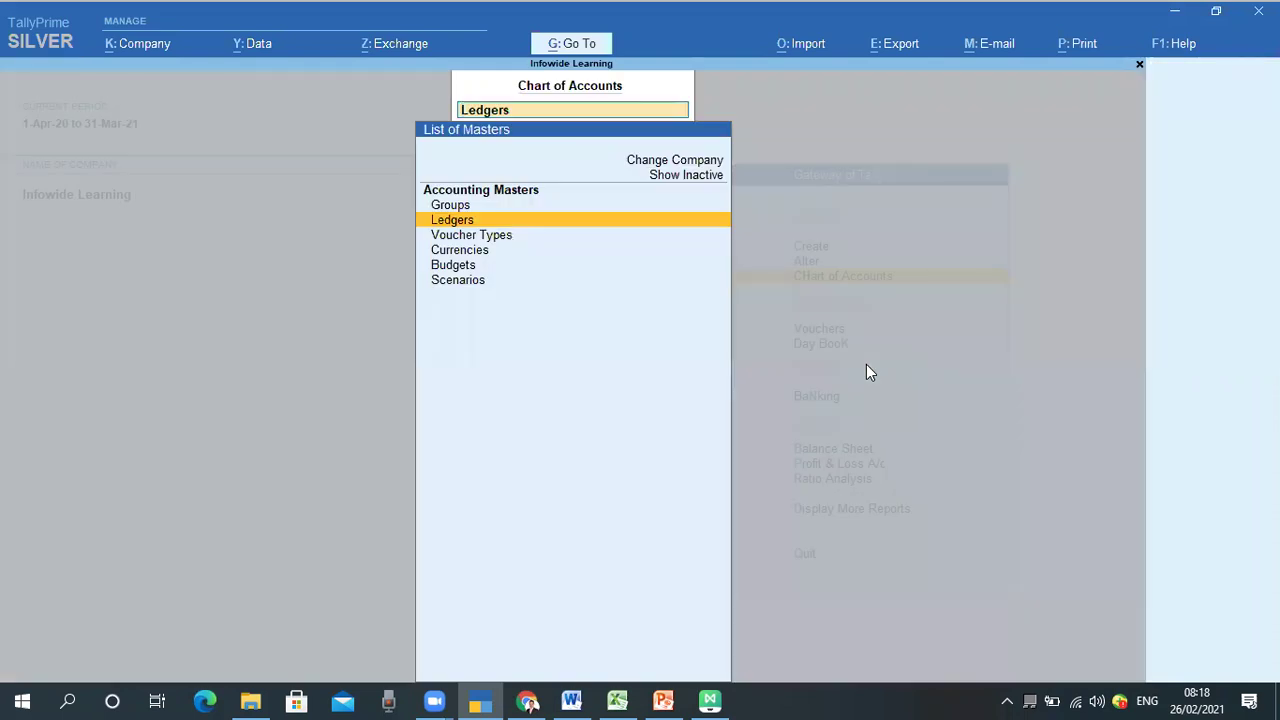
{"action": "key", "text": "Up"}
{"action": "key", "text": "Down"}
{"action": "key", "text": "Down"}
{"action": "key", "text": "Up"}
{"action": "key", "text": "Return"}
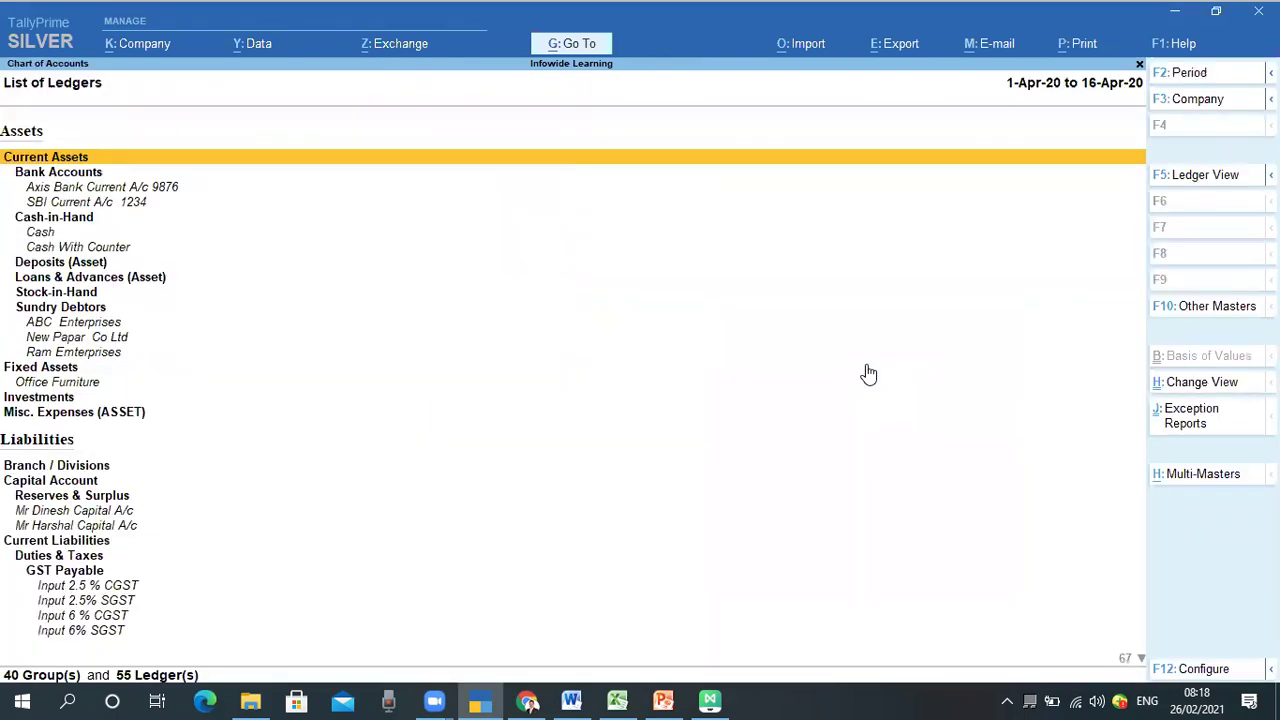
Review the Assets groups and their ledgers in the List of Ledgers, from Current Assets through Misc. Expenses (ASSET)
{"action": "key", "text": "Down"}
{"action": "key", "text": "Down"}
{"action": "key", "text": "Down"}
{"action": "key", "text": "Down"}
{"action": "key", "text": "Down"}
{"action": "key", "text": "Down"}
{"action": "key", "text": "Down"}
{"action": "key", "text": "Down"}
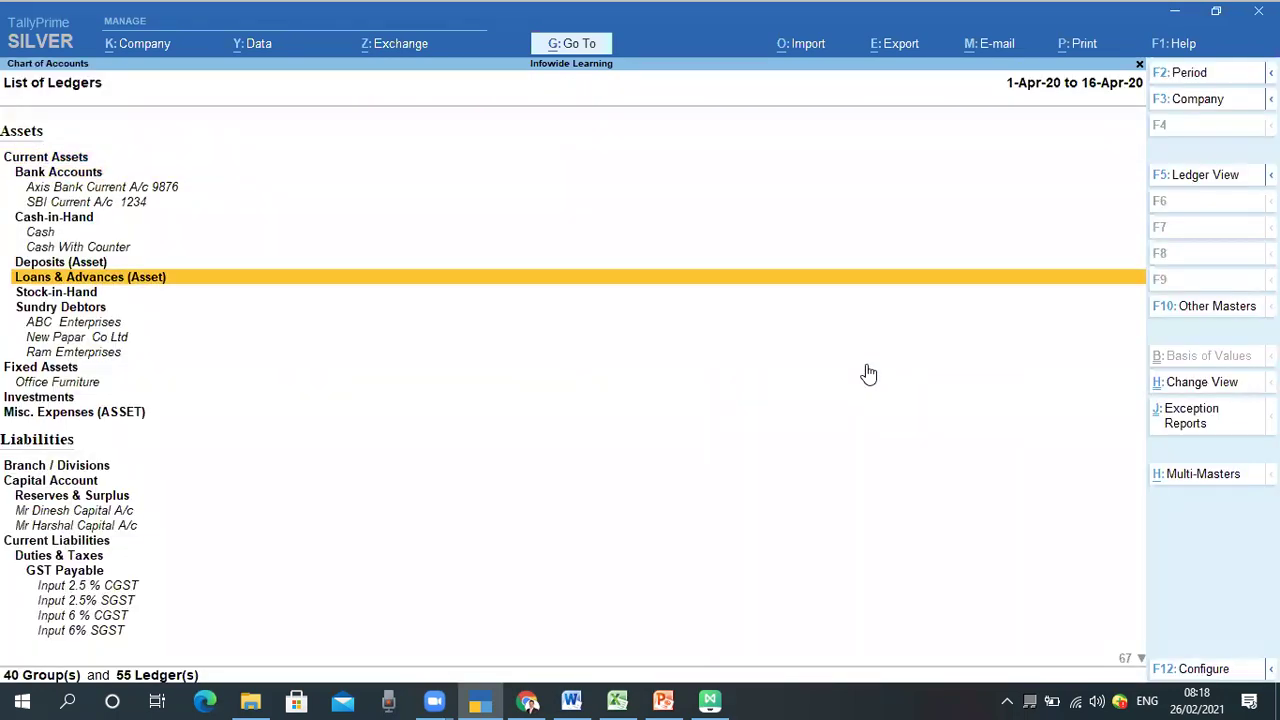
{"action": "key", "text": "Down"}
{"action": "key", "text": "Down"}
{"action": "key", "text": "Down"}
{"action": "key", "text": "Down"}
{"action": "key", "text": "Down"}
{"action": "key", "text": "Down"}
{"action": "key", "text": "Down"}
{"action": "key", "text": "Down"}
{"action": "key", "text": "Down"}
{"action": "key", "text": "Down"}
{"action": "key", "text": "Down"}
{"action": "key", "text": "Down"}
{"action": "key", "text": "Down"}
{"action": "key", "text": "Down"}
{"action": "key", "text": "Down"}
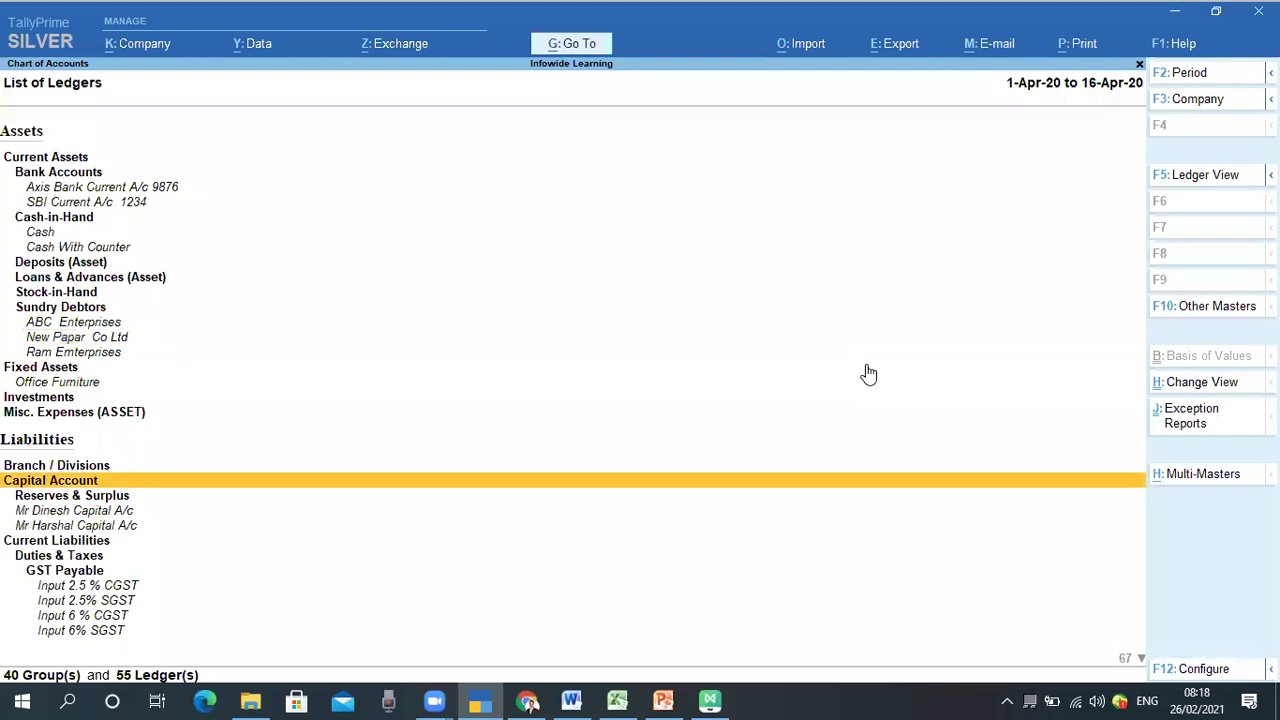
Review the Liabilities groups, including Capital Account, the GST Payable ledgers and Sundry Creditors
{"action": "key", "text": "Down"}
{"action": "key", "text": "Down"}
{"action": "key", "text": "Down"}
{"action": "key", "text": "Down"}
{"action": "key", "text": "Down"}
{"action": "key", "text": "Down"}
{"action": "key", "text": "Down"}
{"action": "key", "text": "Down"}
{"action": "key", "text": "Down"}
{"action": "key", "text": "Down"}
{"action": "key", "text": "Down"}
{"action": "key", "text": "Down"}
{"action": "key", "text": "Down"}
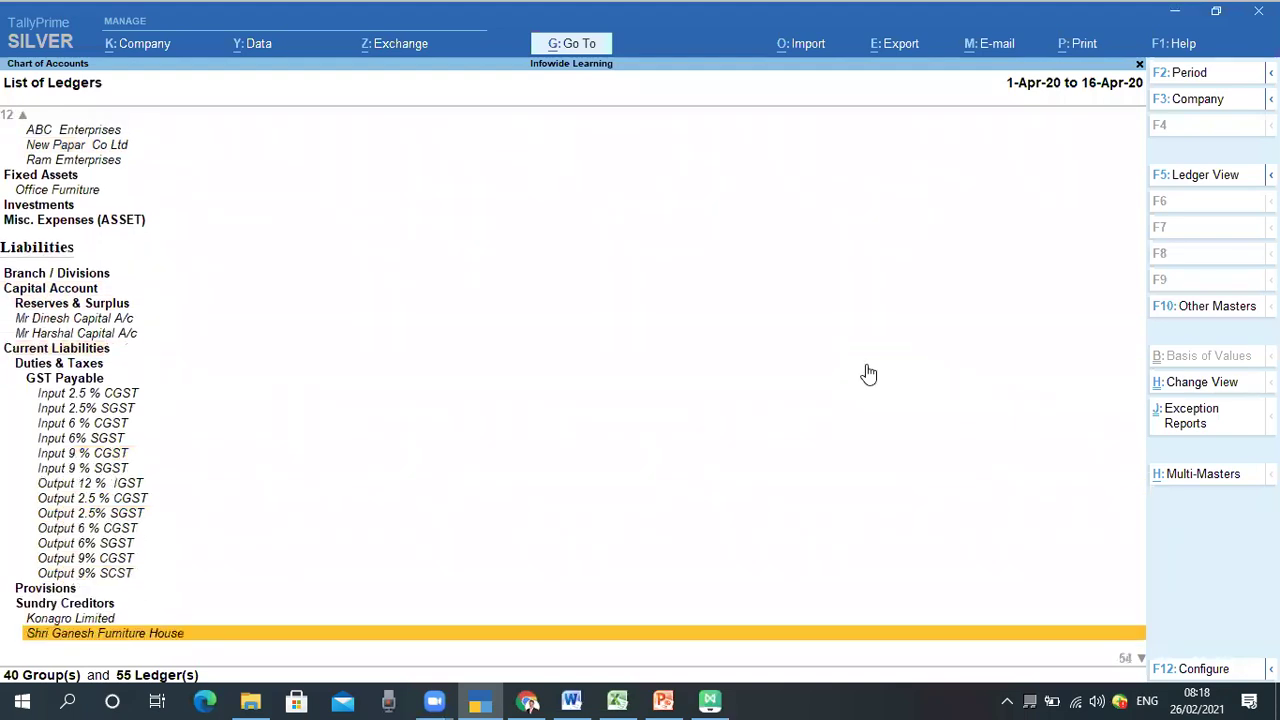
Continue through the loan liability groups and survey the Expenses section as far as the Employee Benefits Expenses ledgers
{"action": "key", "text": "Up"}
{"action": "key", "text": "Down"}
{"action": "key", "text": "Down"}
{"action": "key", "text": "Down"}
{"action": "key", "text": "Down"}
{"action": "key", "text": "Down"}
{"action": "key", "text": "Down"}
{"action": "key", "text": "Down"}
{"action": "key", "text": "Down"}
{"action": "key", "text": "Down"}
{"action": "key", "text": "Down"}
{"action": "key", "text": "Down"}
{"action": "key", "text": "Down"}
{"action": "key", "text": "Down"}
{"action": "key", "text": "Down"}
{"action": "key", "text": "Down"}
{"action": "key", "text": "Down"}
{"action": "key", "text": "Down"}
{"action": "key", "text": "Down"}
{"action": "key", "text": "Down"}
{"action": "key", "text": "Down"}
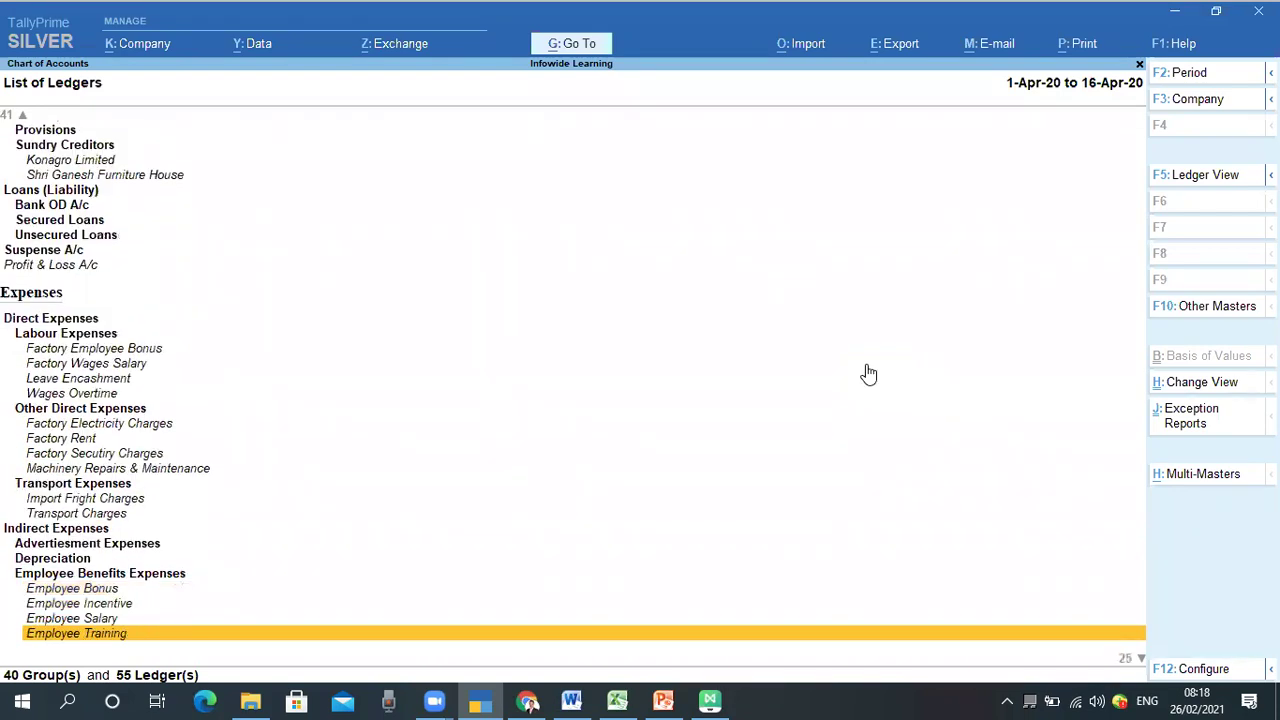
Go back to the Direct Expenses group at the start of the Expenses section
{"action": "key", "text": "Up"}
{"action": "key", "text": "Up"}
{"action": "key", "text": "Up"}
{"action": "key", "text": "Up"}
{"action": "key", "text": "Up"}
{"action": "key", "text": "Up"}
{"action": "key", "text": "Up"}
{"action": "key", "text": "Up"}
{"action": "key", "text": "Up"}
{"action": "key", "text": "Up"}
{"action": "key", "text": "Up"}
{"action": "key", "text": "Up"}
{"action": "key", "text": "Up"}
{"action": "key", "text": "Up"}
{"action": "key", "text": "Up"}
{"action": "key", "text": "Up"}
{"action": "key", "text": "Up"}
{"action": "key", "text": "Up"}
{"action": "key", "text": "Up"}
{"action": "key", "text": "Up"}
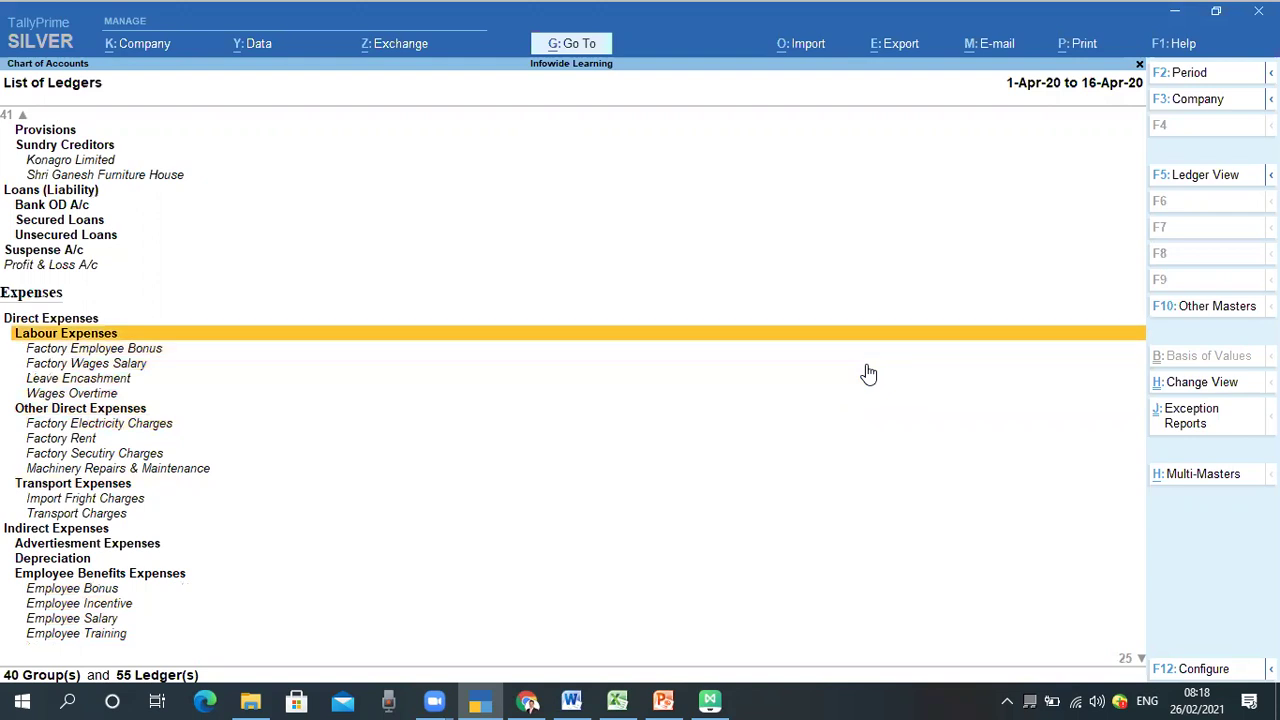
{"action": "key", "text": "Up"}
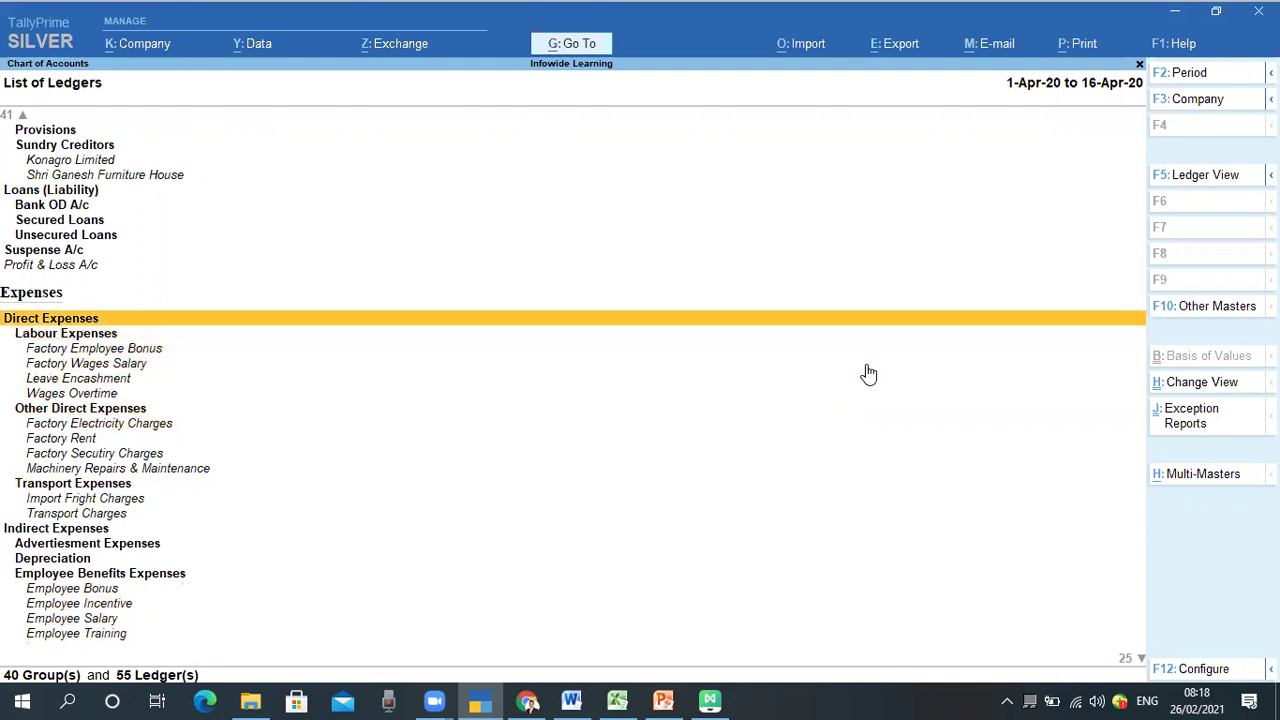
Examine the Labour Expenses group under Direct Expenses and the ledgers it contains
{"action": "key", "text": "Down"}
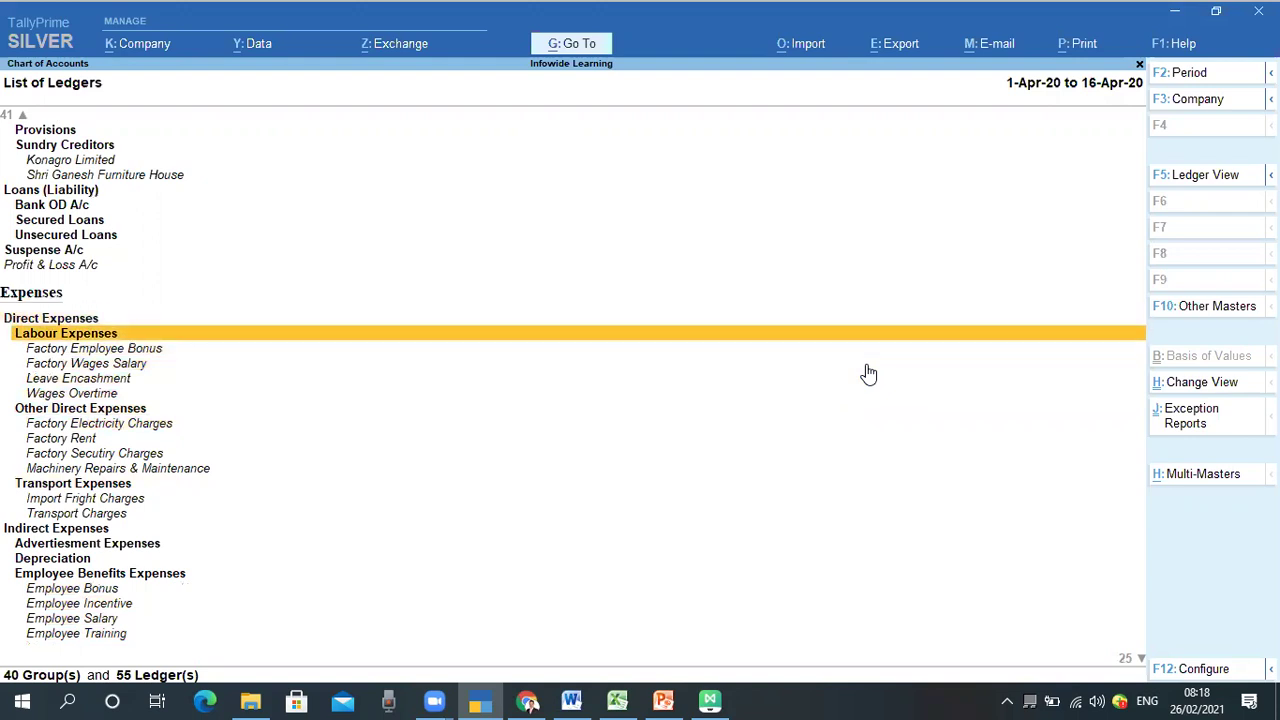
{"action": "key", "text": "Down"}
{"action": "key", "text": "Down"}
{"action": "key", "text": "Down"}
{"action": "key", "text": "Down"}
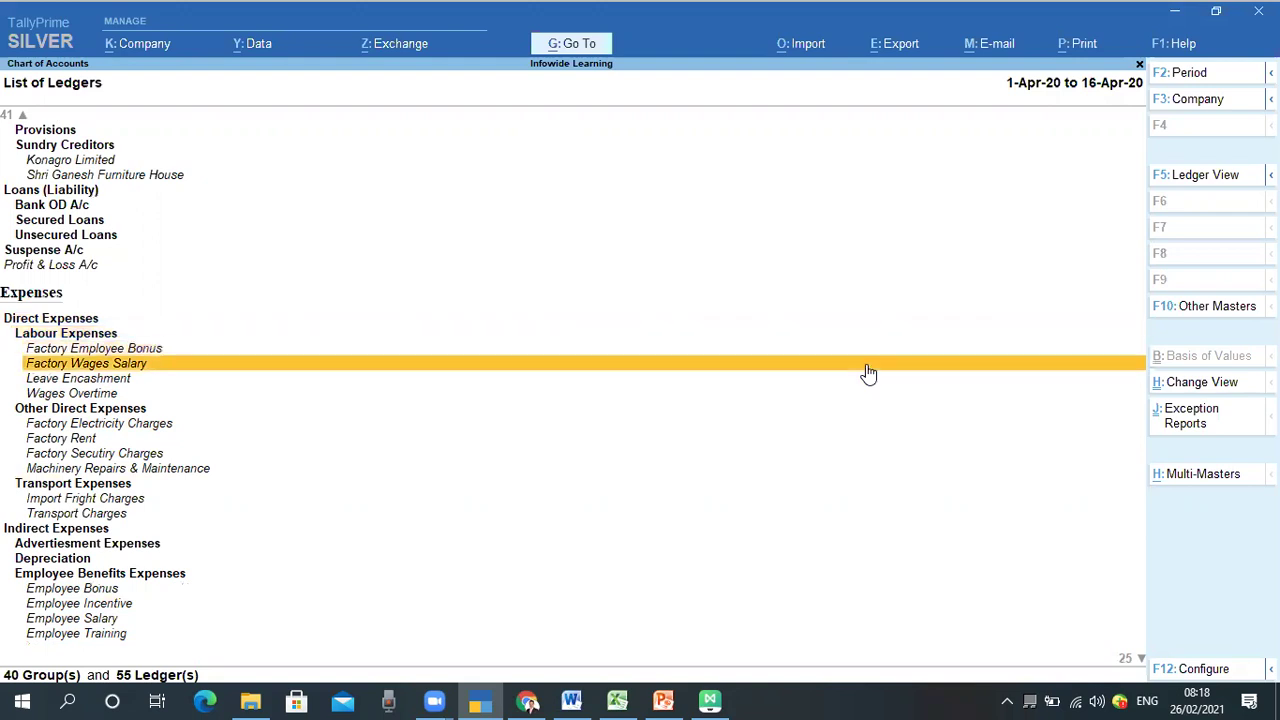
{"action": "key", "text": "Up"}
{"action": "key", "text": "Up"}
{"action": "key", "text": "Up"}
{"action": "key", "text": "Down"}
{"action": "key", "text": "Down"}
{"action": "key", "text": "Down"}
{"action": "key", "text": "Up"}
{"action": "key", "text": "Up"}
{"action": "key", "text": "Up"}
{"action": "key", "text": "Down"}
{"action": "key", "text": "Down"}
{"action": "key", "text": "Down"}
{"action": "key", "text": "Down"}
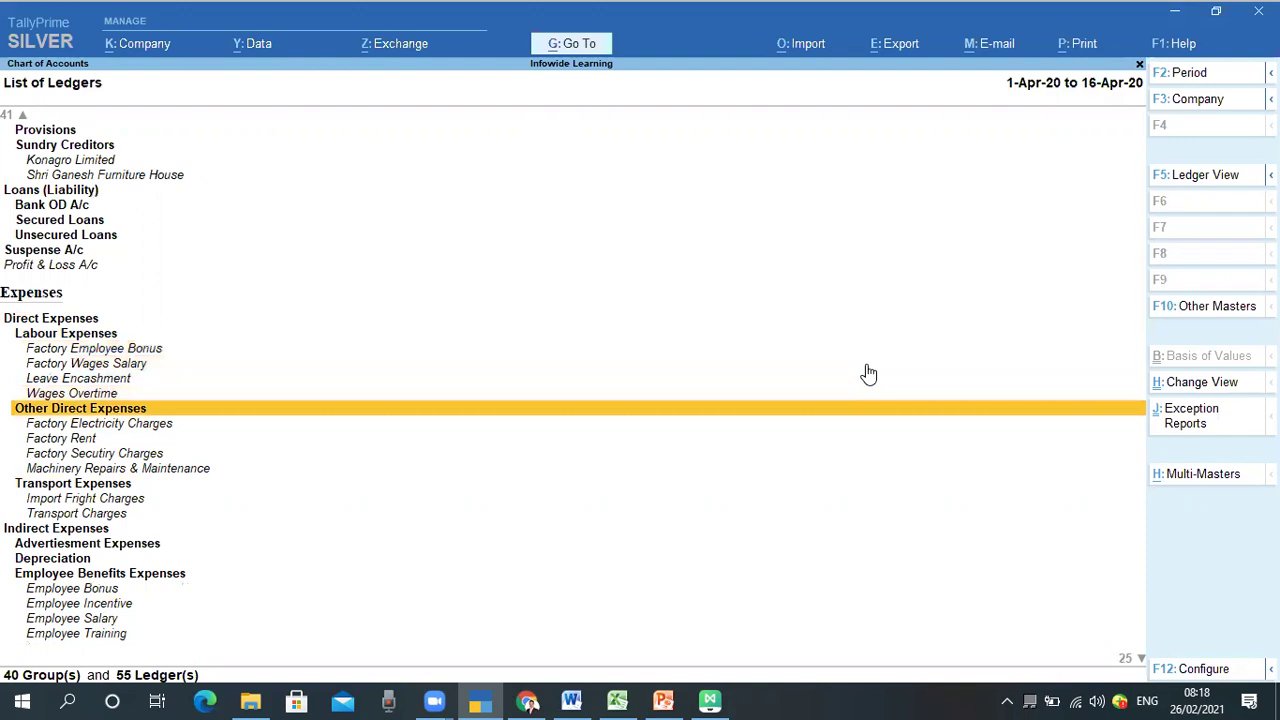
Examine each ledger under Other Direct Expenses, from Factory Electricity Charges to Machinery Repairs & Maintenance
{"action": "key", "text": "Down"}
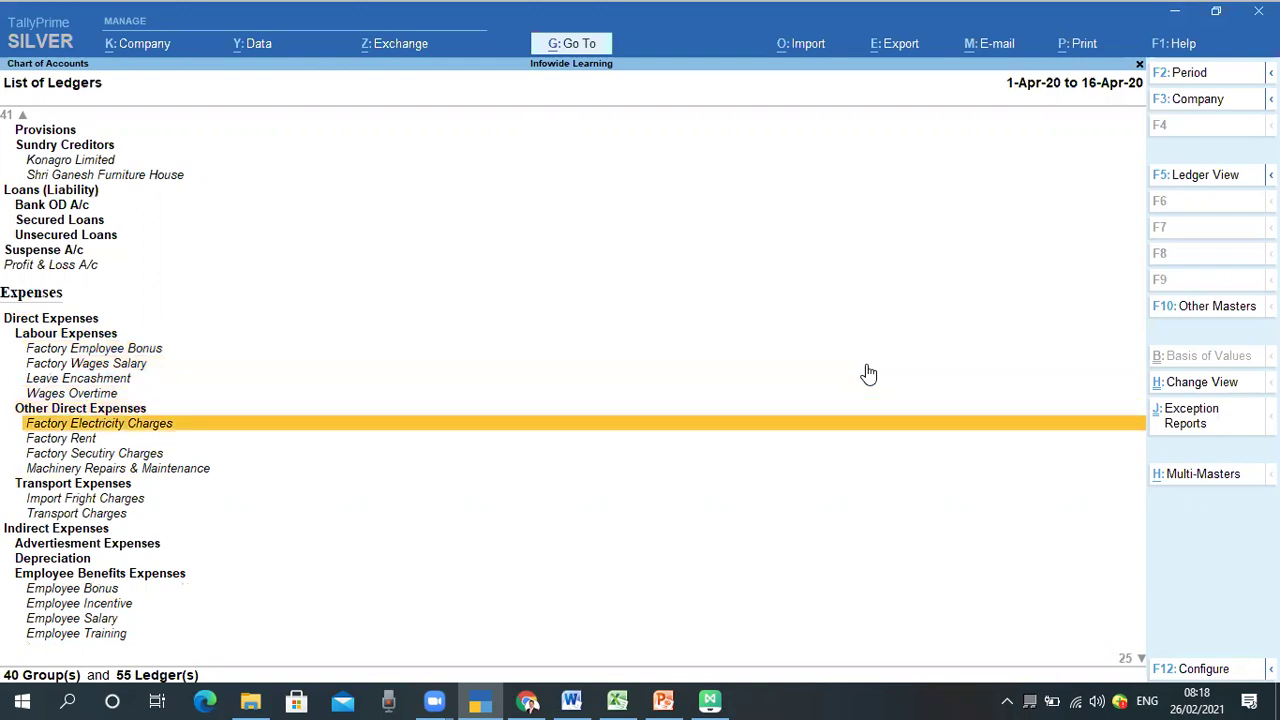
{"action": "key", "text": "Down"}
{"action": "key", "text": "Down"}
{"action": "key", "text": "Down"}
{"action": "key", "text": "Up"}
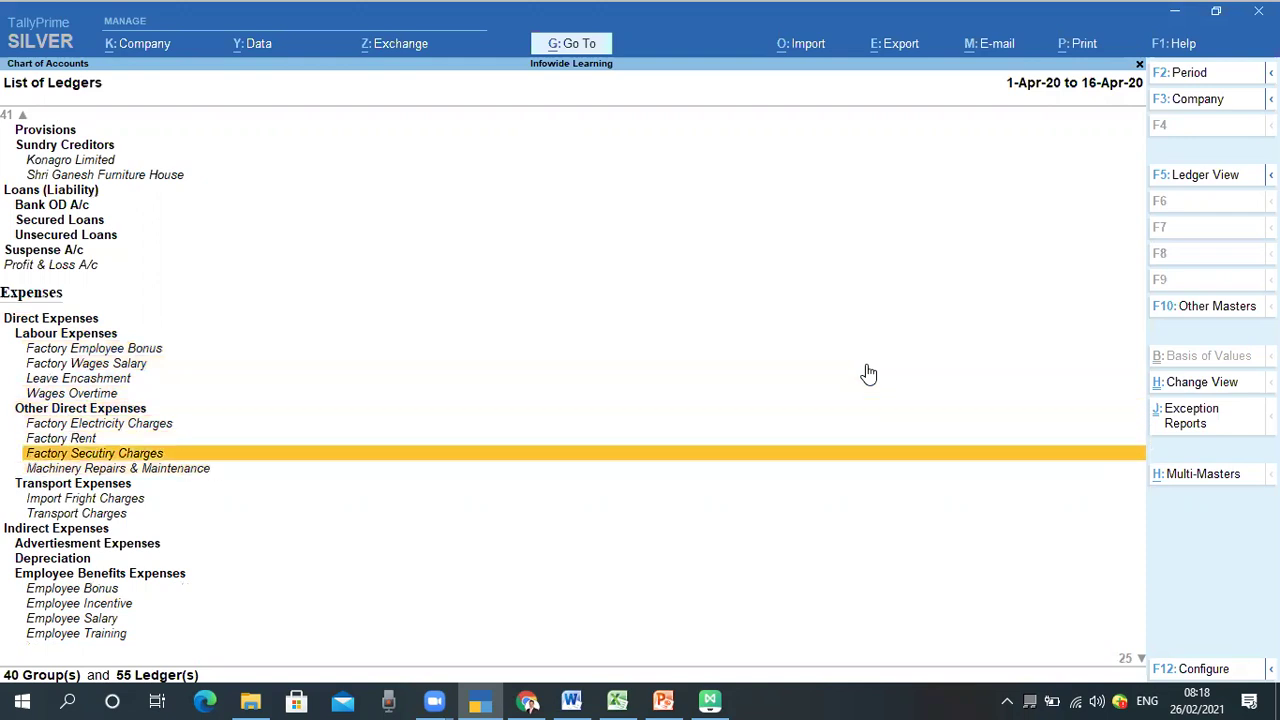
{"action": "key", "text": "Up"}
{"action": "key", "text": "Up"}
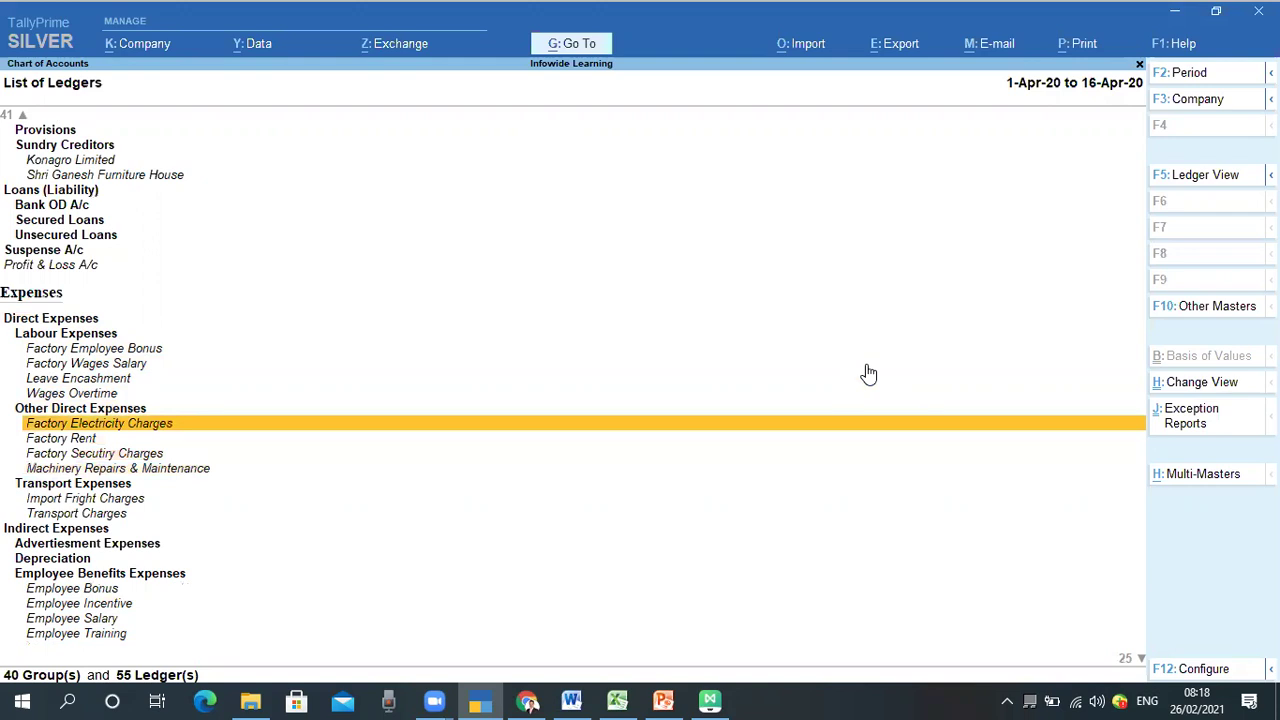
{"action": "key", "text": "Down"}
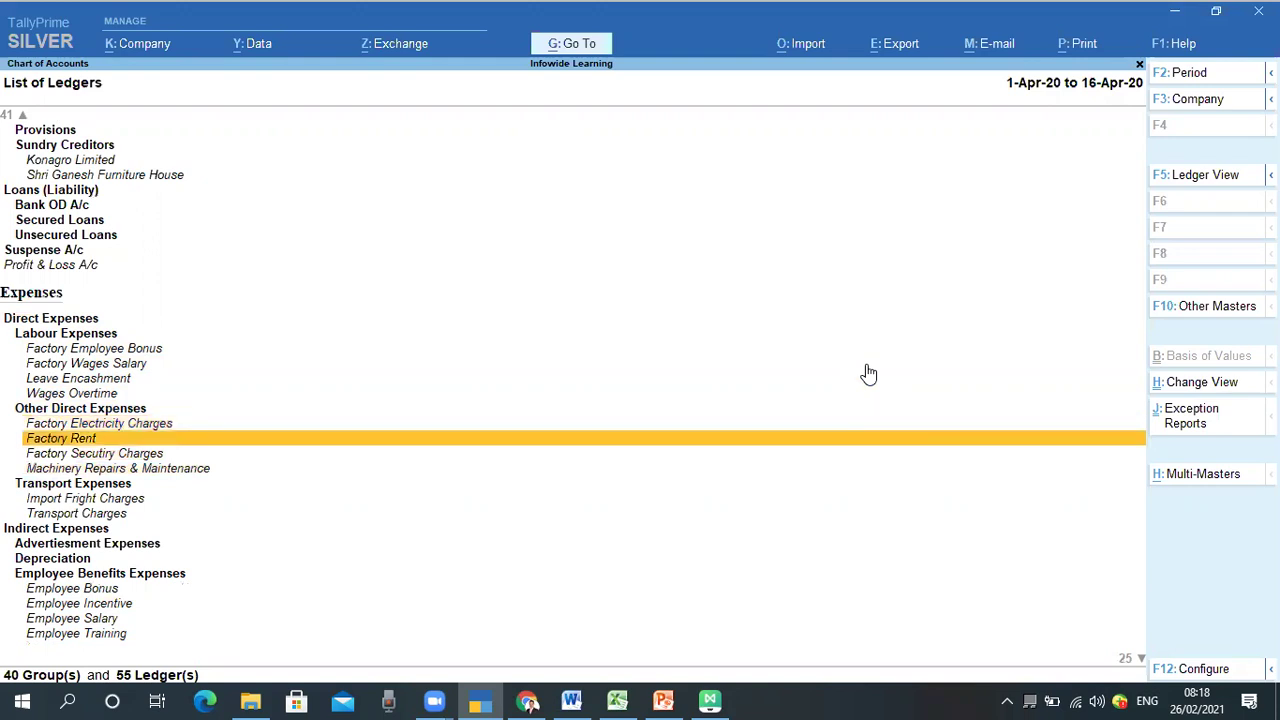
{"action": "key", "text": "Down"}
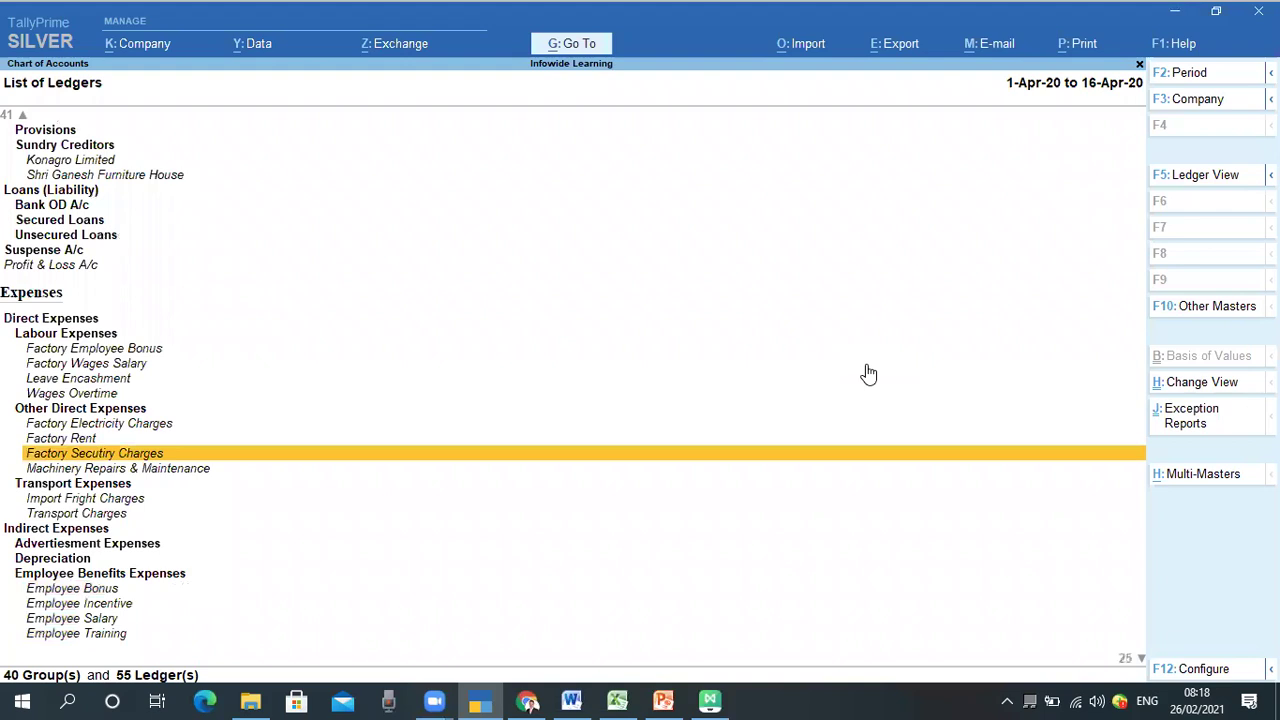
{"action": "key", "text": "Down"}
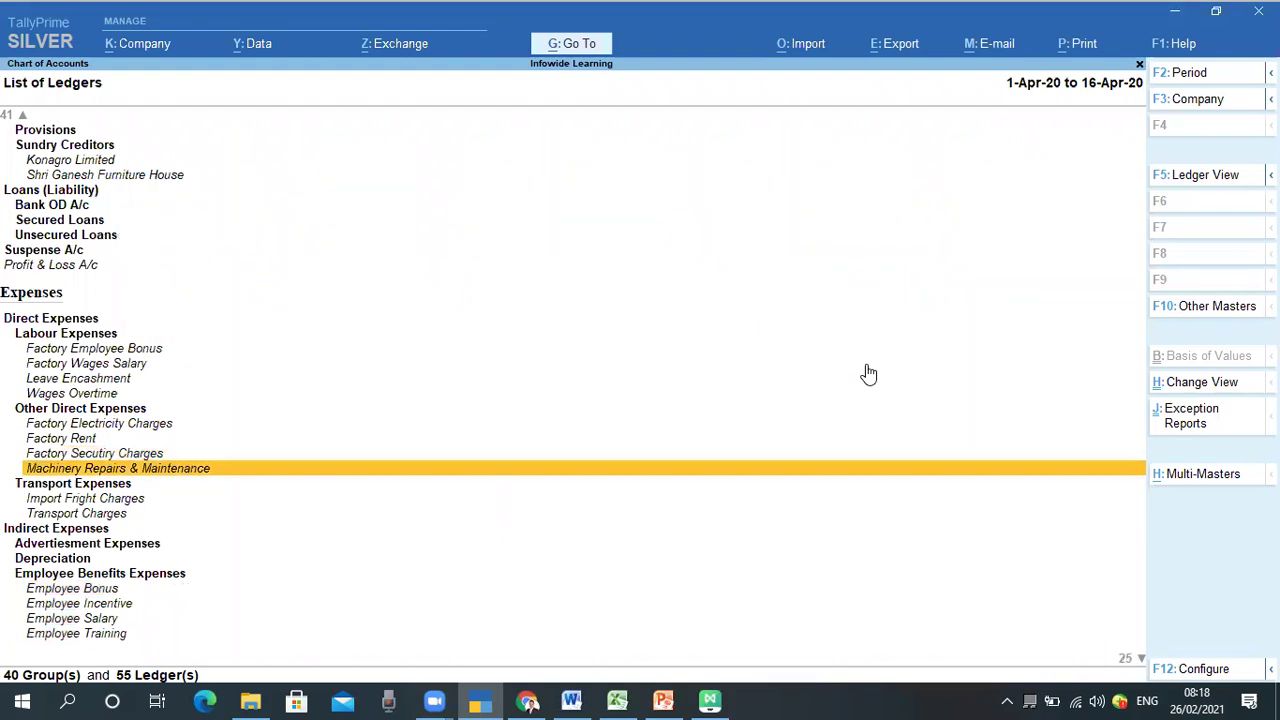
Check the Transport Expenses ledgers and move on through the first Indirect Expenses groups
{"action": "key", "text": "Down"}
{"action": "key", "text": "Down"}
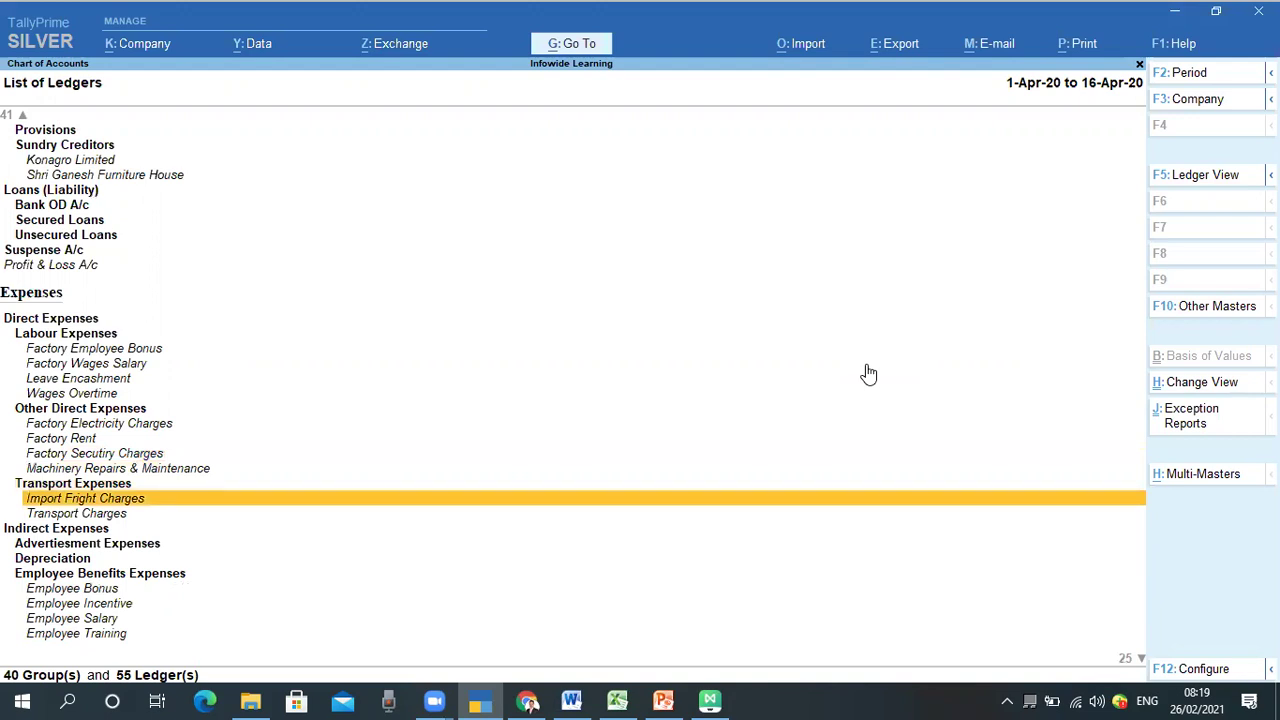
{"action": "key", "text": "Down"}
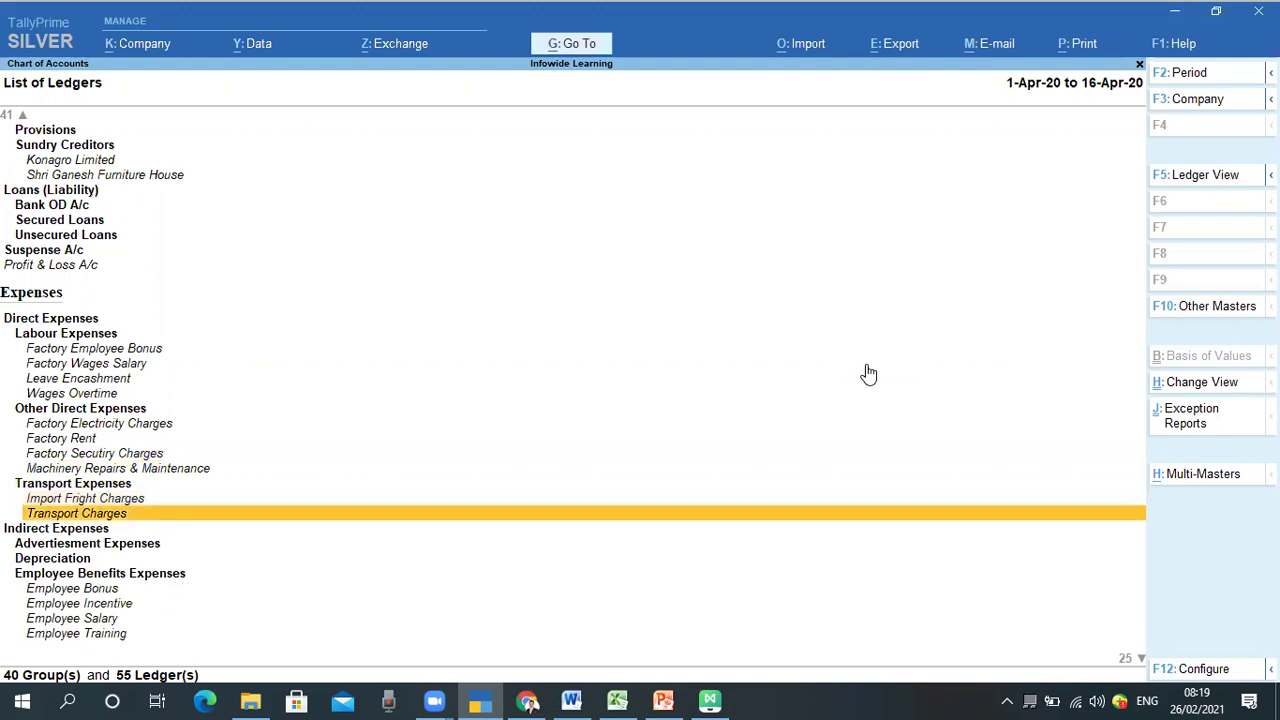
{"action": "key", "text": "Down"}
{"action": "key", "text": "Down"}
{"action": "key", "text": "Down"}
{"action": "key", "text": "Down"}
{"action": "key", "text": "Down"}
{"action": "key", "text": "Down"}
{"action": "key", "text": "Down"}
{"action": "key", "text": "Down"}
{"action": "key", "text": "Down"}
{"action": "key", "text": "Down"}
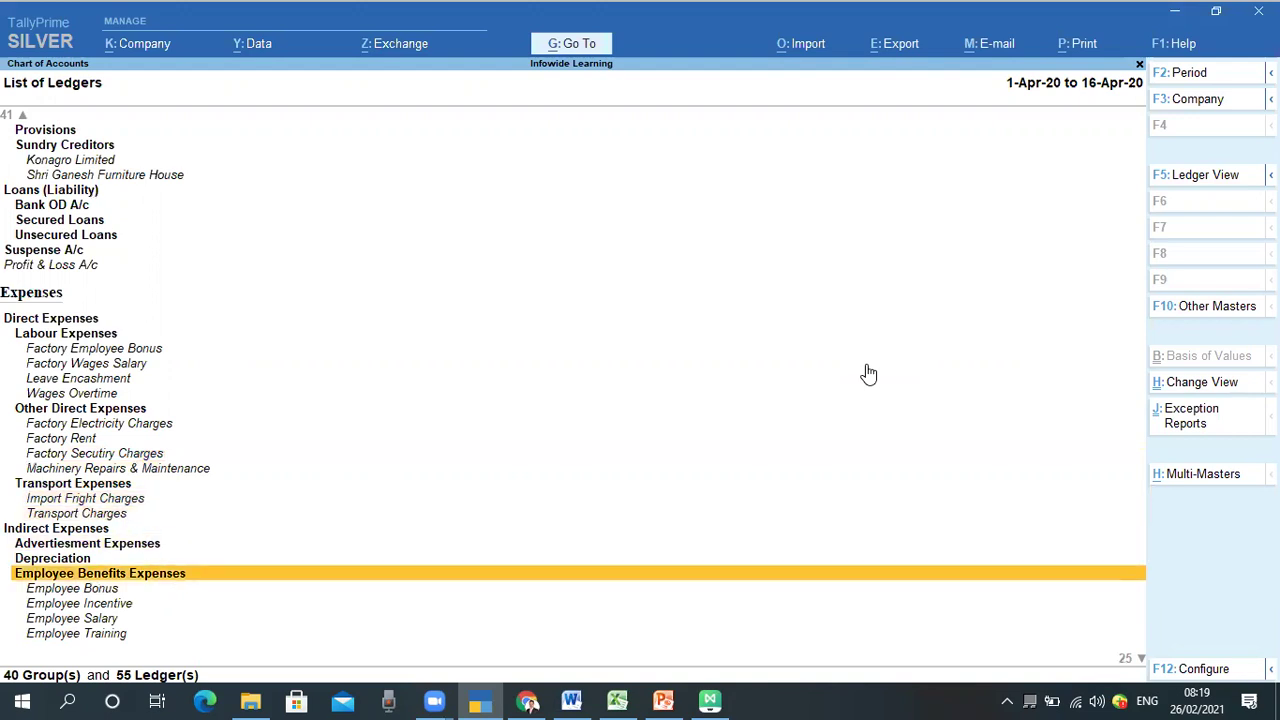
Return to Indirect Expenses and examine its Advertiesment Expenses, Depreciation and Employee Benefits Expenses groups
{"action": "key", "text": "Up"}
{"action": "key", "text": "Up"}
{"action": "key", "text": "Up"}
{"action": "key", "text": "Up"}
{"action": "key", "text": "Up"}
{"action": "key", "text": "Up"}
{"action": "key", "text": "Up"}
{"action": "key", "text": "Up"}
{"action": "key", "text": "Up"}
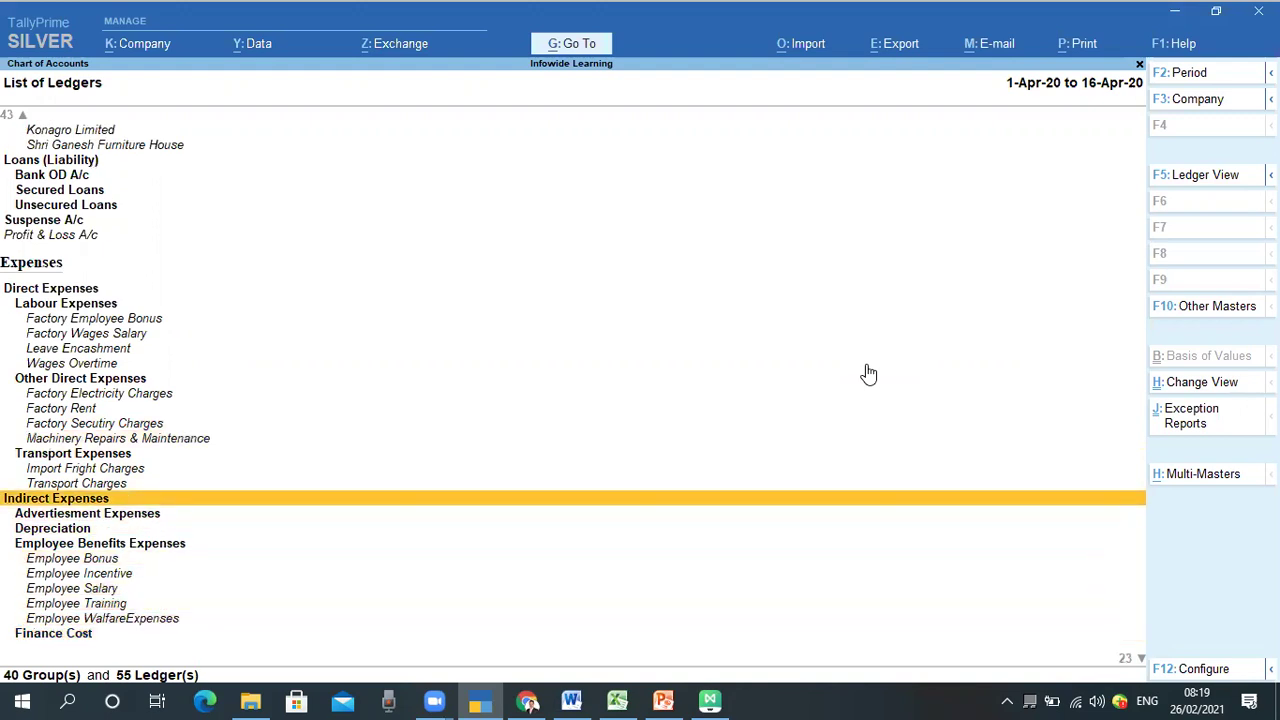
{"action": "key", "text": "Down"}
{"action": "key", "text": "Down"}
{"action": "key", "text": "Up"}
{"action": "key", "text": "Down"}
{"action": "key", "text": "Down"}
{"action": "key", "text": "Up"}
{"action": "key", "text": "Up"}
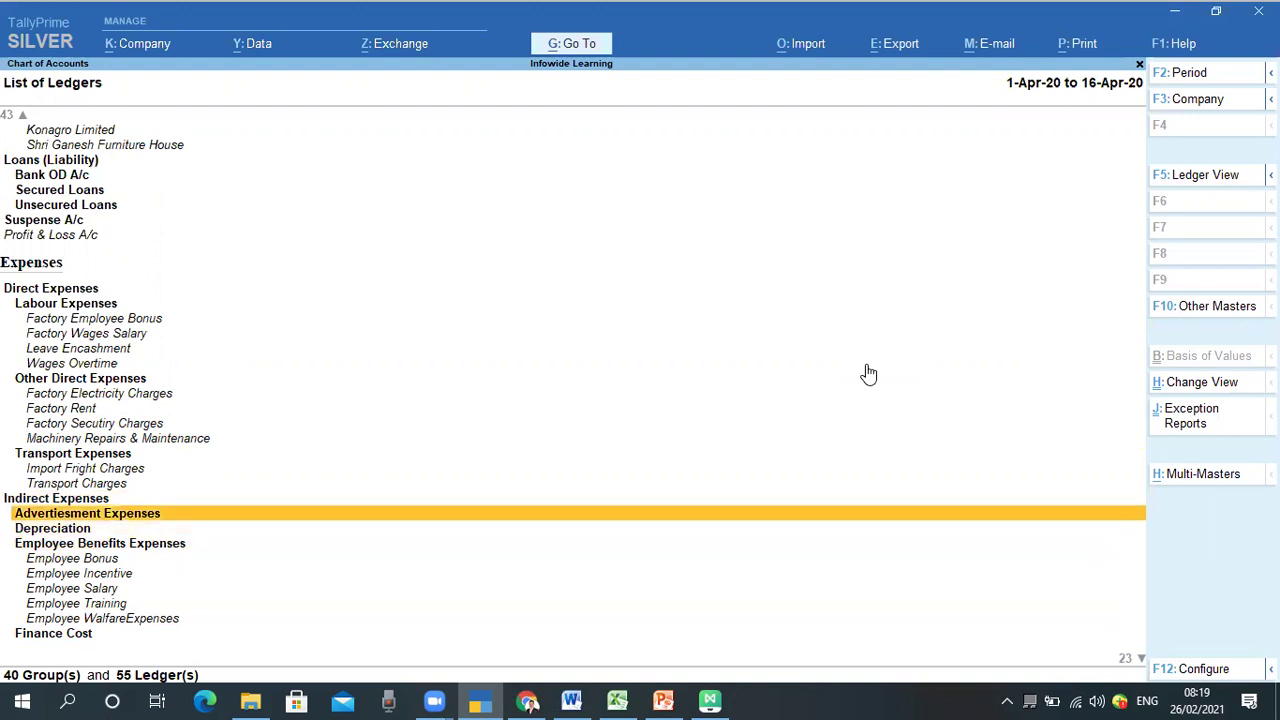
{"action": "key", "text": "Down"}
{"action": "key", "text": "Down"}
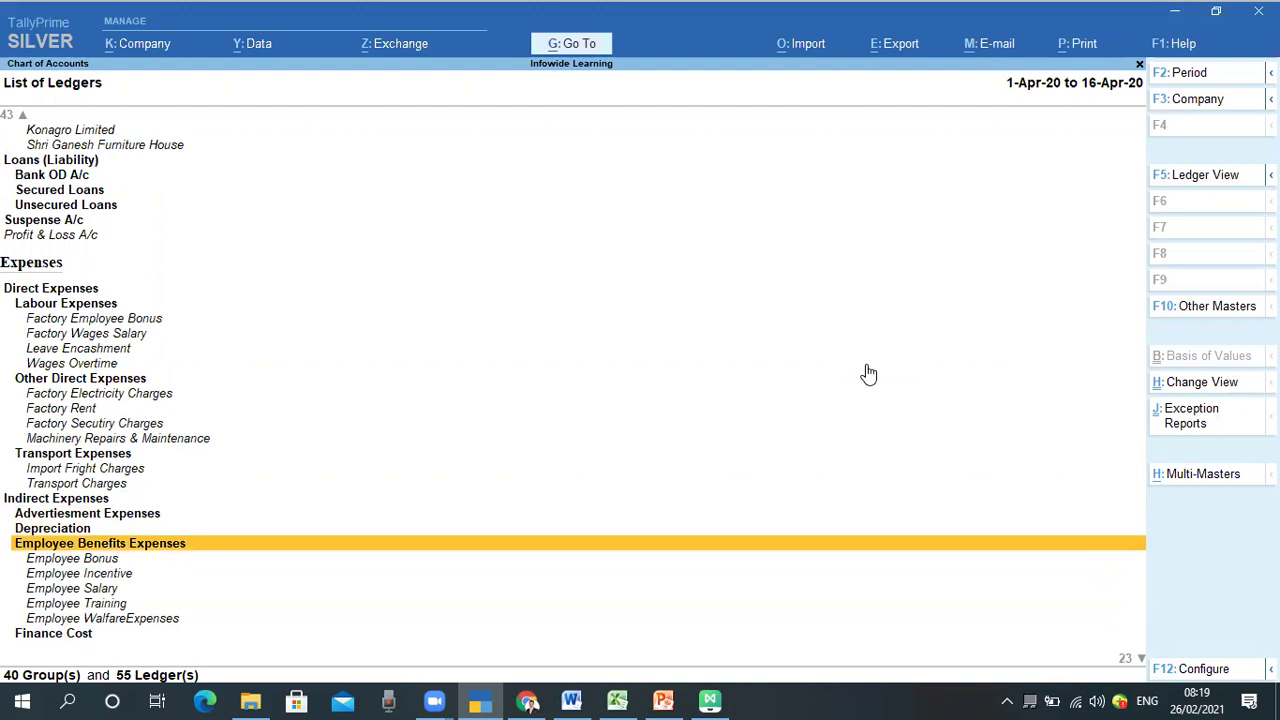
Examine the ledgers under Employee Benefits Expenses, including Employee Bonus, Employee Incentive, Employee Salary and Employee Training
{"action": "key", "text": "Up"}
{"action": "key", "text": "Up"}
{"action": "key", "text": "Down"}
{"action": "key", "text": "Down"}
{"action": "key", "text": "Down"}
{"action": "key", "text": "Down"}
{"action": "key", "text": "Down"}
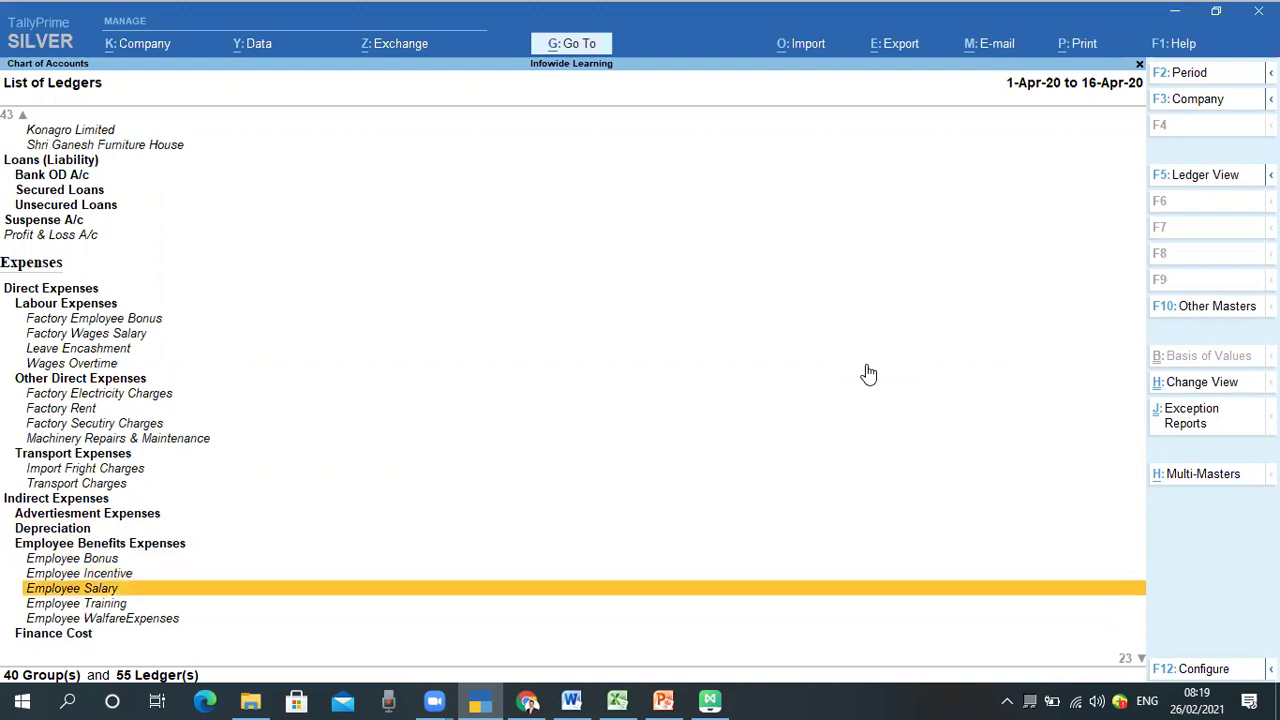
{"action": "key", "text": "Down"}
{"action": "key", "text": "Up"}
{"action": "key", "text": "Up"}
{"action": "key", "text": "Up"}
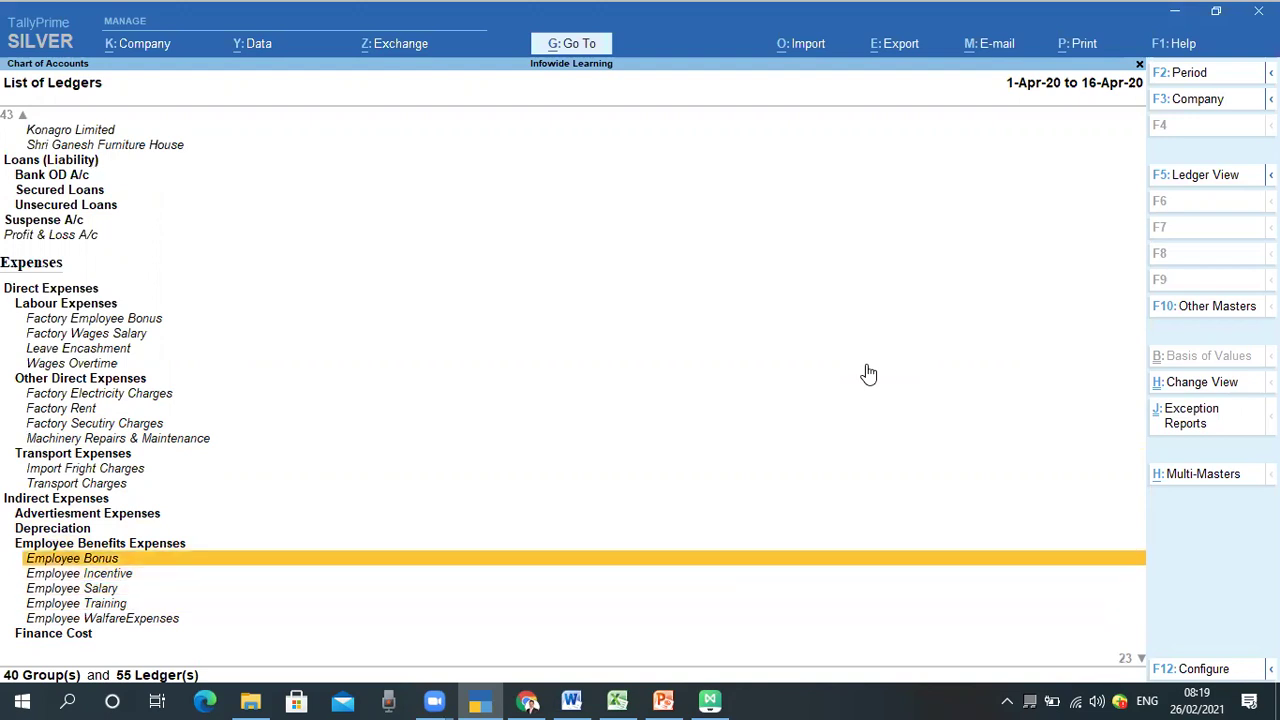
{"action": "key", "text": "Down"}
{"action": "key", "text": "Down"}
{"action": "key", "text": "Down"}
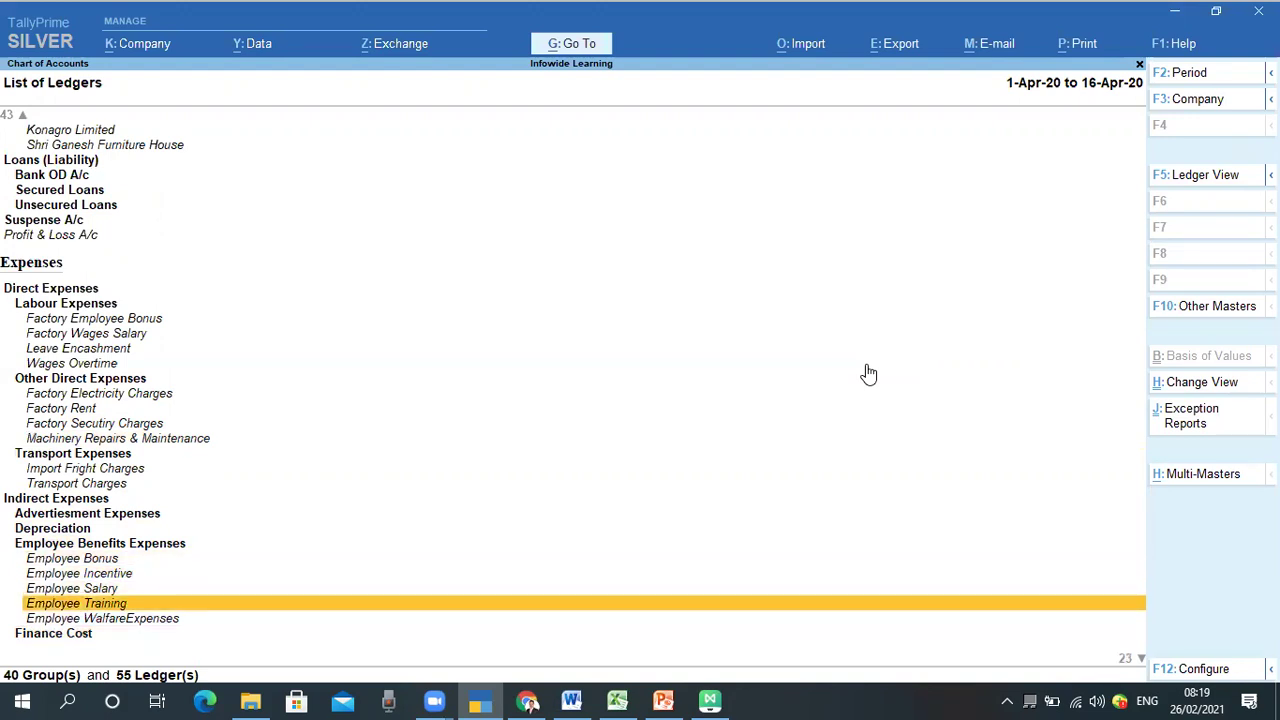
Look through the Finance Cost and Office Expenses groups and on to the Purchase Accounts entries below them
{"action": "key", "text": "Down"}
{"action": "key", "text": "Down"}
{"action": "key", "text": "Down"}
{"action": "key", "text": "Down"}
{"action": "key", "text": "Down"}
{"action": "key", "text": "Down"}
{"action": "key", "text": "Down"}
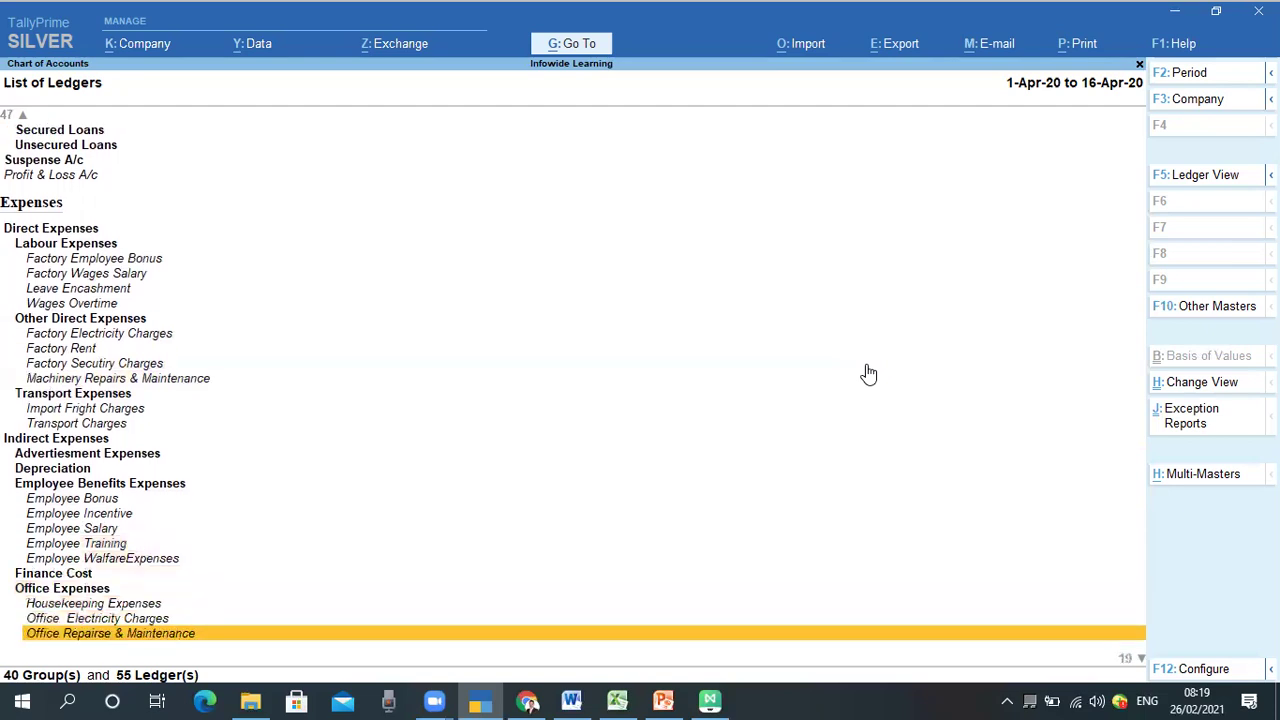
{"action": "key", "text": "Down"}
{"action": "key", "text": "Down"}
{"action": "key", "text": "Down"}
{"action": "key", "text": "Down"}
{"action": "key", "text": "Down"}
{"action": "key", "text": "Down"}
{"action": "key", "text": "Down"}
Return to the Employee Benefits Expenses group and check its ledgers again, down to Employee WalfareExpenses
{"action": "key", "text": "Up"}
{"action": "key", "text": "Up"}
{"action": "key", "text": "Up"}
{"action": "key", "text": "Up"}
{"action": "key", "text": "Up"}
{"action": "key", "text": "Up"}
{"action": "key", "text": "Up"}
{"action": "key", "text": "Up"}
{"action": "key", "text": "Up"}
{"action": "key", "text": "Up"}
{"action": "key", "text": "Up"}
{"action": "key", "text": "Up"}
{"action": "key", "text": "Up"}
{"action": "key", "text": "Up"}
{"action": "key", "text": "Up"}
{"action": "key", "text": "Up"}
{"action": "key", "text": "Up"}
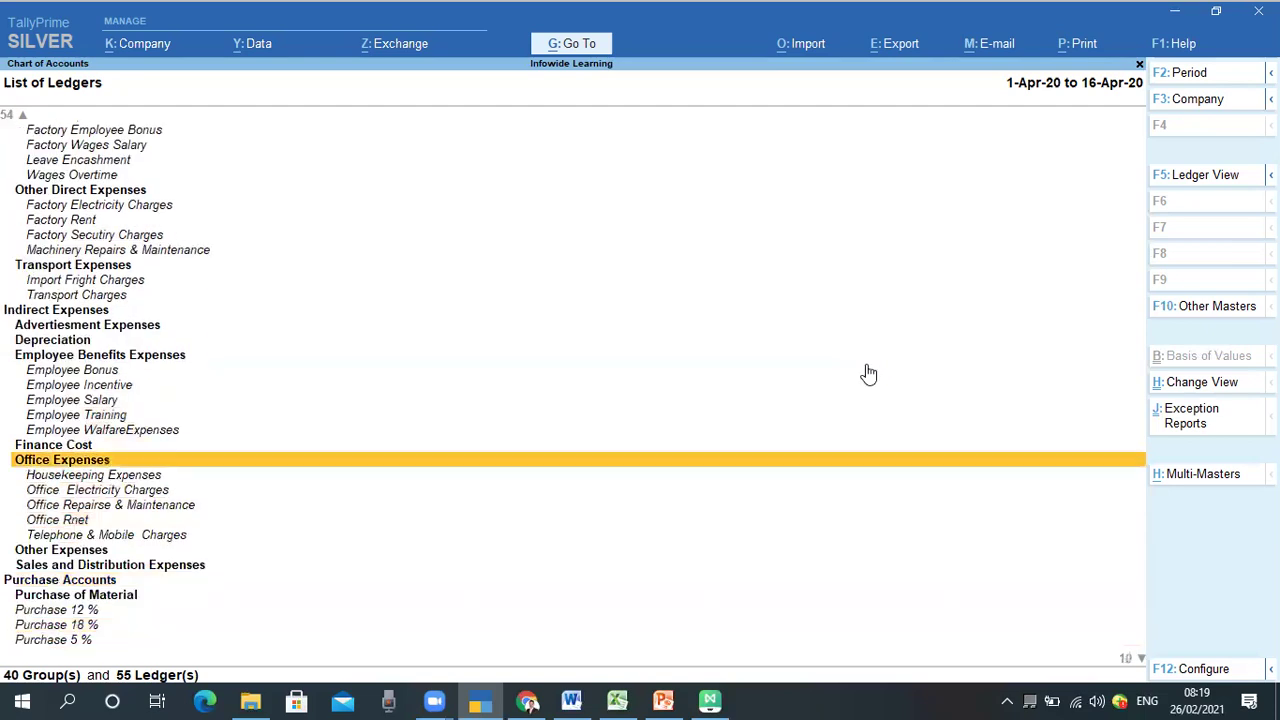
{"action": "key", "text": "Down"}
{"action": "key", "text": "Up"}
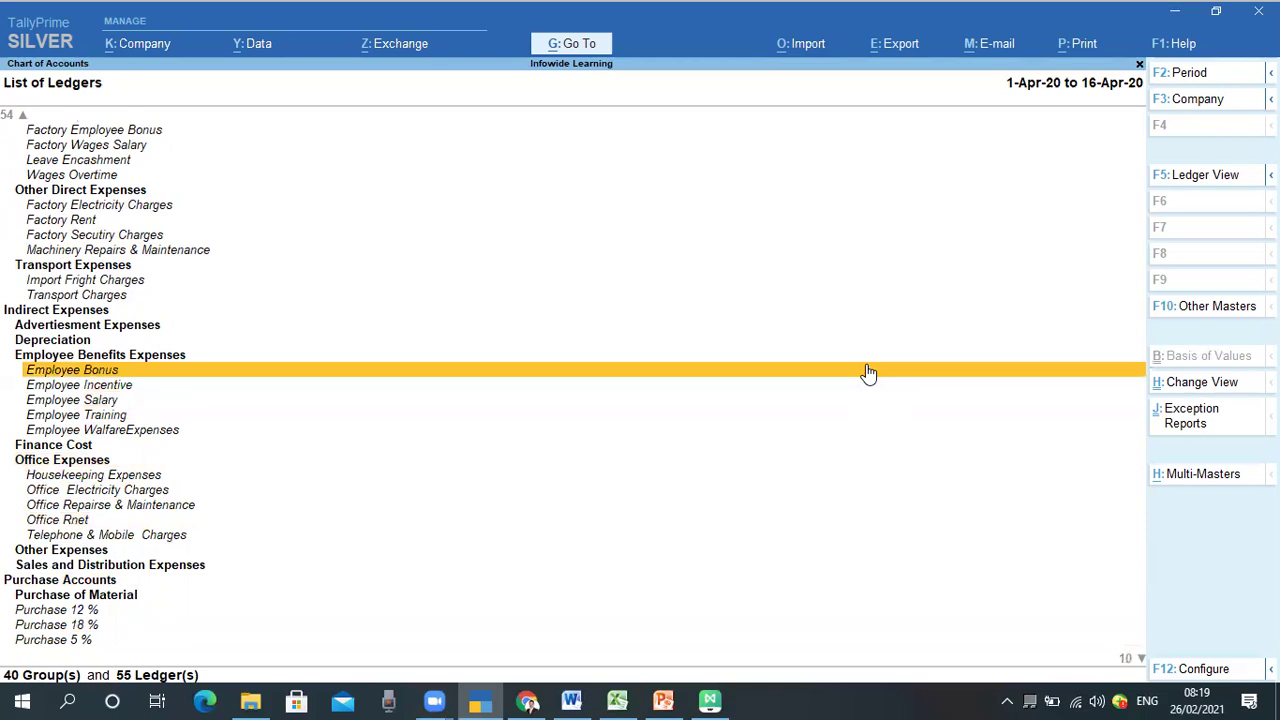
{"action": "key", "text": "Up"}
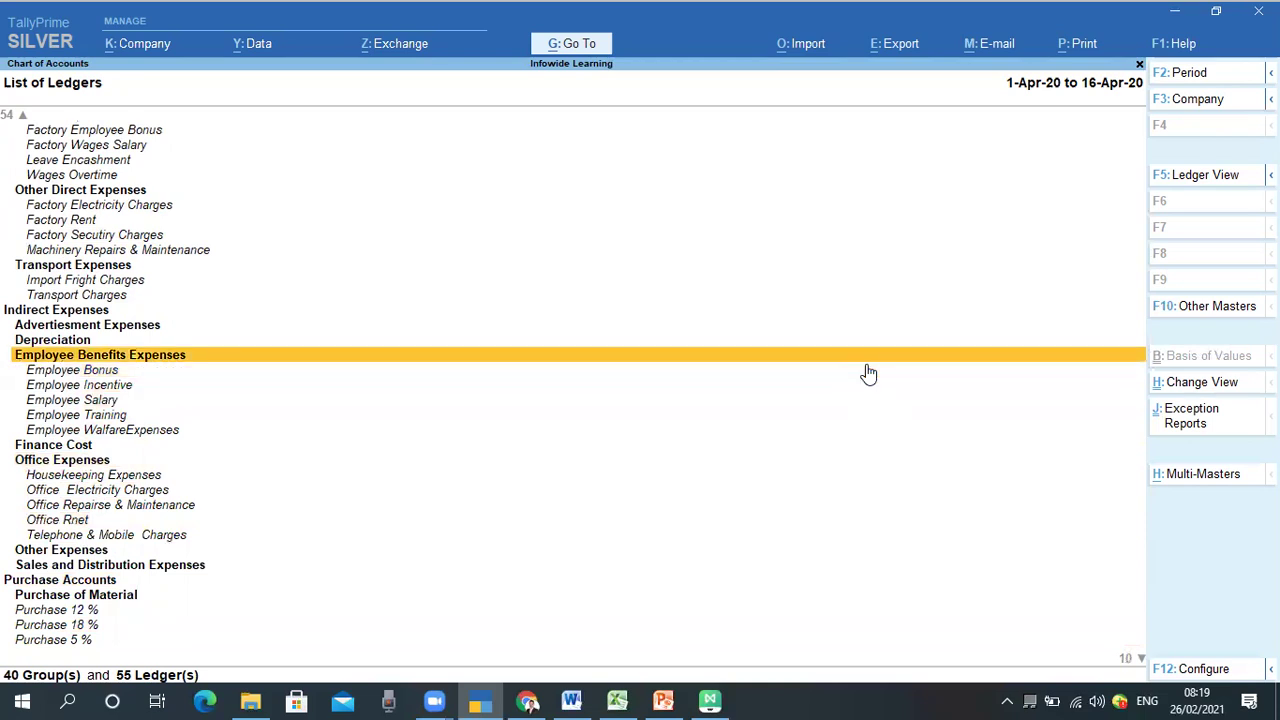
{"action": "key", "text": "Down"}
{"action": "key", "text": "Down"}
{"action": "key", "text": "Up"}
{"action": "key", "text": "Down"}
{"action": "key", "text": "Down"}
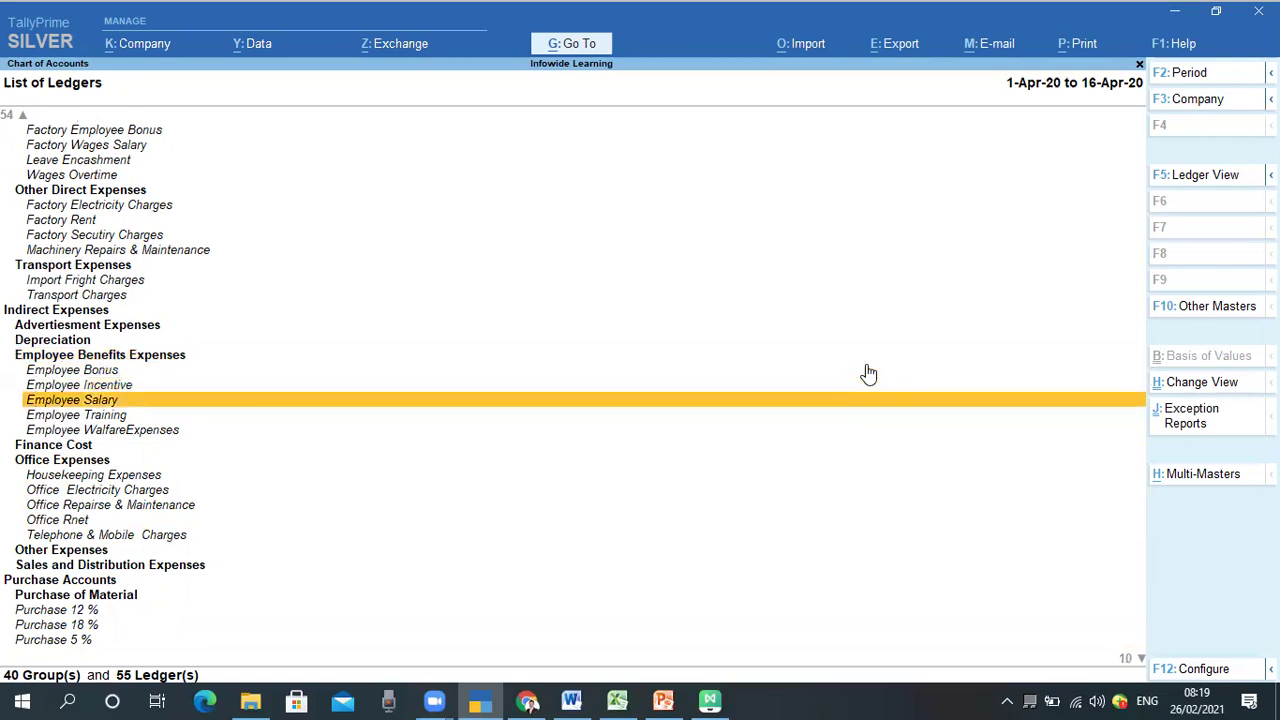
{"action": "key", "text": "Down"}
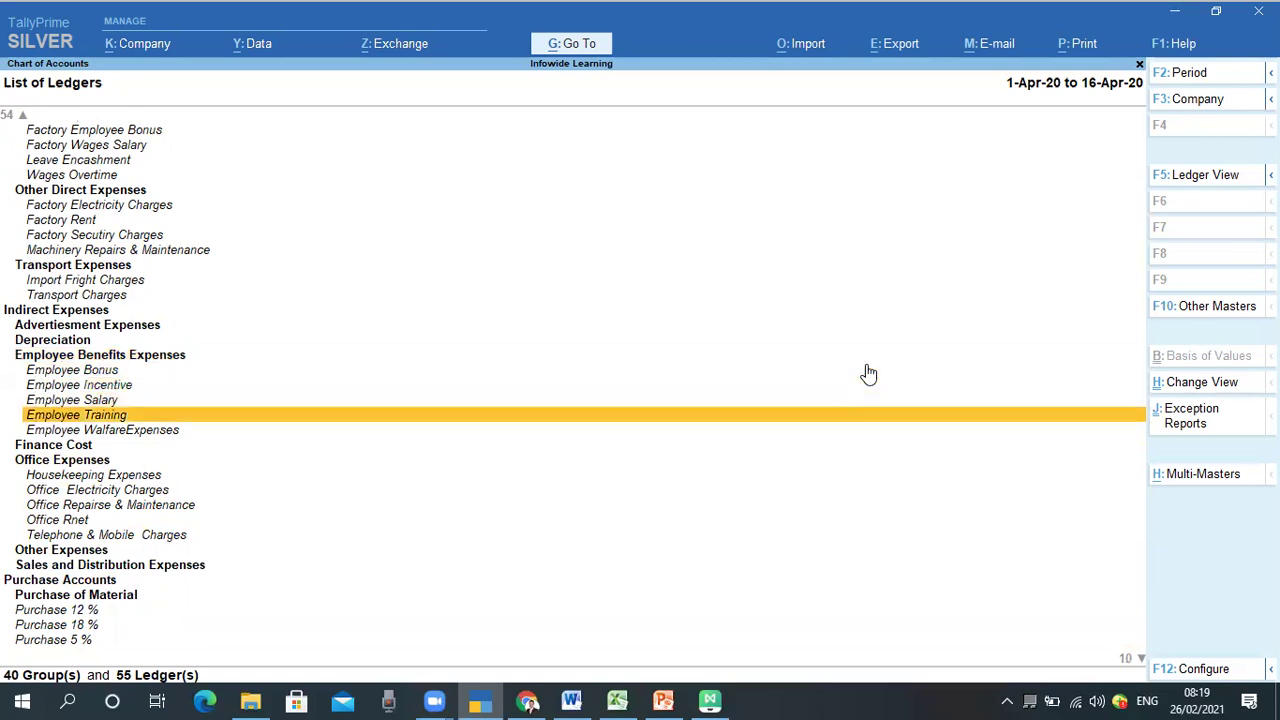
{"action": "key", "text": "Down"}
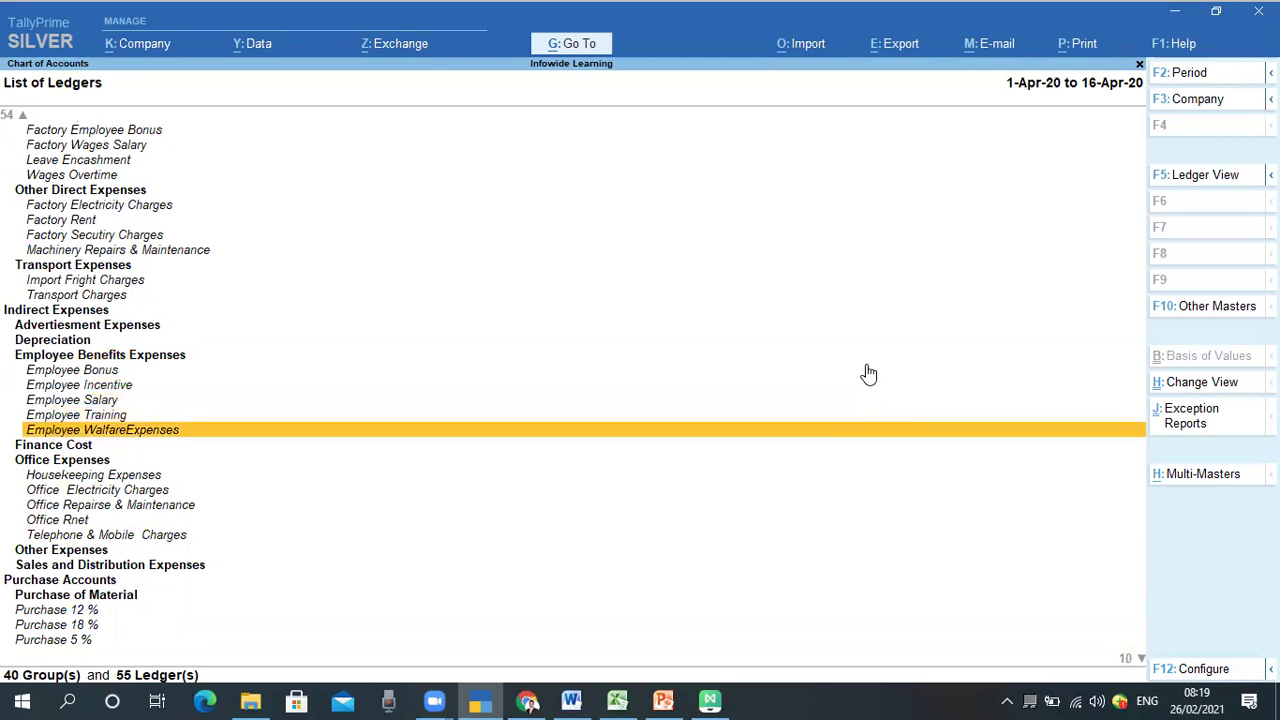
Examine each ledger under Office Expenses, from Housekeeping Expenses to Telephone & Mobile Charges
{"action": "key", "text": "Down"}
{"action": "key", "text": "Down"}
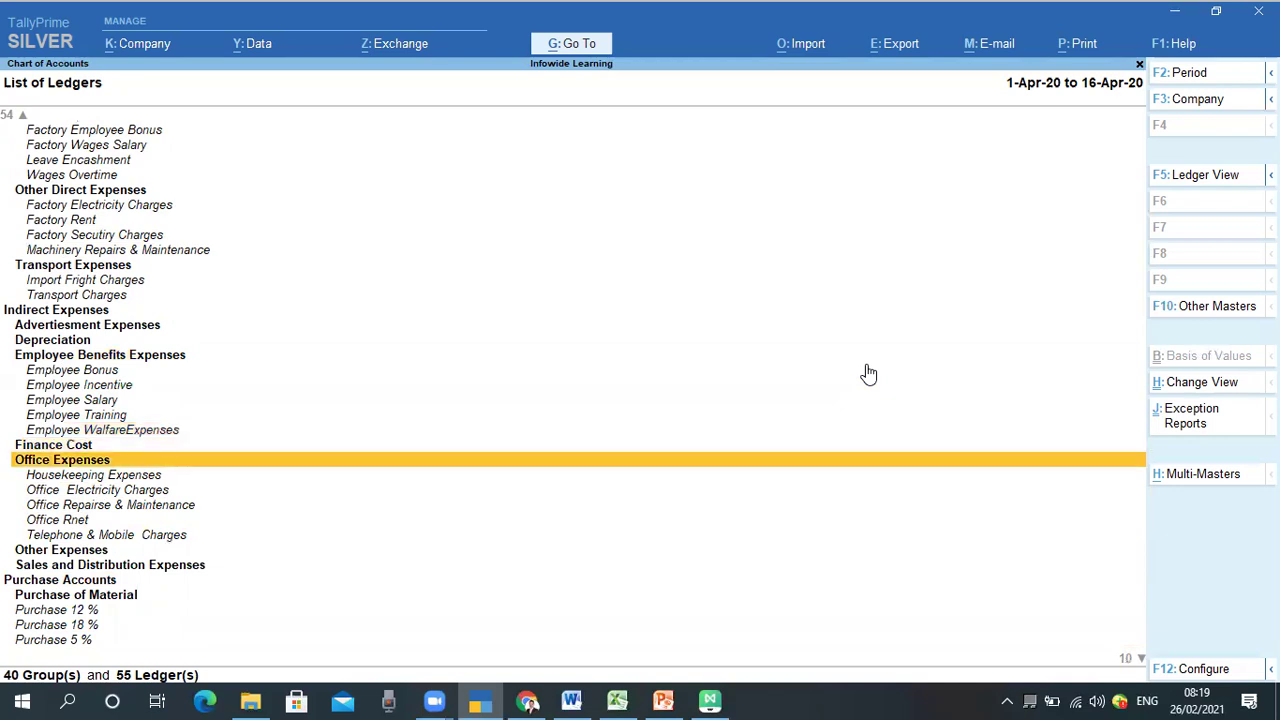
{"action": "key", "text": "Down"}
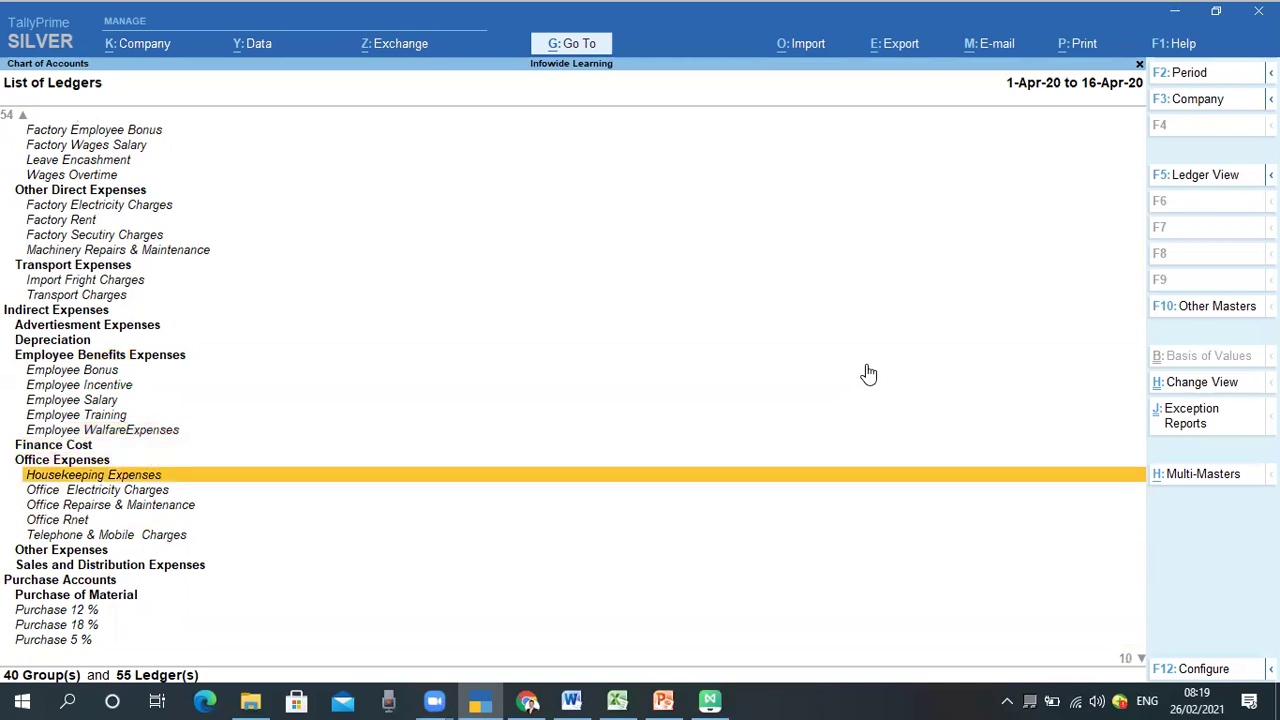
{"action": "key", "text": "Up"}
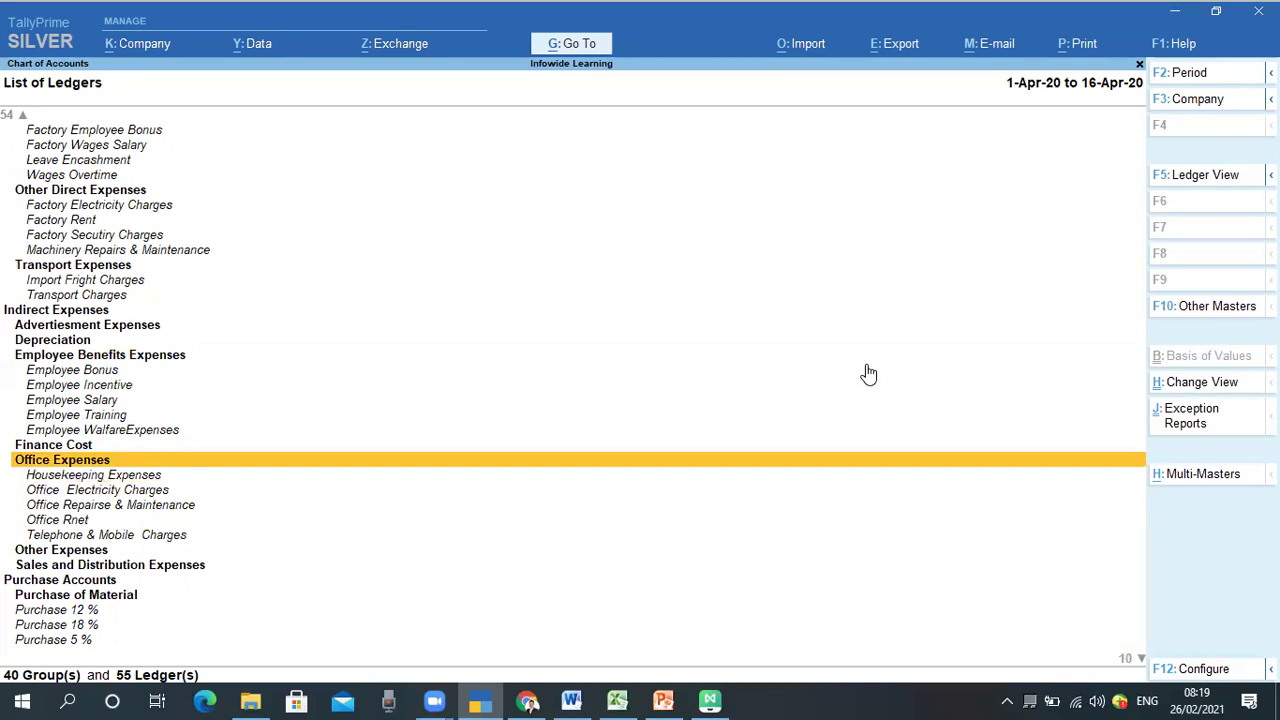
{"action": "key", "text": "Down"}
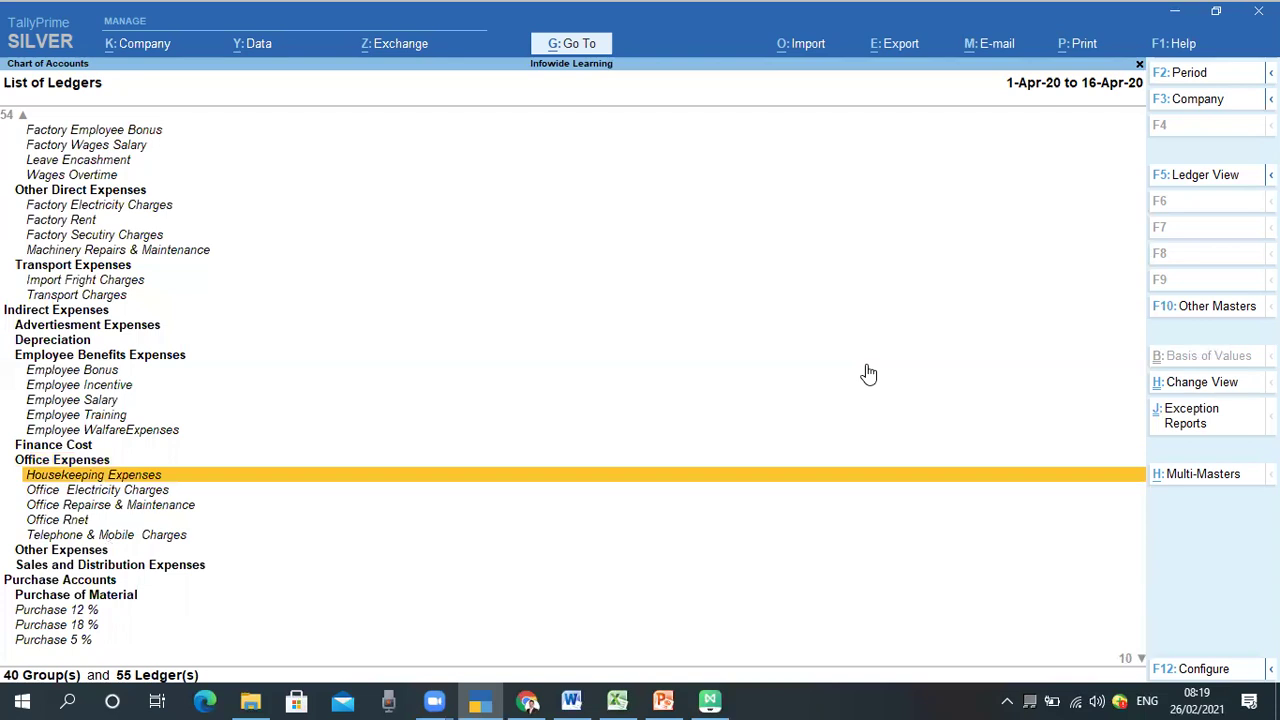
{"action": "key", "text": "Down"}
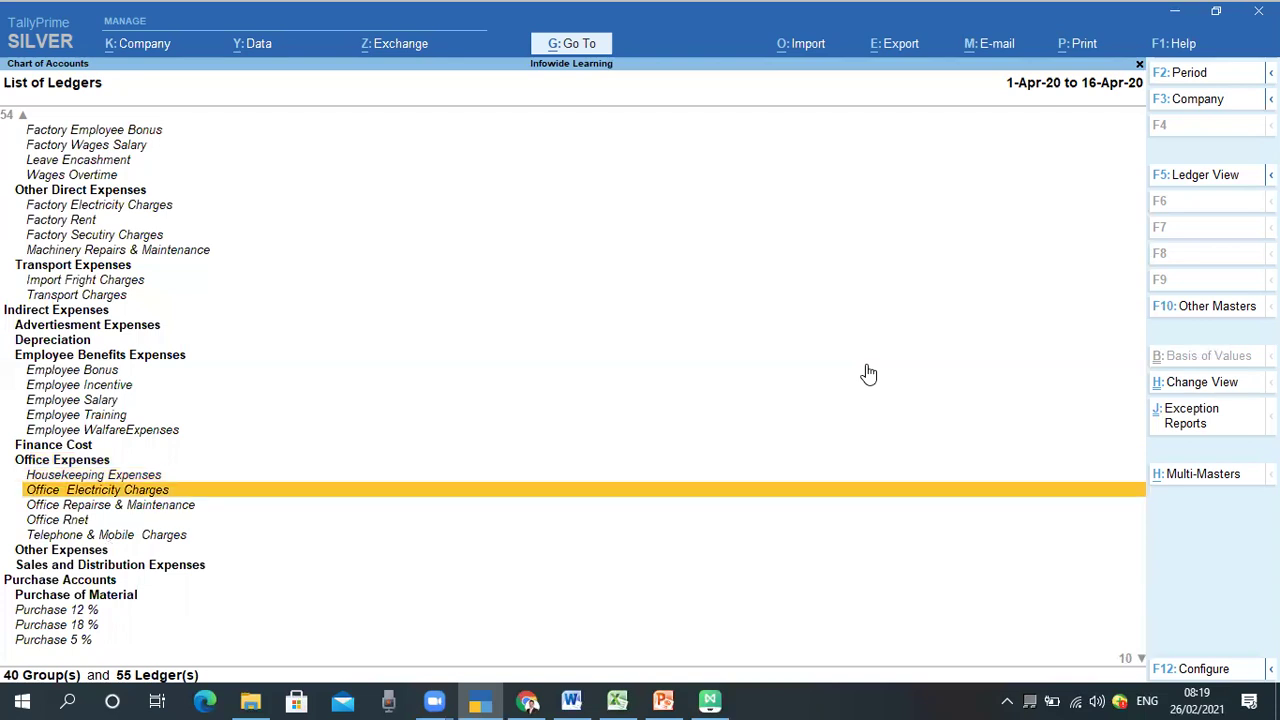
{"action": "key", "text": "Down"}
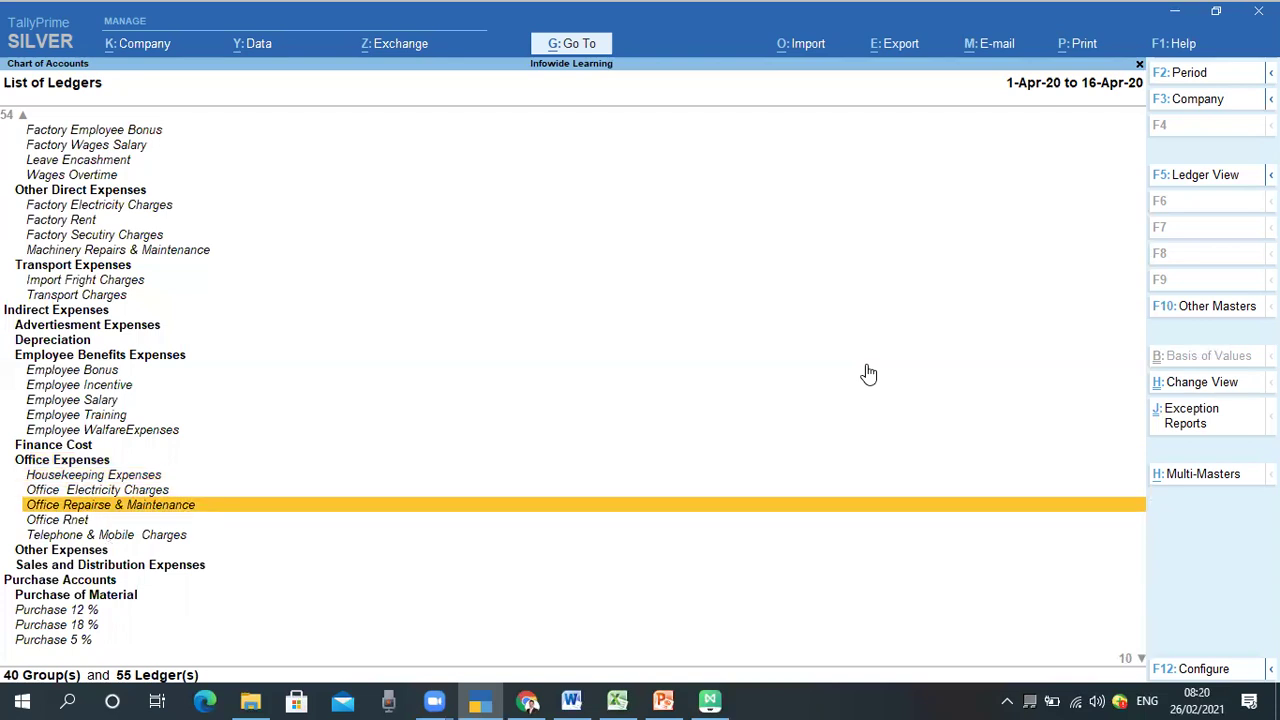
{"action": "key", "text": "Down"}
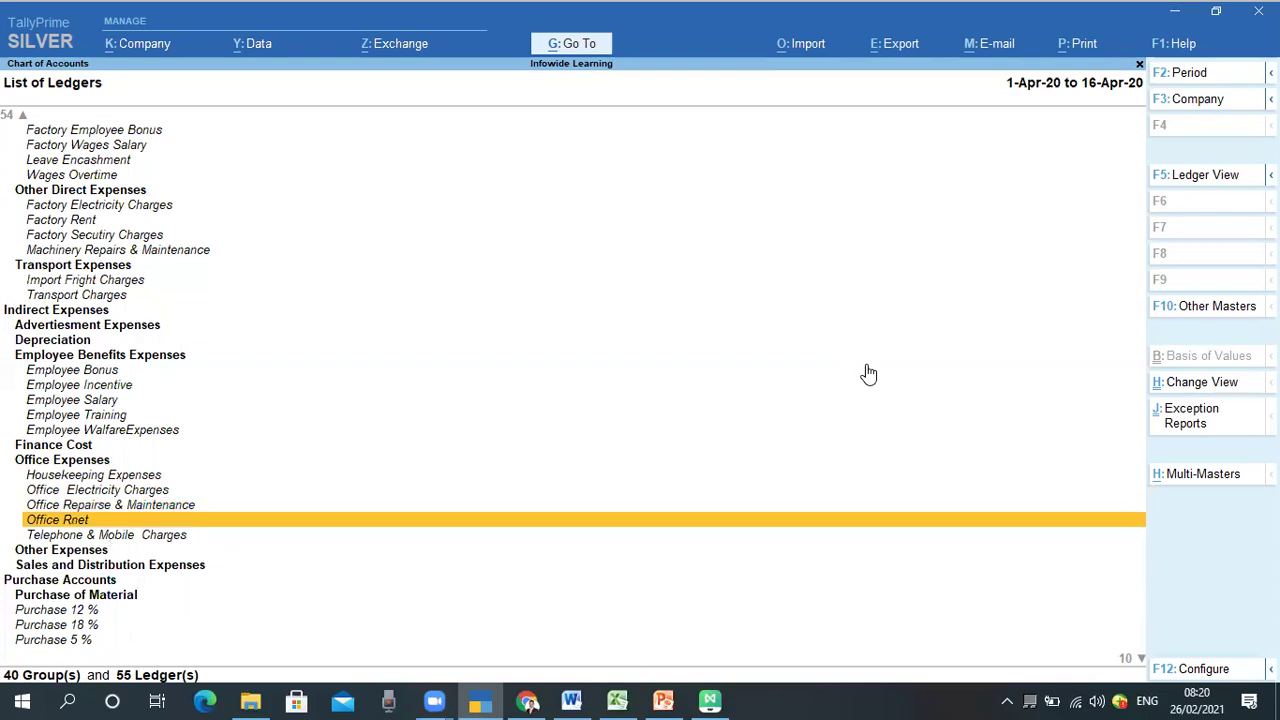
{"action": "key", "text": "Down"}
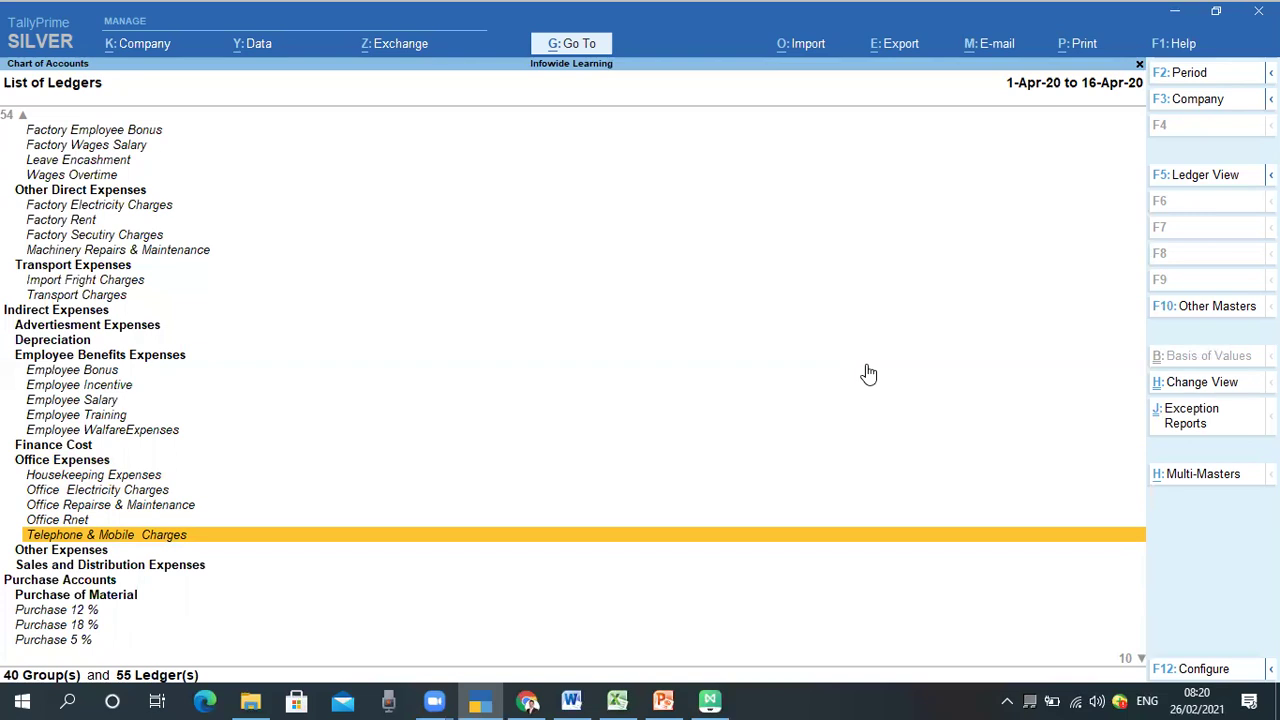
Go back over the Office Expenses ledgers and the entries just above them, around Housekeeping Expenses and Office Electricity Charges
{"action": "key", "text": "Up"}
{"action": "key", "text": "Up"}
{"action": "key", "text": "Up"}
{"action": "key", "text": "Up"}
{"action": "key", "text": "Up"}
{"action": "key", "text": "Up"}
{"action": "key", "text": "Up"}
{"action": "key", "text": "Down"}
{"action": "key", "text": "Down"}
{"action": "key", "text": "Down"}
{"action": "key", "text": "Down"}
{"action": "key", "text": "Down"}
{"action": "key", "text": "Down"}
{"action": "key", "text": "Down"}
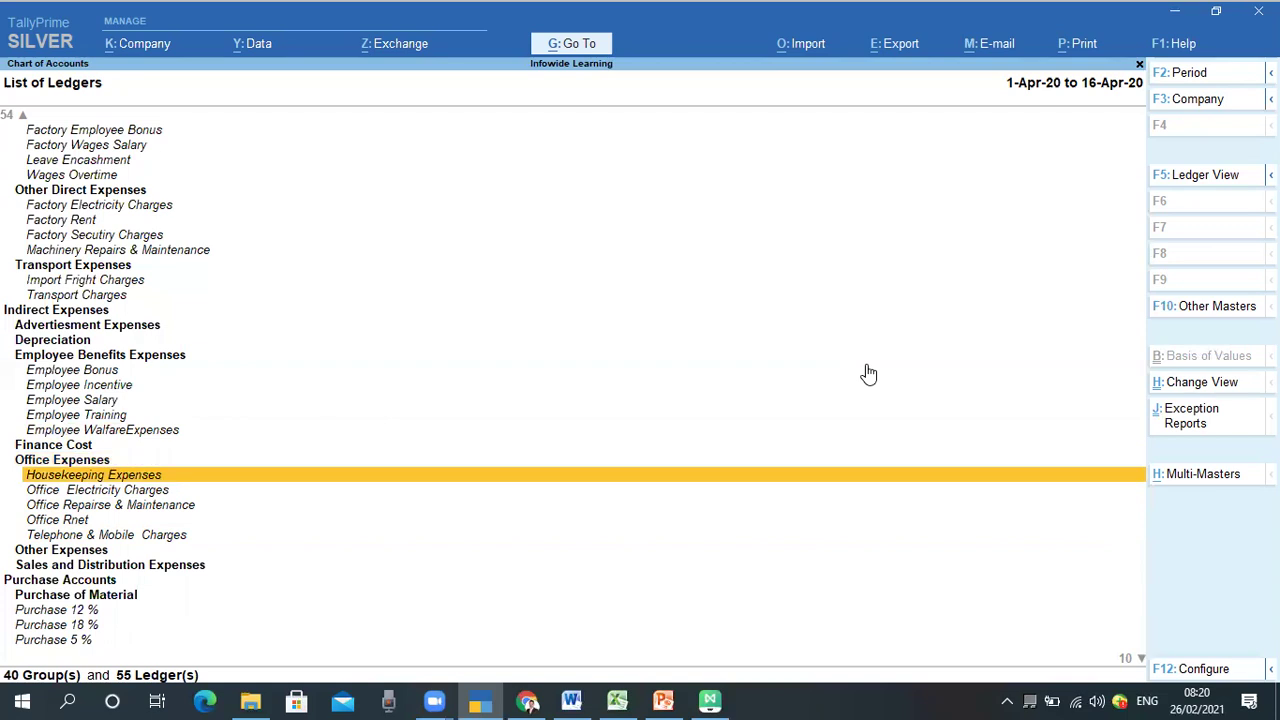
{"action": "key", "text": "Up"}
{"action": "key", "text": "Up"}
{"action": "key", "text": "Up"}
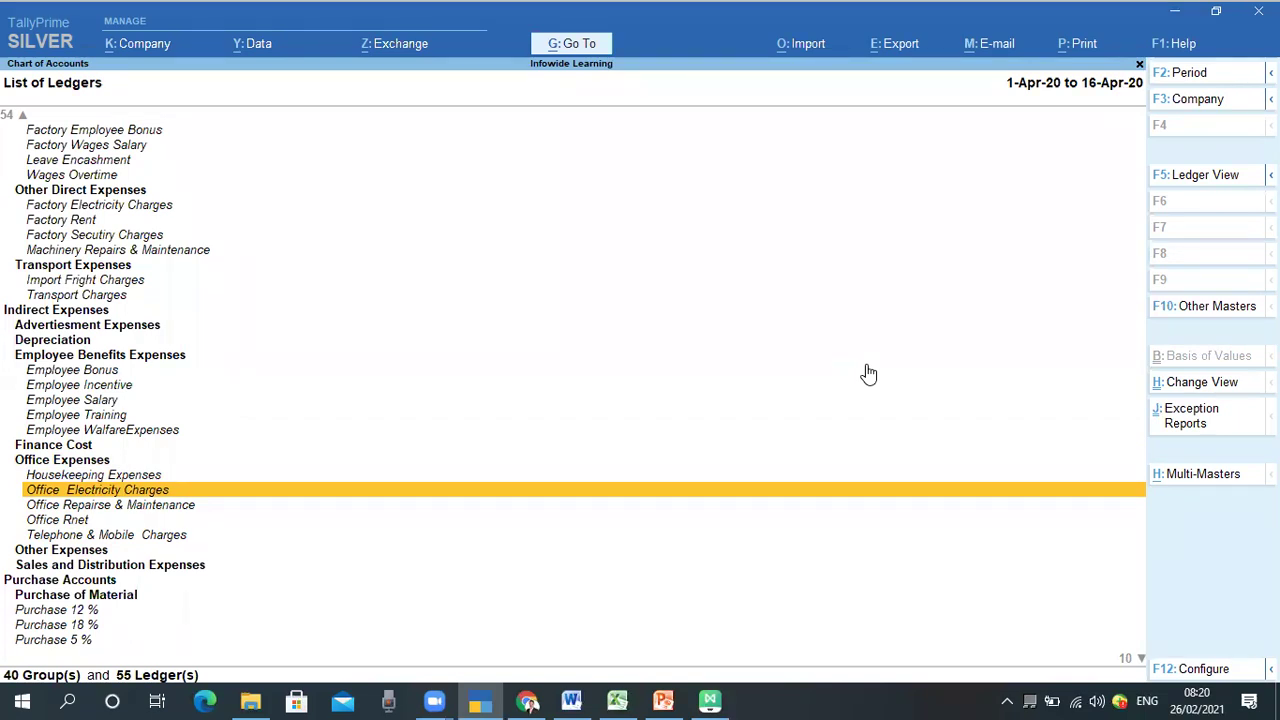
Close the Chart of Accounts, return to the Gateway of Tally and bring up its Quit confirmation
{"action": "key", "text": "Escape"}
{"action": "key", "text": "Escape"}
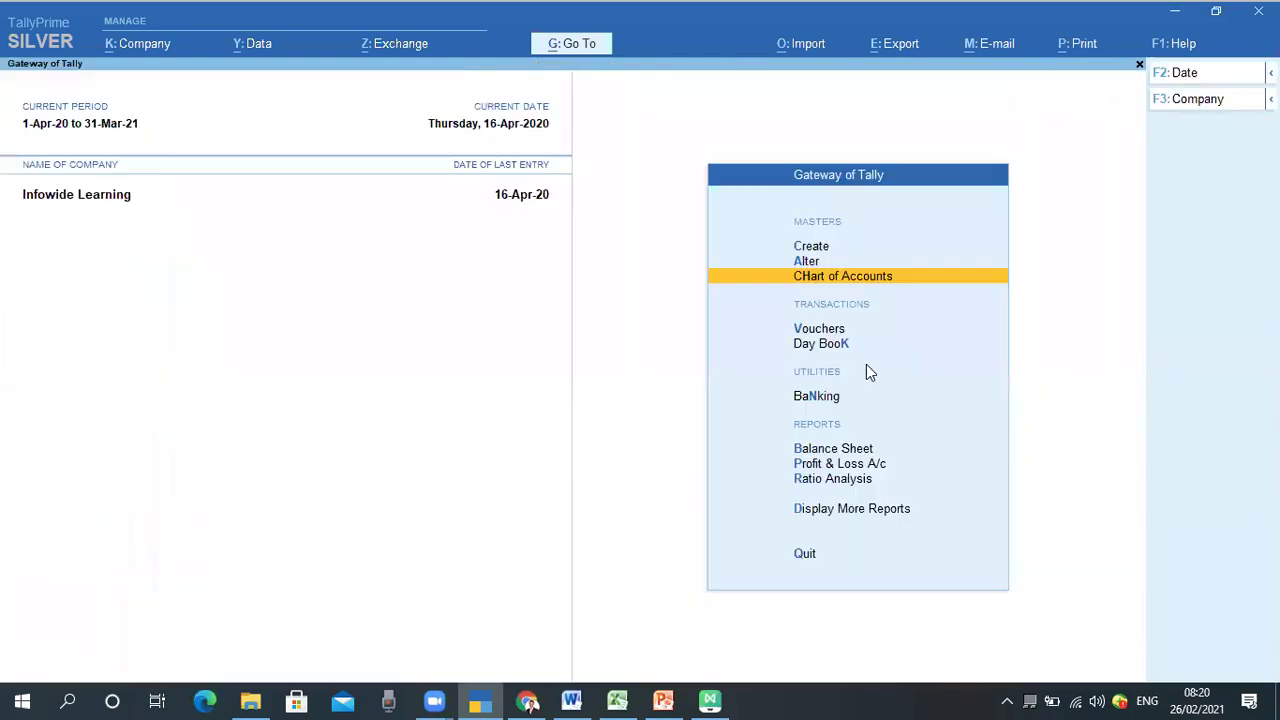
{"action": "key", "text": "Escape"}
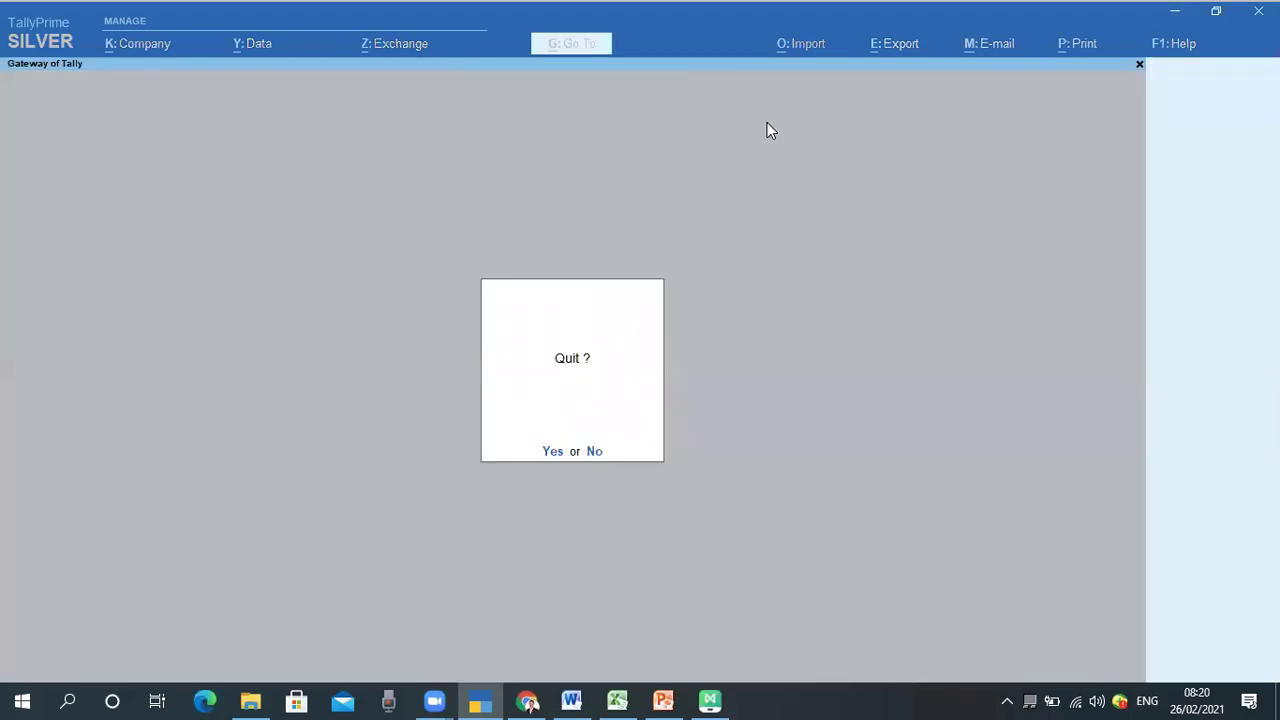